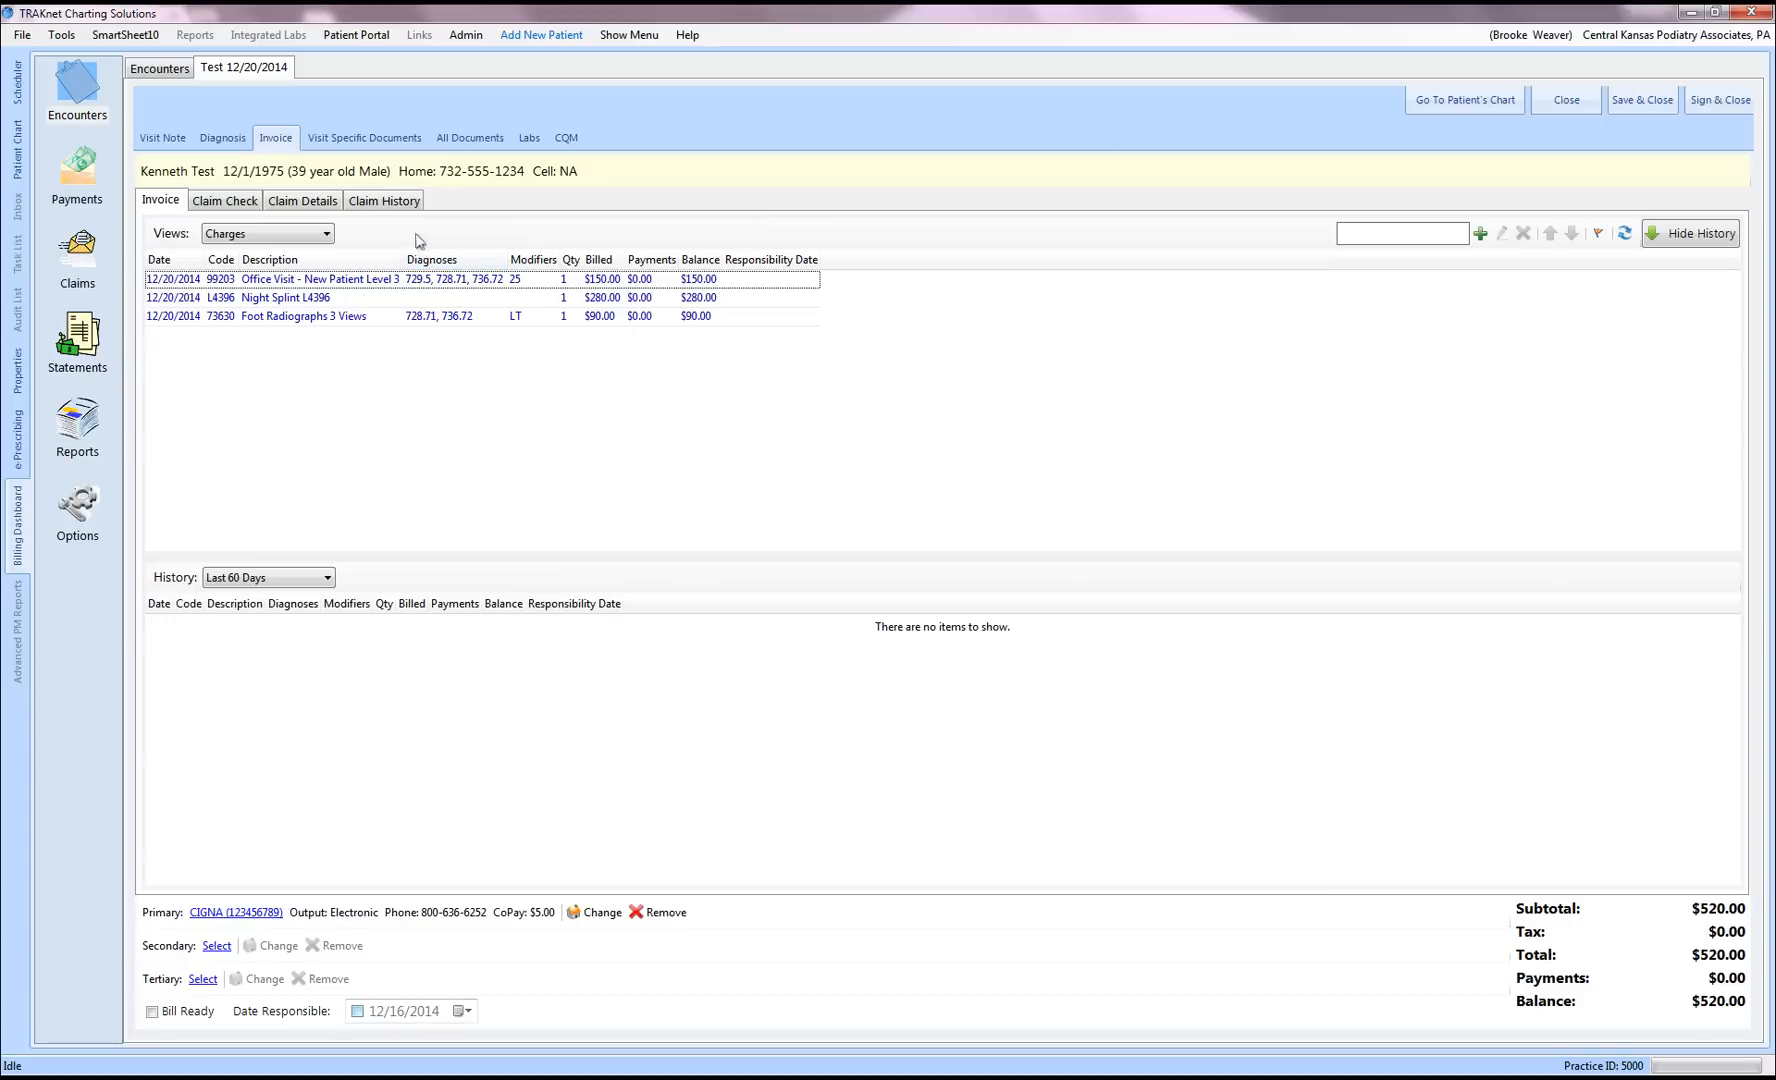
Step: On the visit's Diagnosis list, search ICD-9 codes for 110.1
{"action": "left_click", "coordinate": [222, 146]}
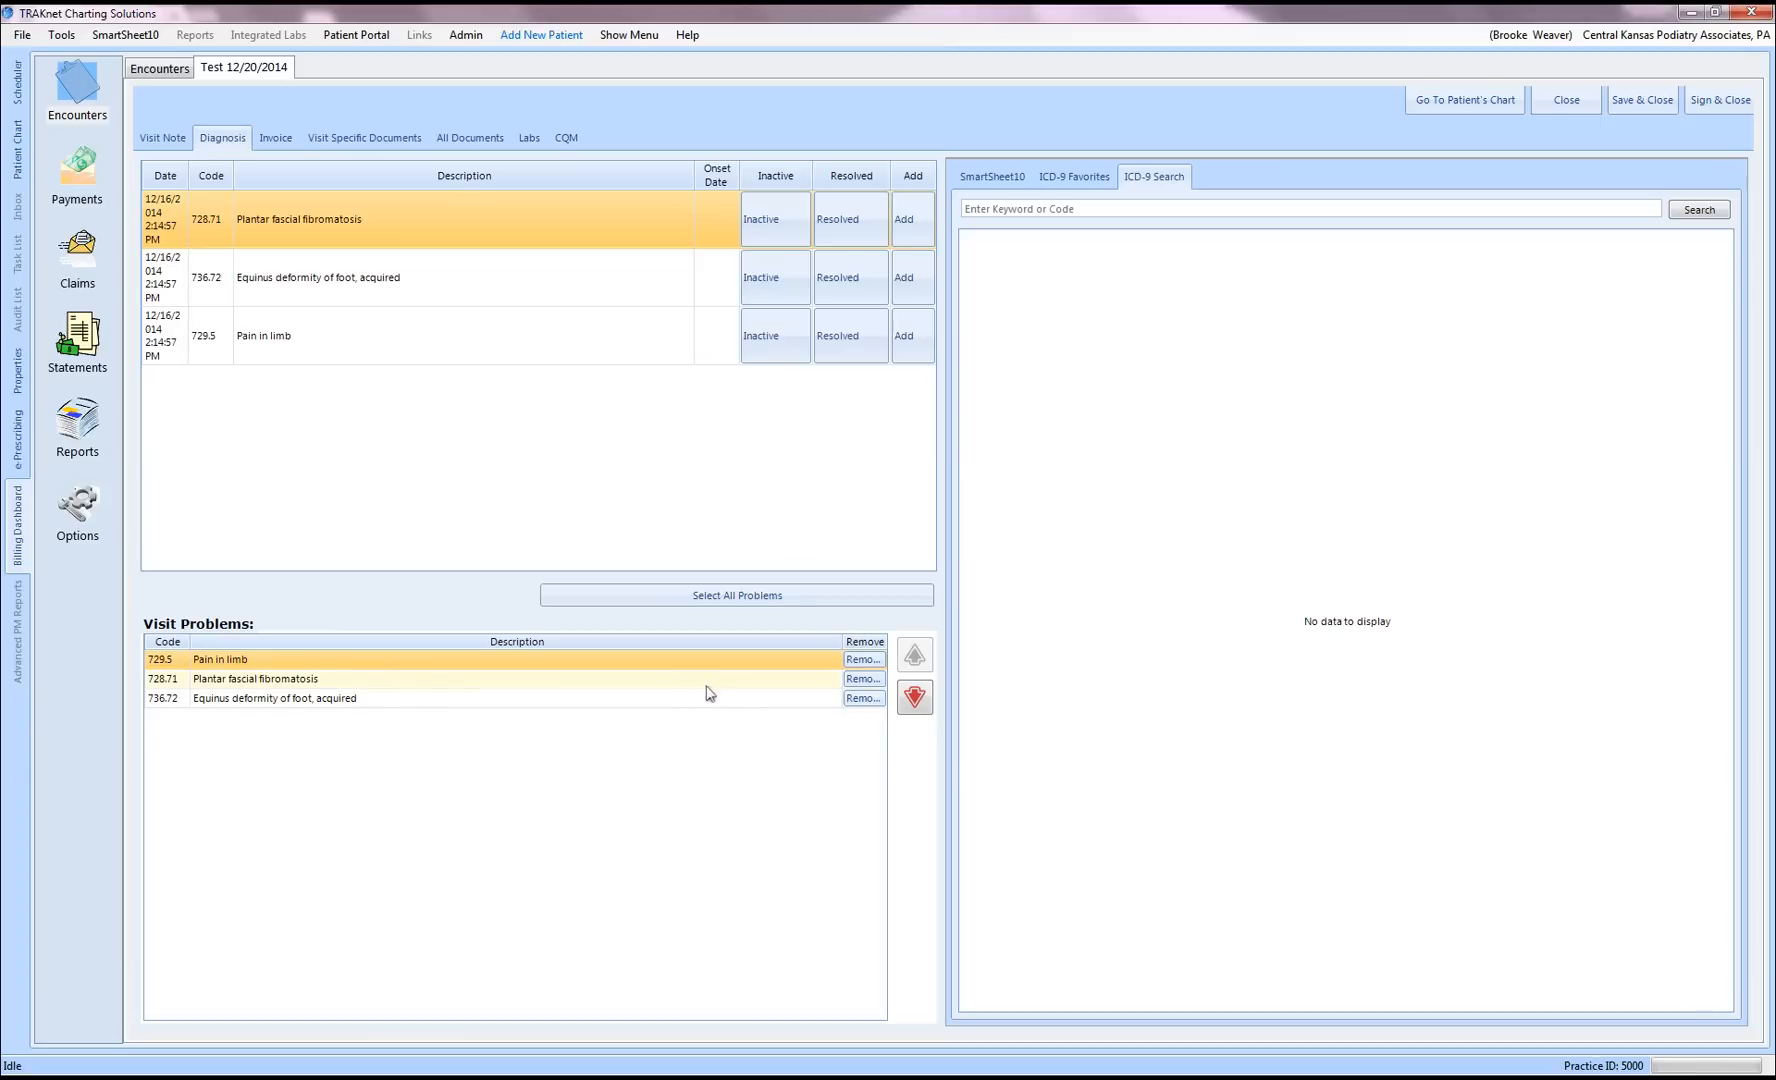
{"action": "left_click", "coordinate": [979, 210]}
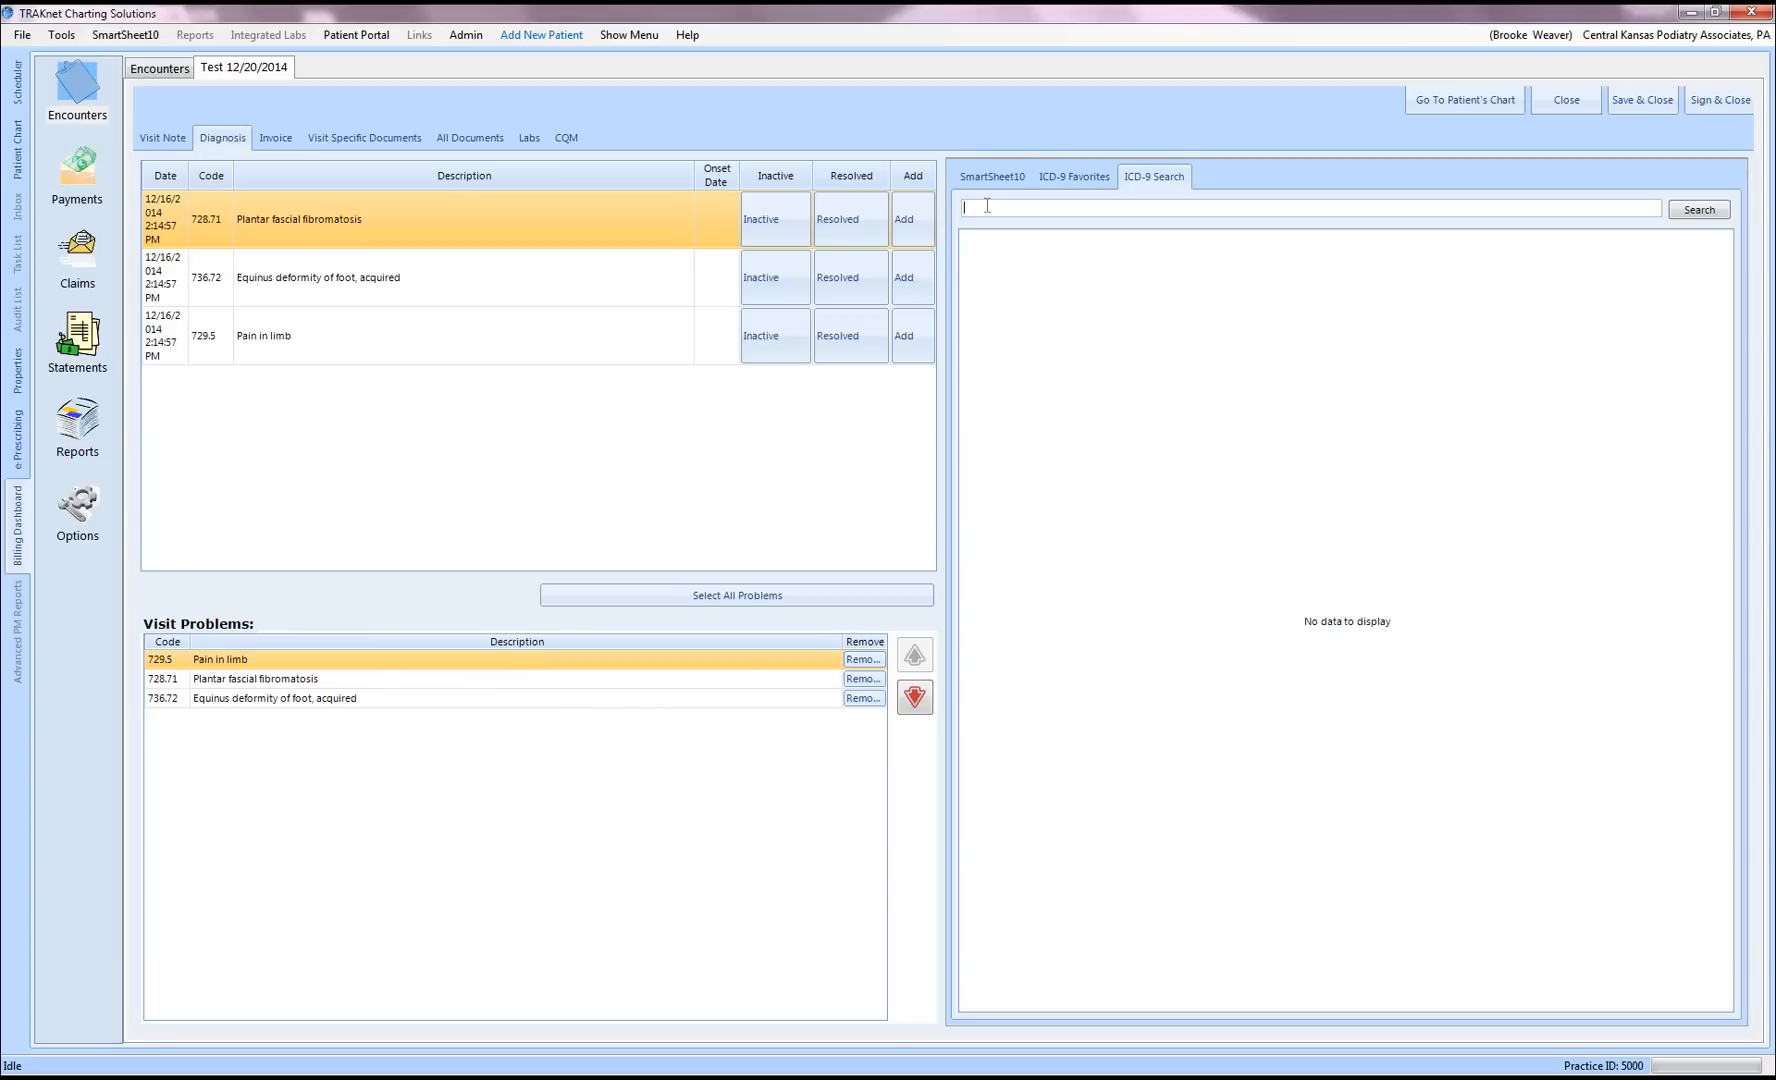
{"action": "type", "text": "110.1"}
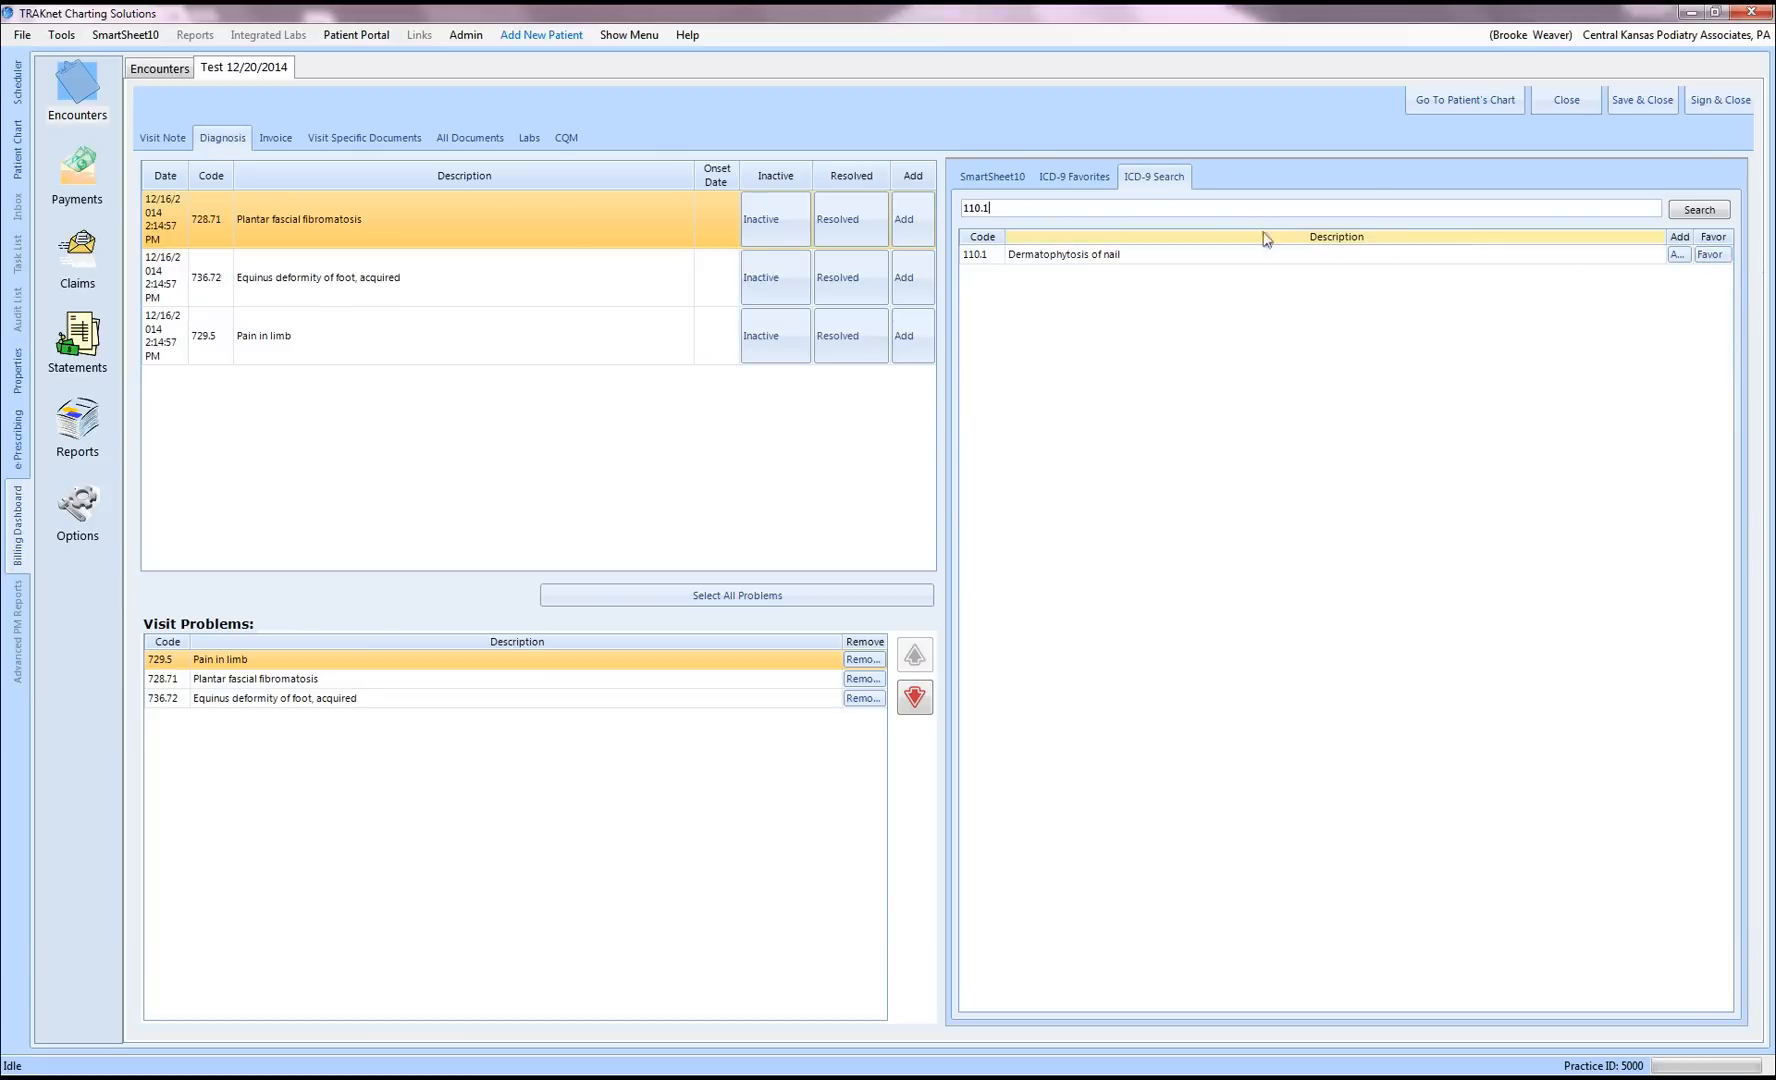
Step: Add 727.1 Bunion from ICD-9 Favorites sorted by description, then return to the invoice
{"action": "left_click", "coordinate": [1075, 177]}
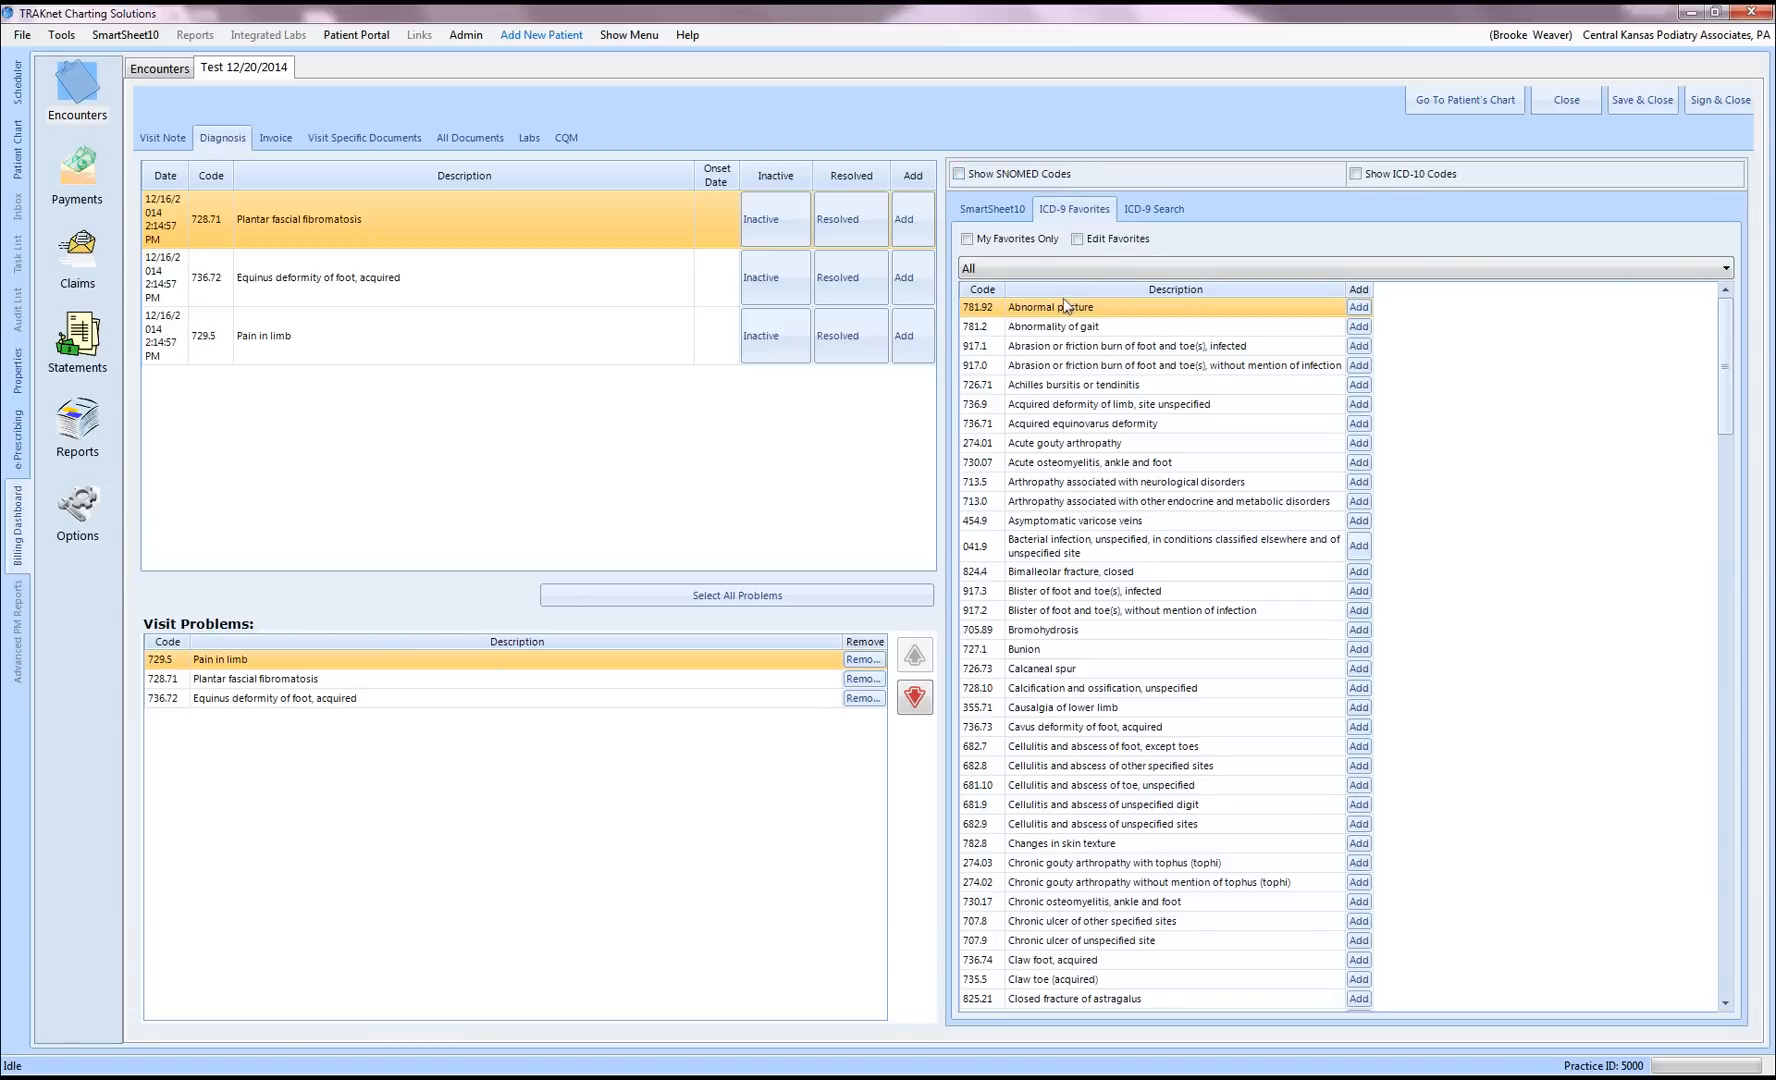
{"action": "left_click", "coordinate": [988, 290]}
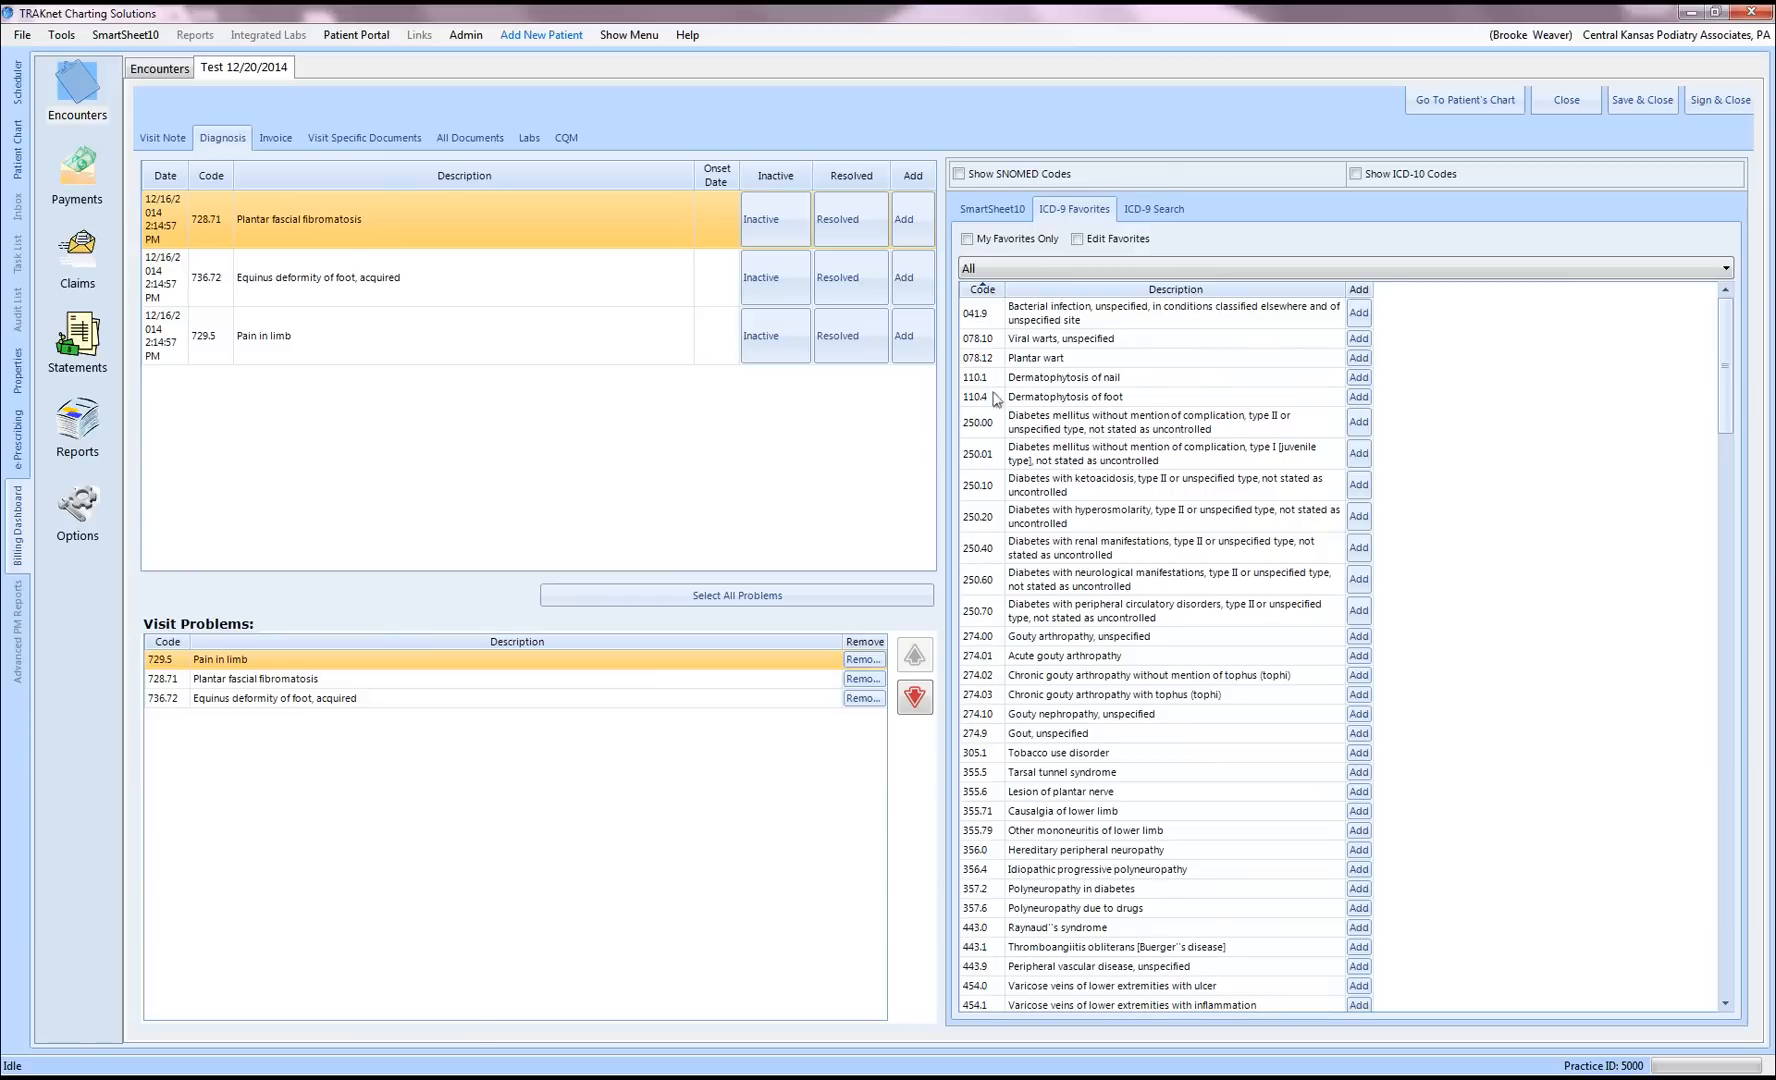
{"action": "left_click", "coordinate": [1068, 292]}
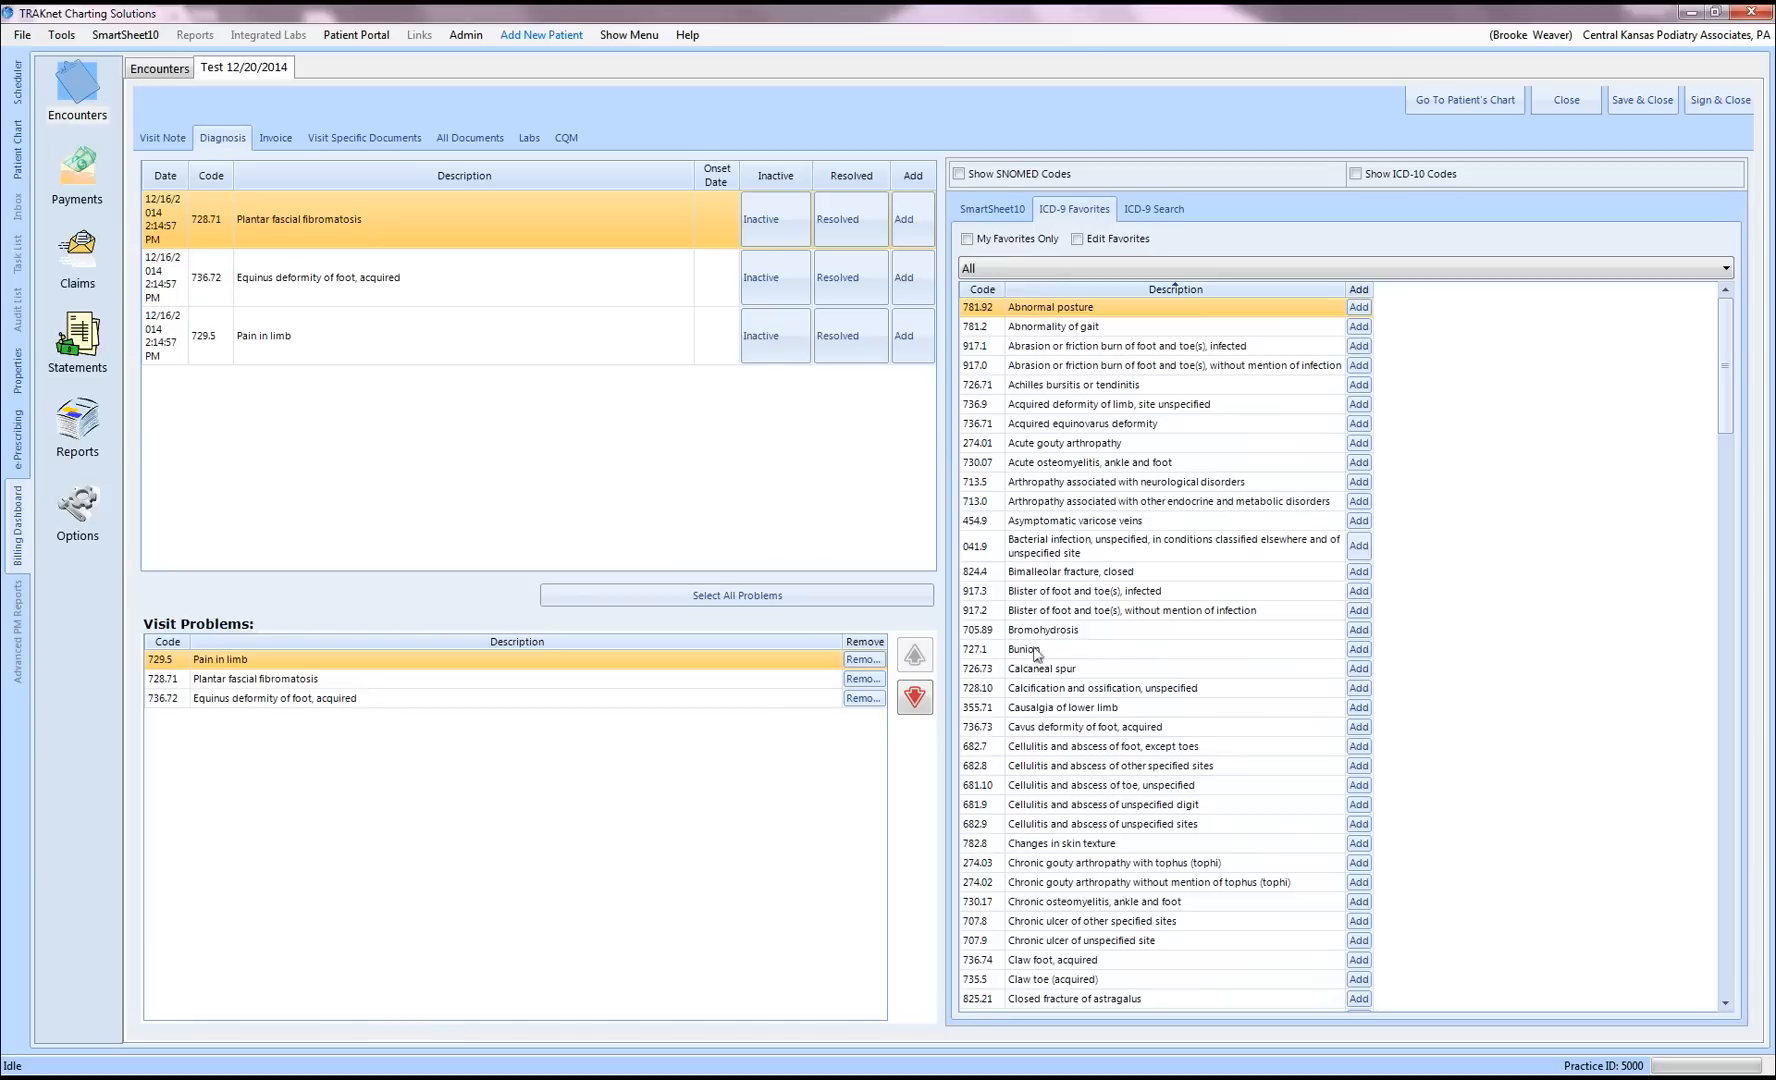
{"action": "left_click", "coordinate": [1358, 649]}
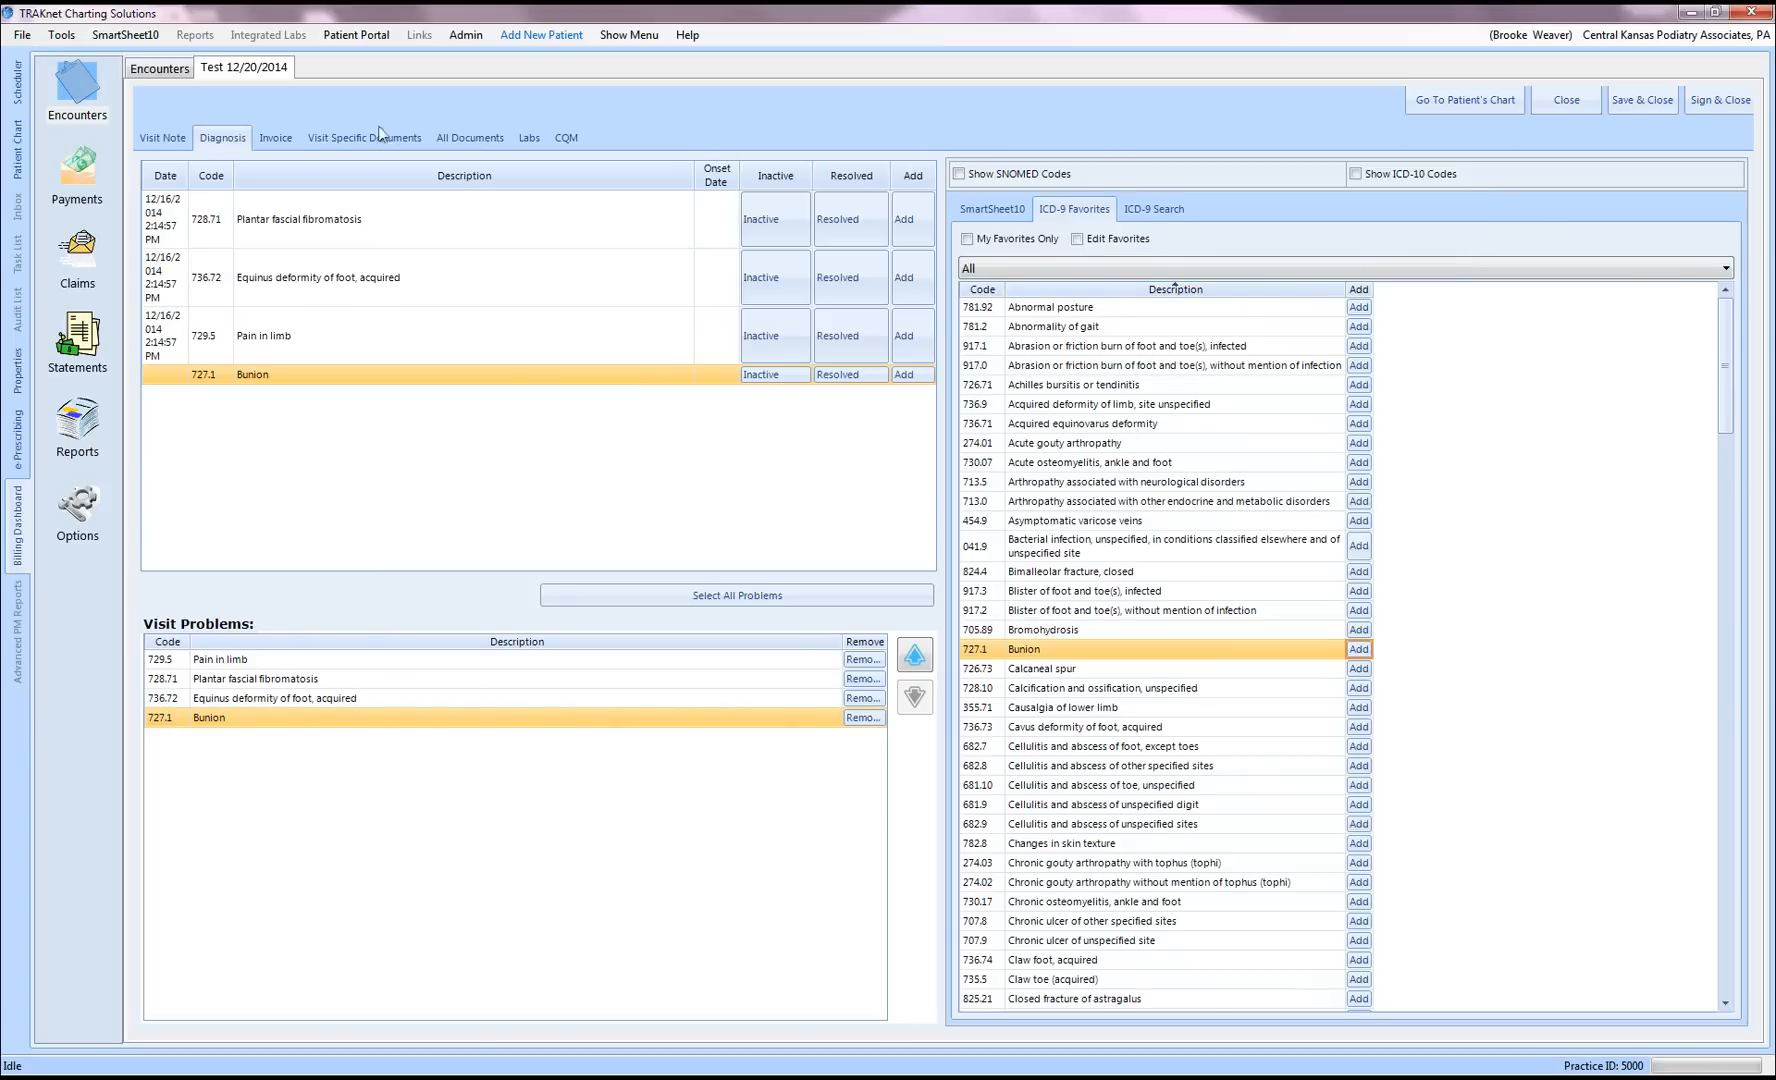
{"action": "left_click", "coordinate": [279, 144]}
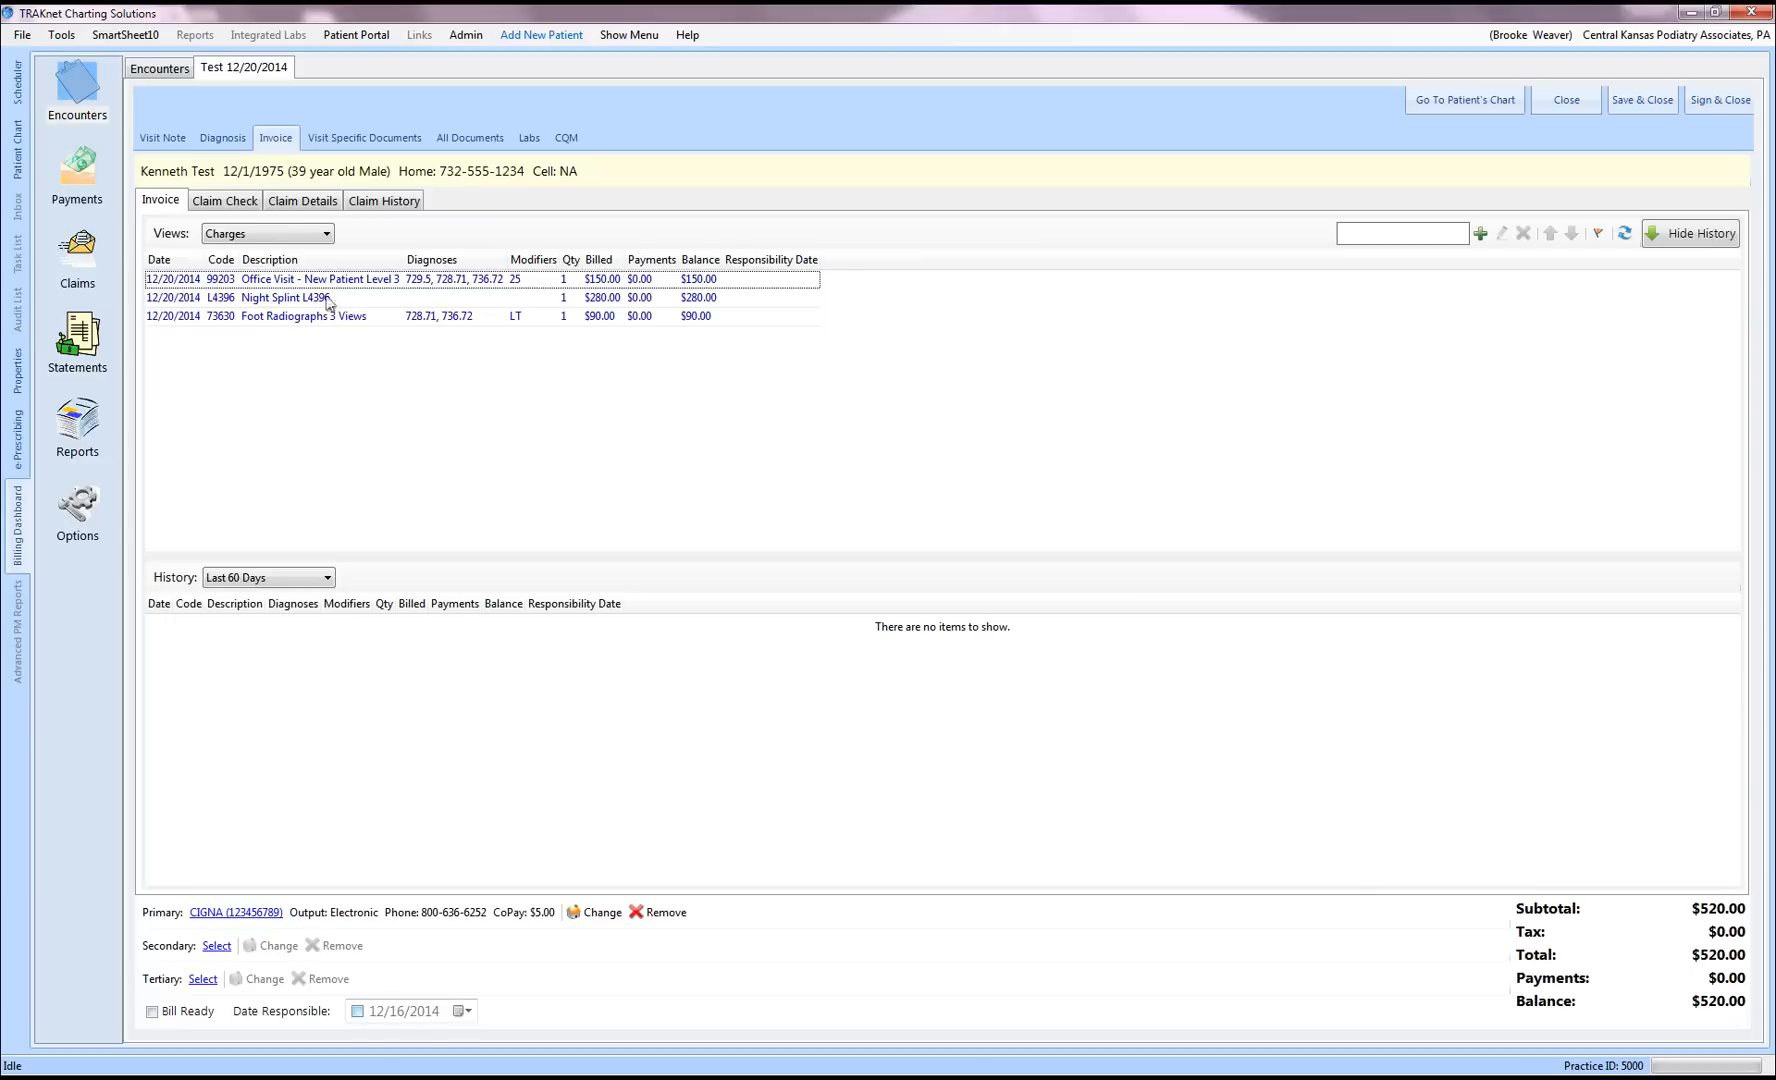
{"action": "left_click", "coordinate": [322, 234]}
{"action": "left_click", "coordinate": [314, 266]}
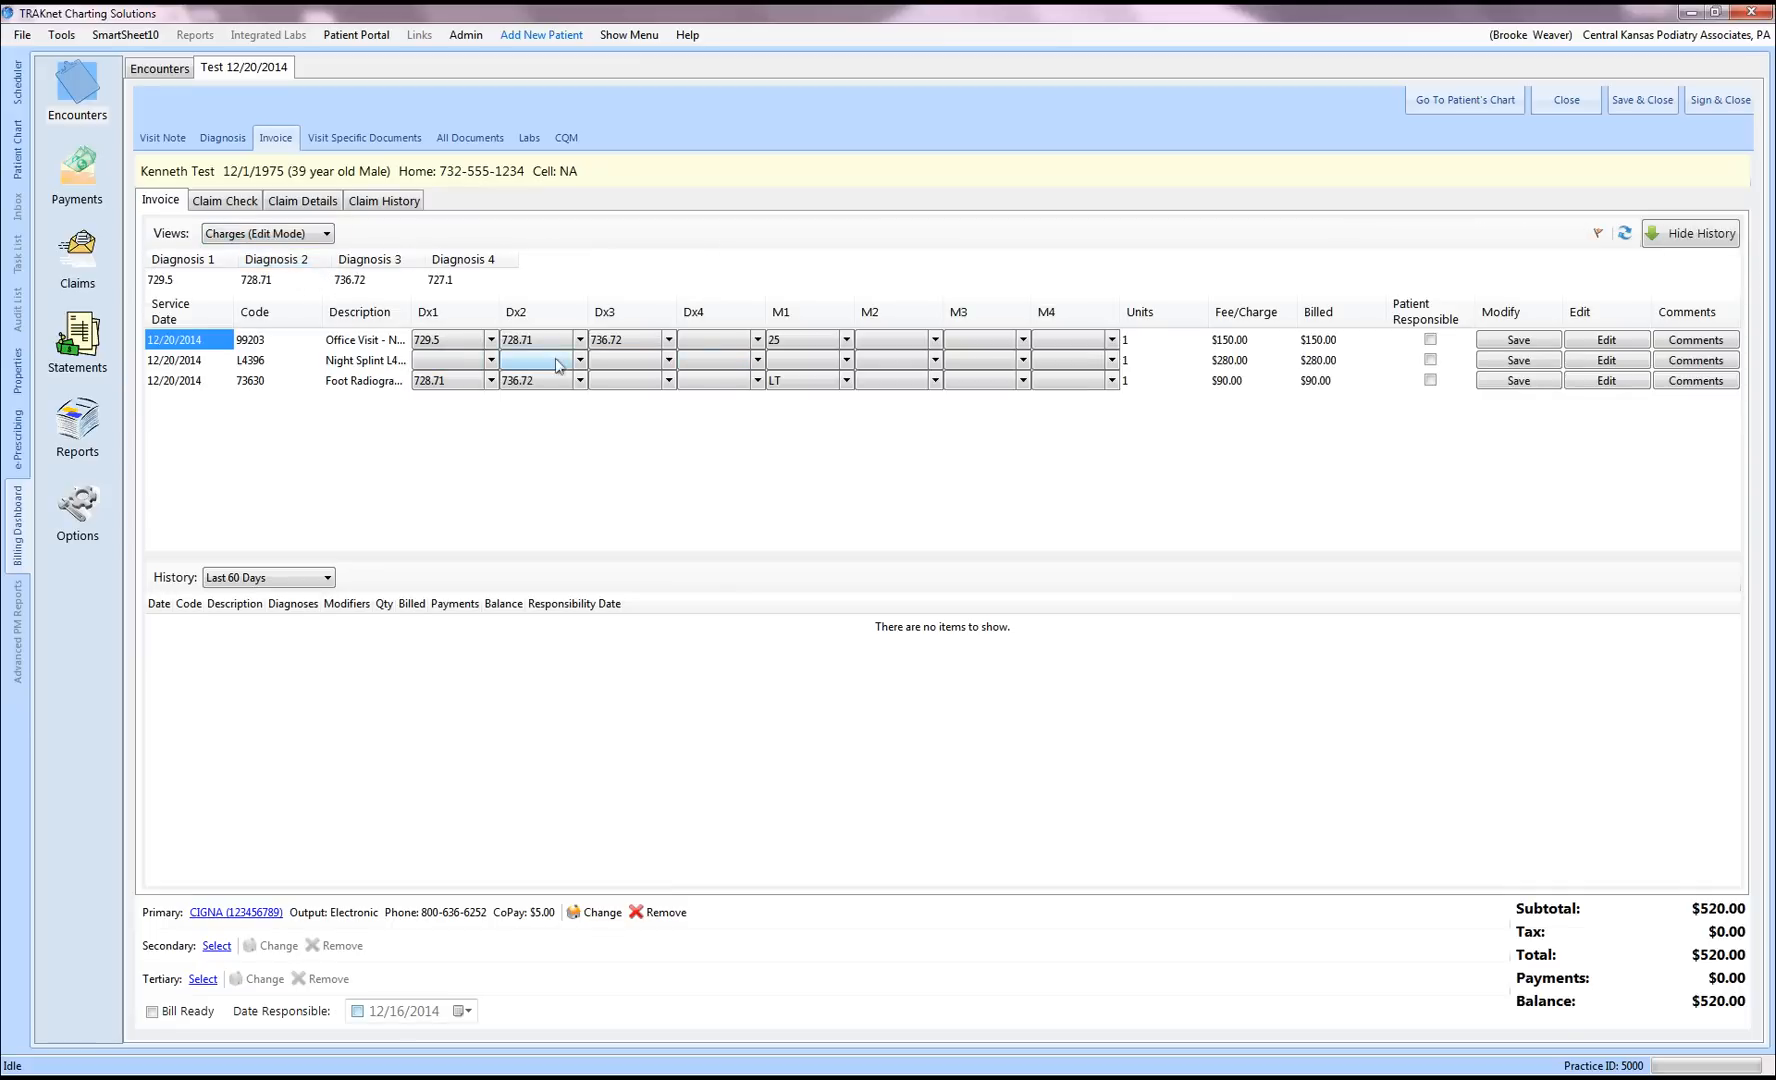
{"action": "left_click", "coordinate": [491, 362]}
{"action": "left_click", "coordinate": [491, 362]}
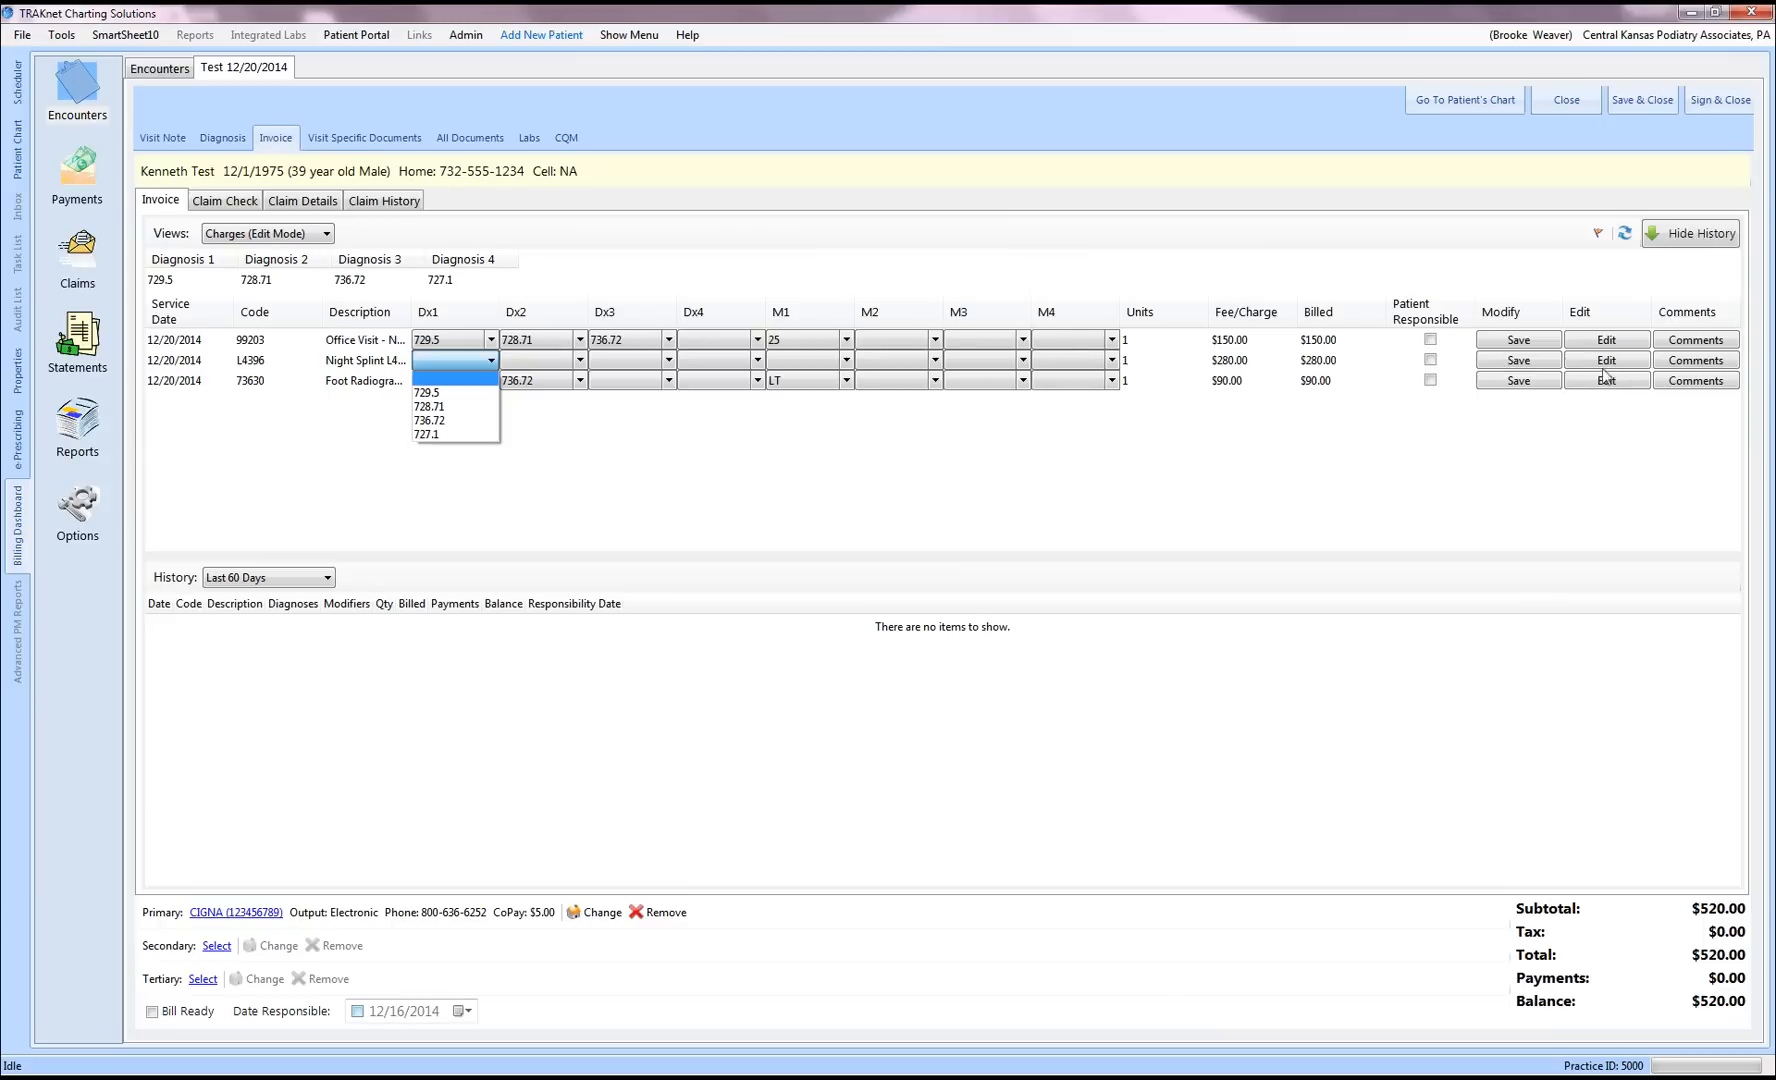
{"action": "left_click", "coordinate": [325, 236]}
{"action": "left_click", "coordinate": [326, 236]}
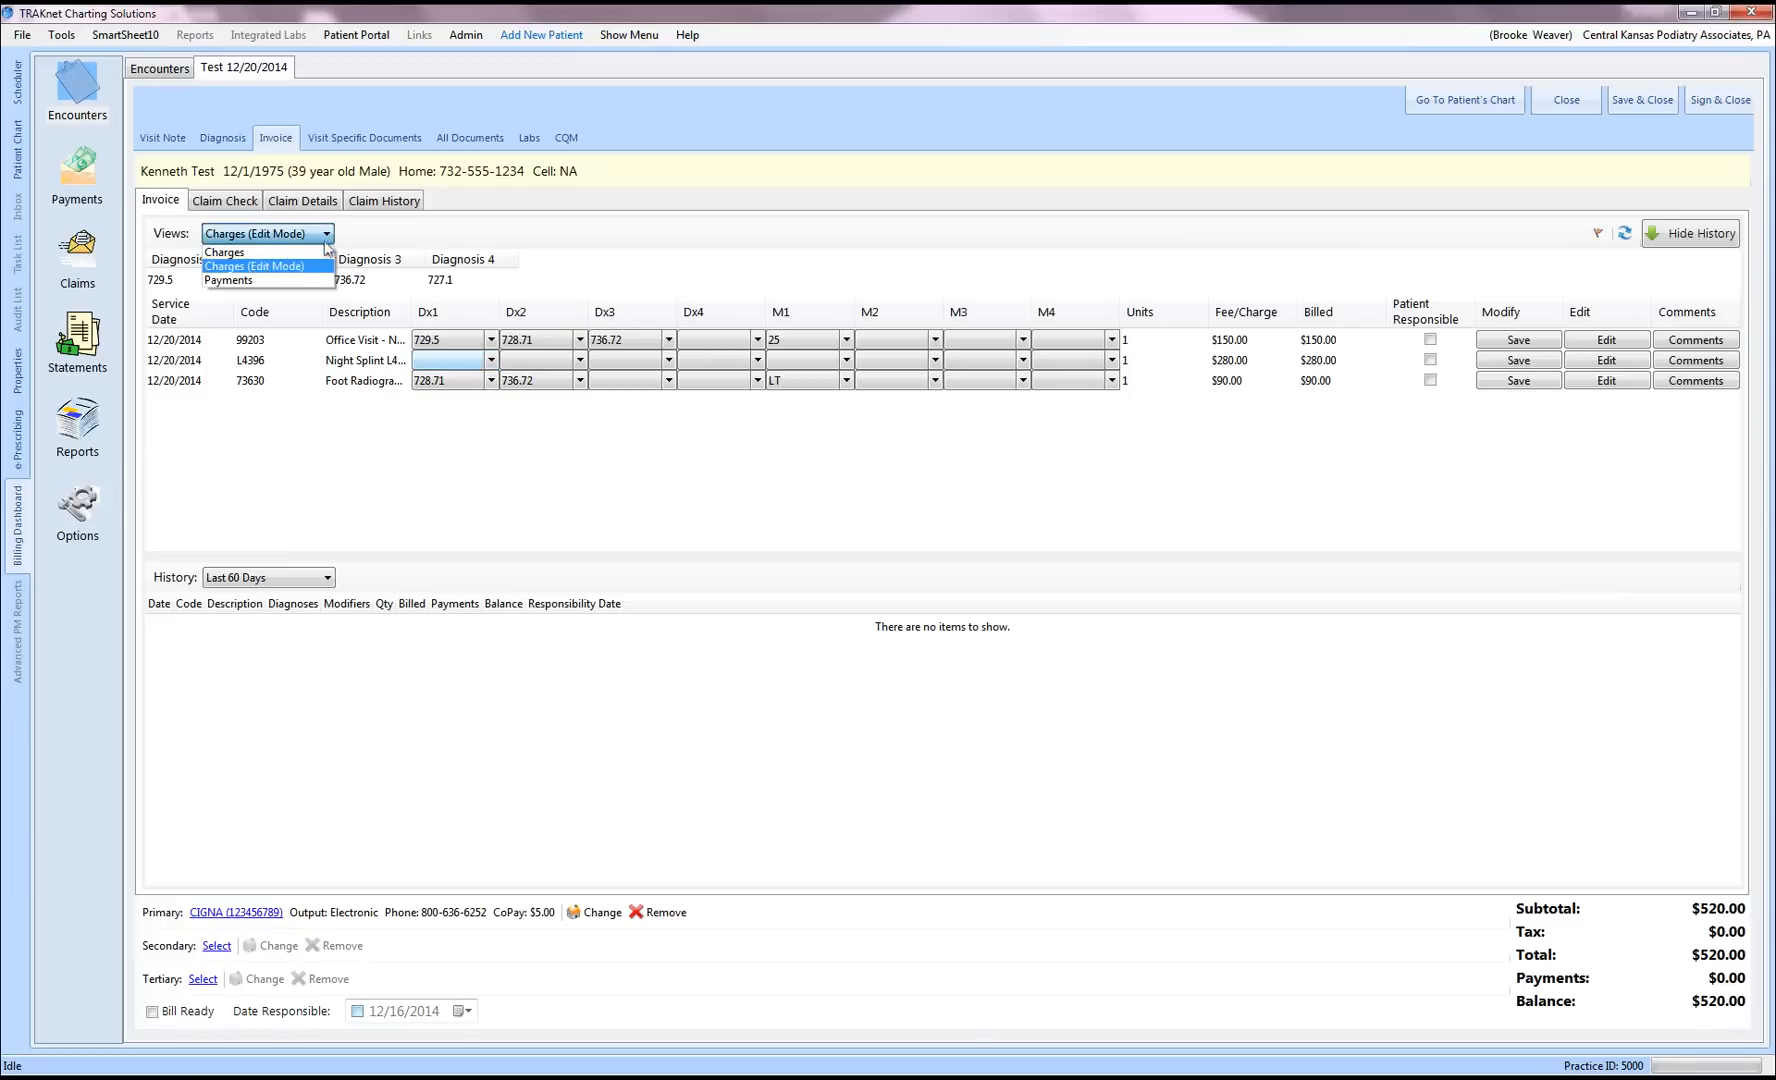
{"action": "left_click", "coordinate": [316, 255]}
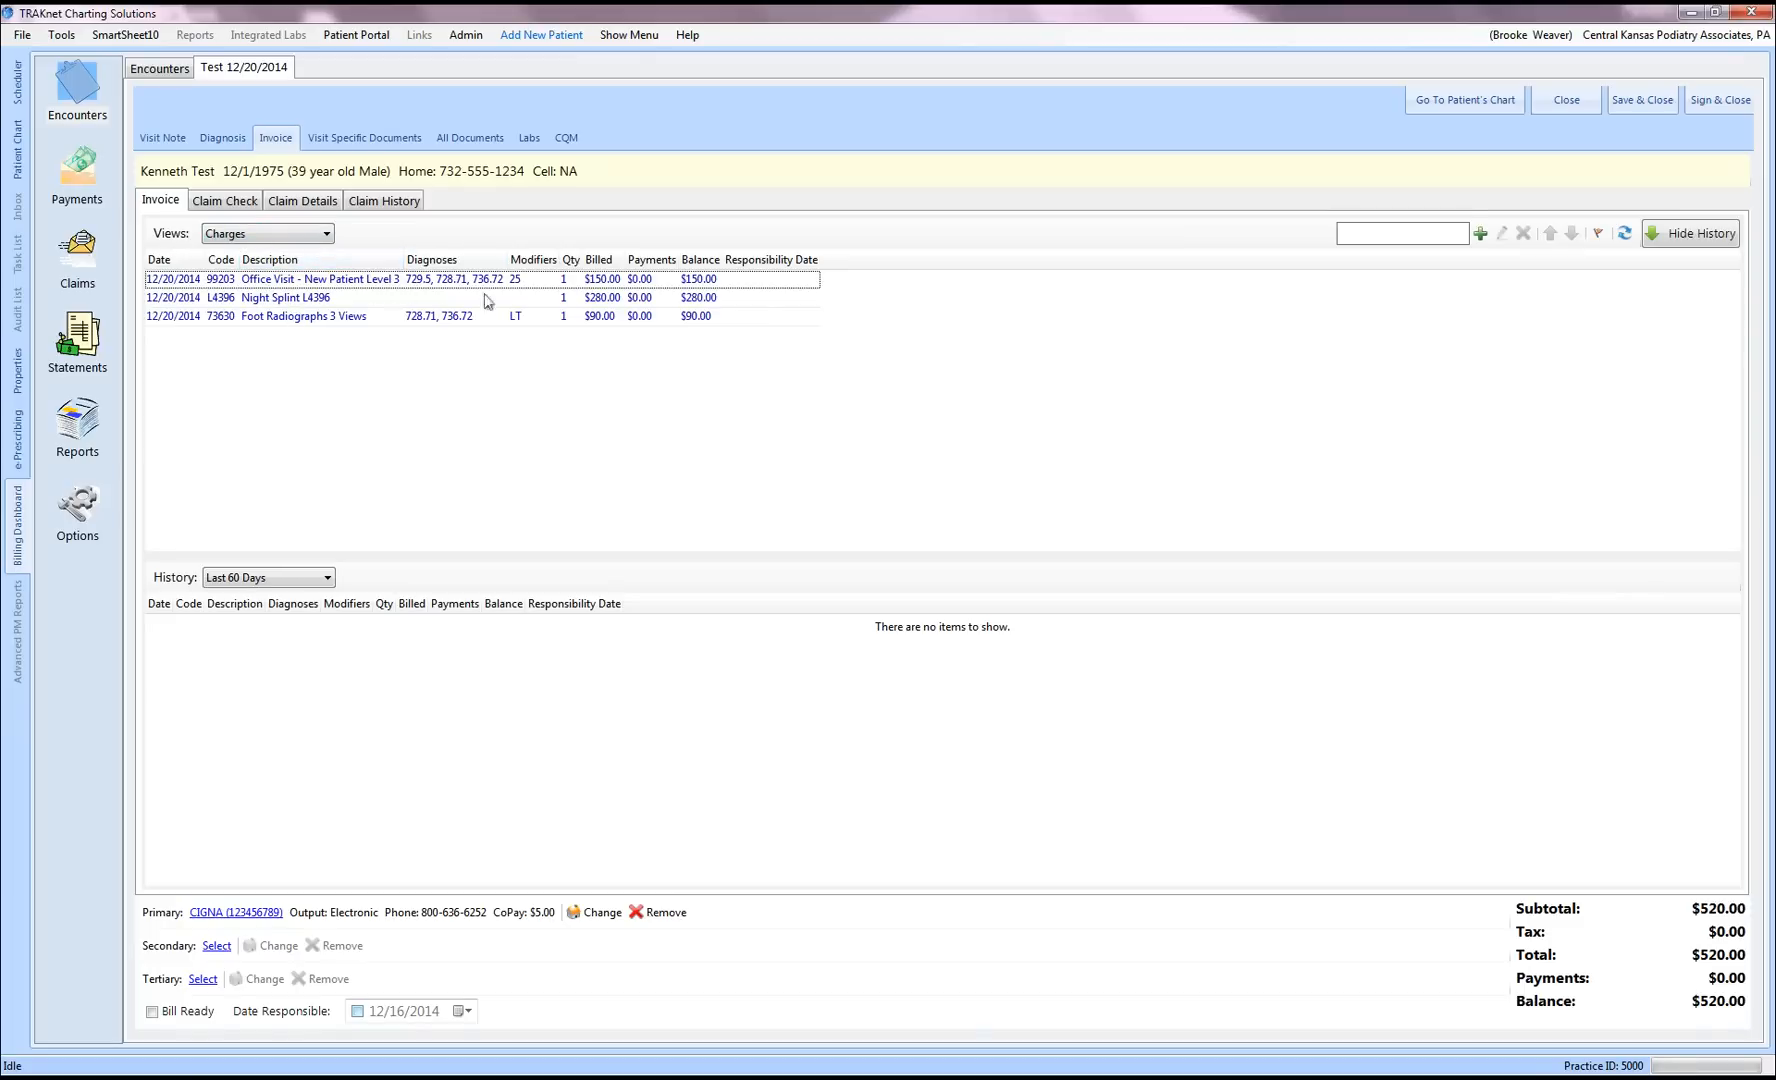
Step: Give the Night Splint L4396 charge diagnoses 728.71 Plantar fascial fibromatosis and 729.5 Pain in limb
{"action": "left_click", "coordinate": [289, 300]}
{"action": "double_click", "coordinate": [289, 300]}
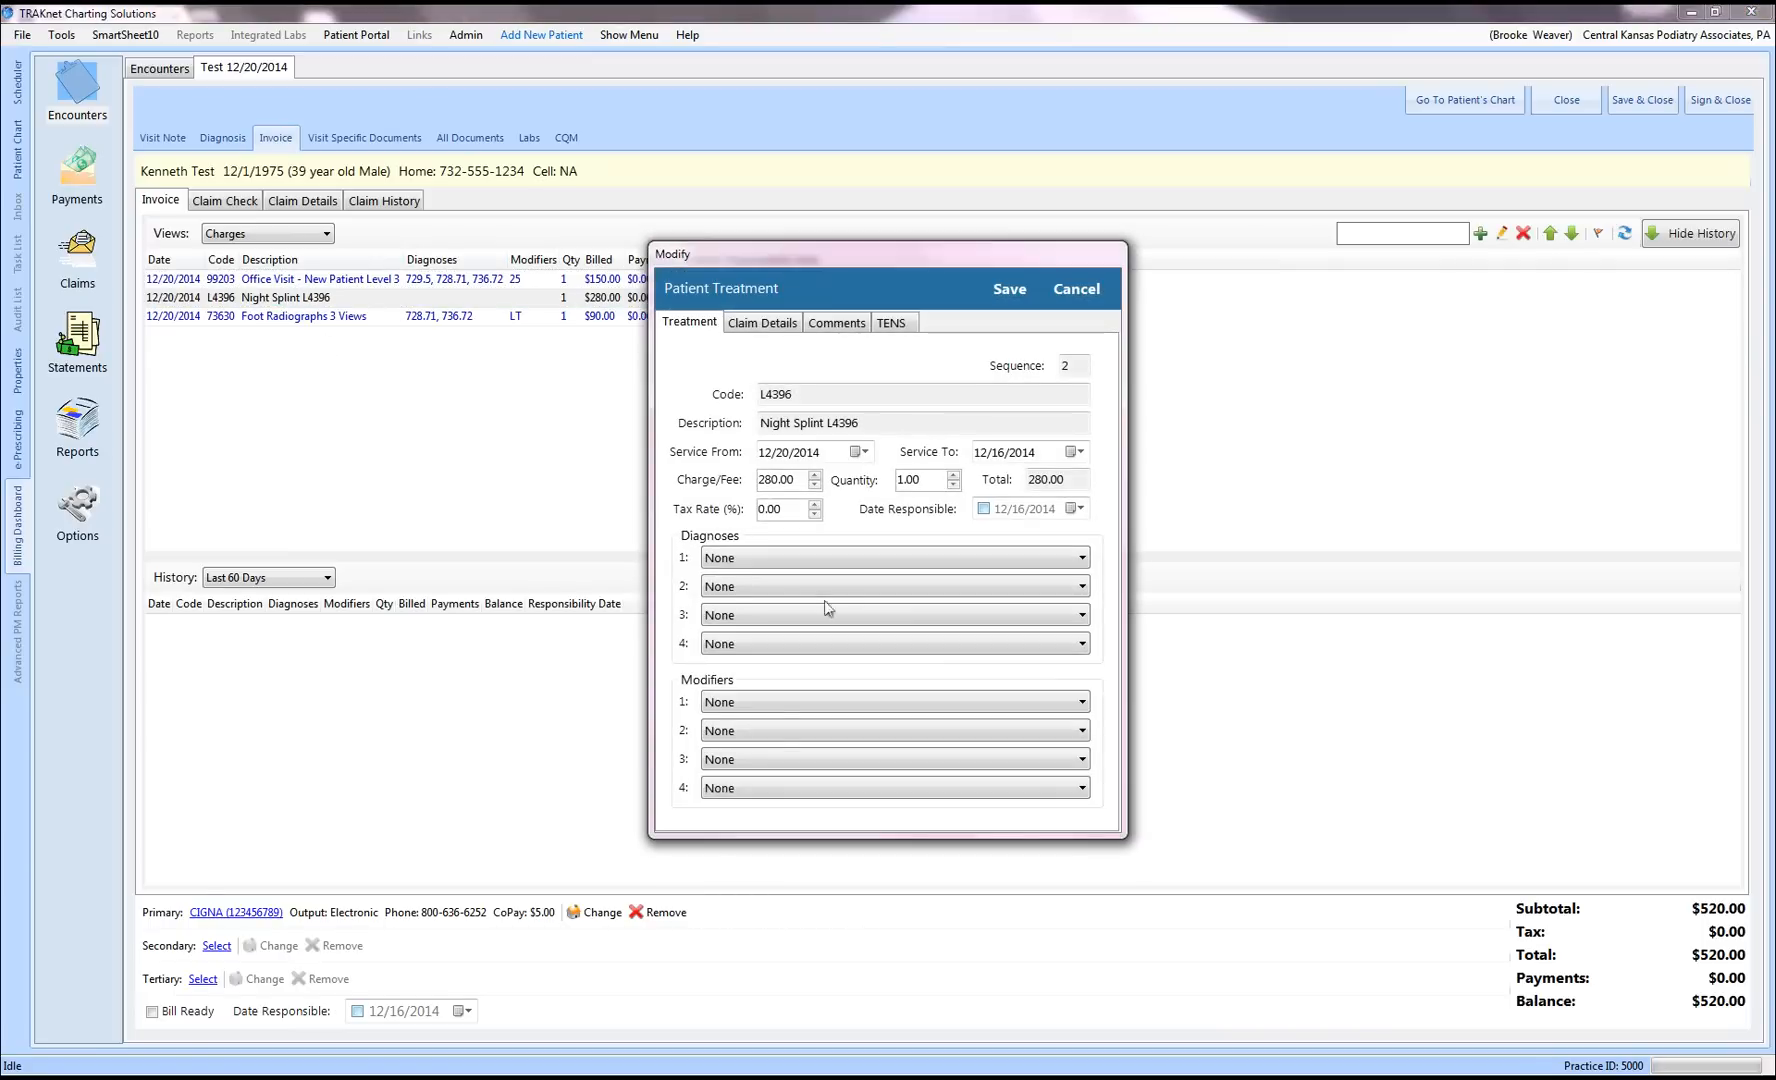
{"action": "left_click", "coordinate": [1083, 558]}
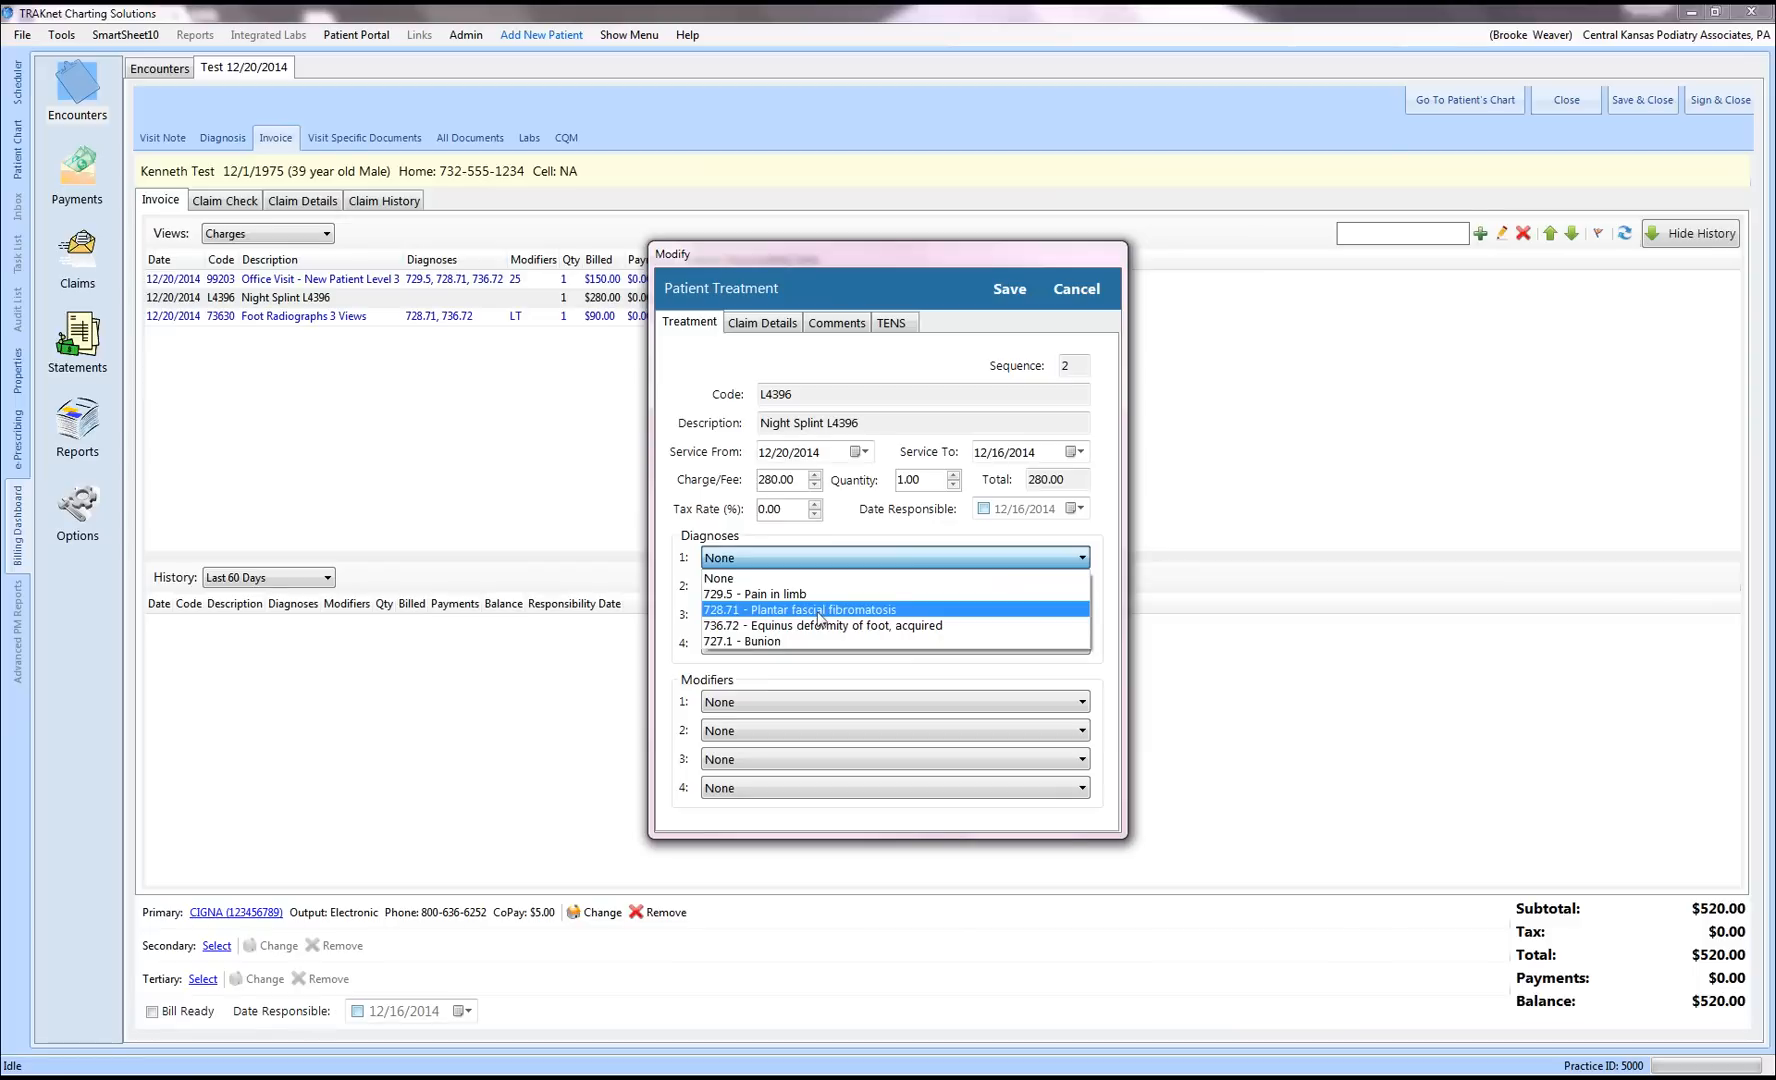
{"action": "left_click", "coordinate": [820, 610]}
{"action": "left_click", "coordinate": [1081, 591]}
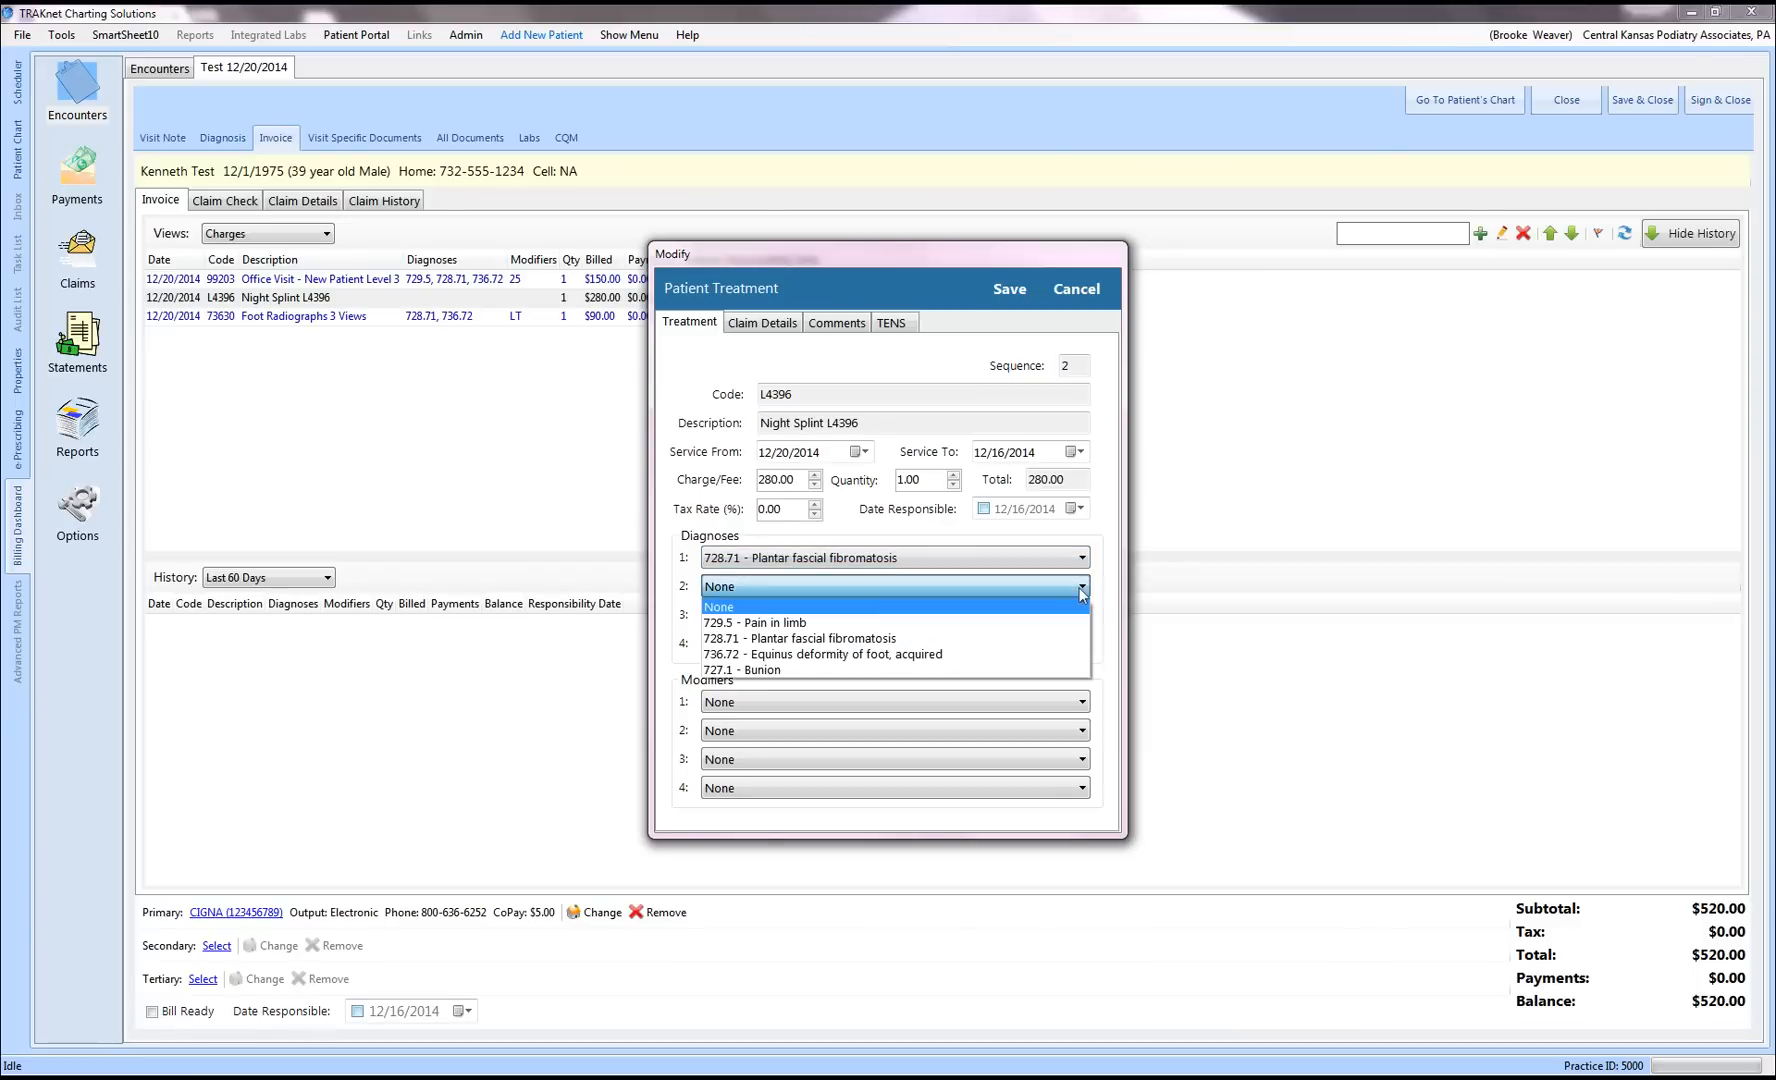
{"action": "left_click", "coordinate": [975, 622]}
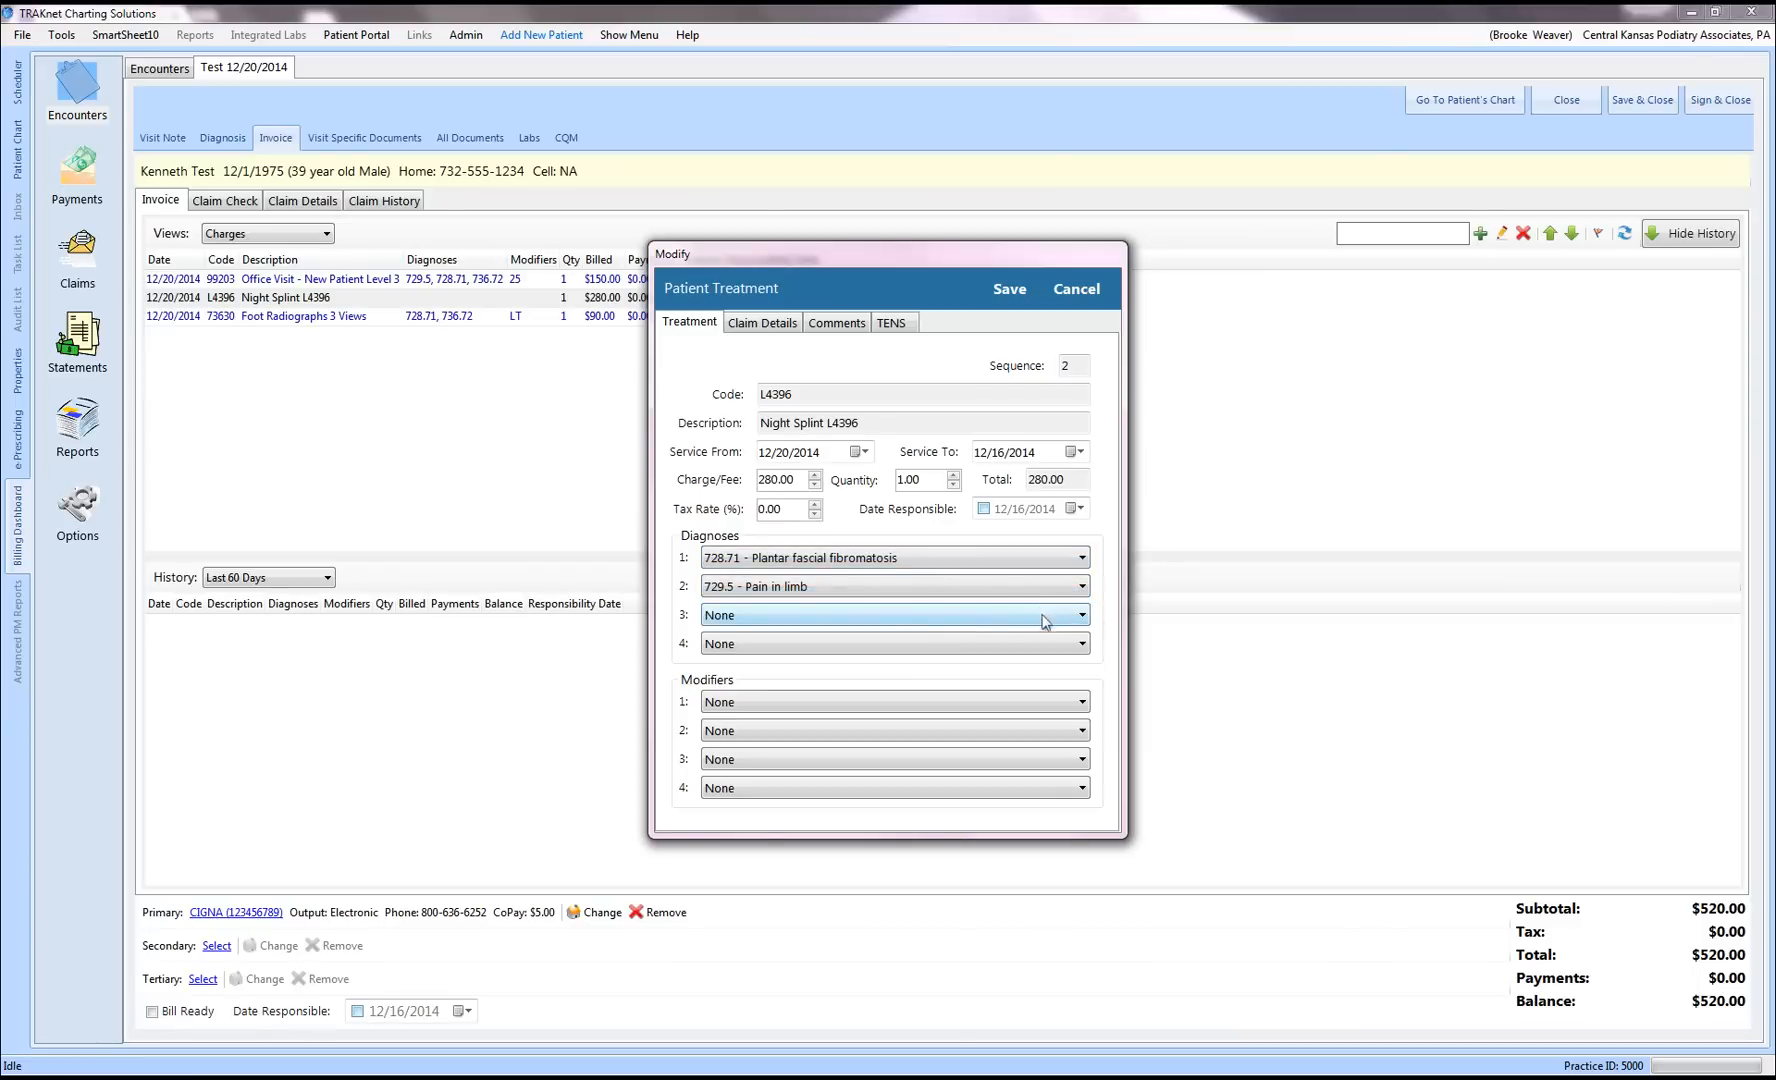
Step: Set the Night Splint charge's modifiers to KX and LT Left Side
{"action": "left_click", "coordinate": [1080, 702]}
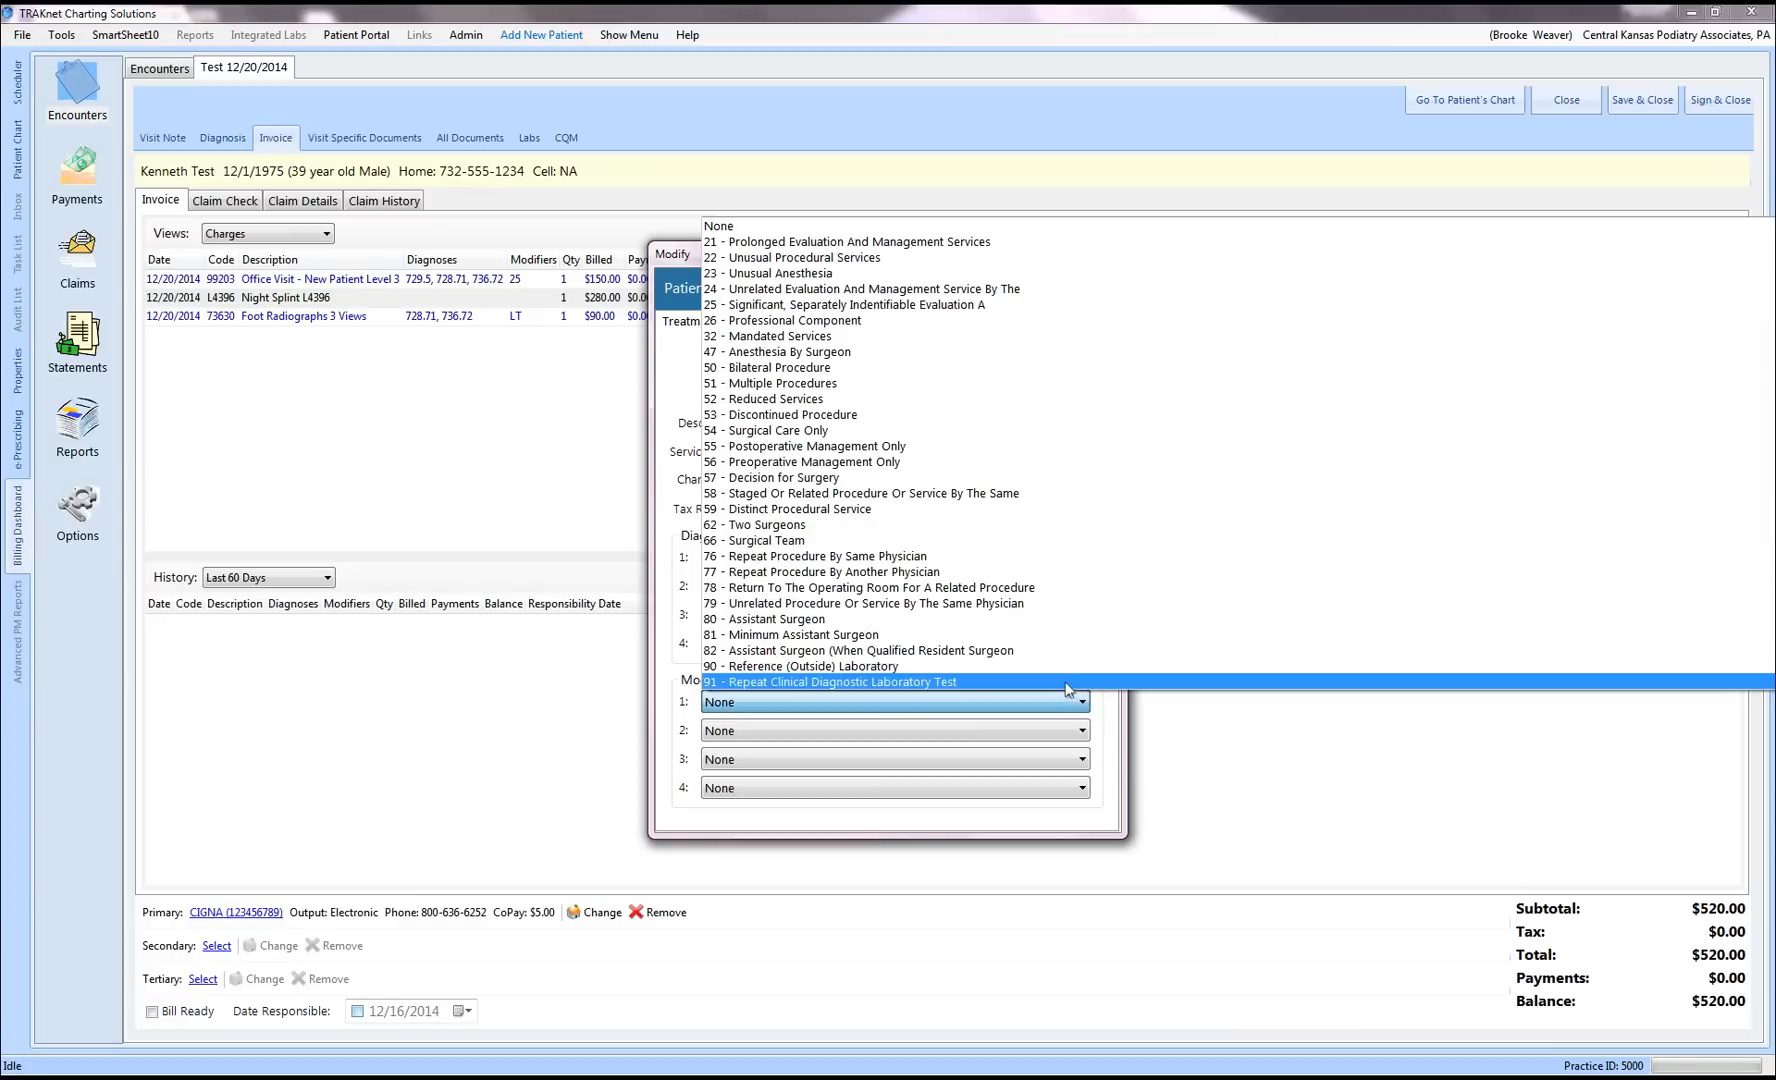
{"action": "scroll", "coordinate": [1036, 590], "scroll_direction": "down", "scroll_amount": 3}
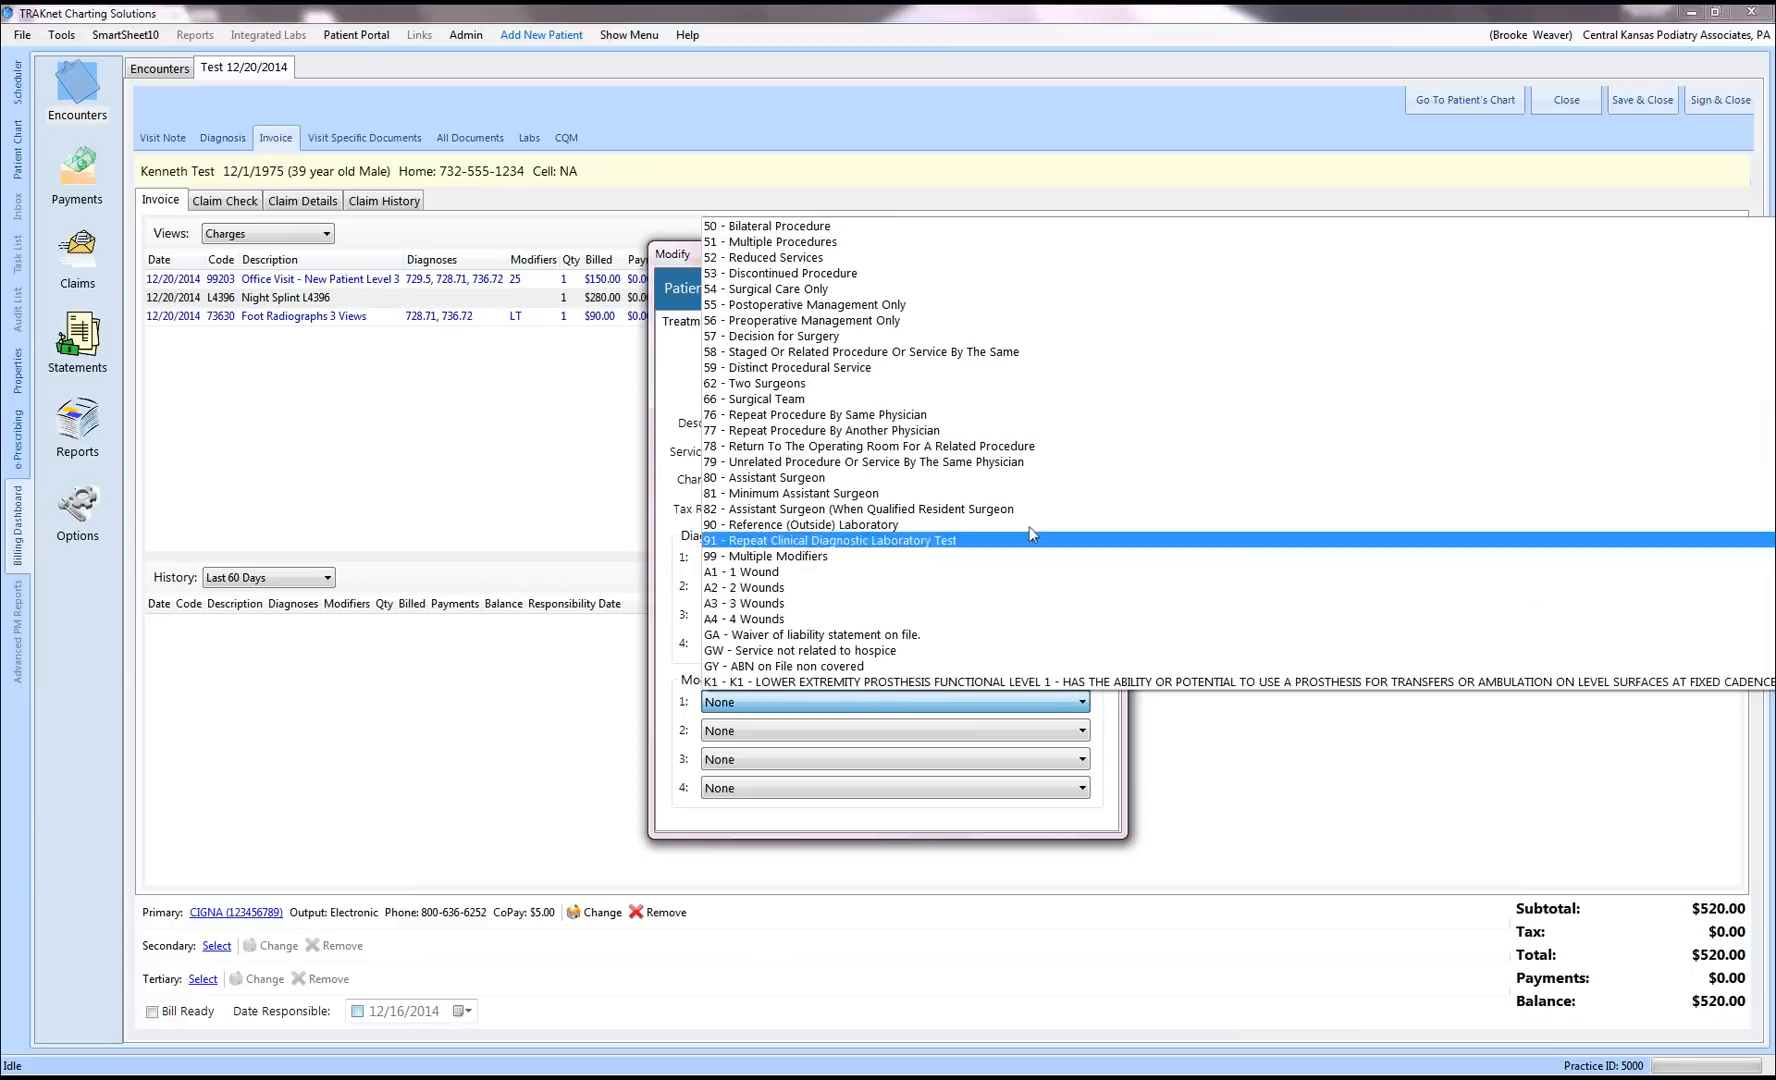
{"action": "scroll", "coordinate": [970, 535], "scroll_direction": "down", "scroll_amount": 3}
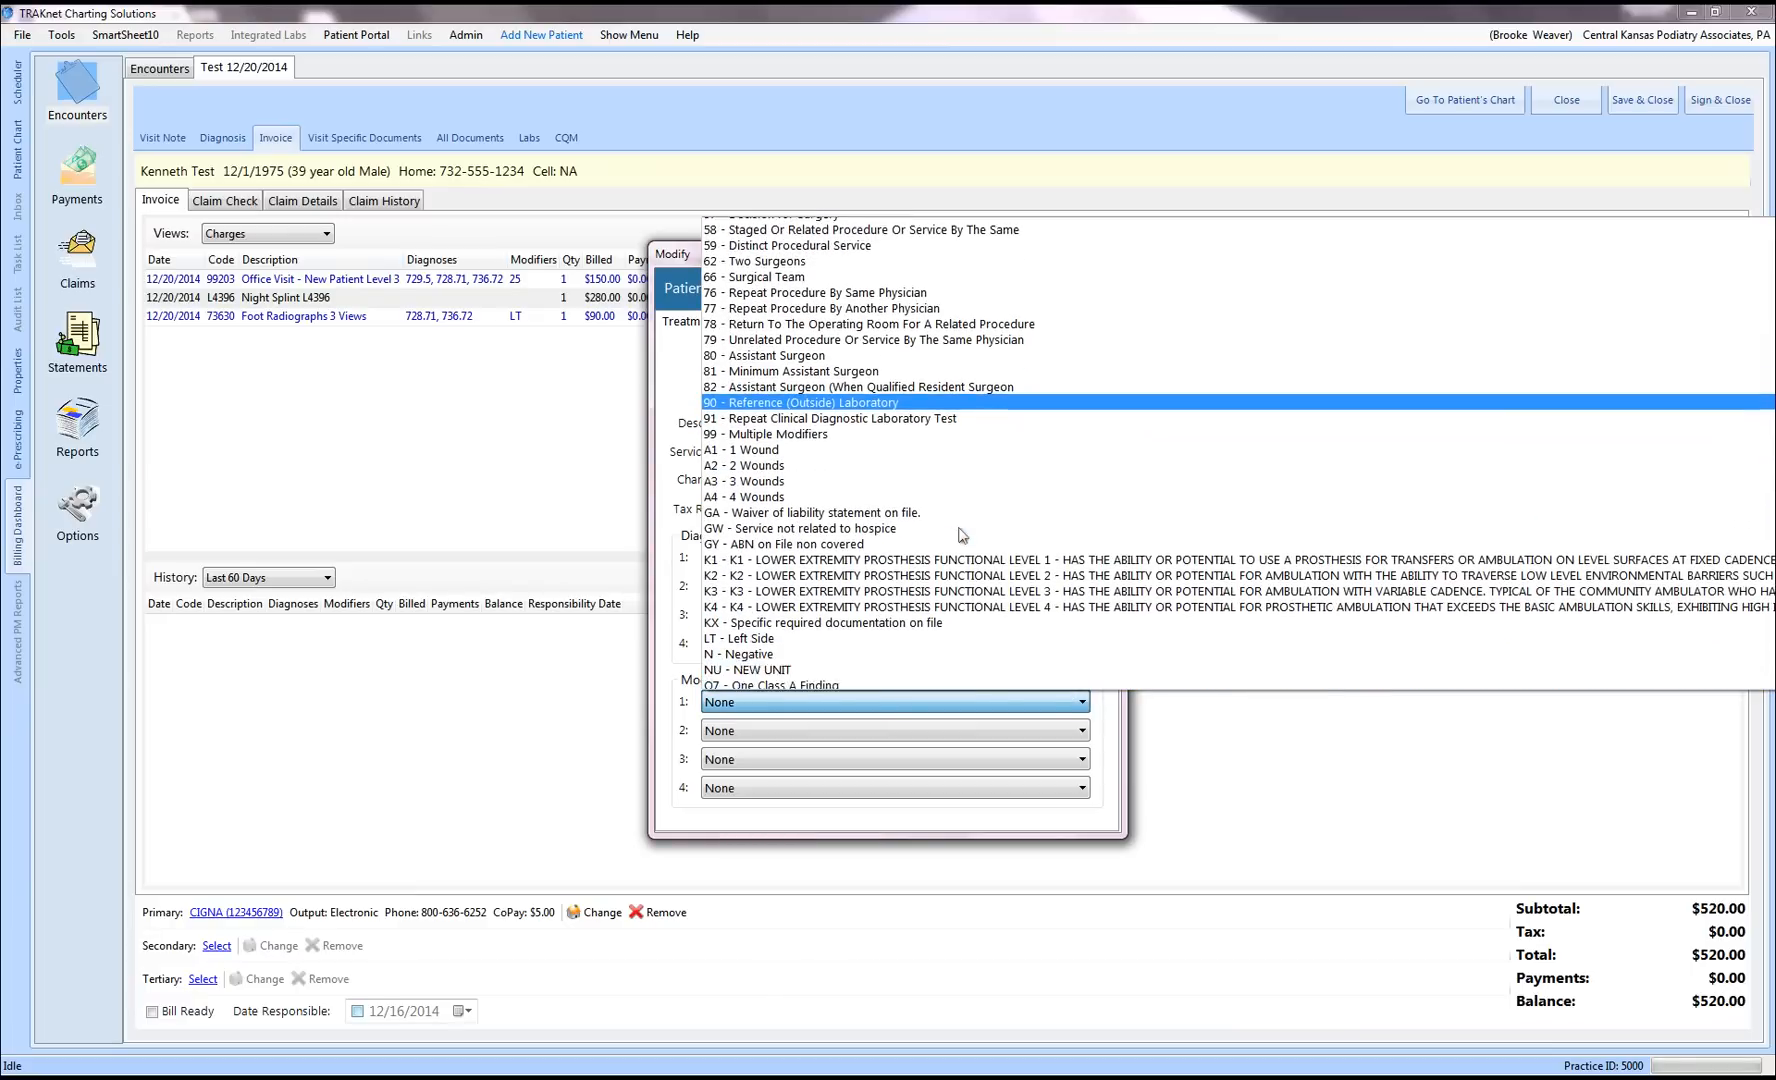
{"action": "scroll", "coordinate": [960, 535], "scroll_direction": "down", "scroll_amount": 2}
{"action": "left_click", "coordinate": [1000, 552]}
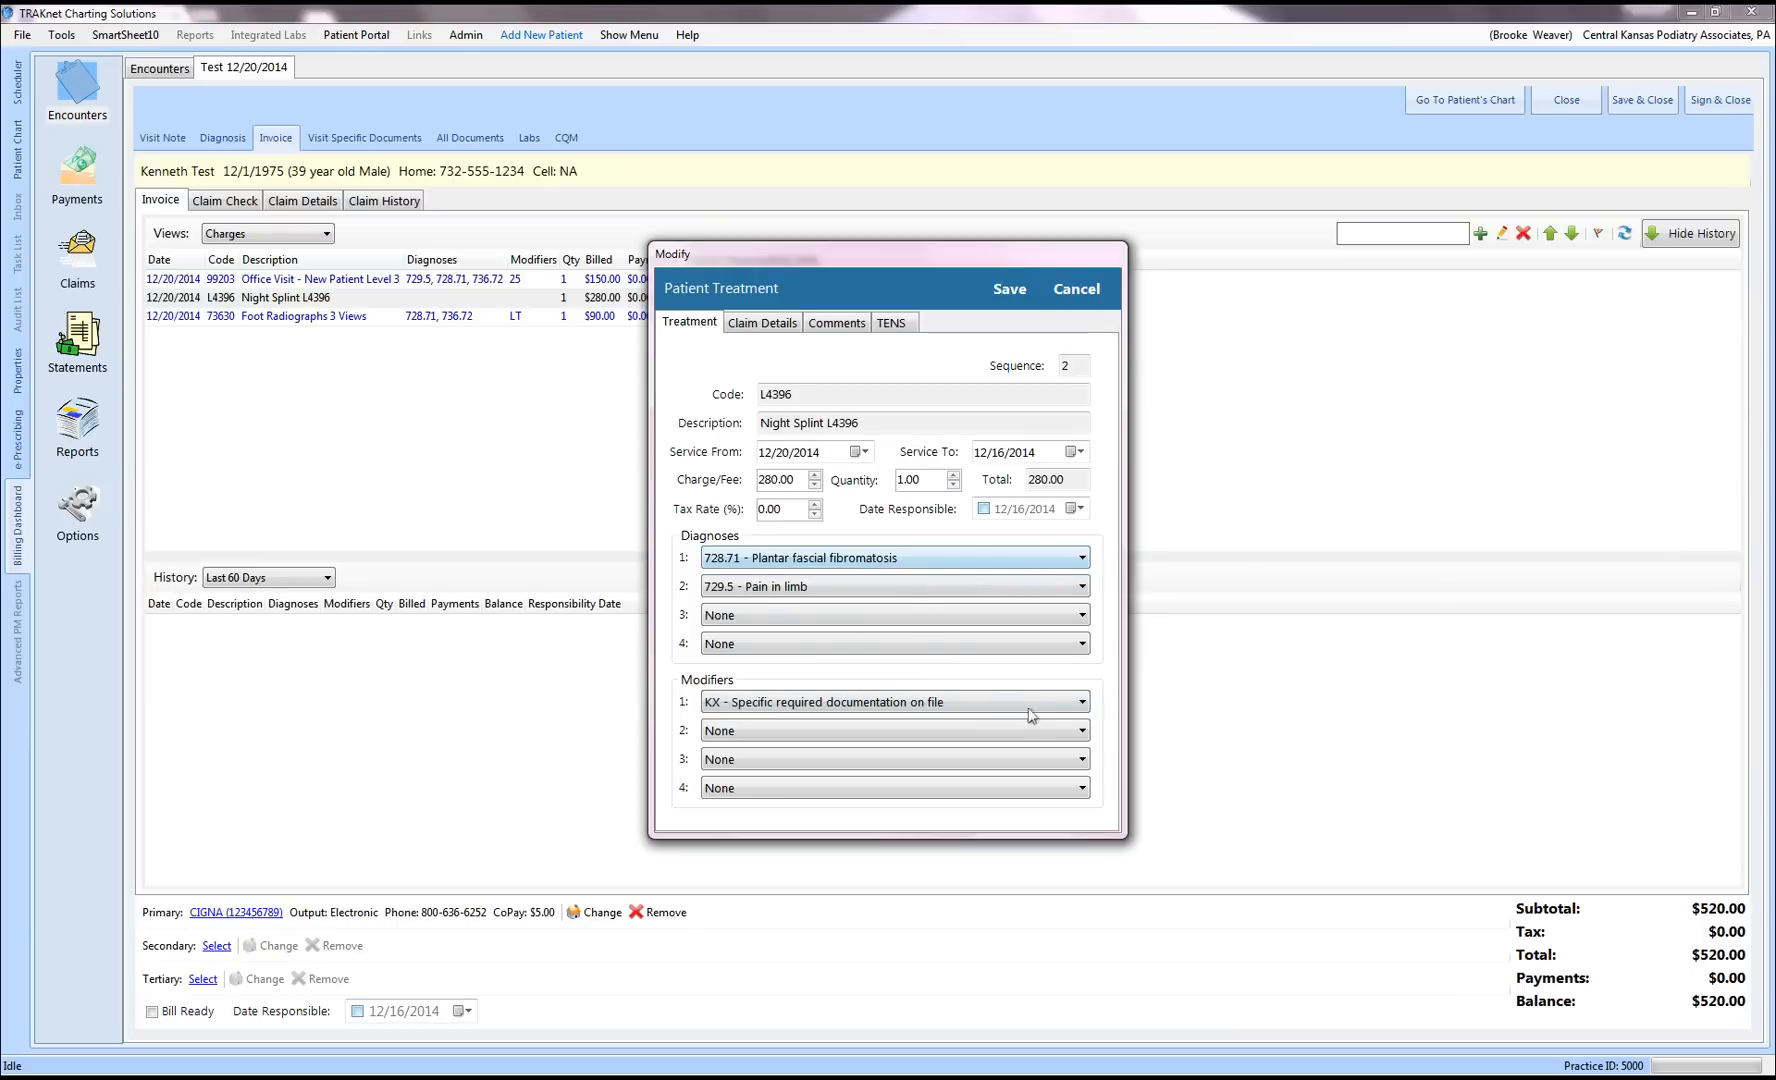
{"action": "left_click", "coordinate": [1082, 731]}
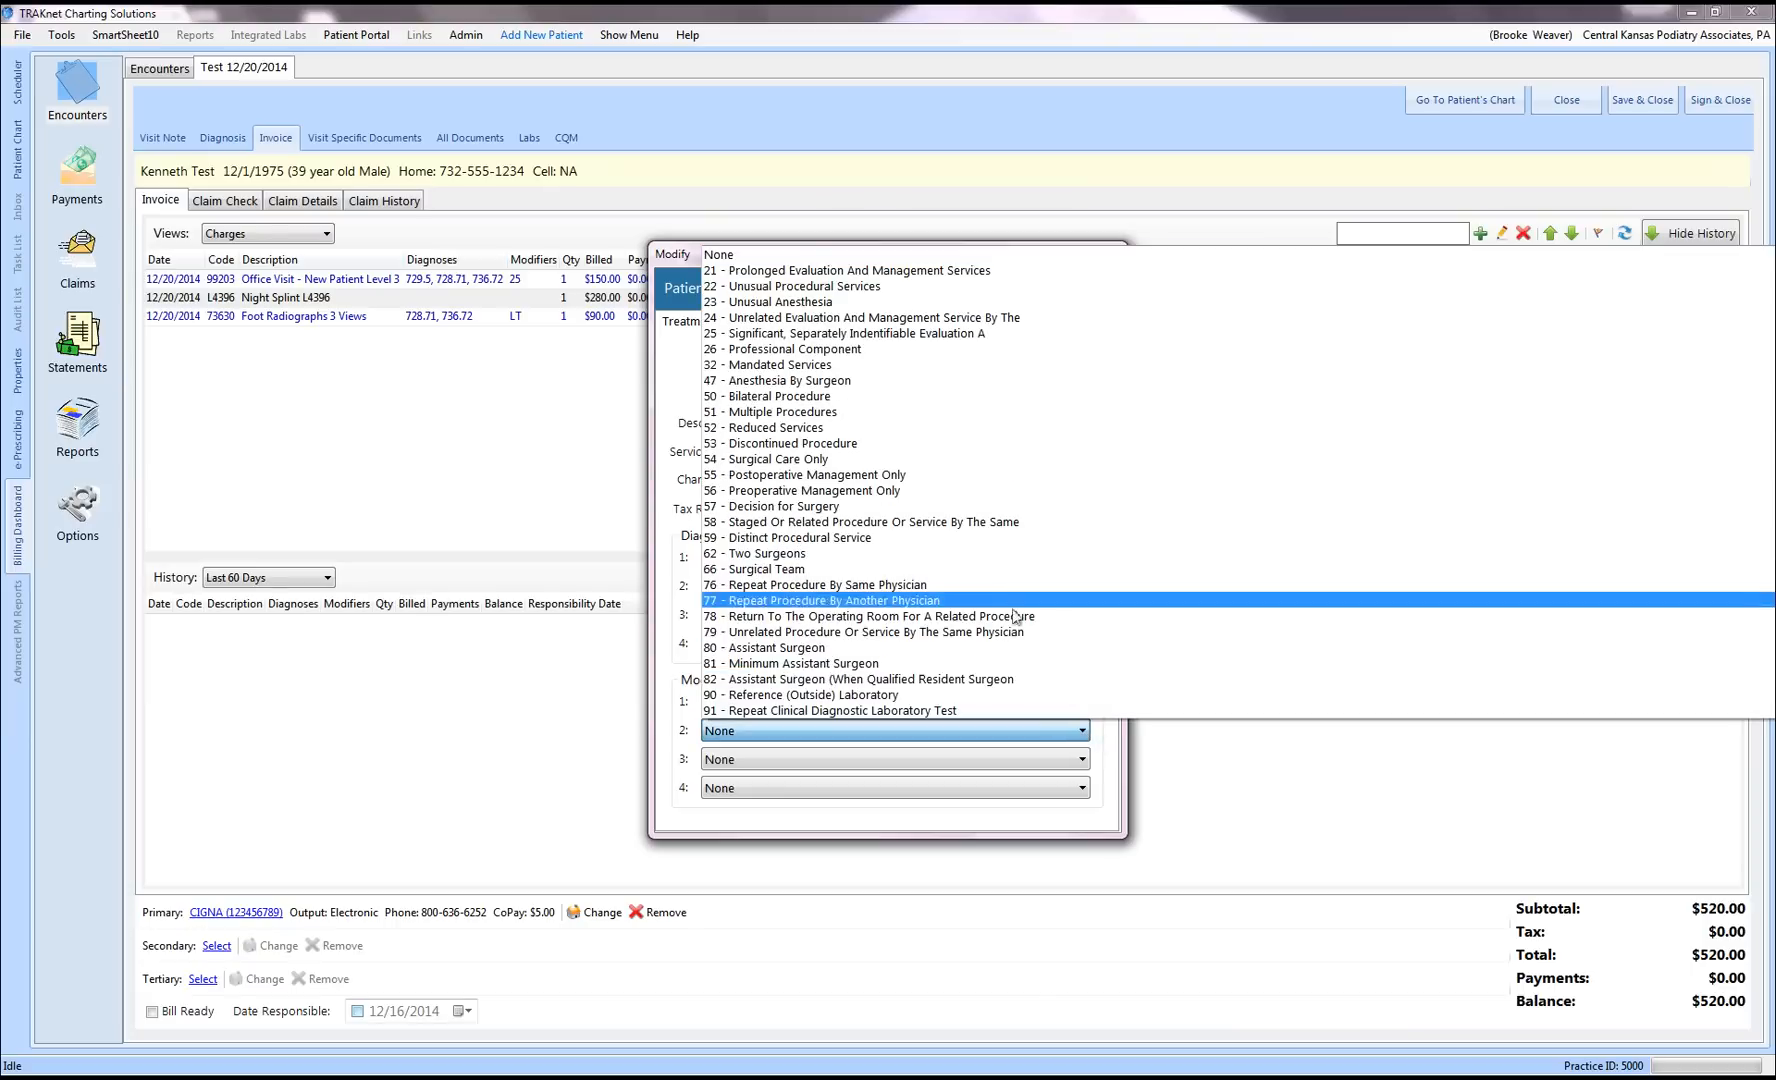
{"action": "scroll", "coordinate": [970, 525], "scroll_direction": "down", "scroll_amount": 8}
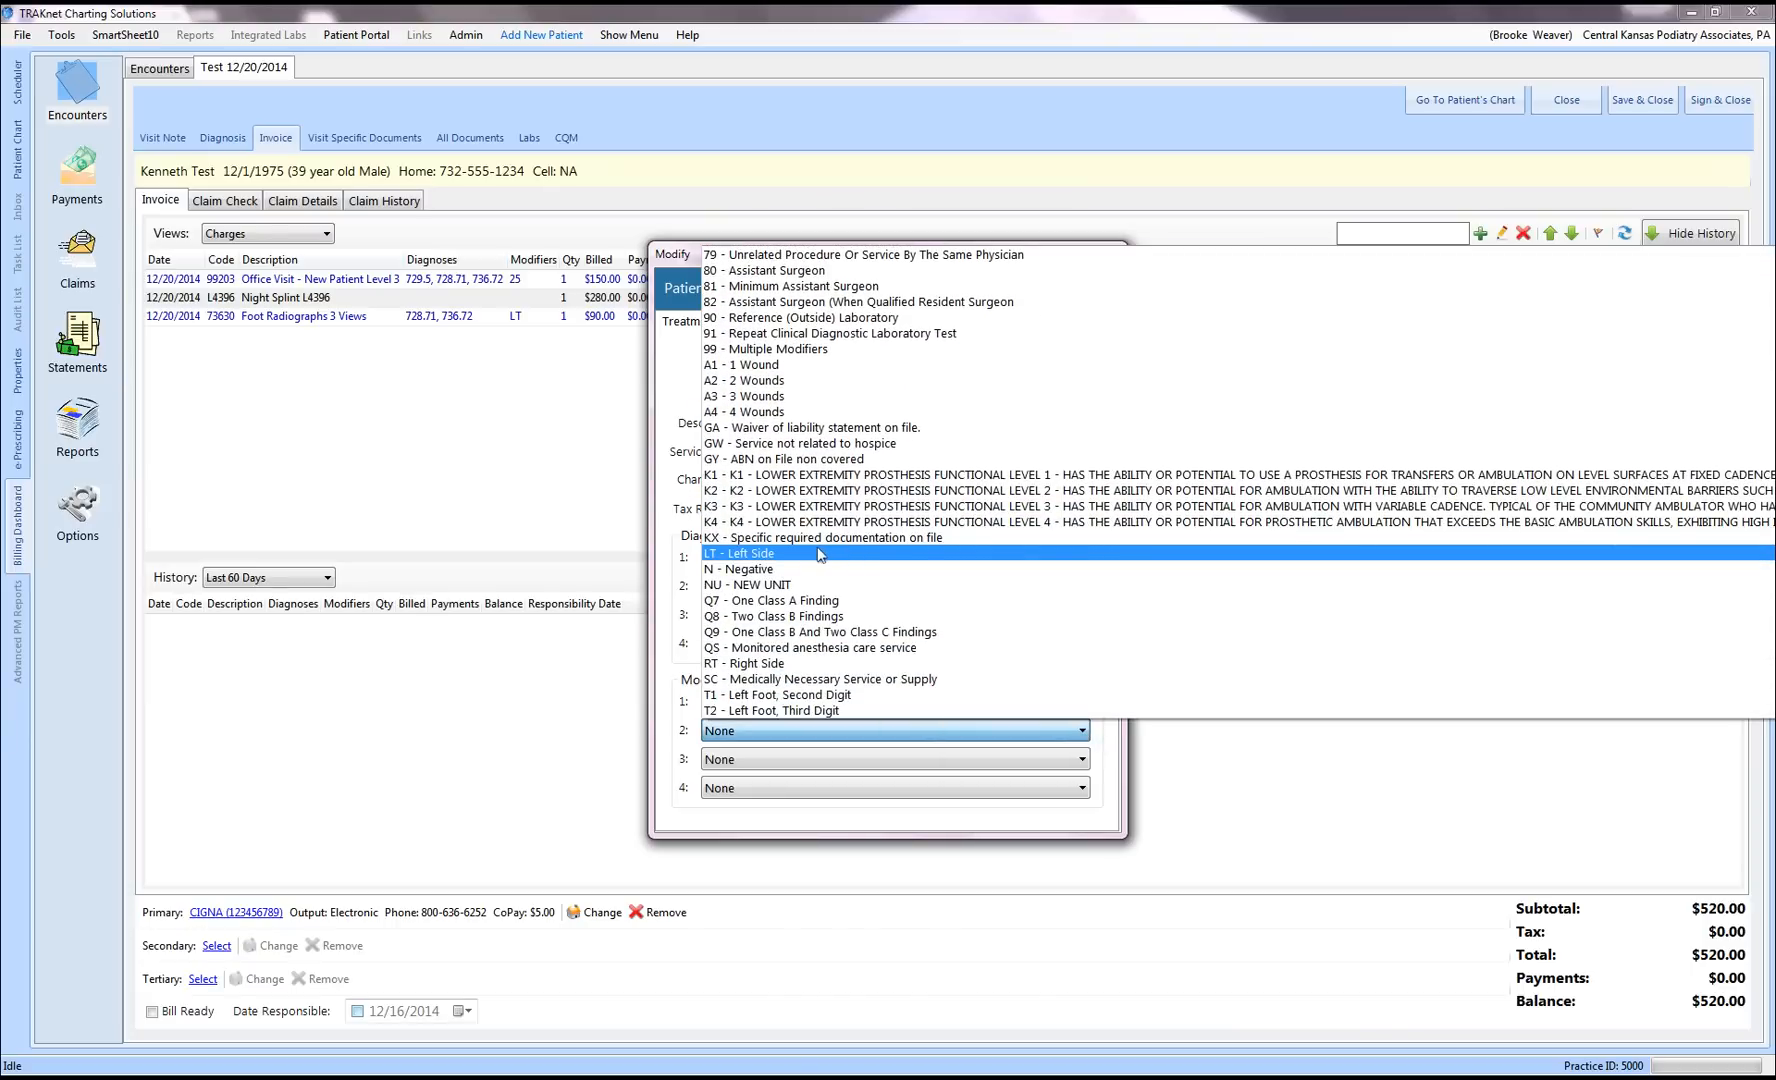
{"action": "left_click", "coordinate": [818, 556]}
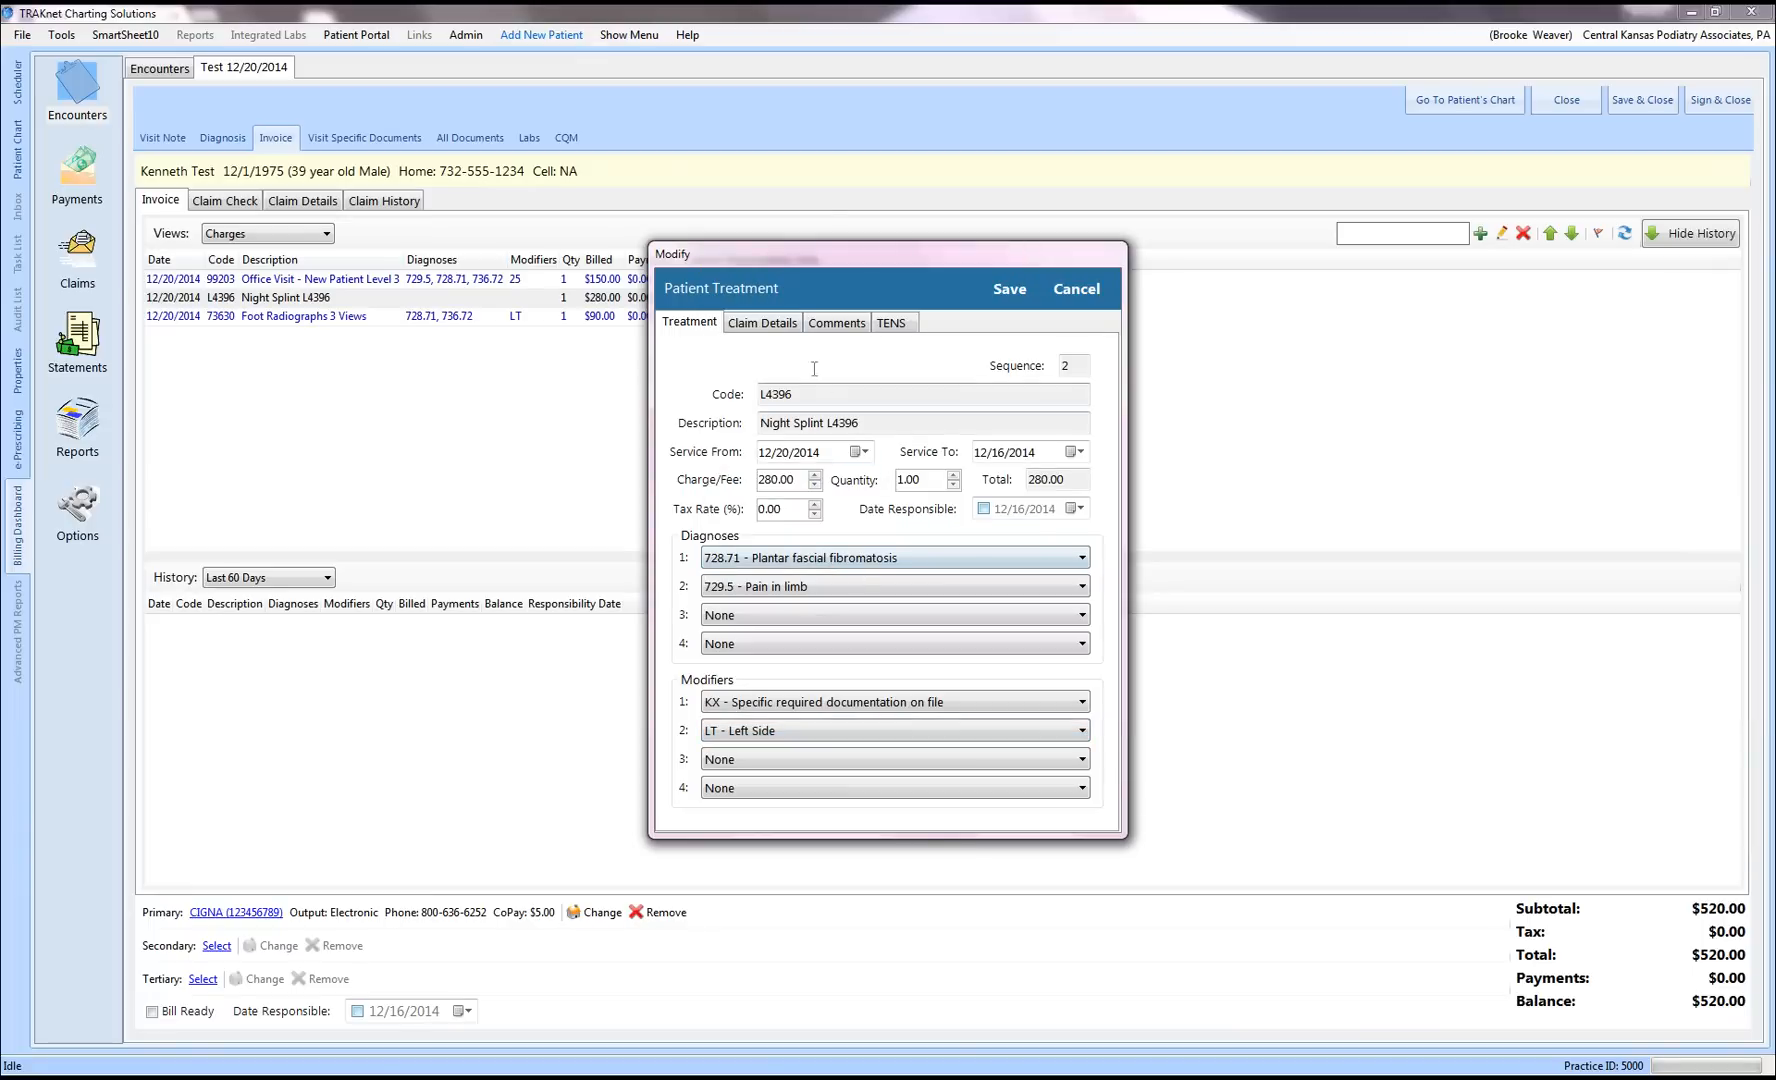
Step: Set the practice's podiatrist as Ordering Provider in Claim Details and save the charge
{"action": "left_click", "coordinate": [779, 325]}
{"action": "left_click", "coordinate": [957, 561]}
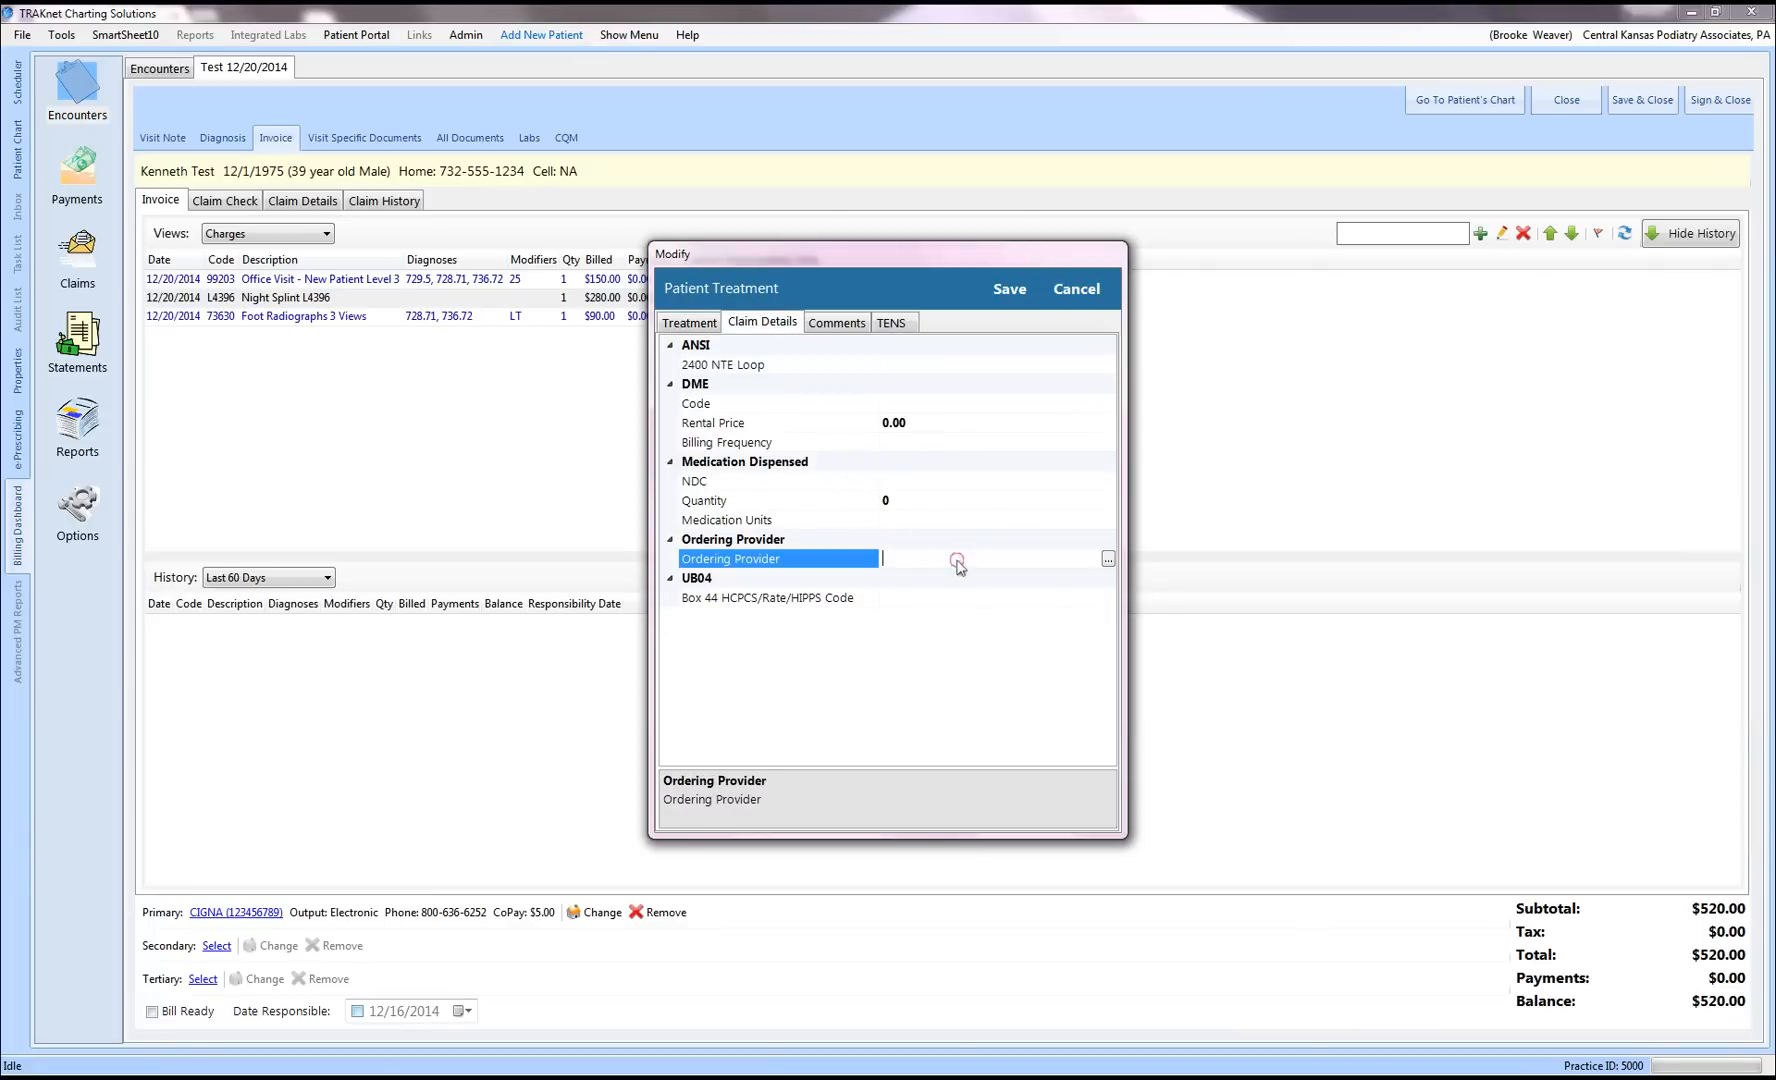
{"action": "left_click", "coordinate": [1108, 560]}
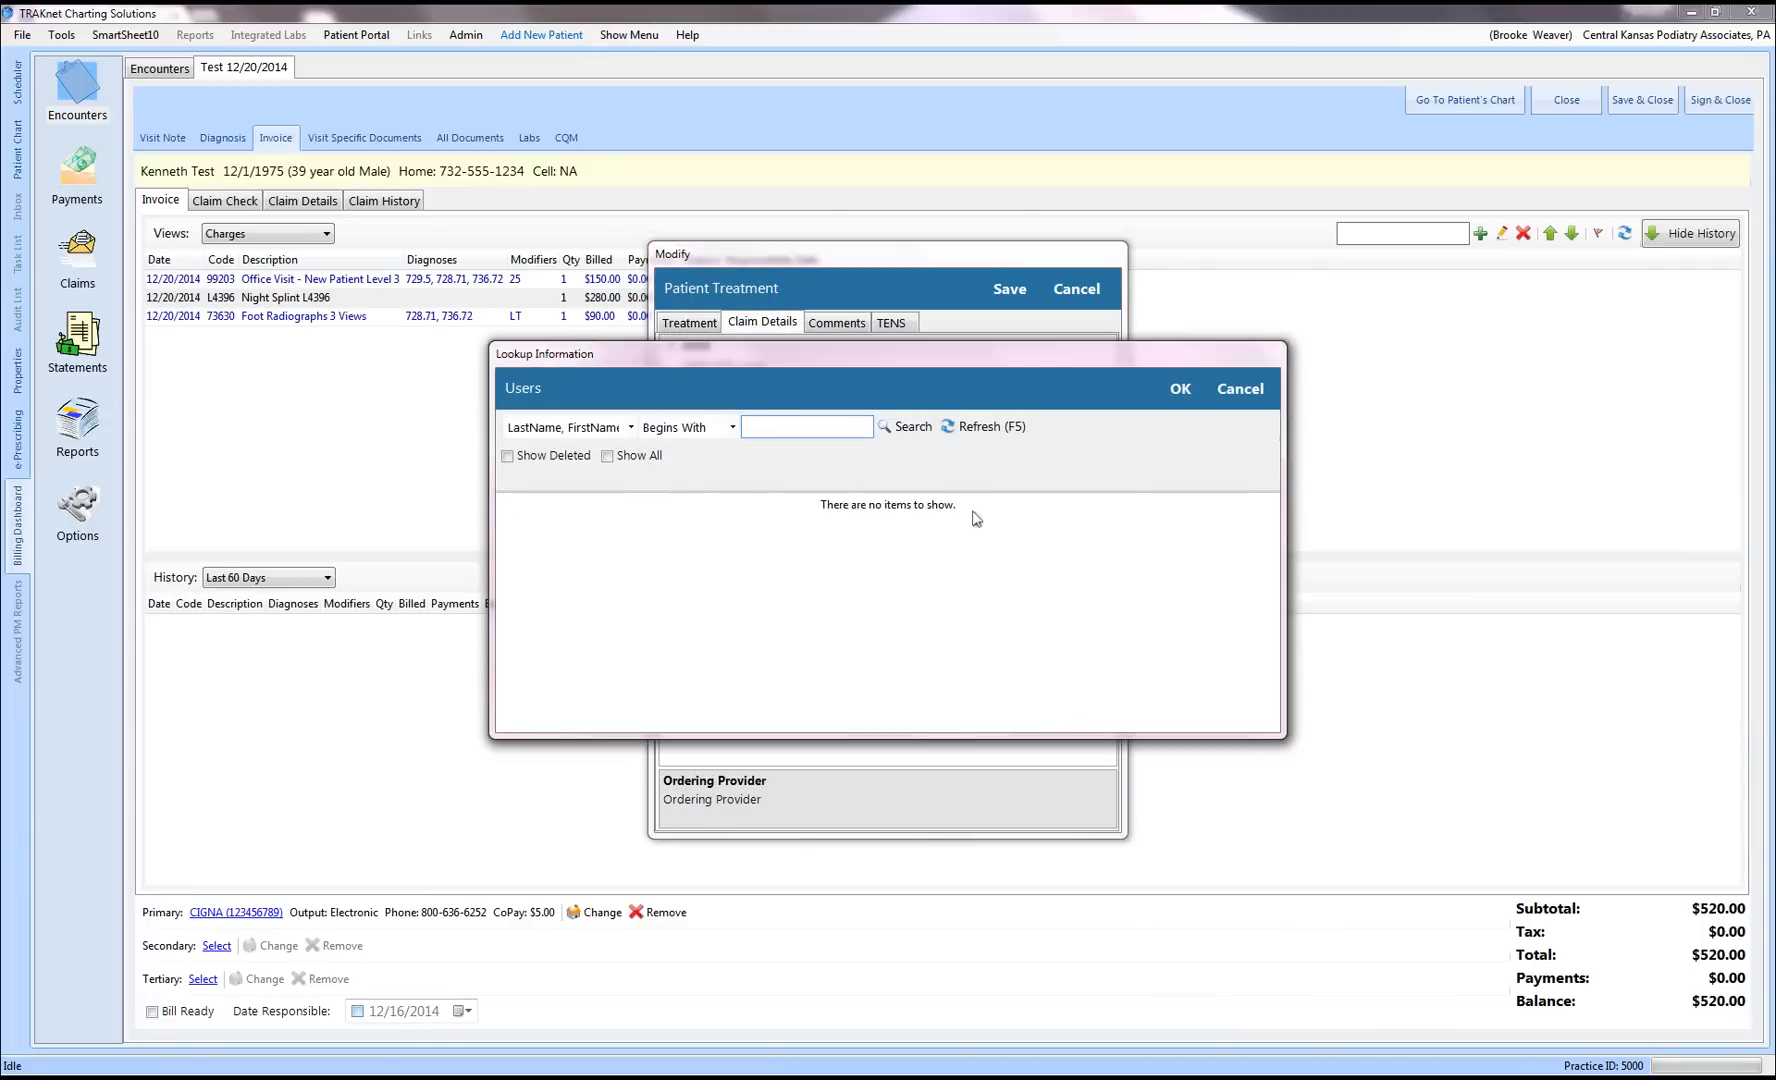
{"action": "type", "text": "w"}
{"action": "left_click", "coordinate": [921, 426]}
{"action": "left_click", "coordinate": [802, 519]}
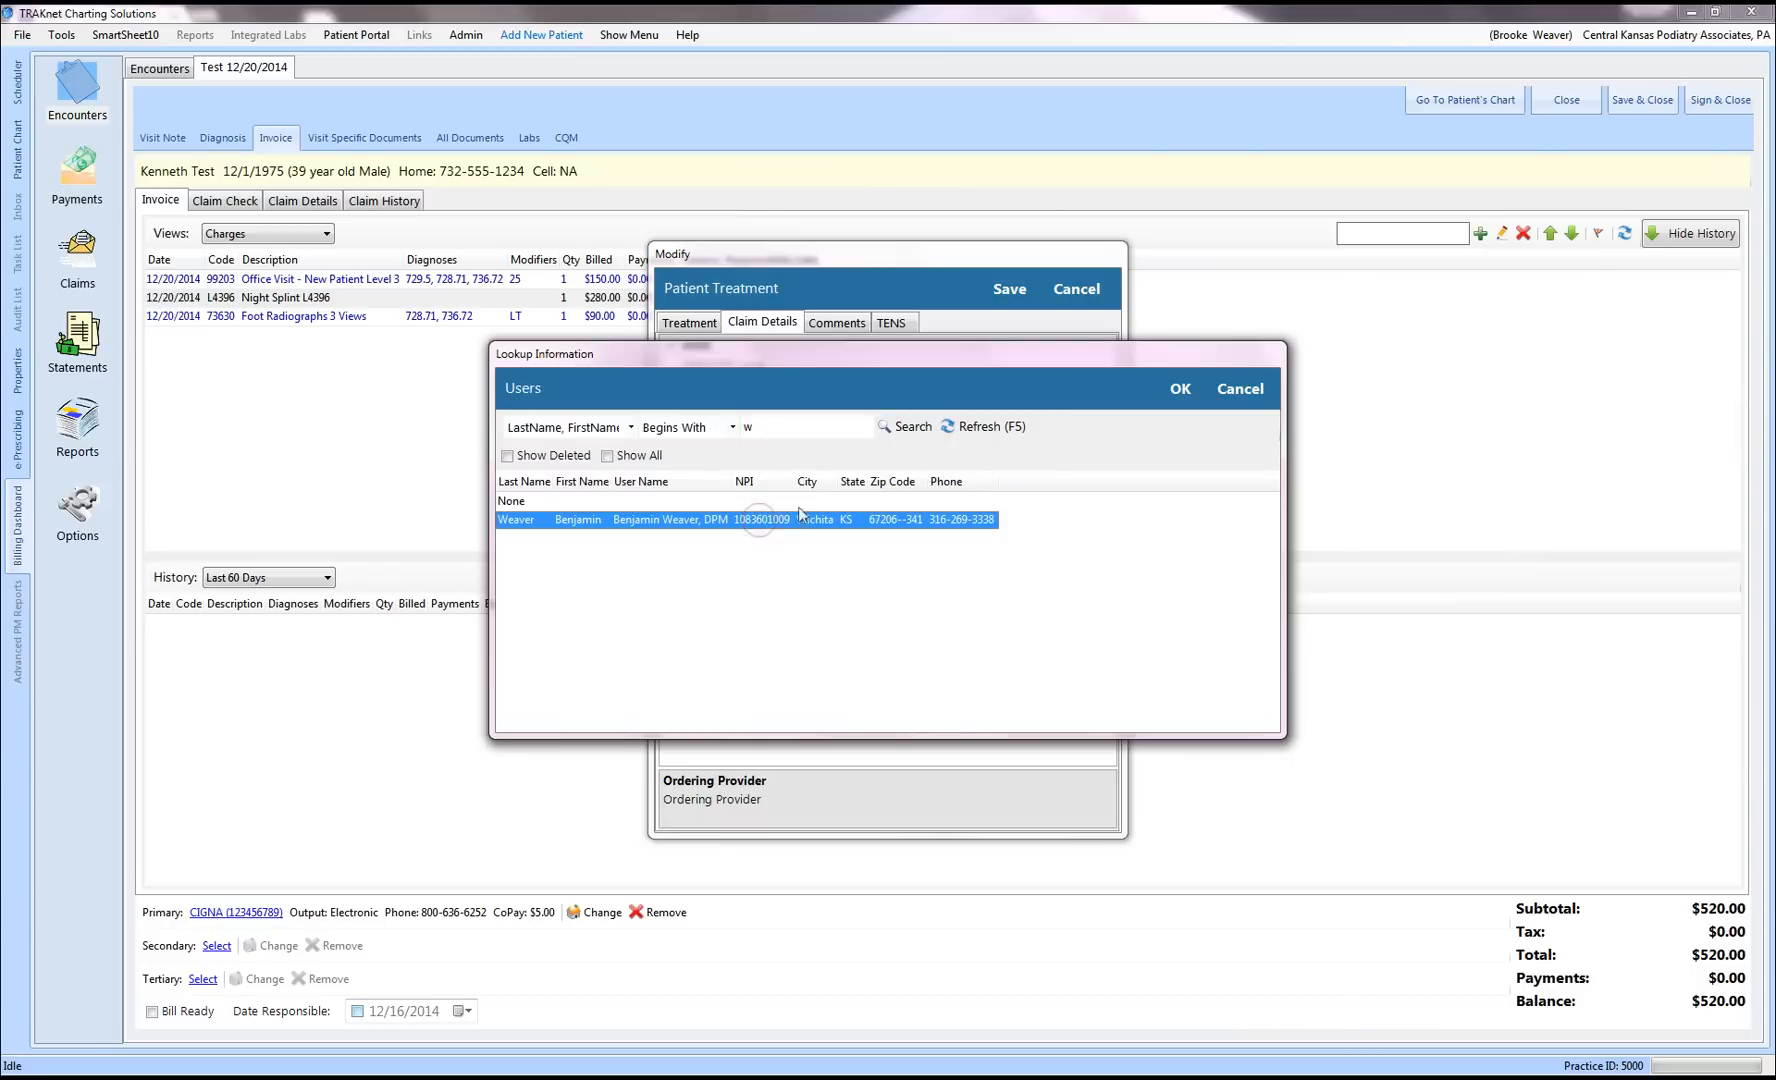
{"action": "left_click", "coordinate": [1179, 389]}
{"action": "left_click", "coordinate": [1012, 290]}
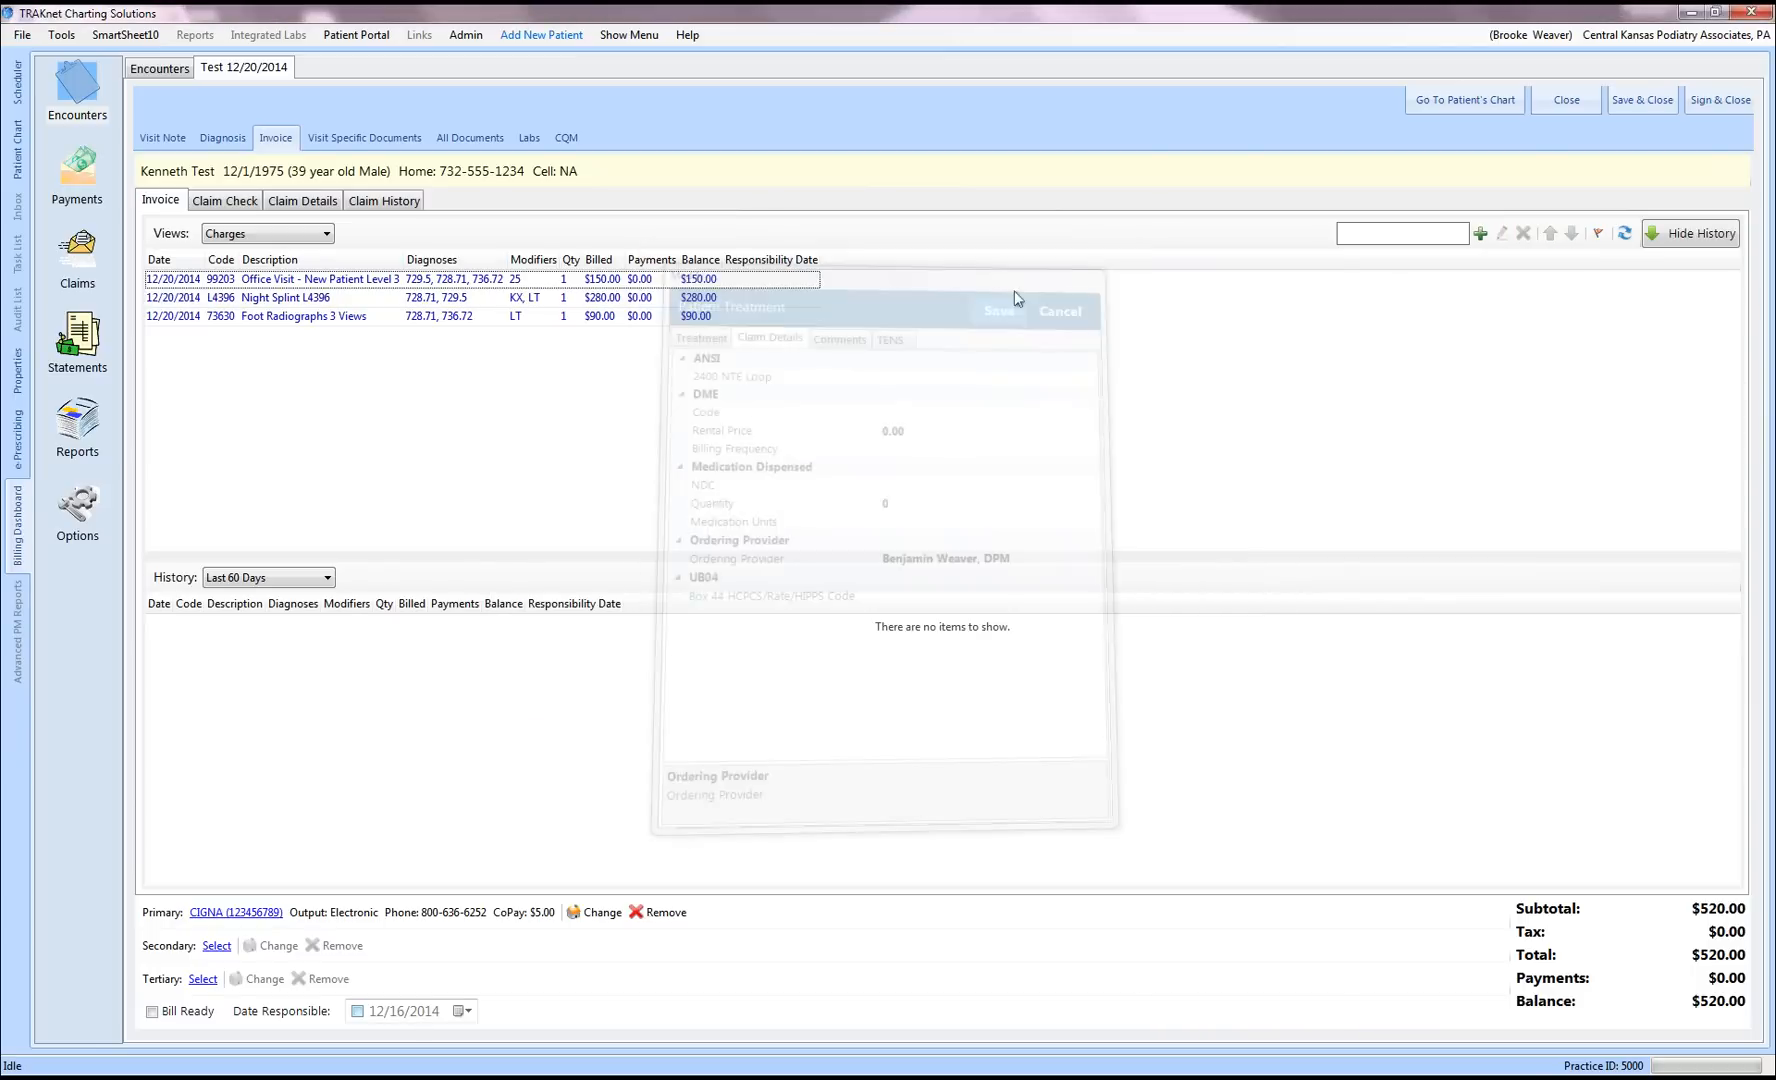
{"action": "left_click", "coordinate": [287, 318]}
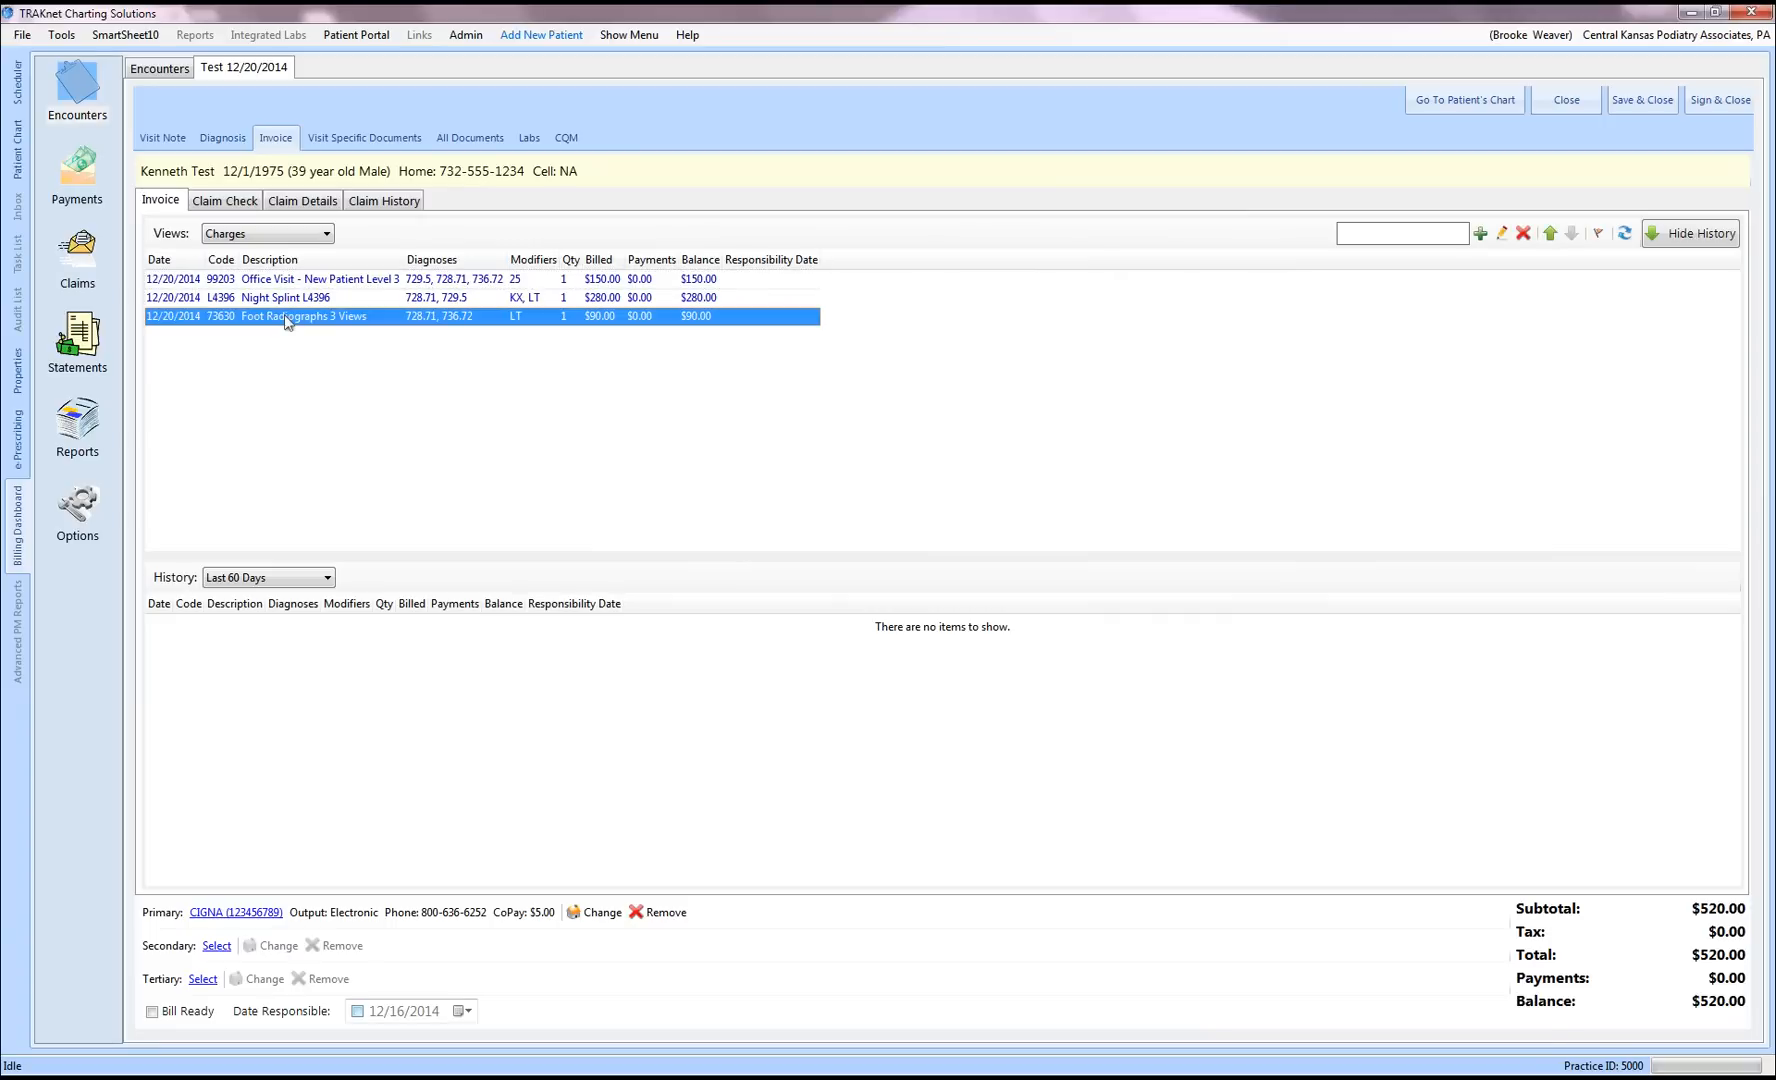
Step: Set Diagnosis 3 on the 73630 Foot Radiographs charge to 727.1 Bunion and save
{"action": "double_click", "coordinate": [287, 318]}
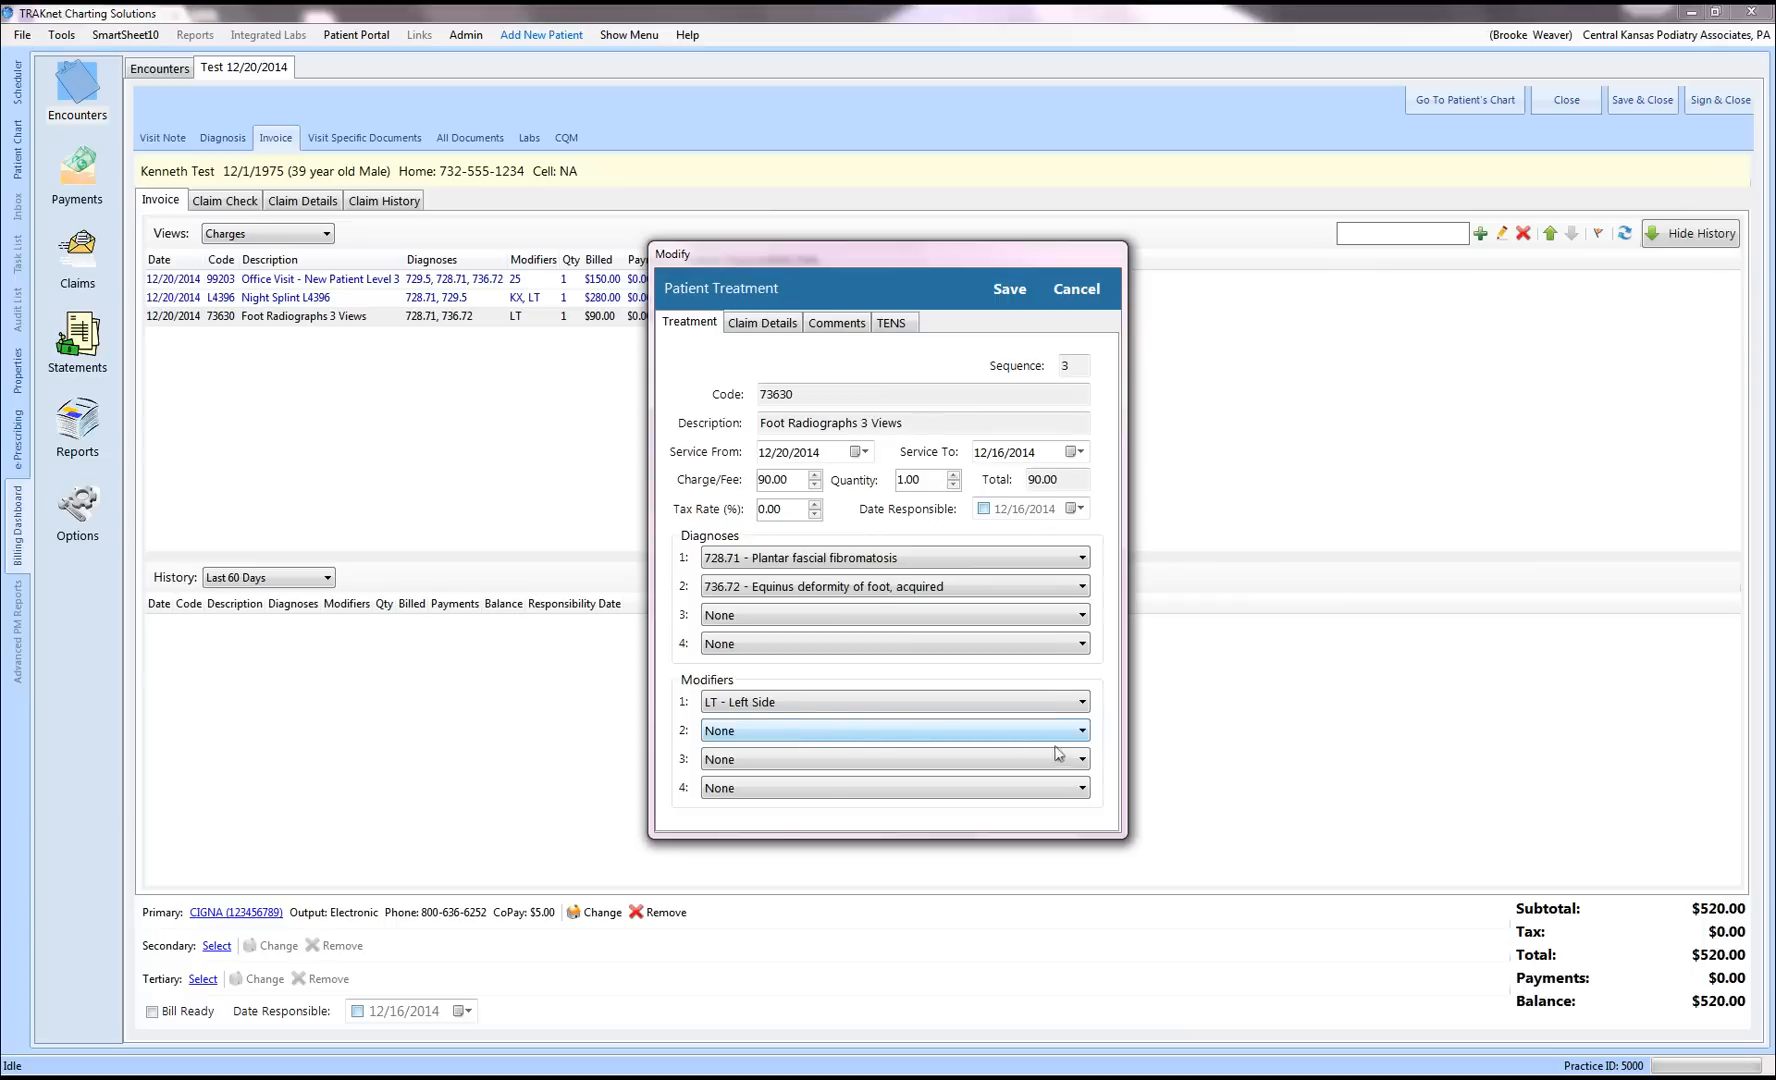
{"action": "left_click", "coordinate": [1083, 618]}
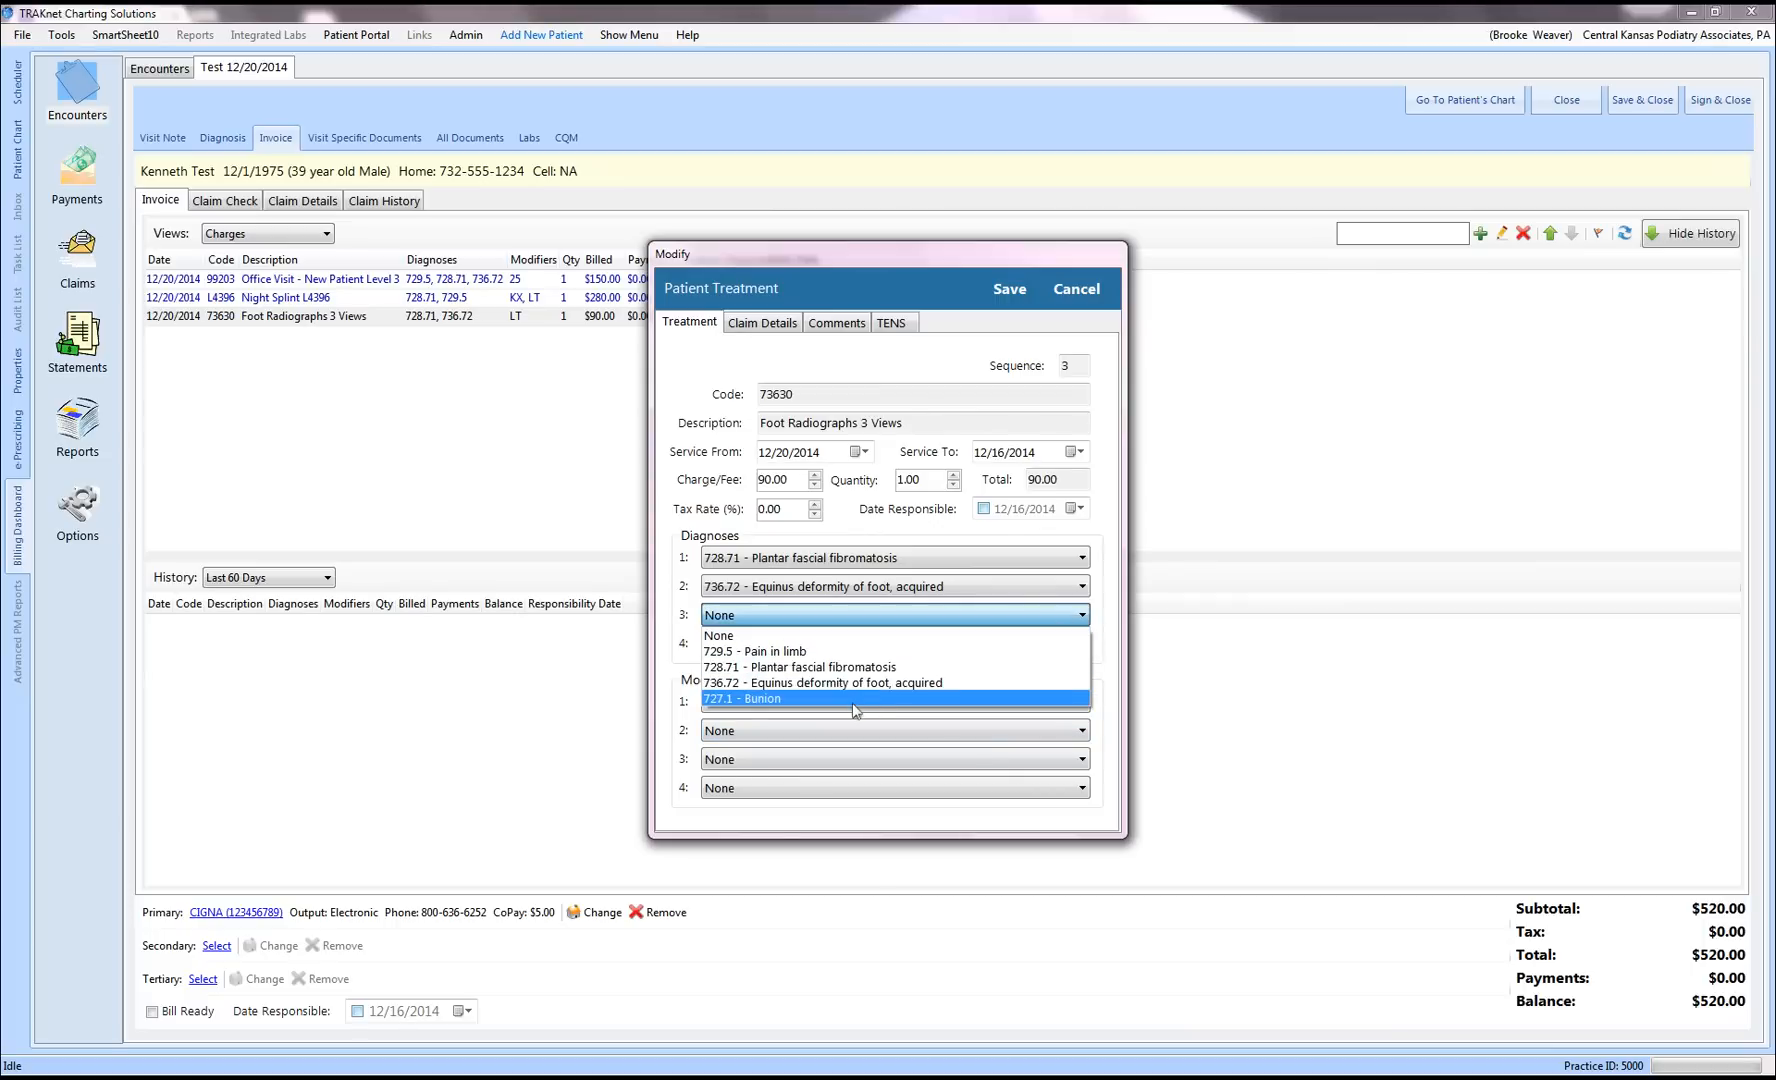
{"action": "left_click", "coordinate": [850, 699]}
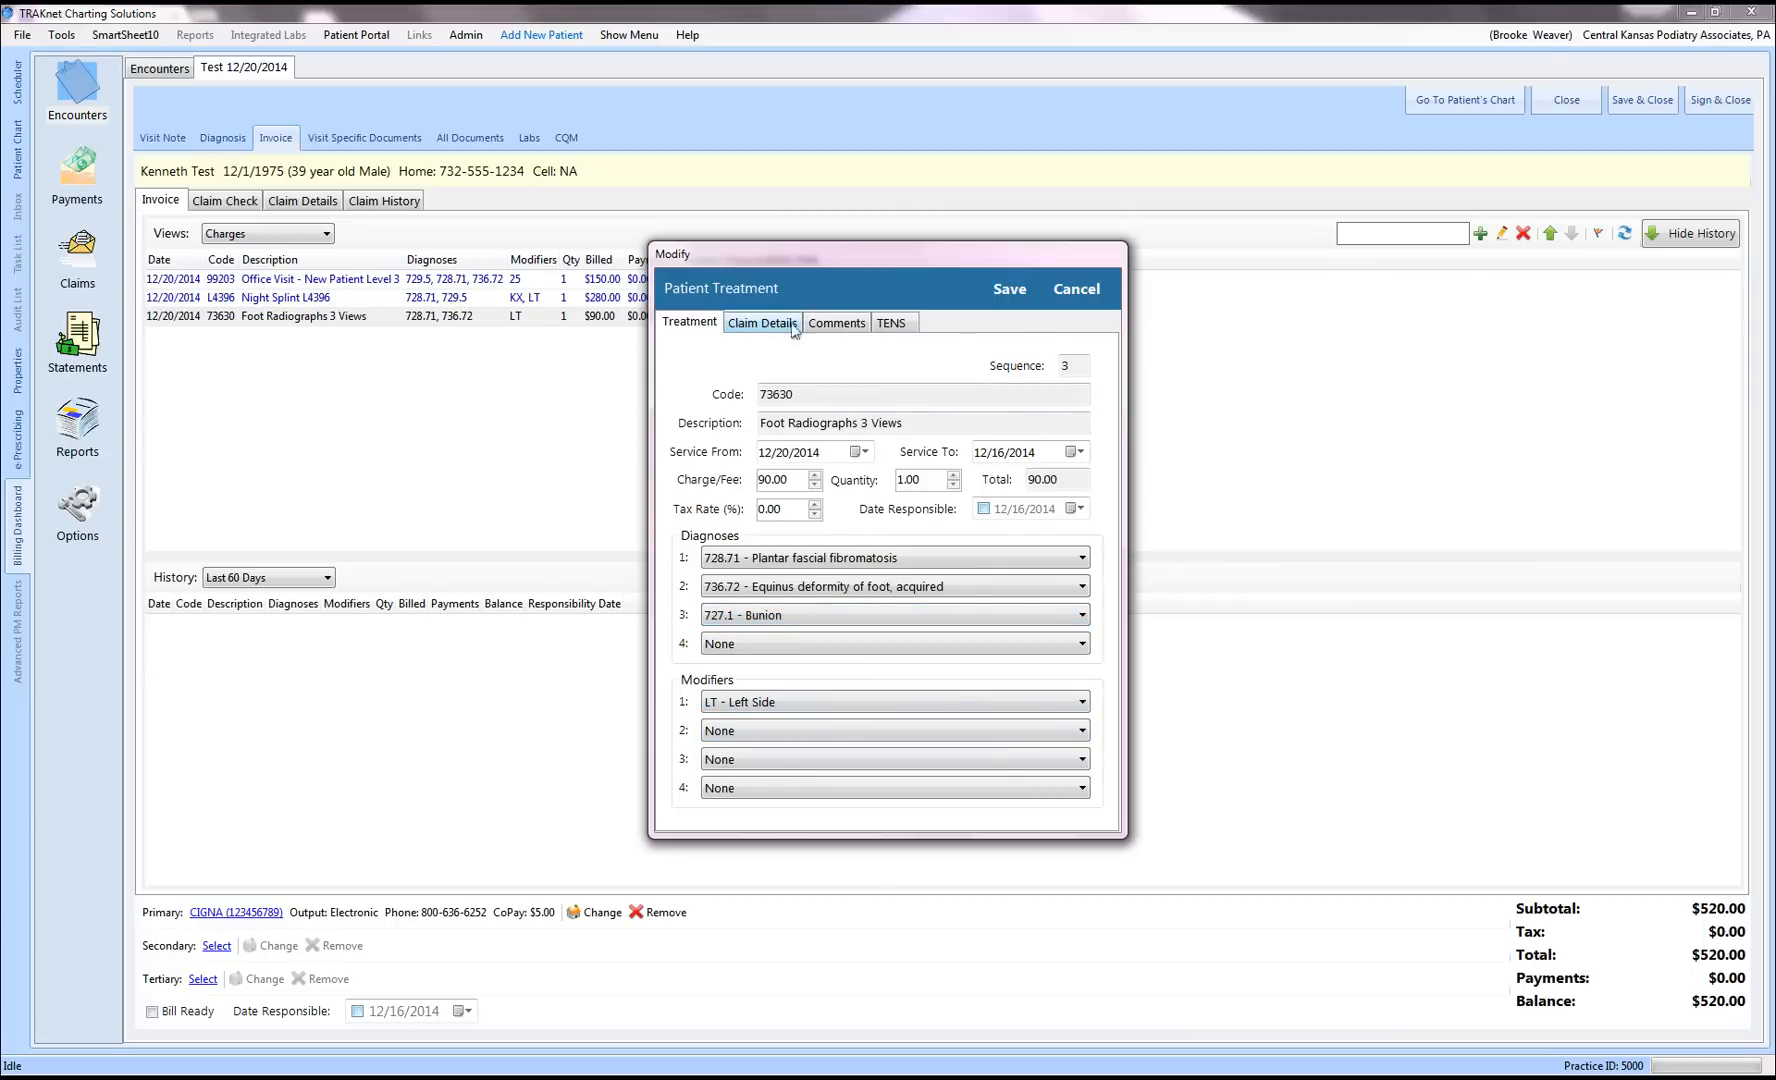
{"action": "left_click", "coordinate": [1009, 289]}
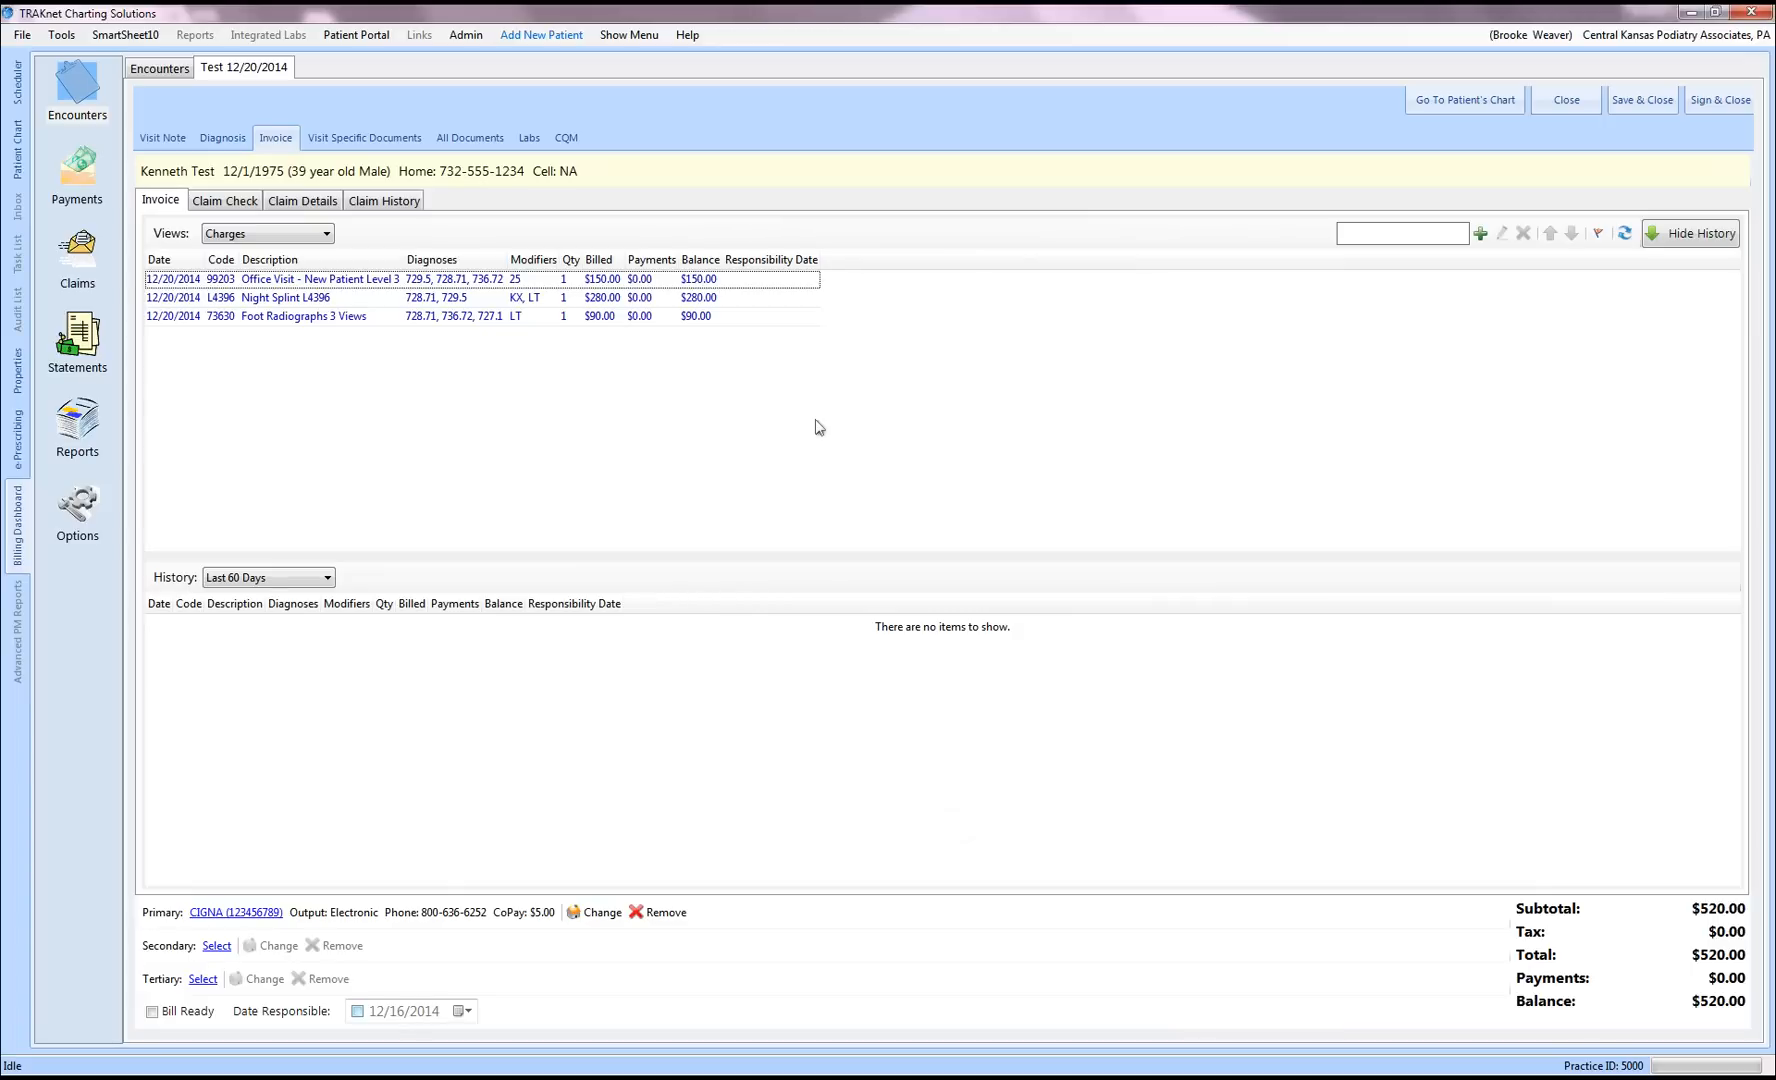
Step: Switch to Charges (Edit Mode) and drag 729.5 into the Night Splint row's Dx2 box
{"action": "left_click", "coordinate": [327, 235]}
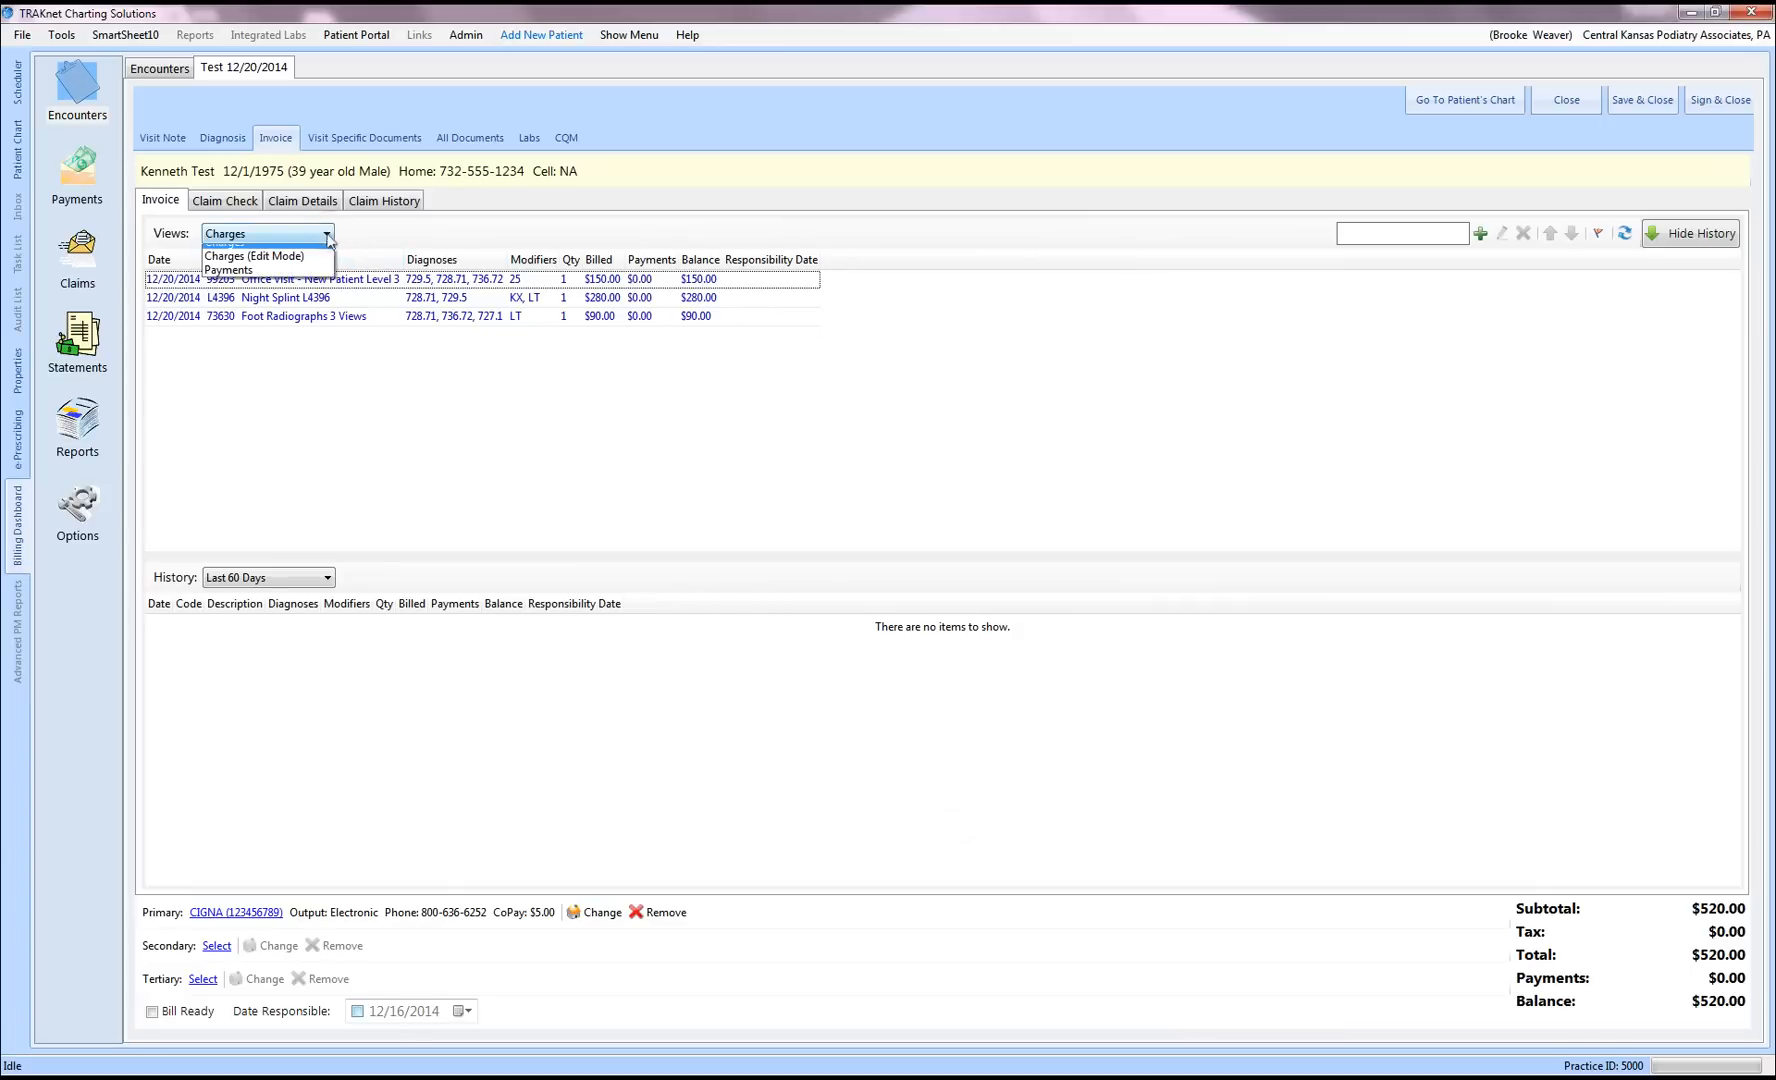
{"action": "left_click", "coordinate": [310, 257]}
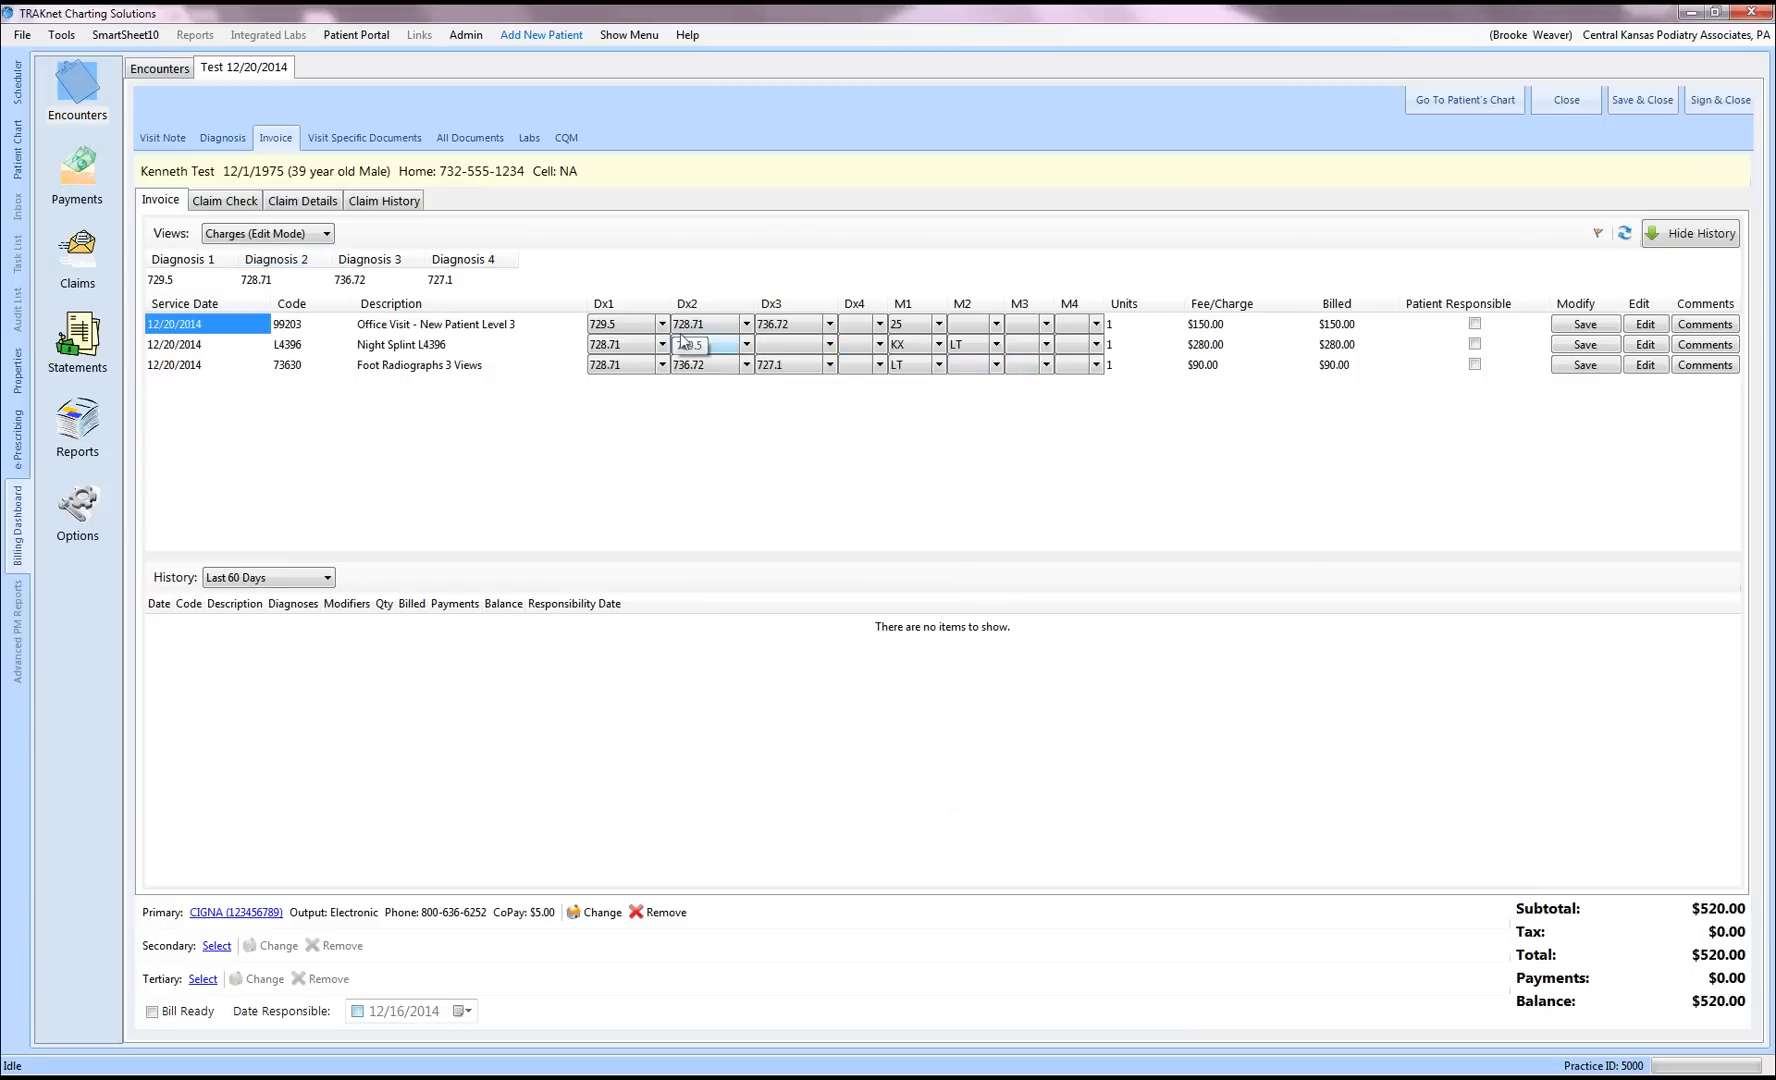
{"action": "left_click_drag", "start_coordinate": [683, 340], "coordinate": [690, 341]}
Step: Save a 'non covered' comment on the Night Splint L4396 charge
{"action": "left_click", "coordinate": [1697, 345]}
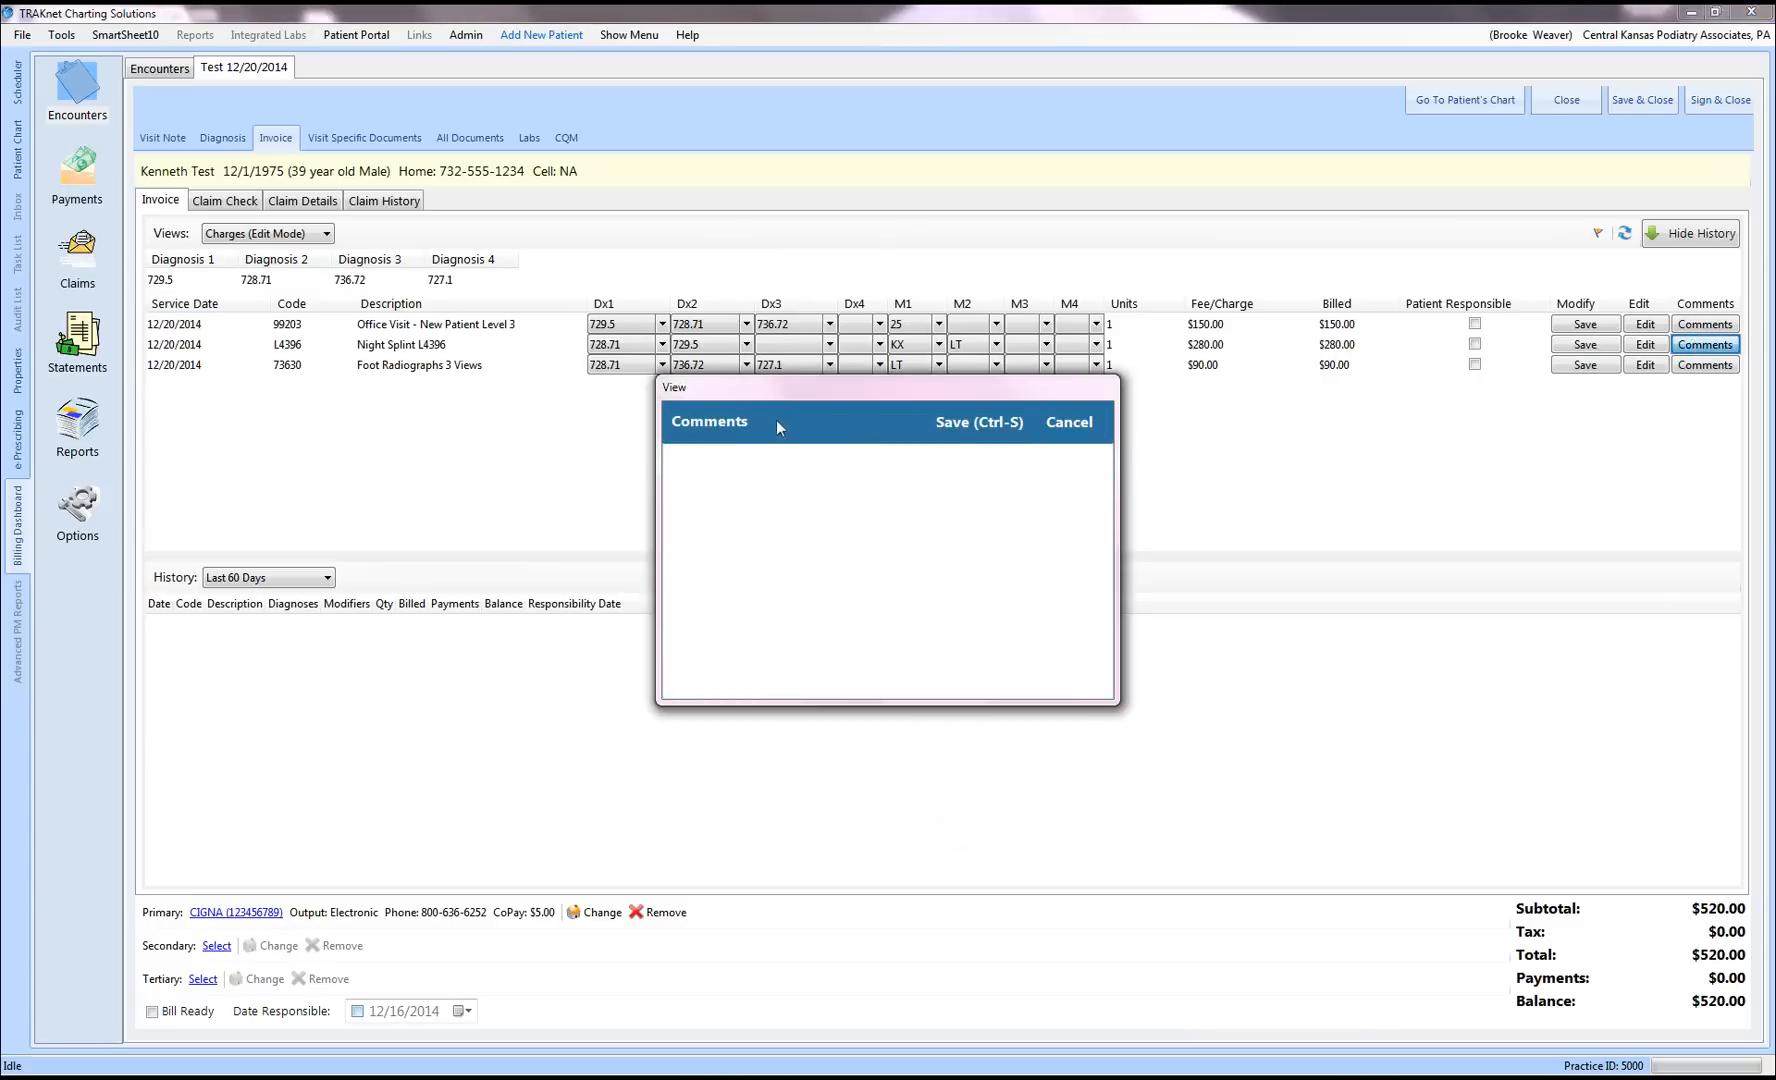
{"action": "type", "text": "non covered"}
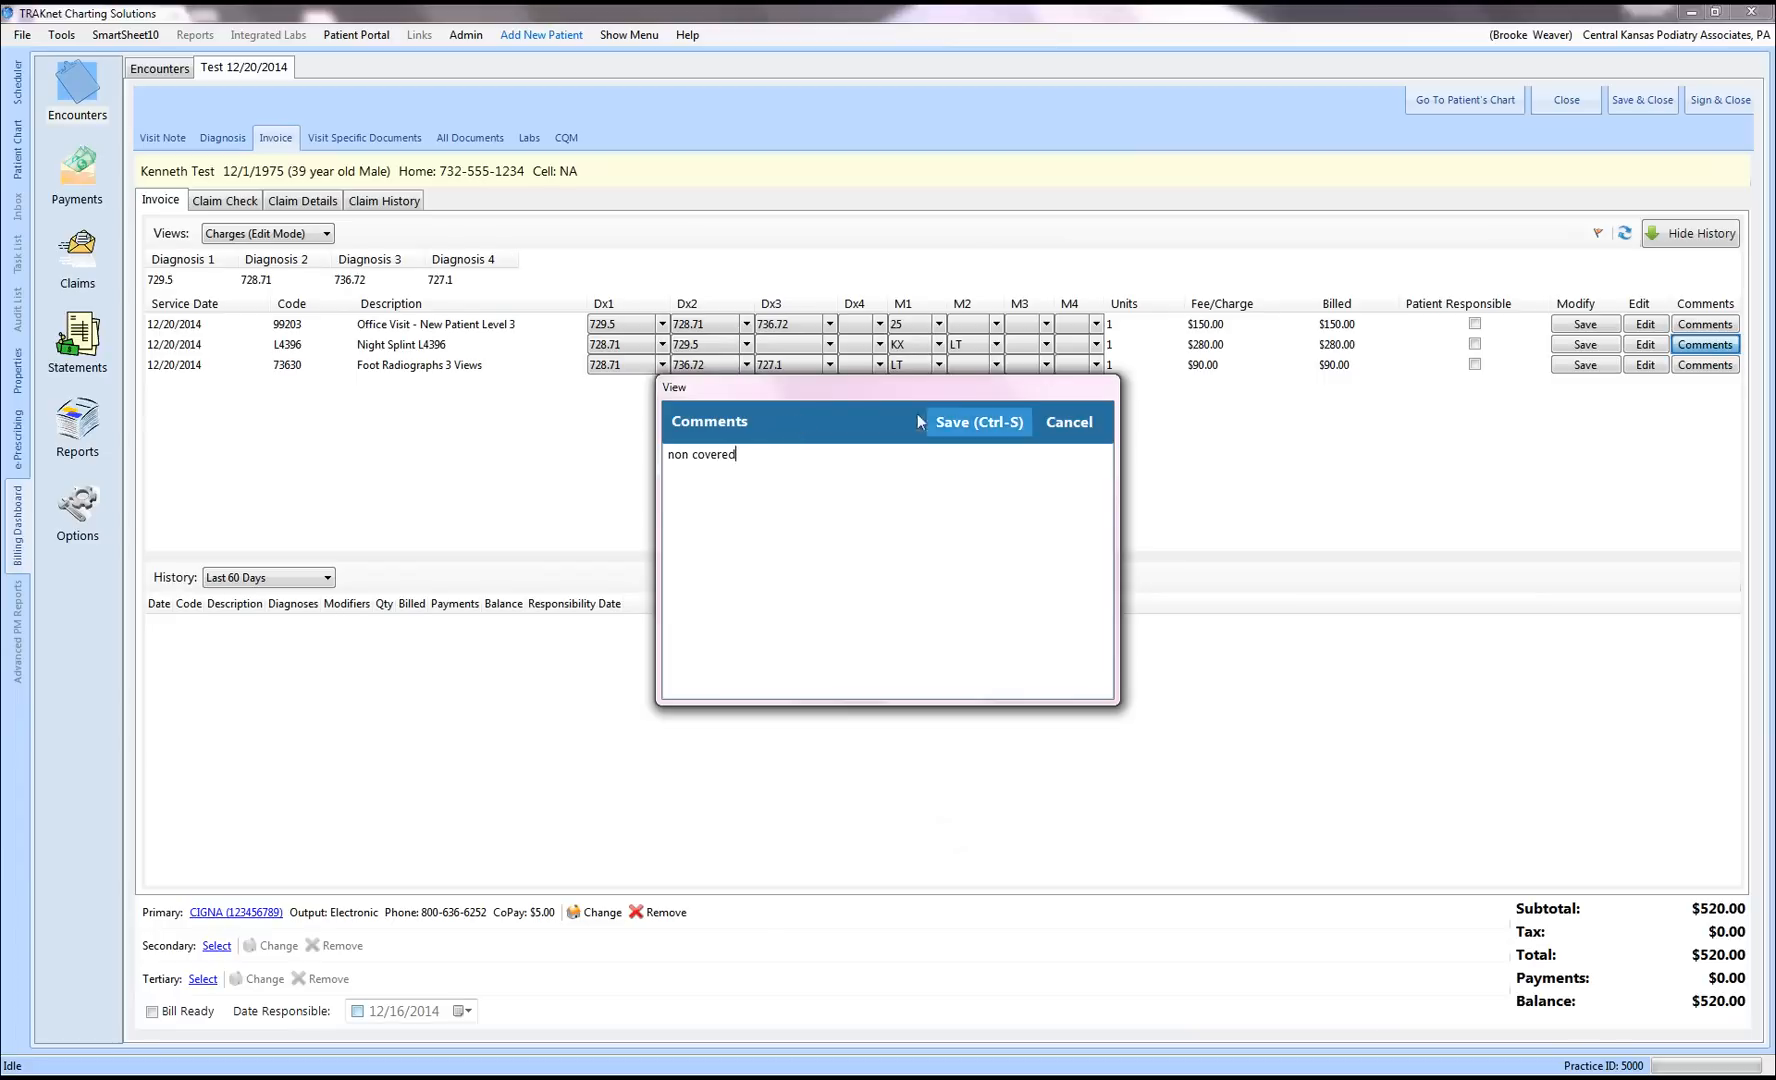
{"action": "left_click", "coordinate": [1059, 422]}
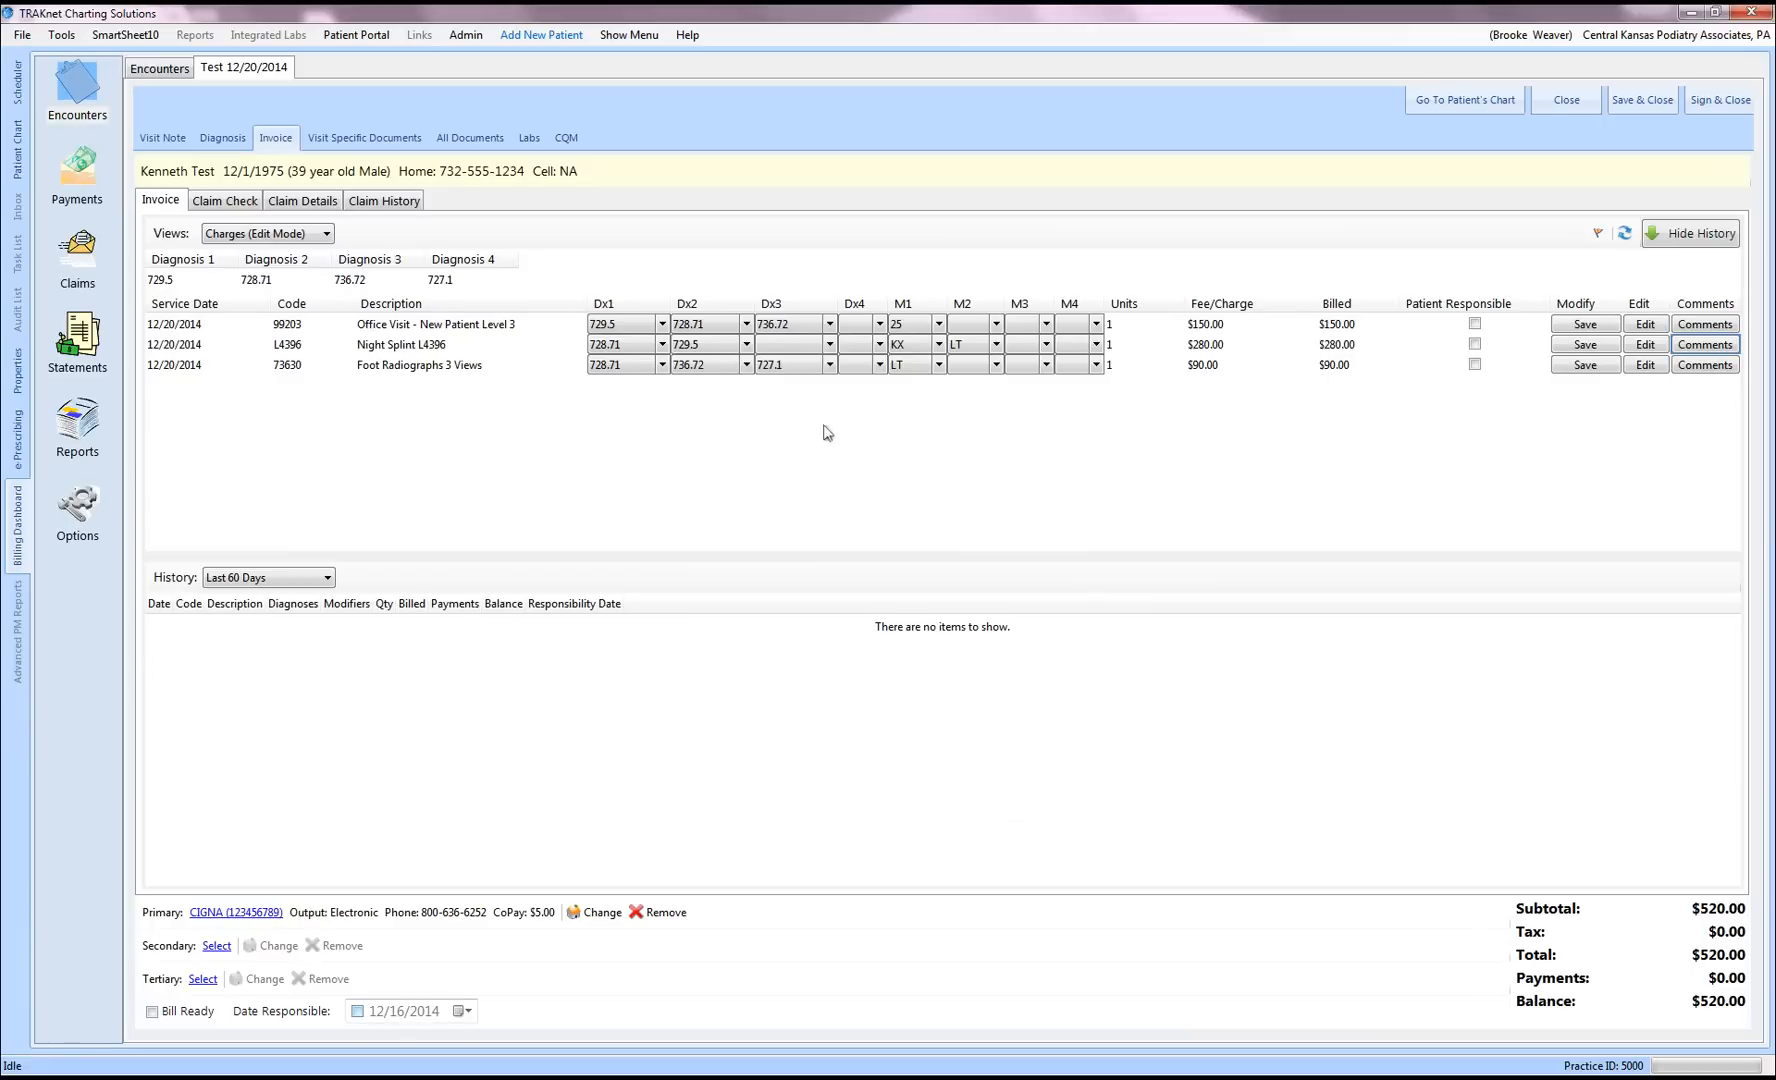
Step: Return to the Charges view with History set to Show All, and tick Bill Ready
{"action": "left_click", "coordinate": [326, 236]}
{"action": "left_click", "coordinate": [281, 262]}
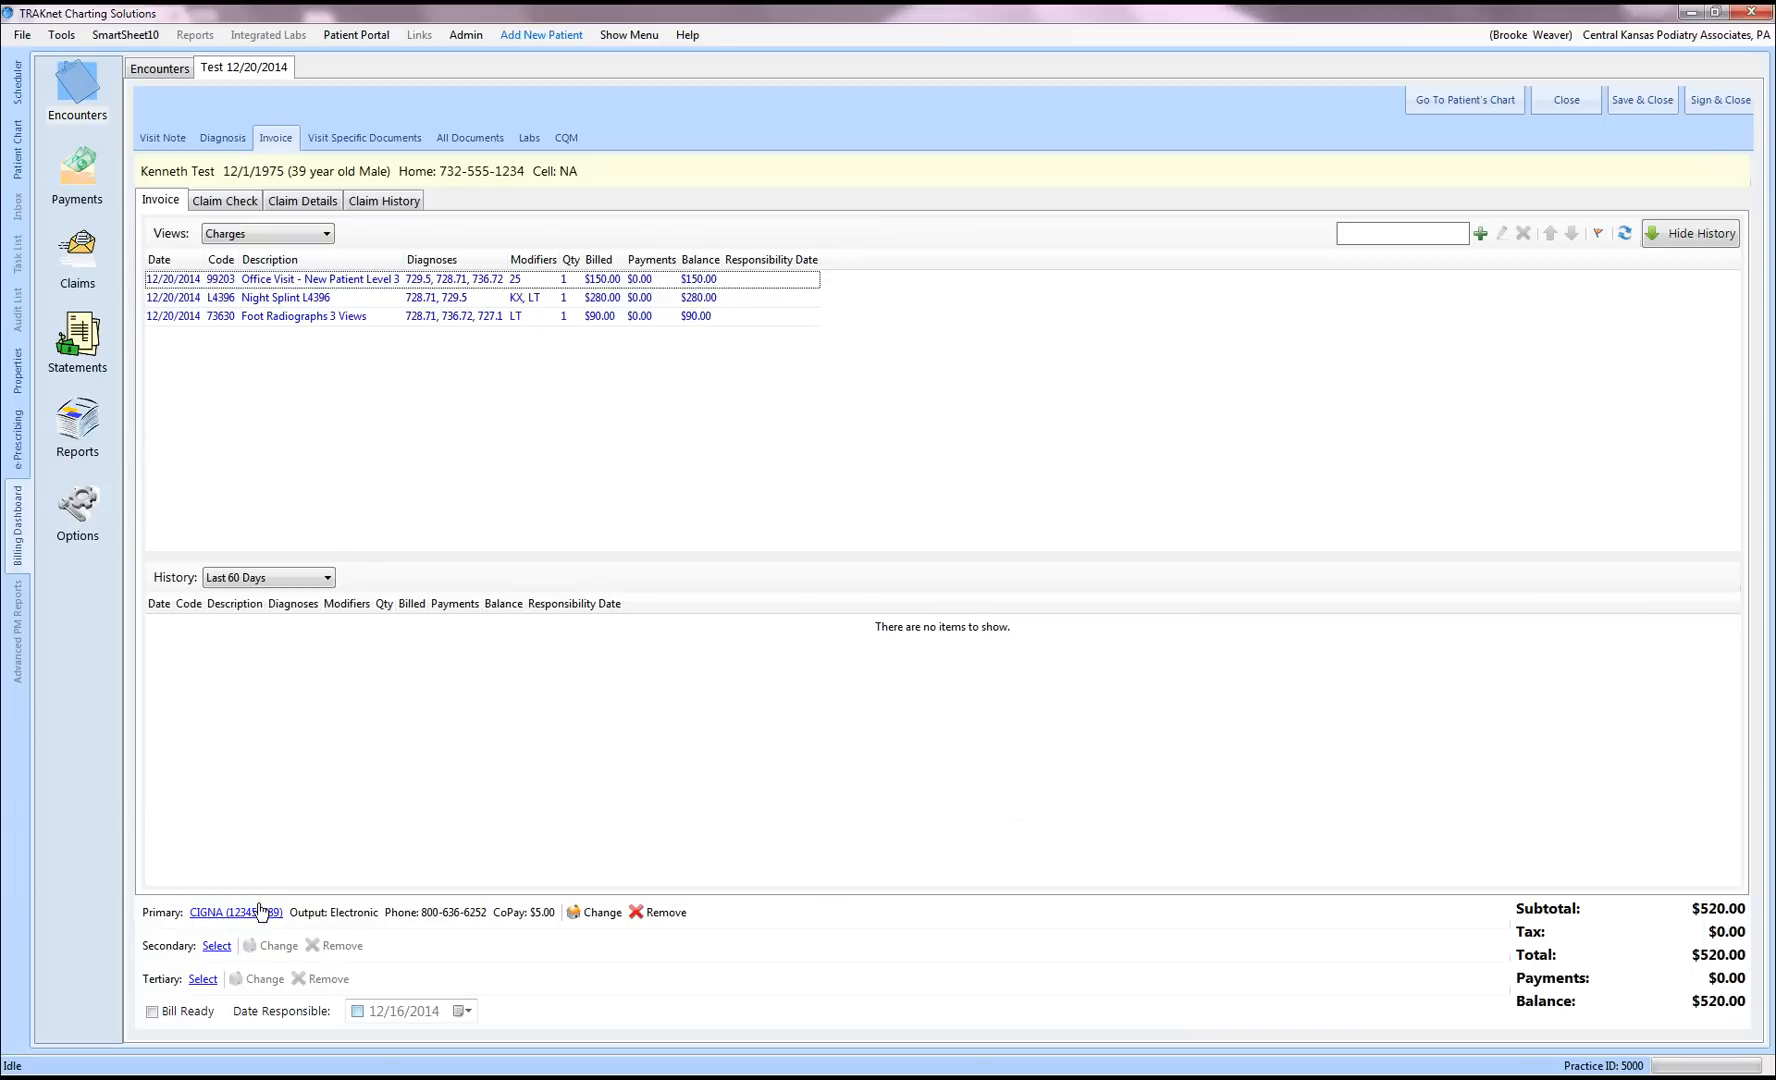
{"action": "left_click", "coordinate": [330, 582]}
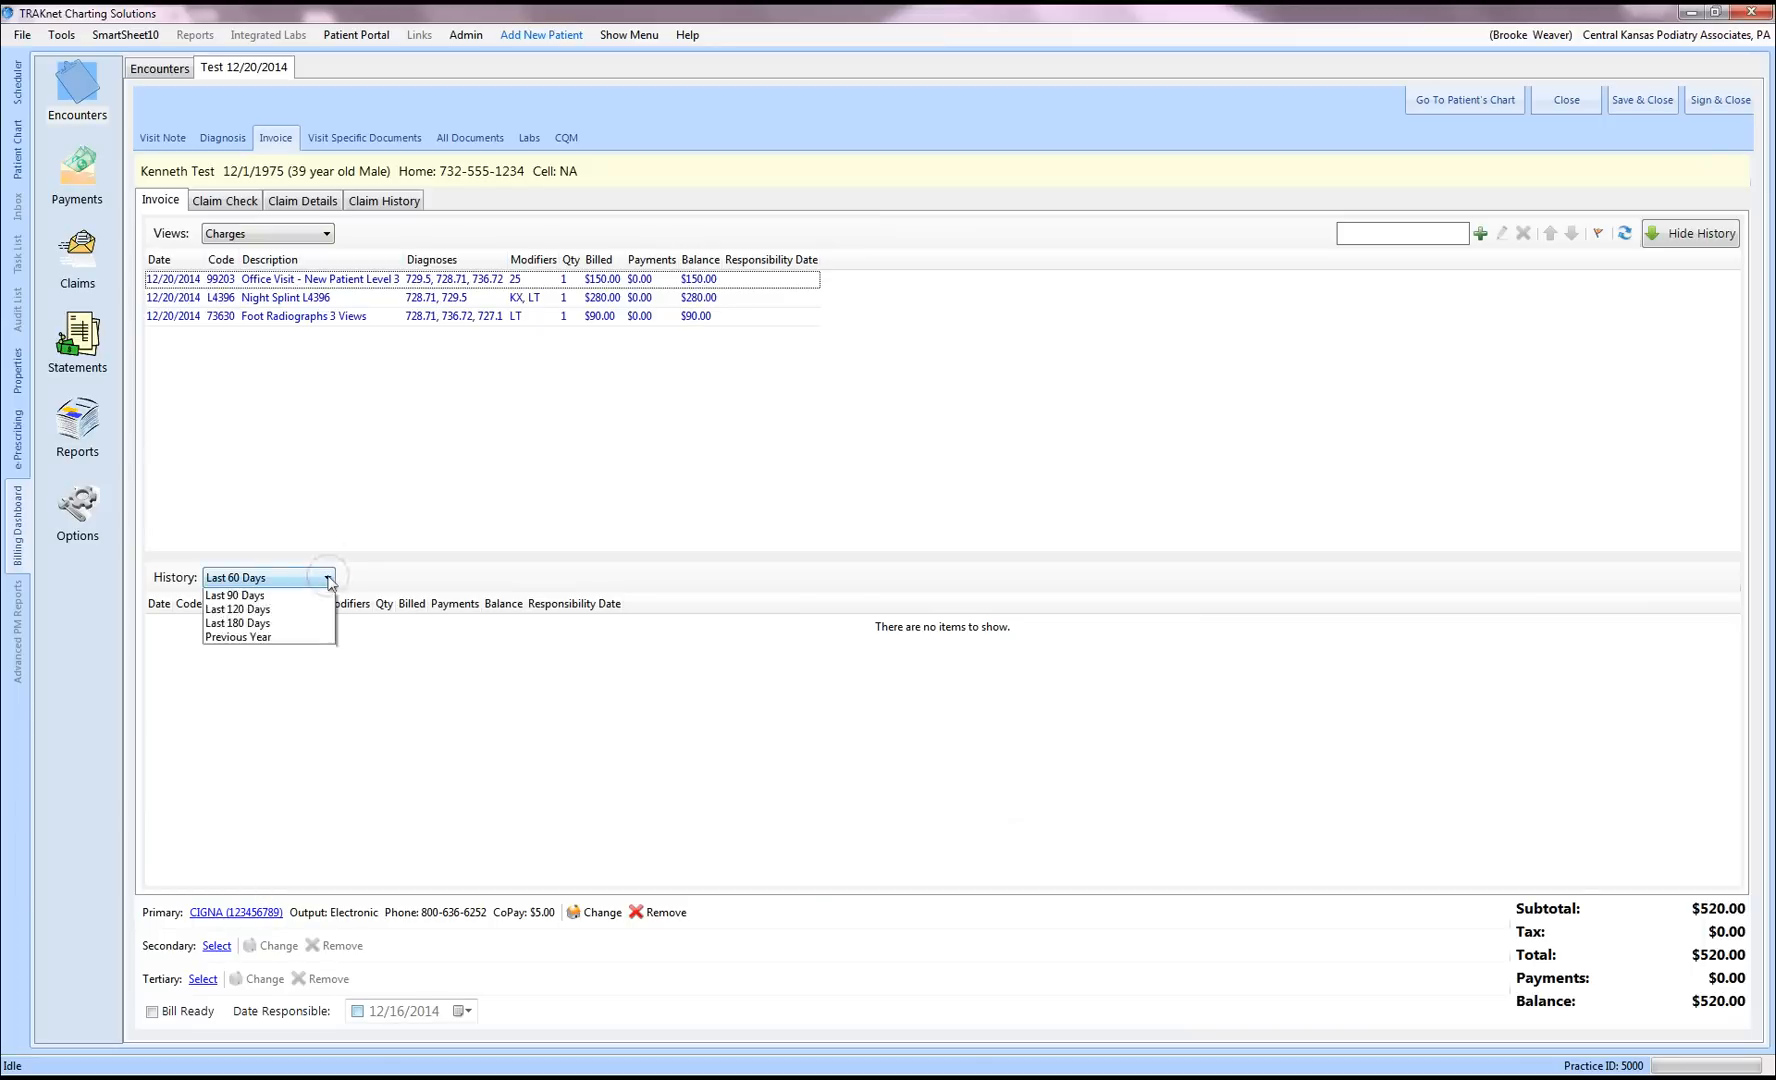
{"action": "left_click", "coordinate": [309, 600]}
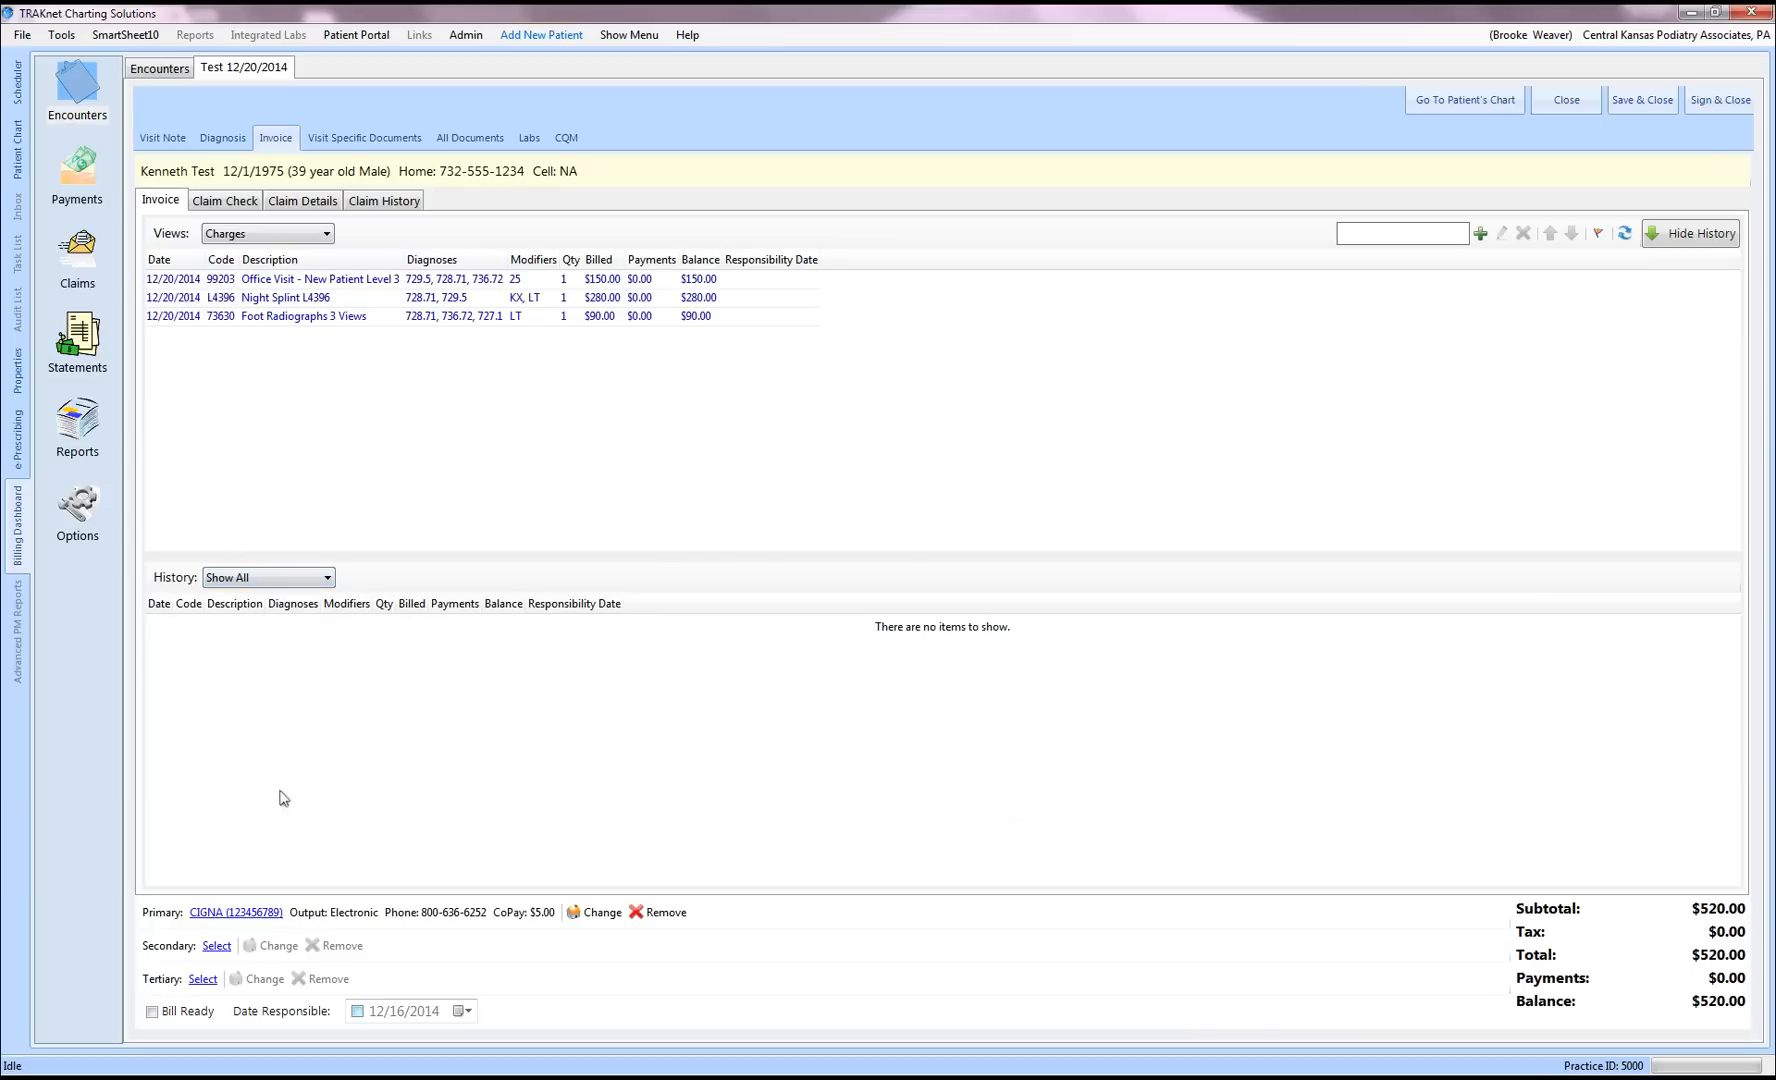
{"action": "left_click", "coordinate": [153, 1012]}
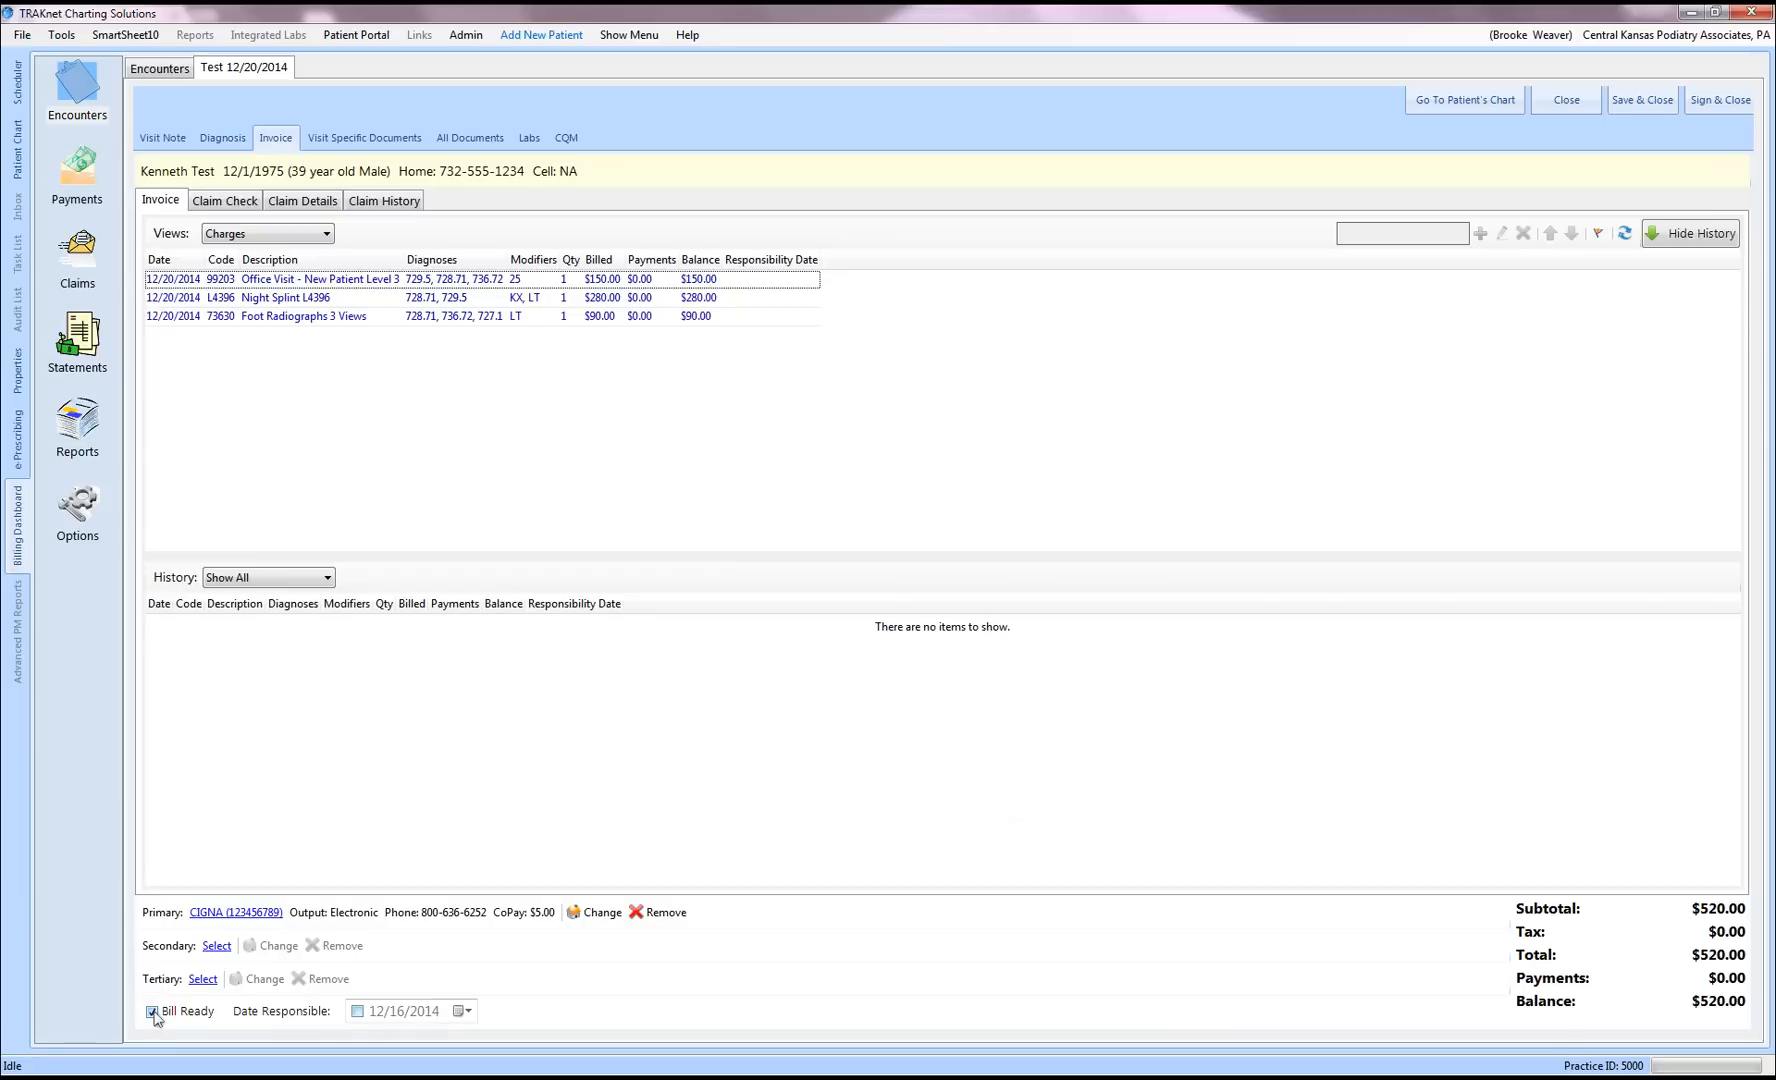
Step: Review the Claim Check warnings, then open Claim Details without picking a referring provider
{"action": "left_click", "coordinate": [226, 202]}
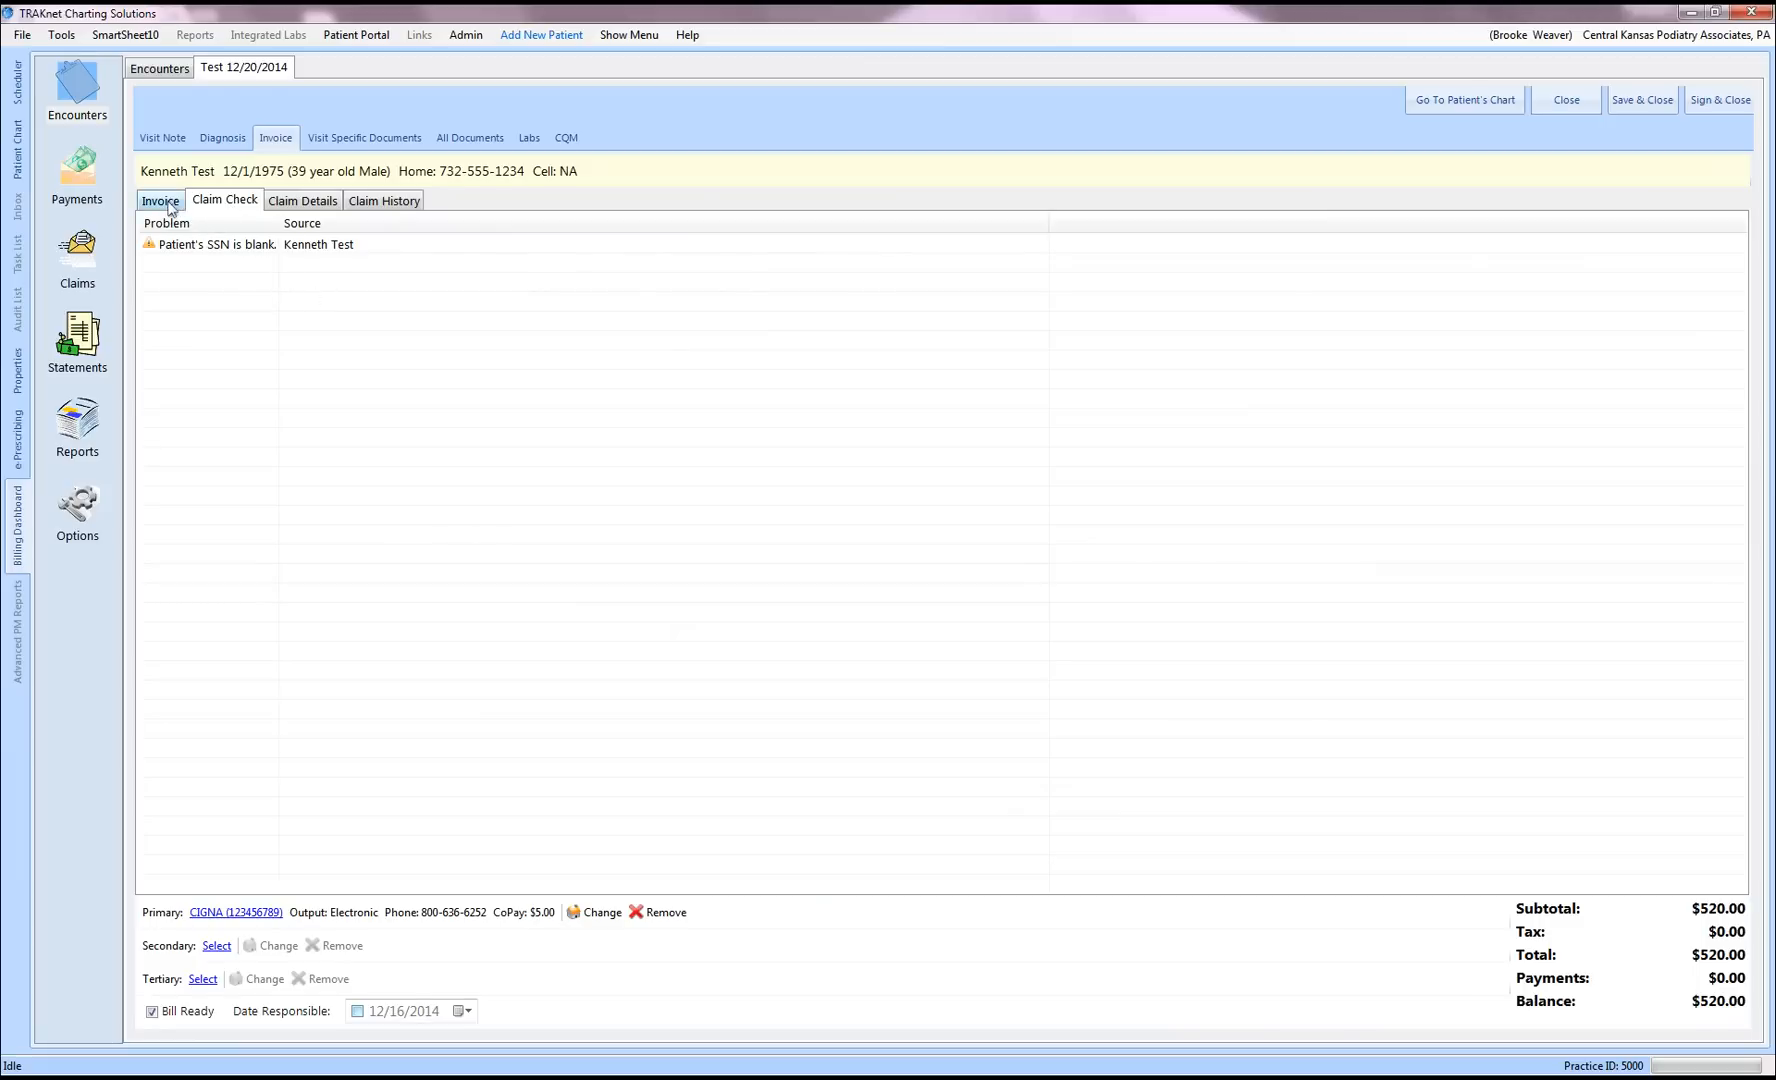
{"action": "left_click", "coordinate": [305, 201]}
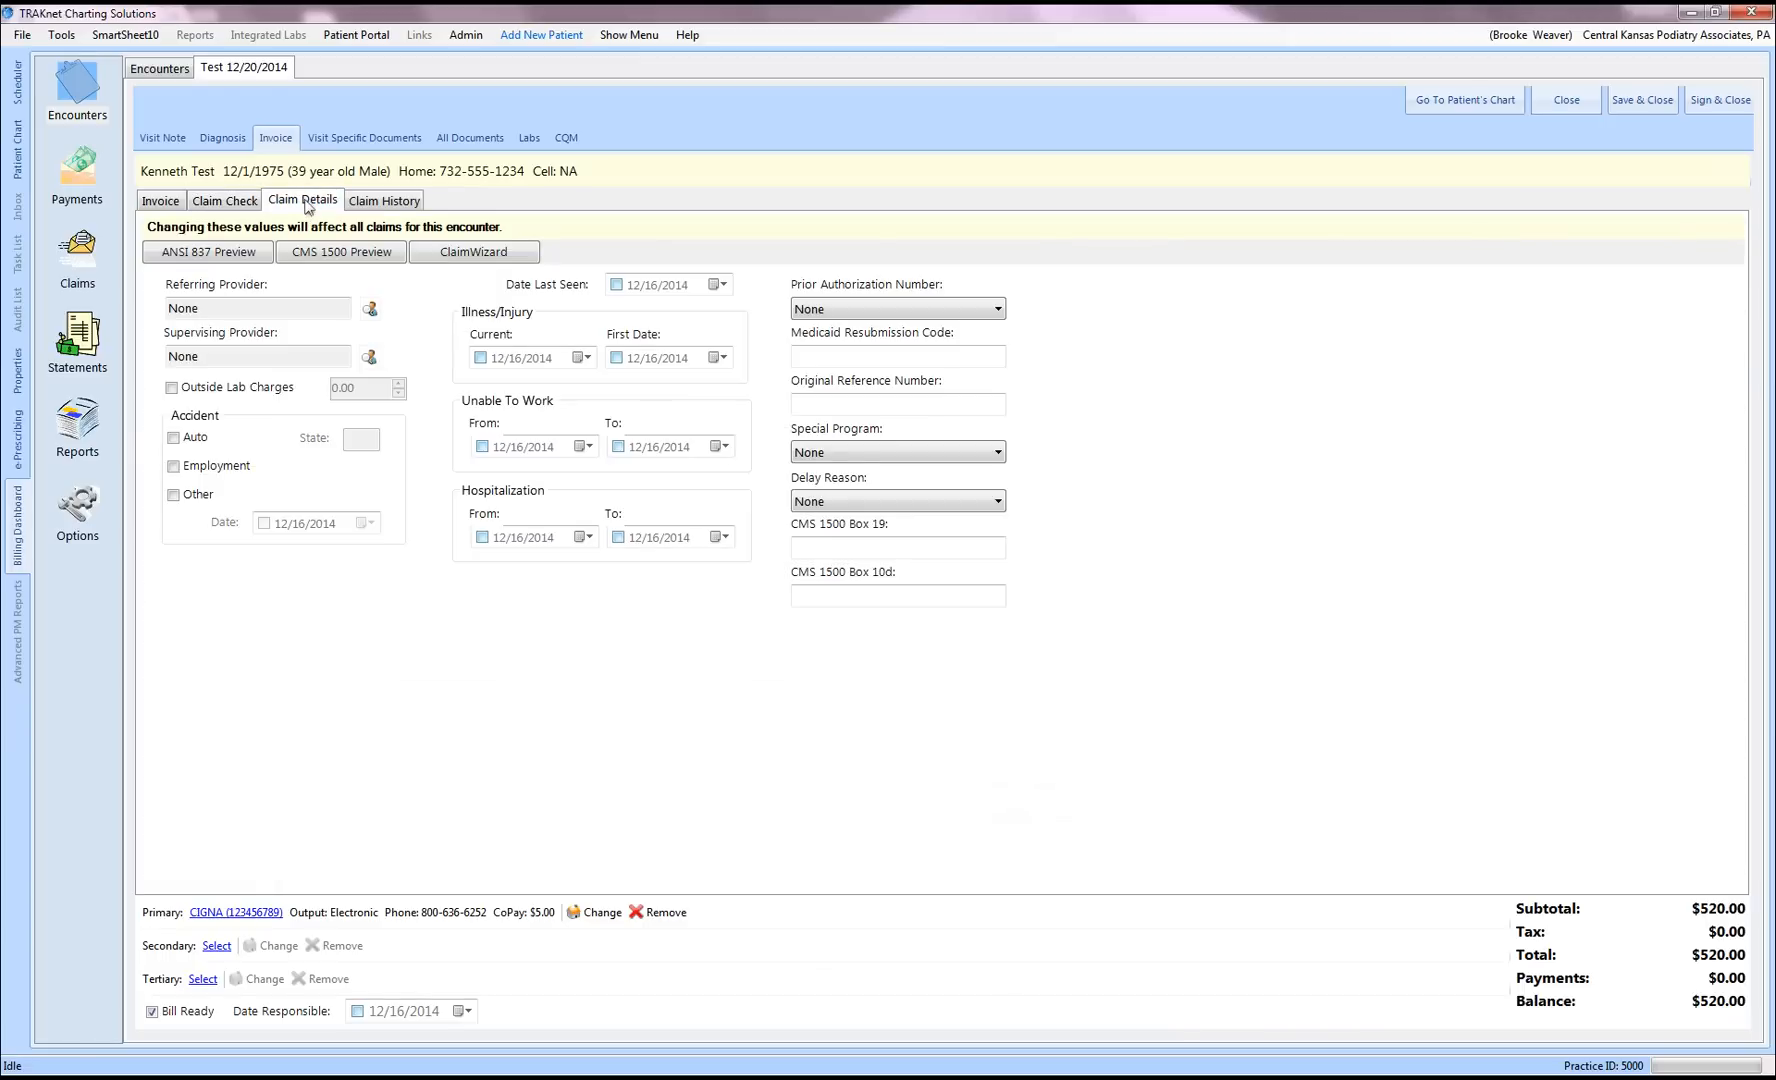
{"action": "left_click", "coordinate": [370, 311]}
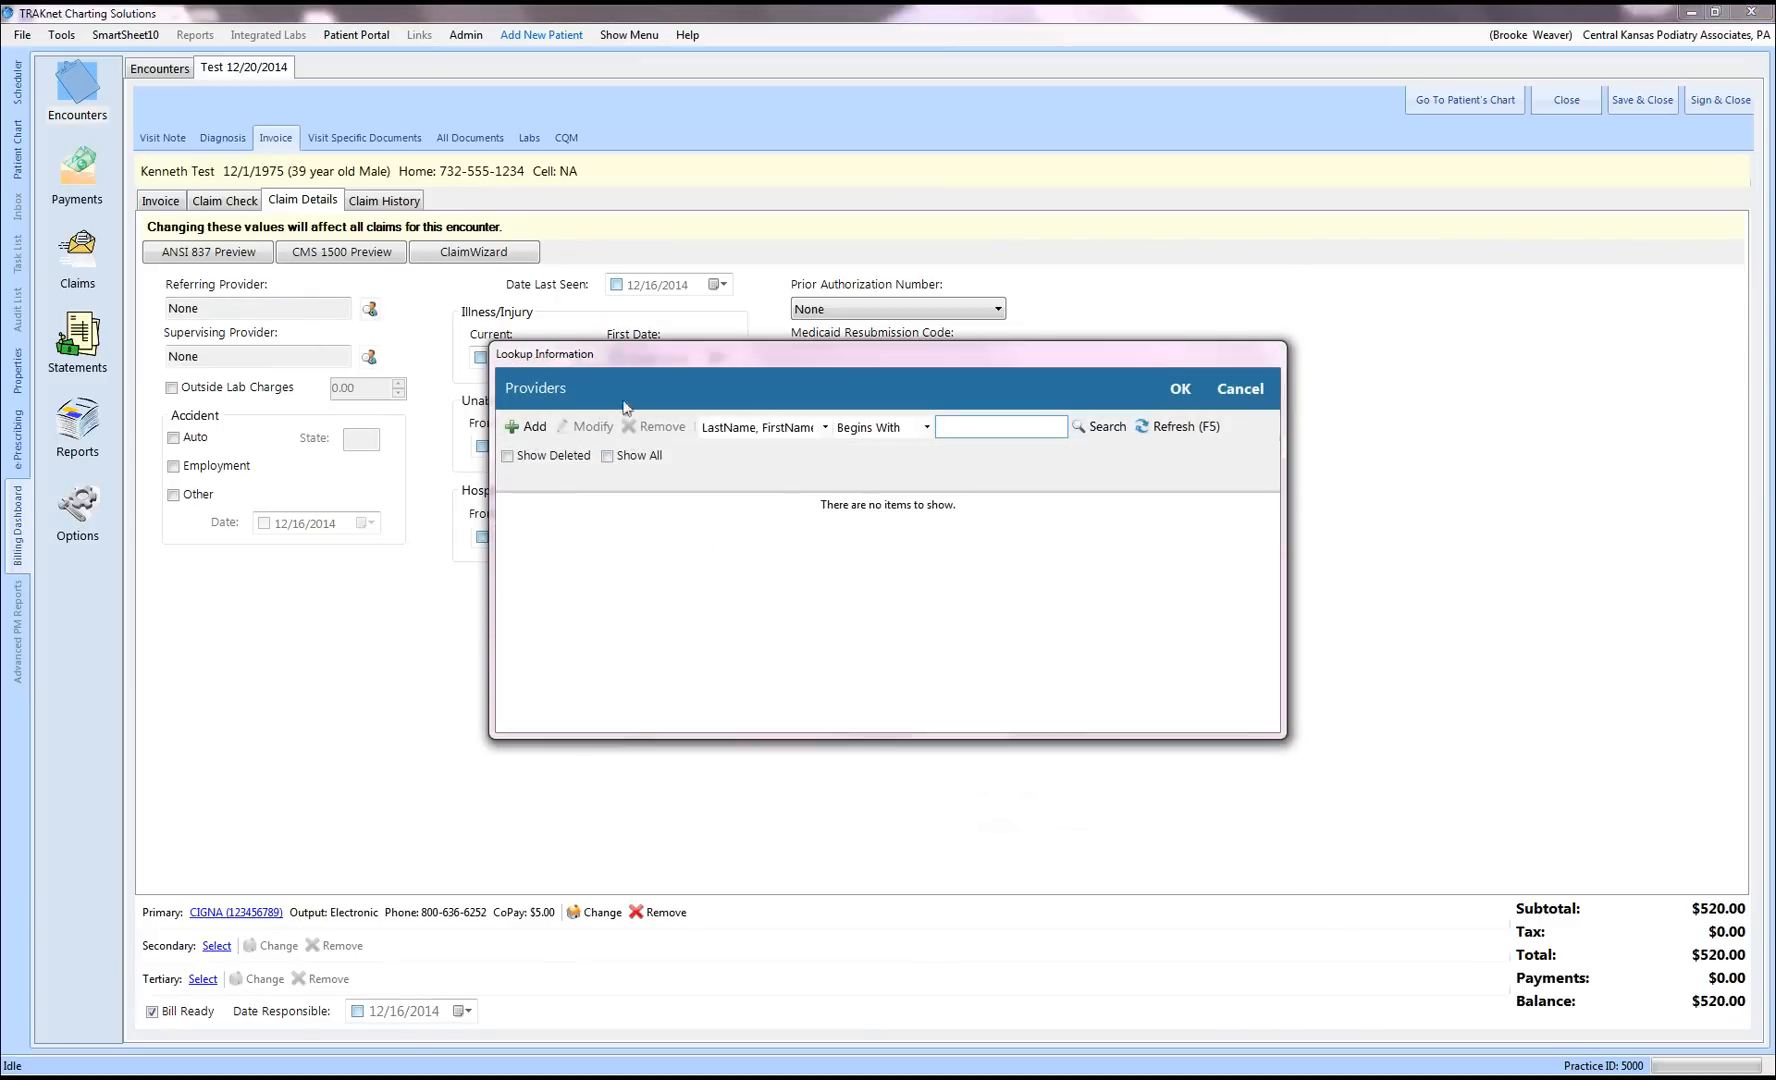
{"action": "left_click", "coordinate": [1235, 392]}
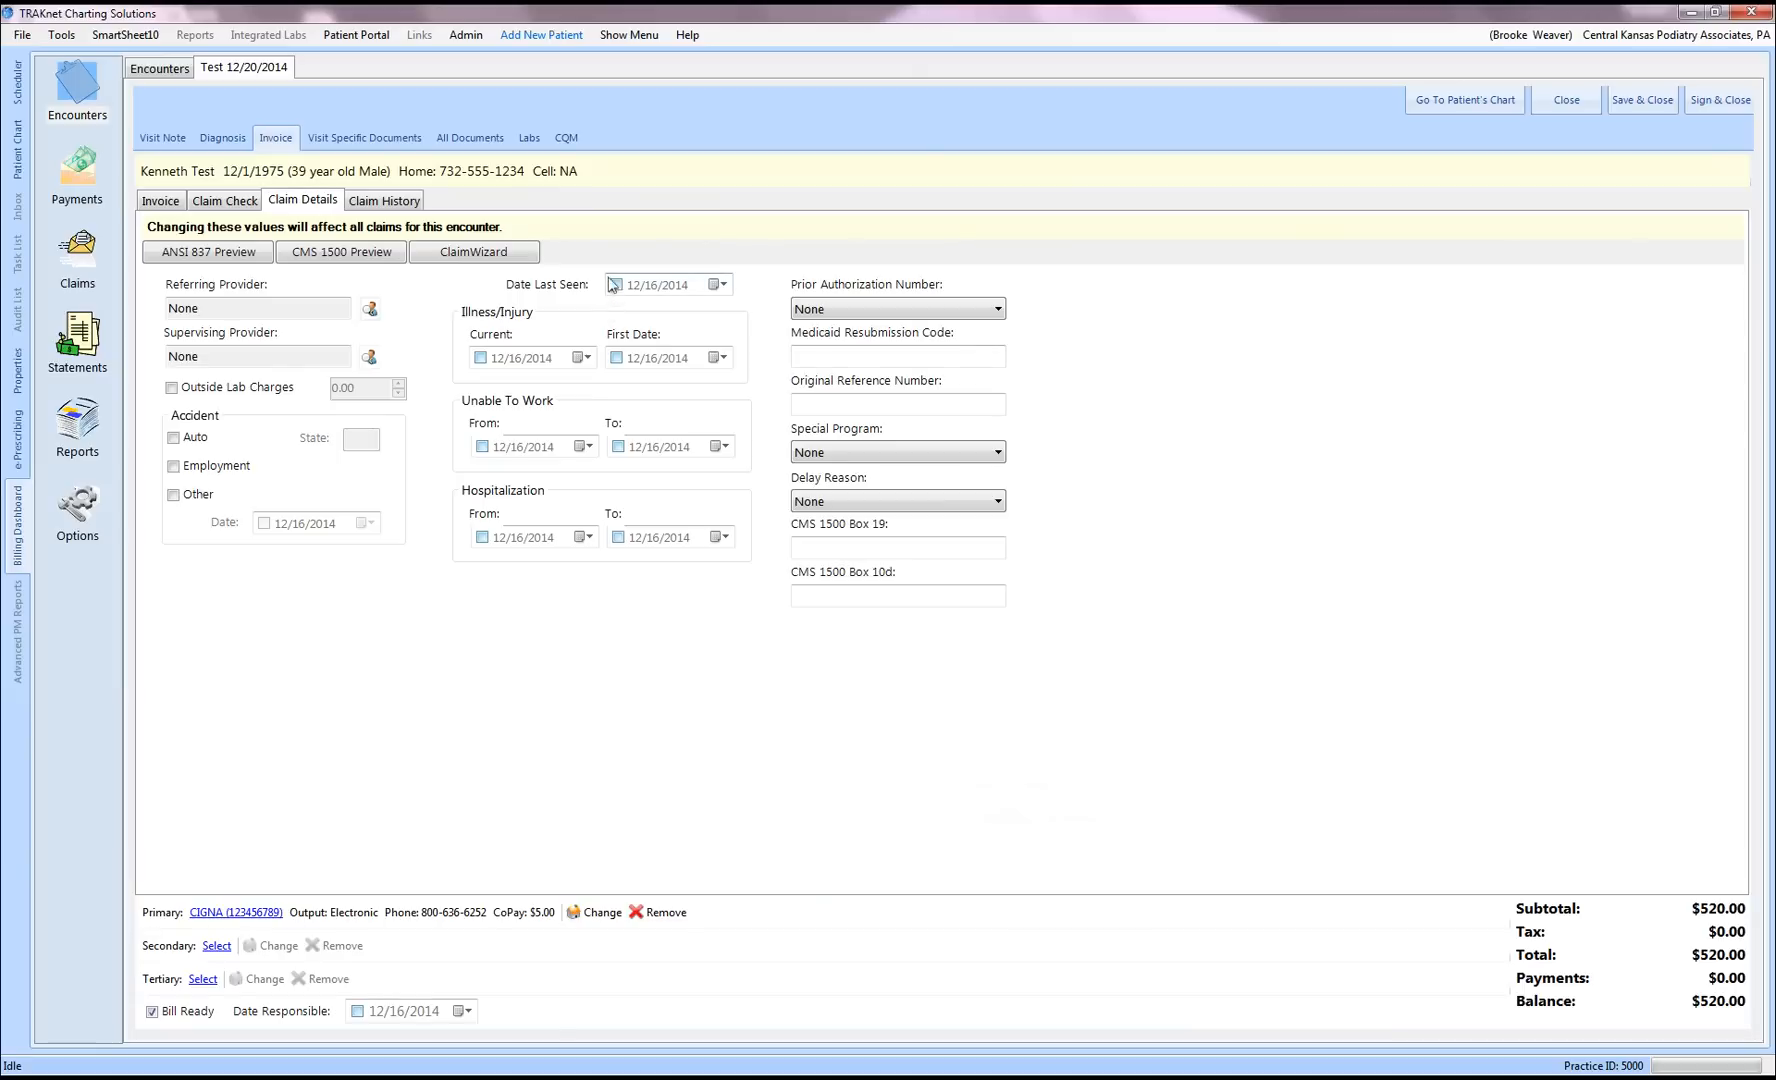
Step: Turn on Date Last Seen as 12/16/2014, leaving Prior Authorization at None
{"action": "left_click", "coordinate": [722, 286]}
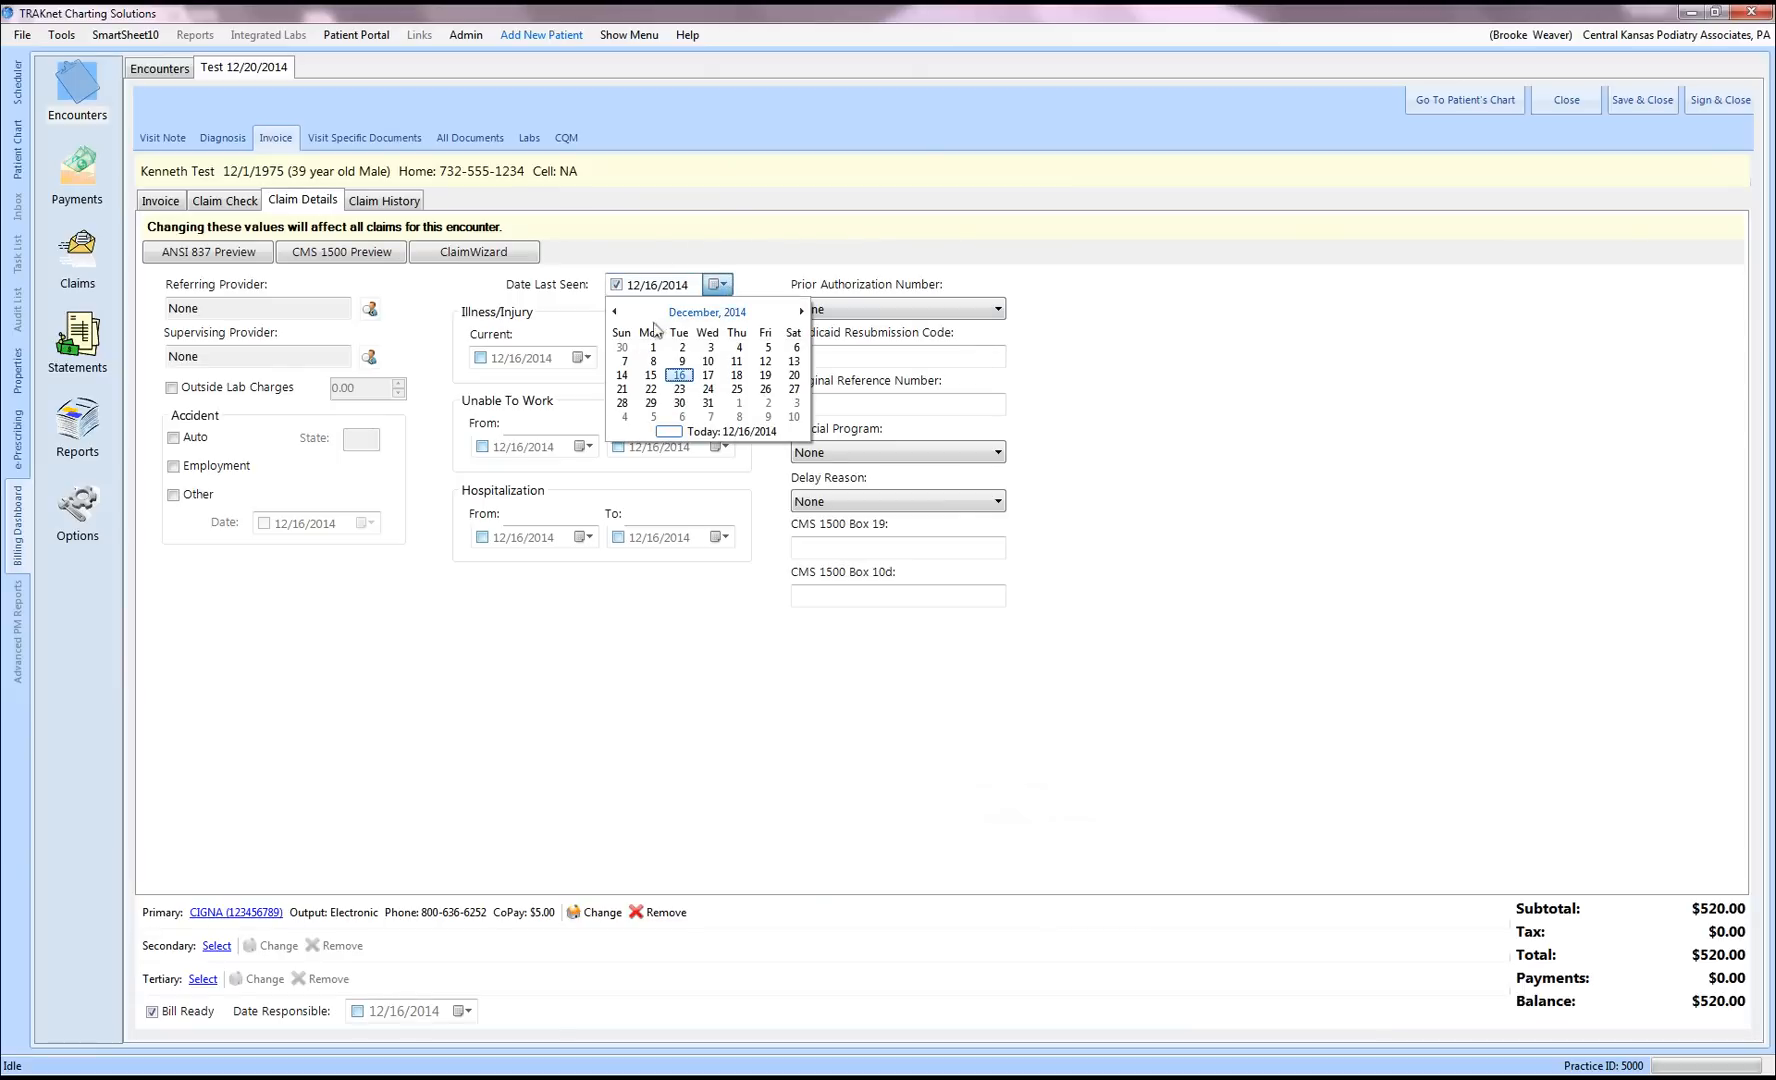
{"action": "left_click", "coordinate": [722, 286]}
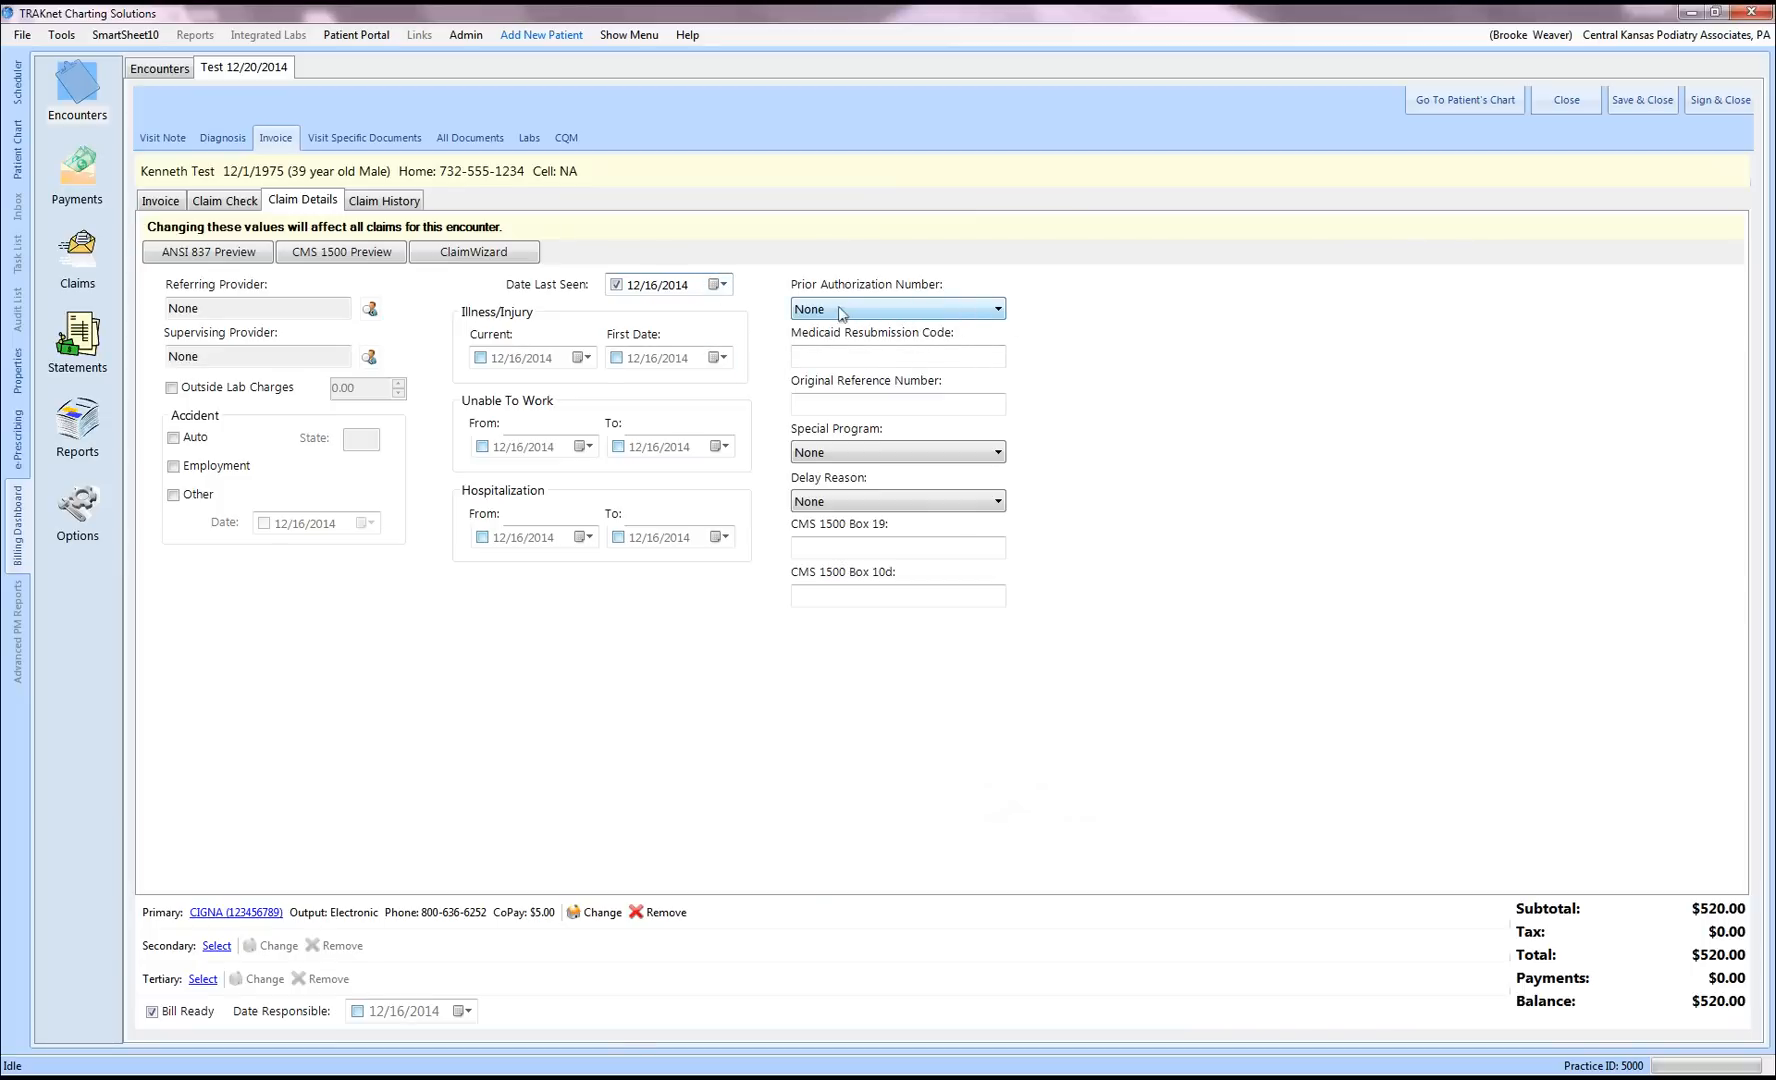
{"action": "left_click", "coordinate": [998, 312]}
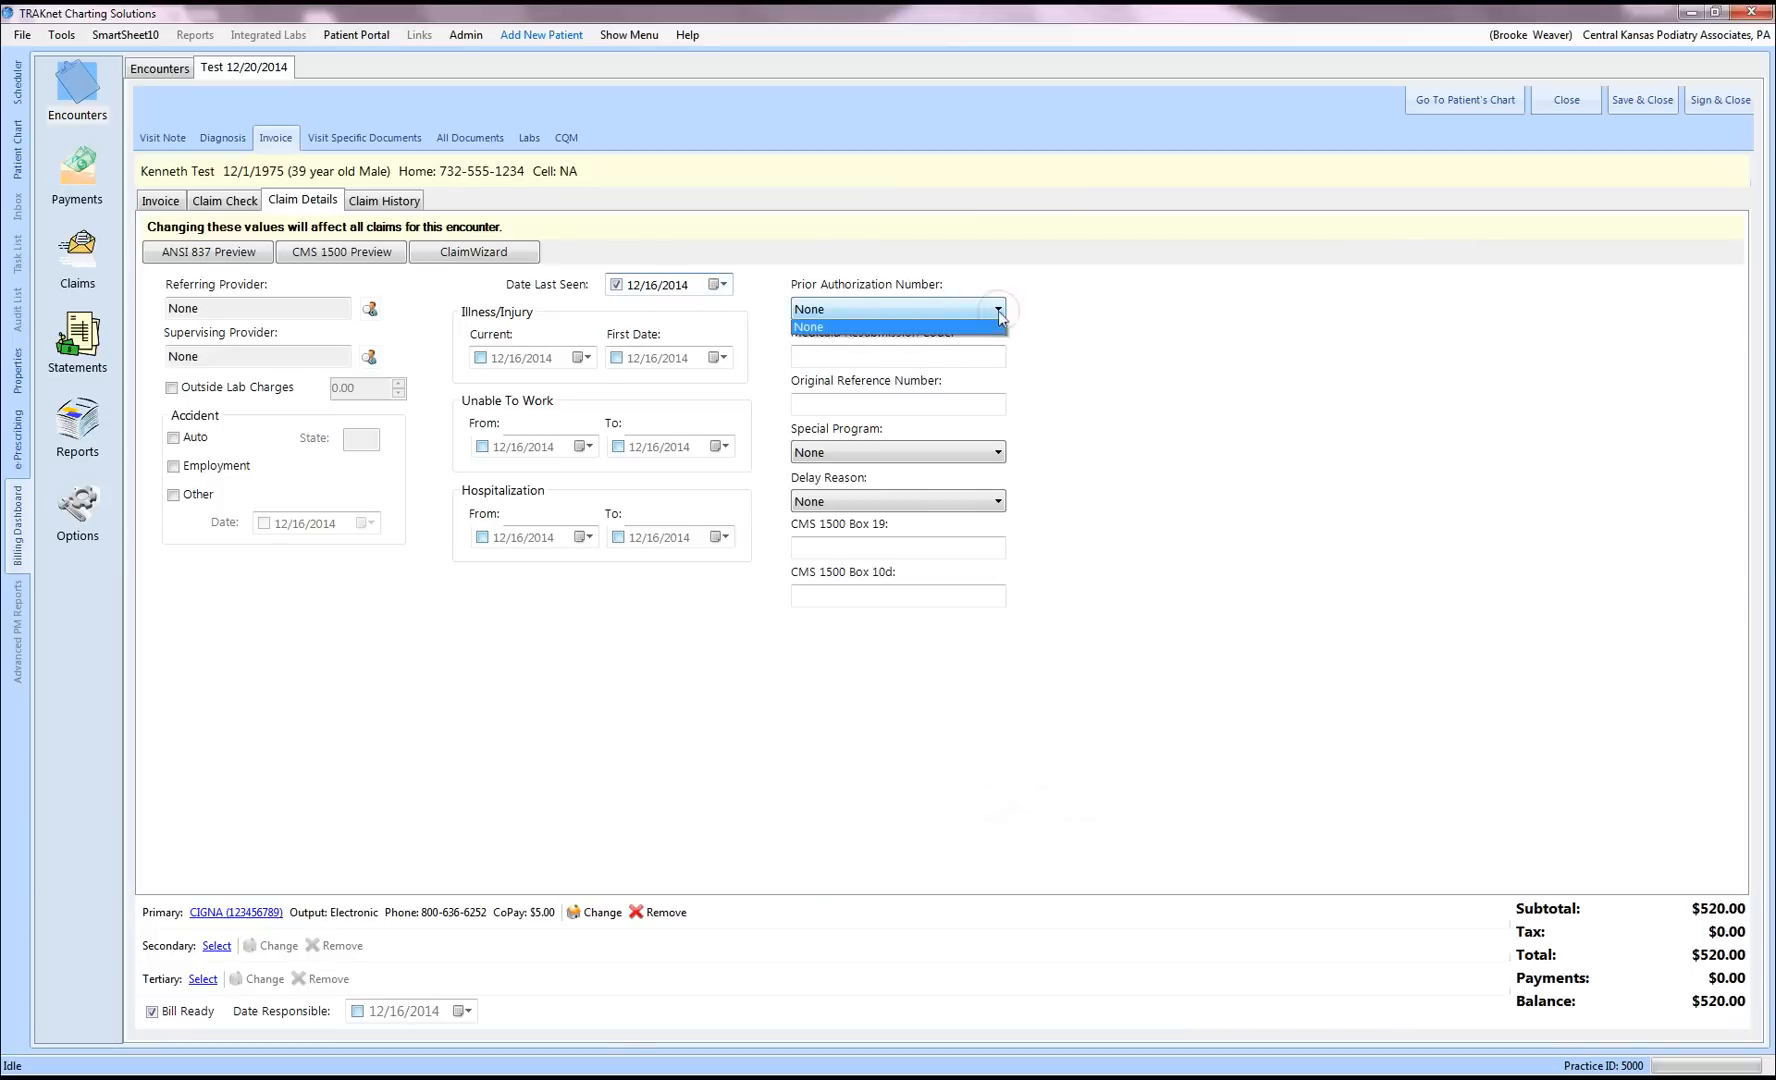
{"action": "left_click", "coordinate": [1003, 312]}
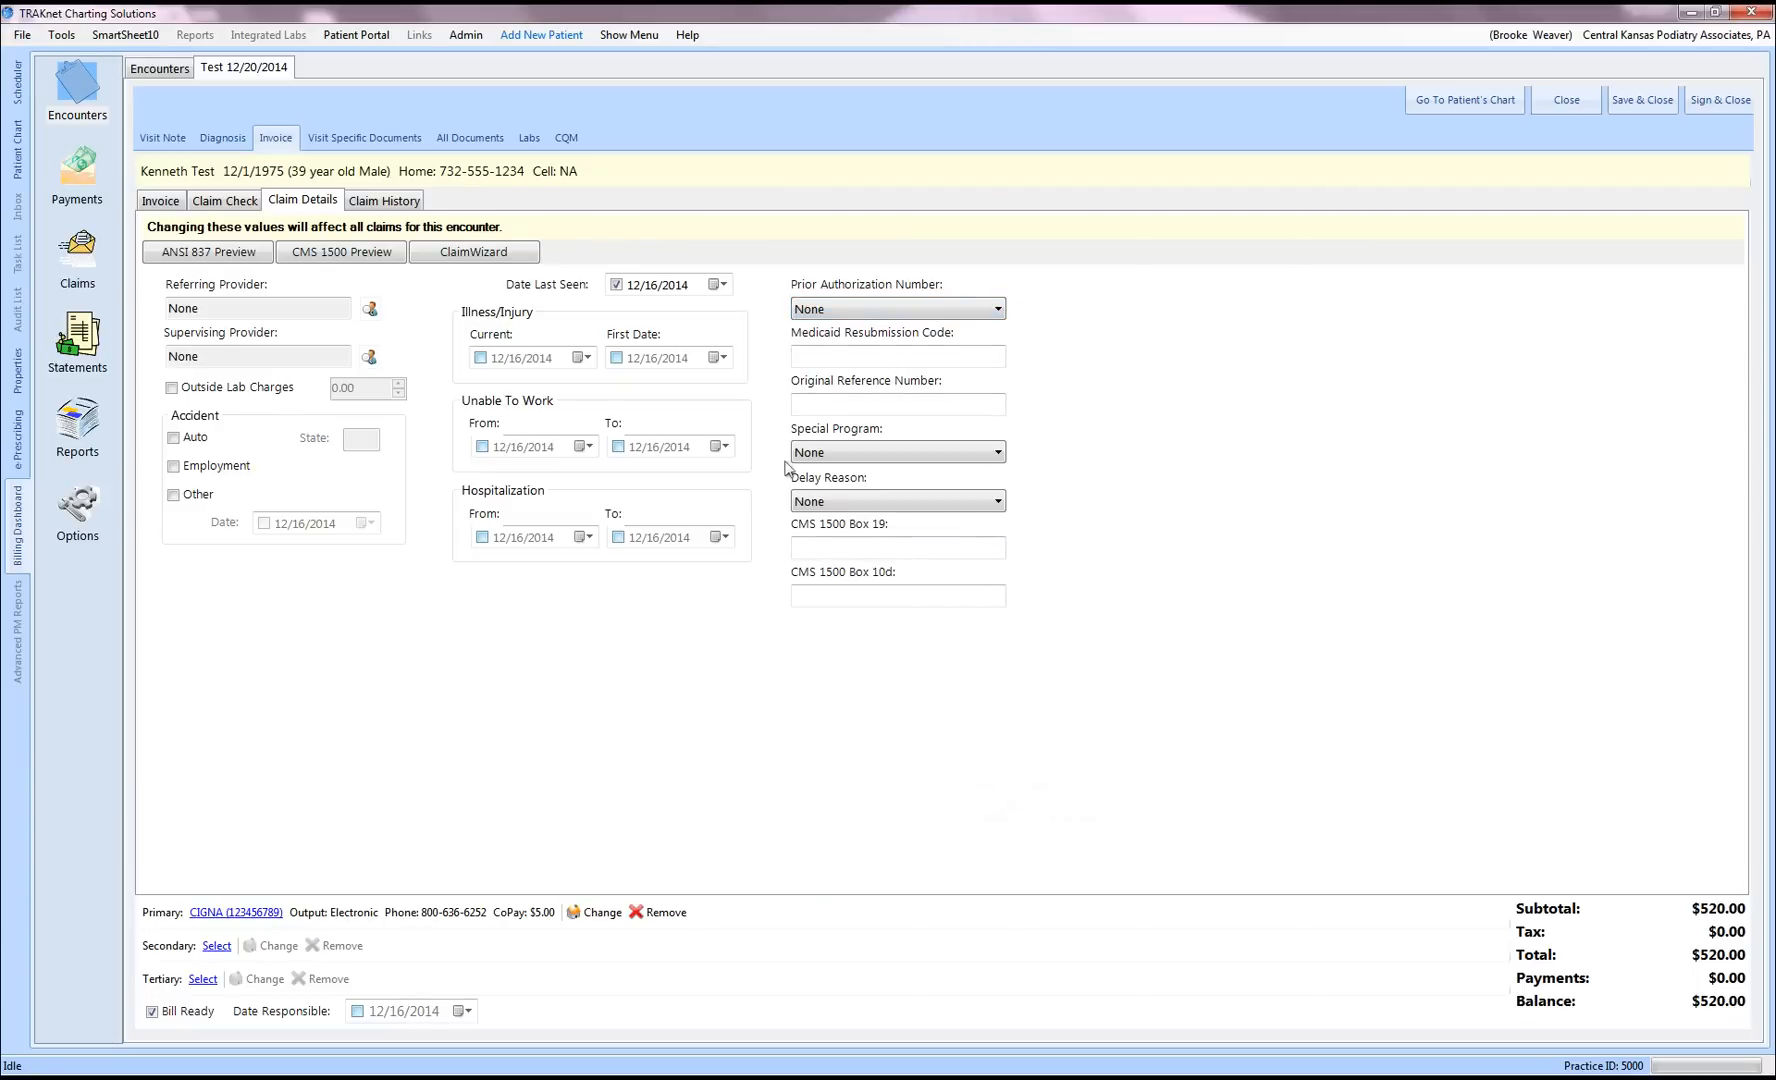
{"action": "left_click", "coordinate": [341, 255]}
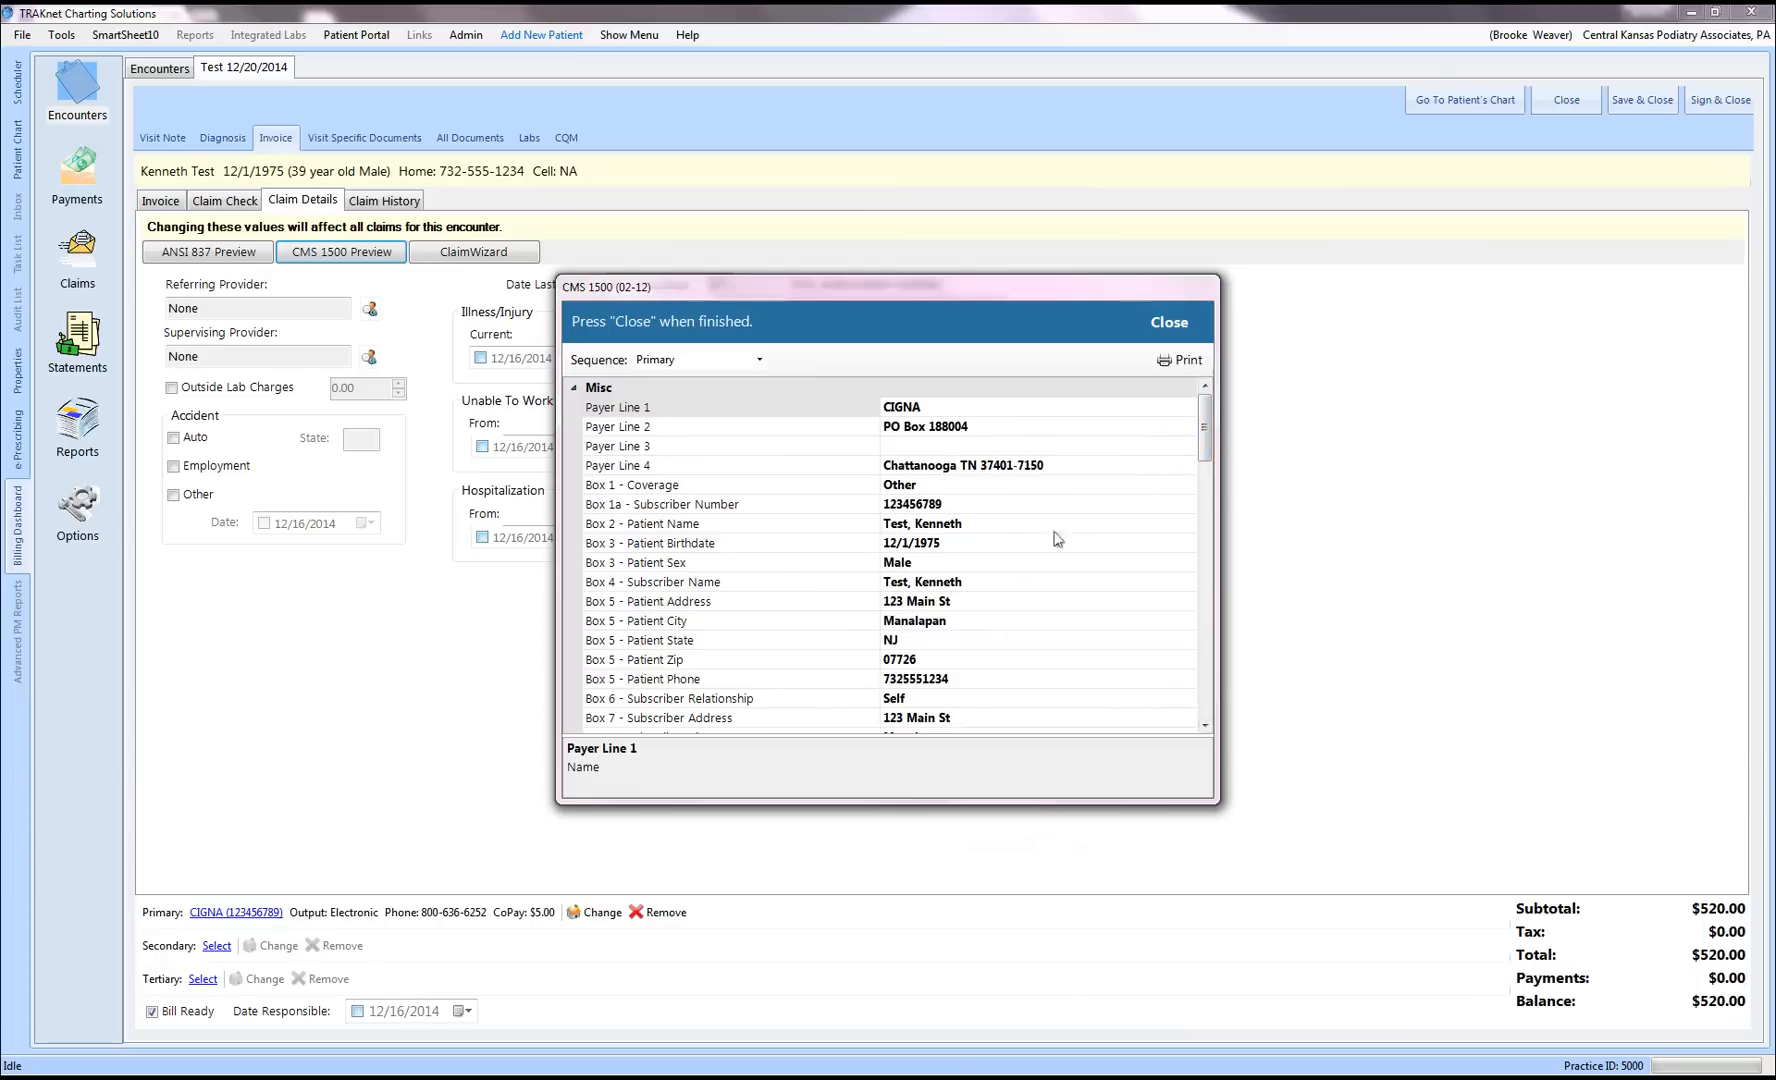
{"action": "left_click_drag", "start_coordinate": [1208, 447], "coordinate": [1208, 549]}
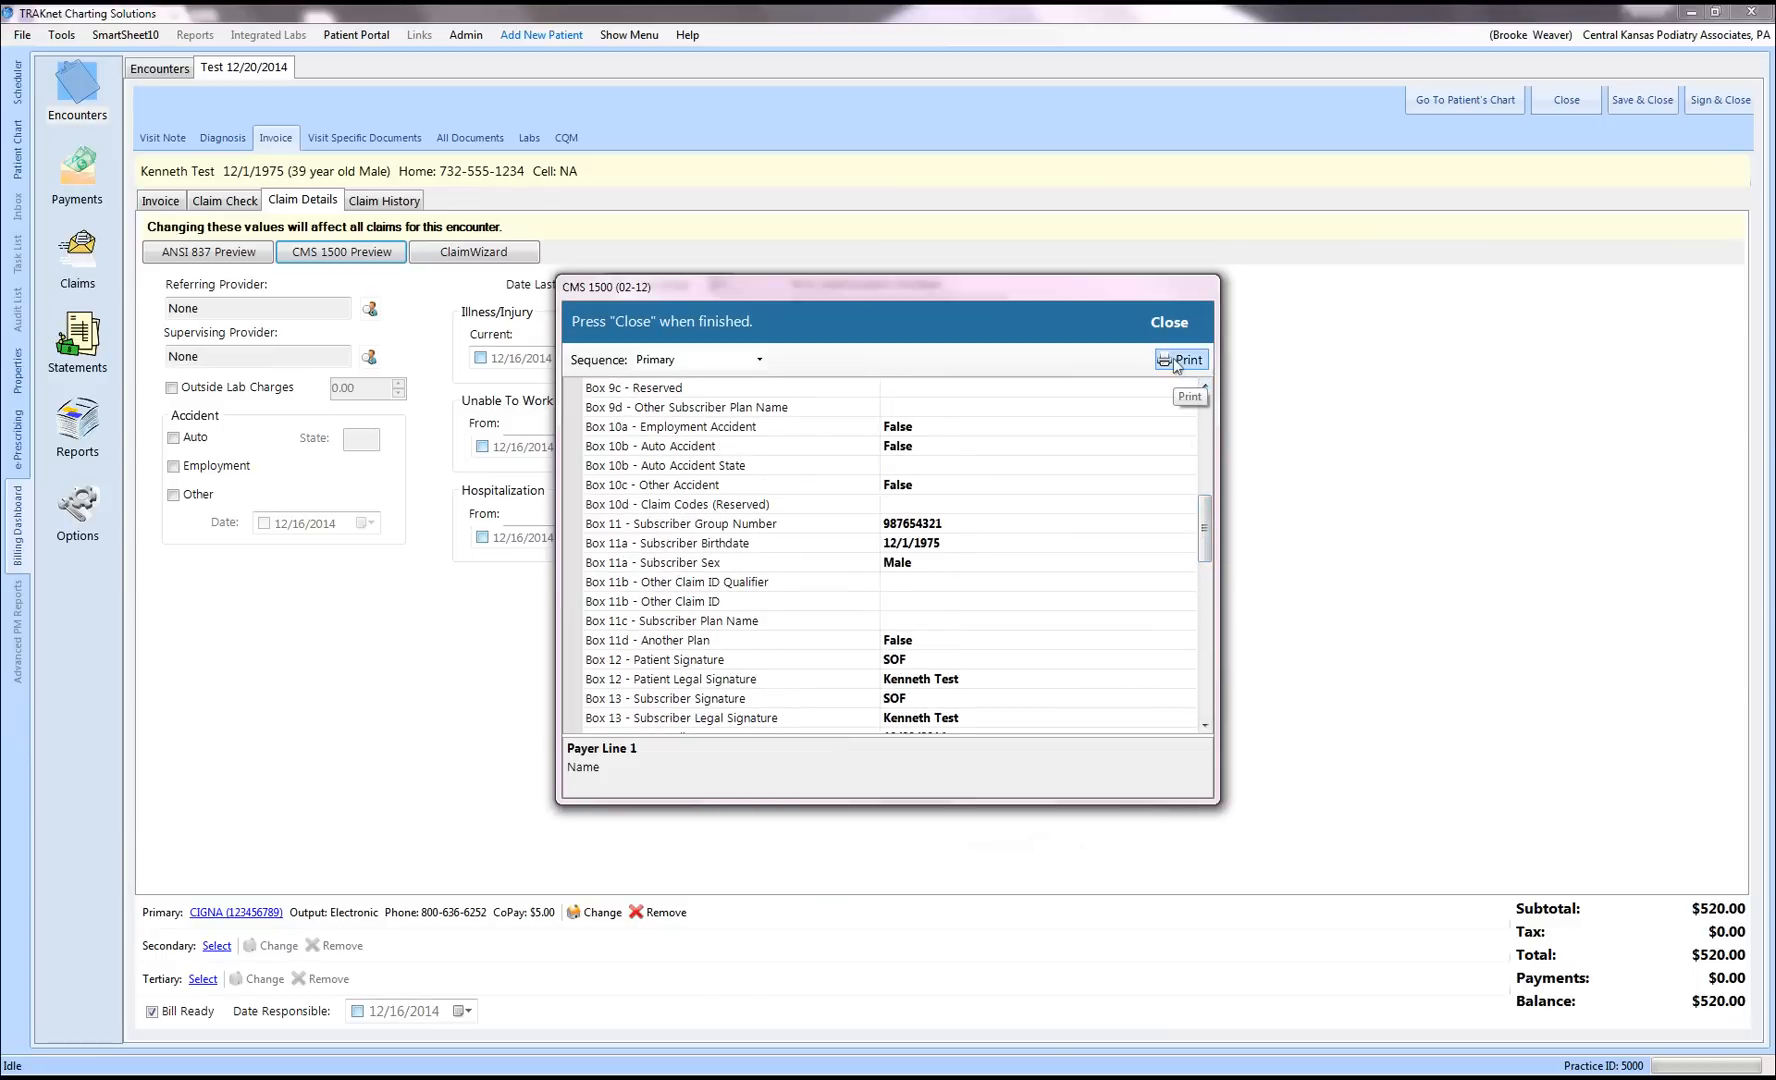
{"action": "left_click", "coordinate": [1167, 322]}
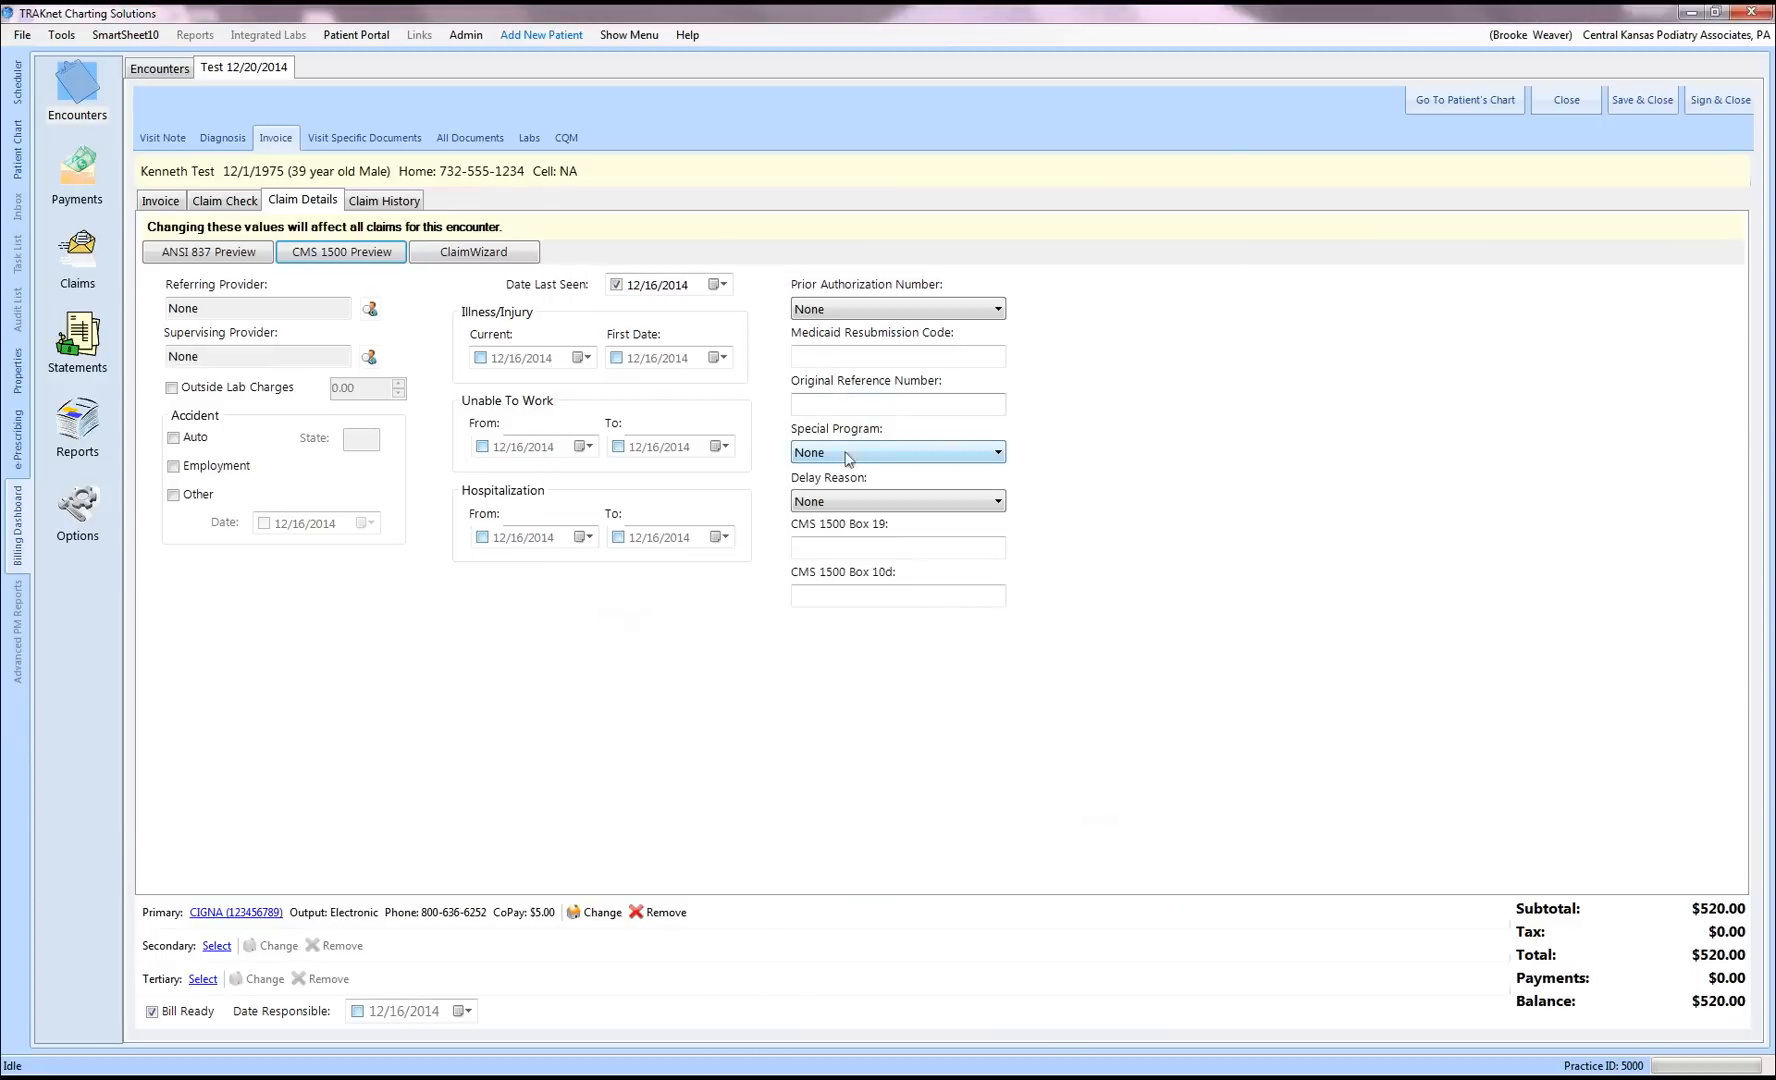
Step: In the Claim Wizard, change place of service from 12 - Patient's Home to 11 - Office, then close
{"action": "left_click", "coordinate": [449, 254]}
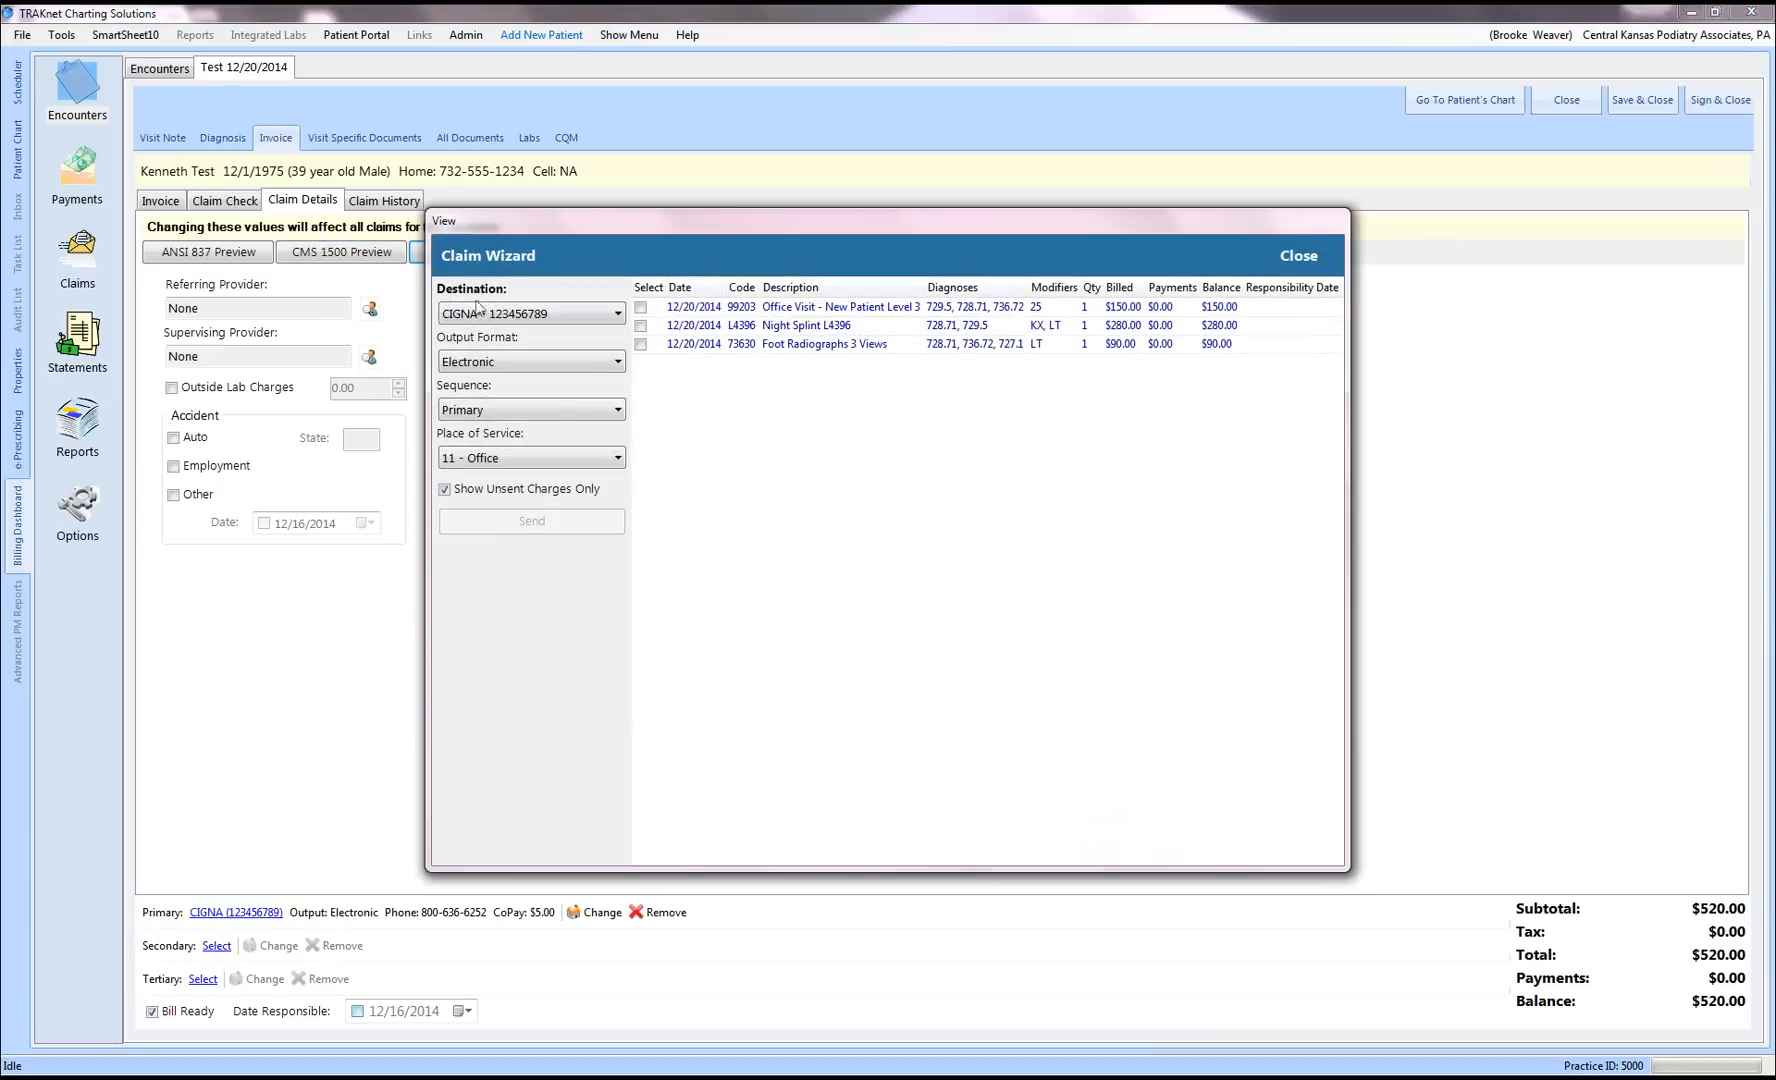
{"action": "left_click", "coordinate": [641, 326]}
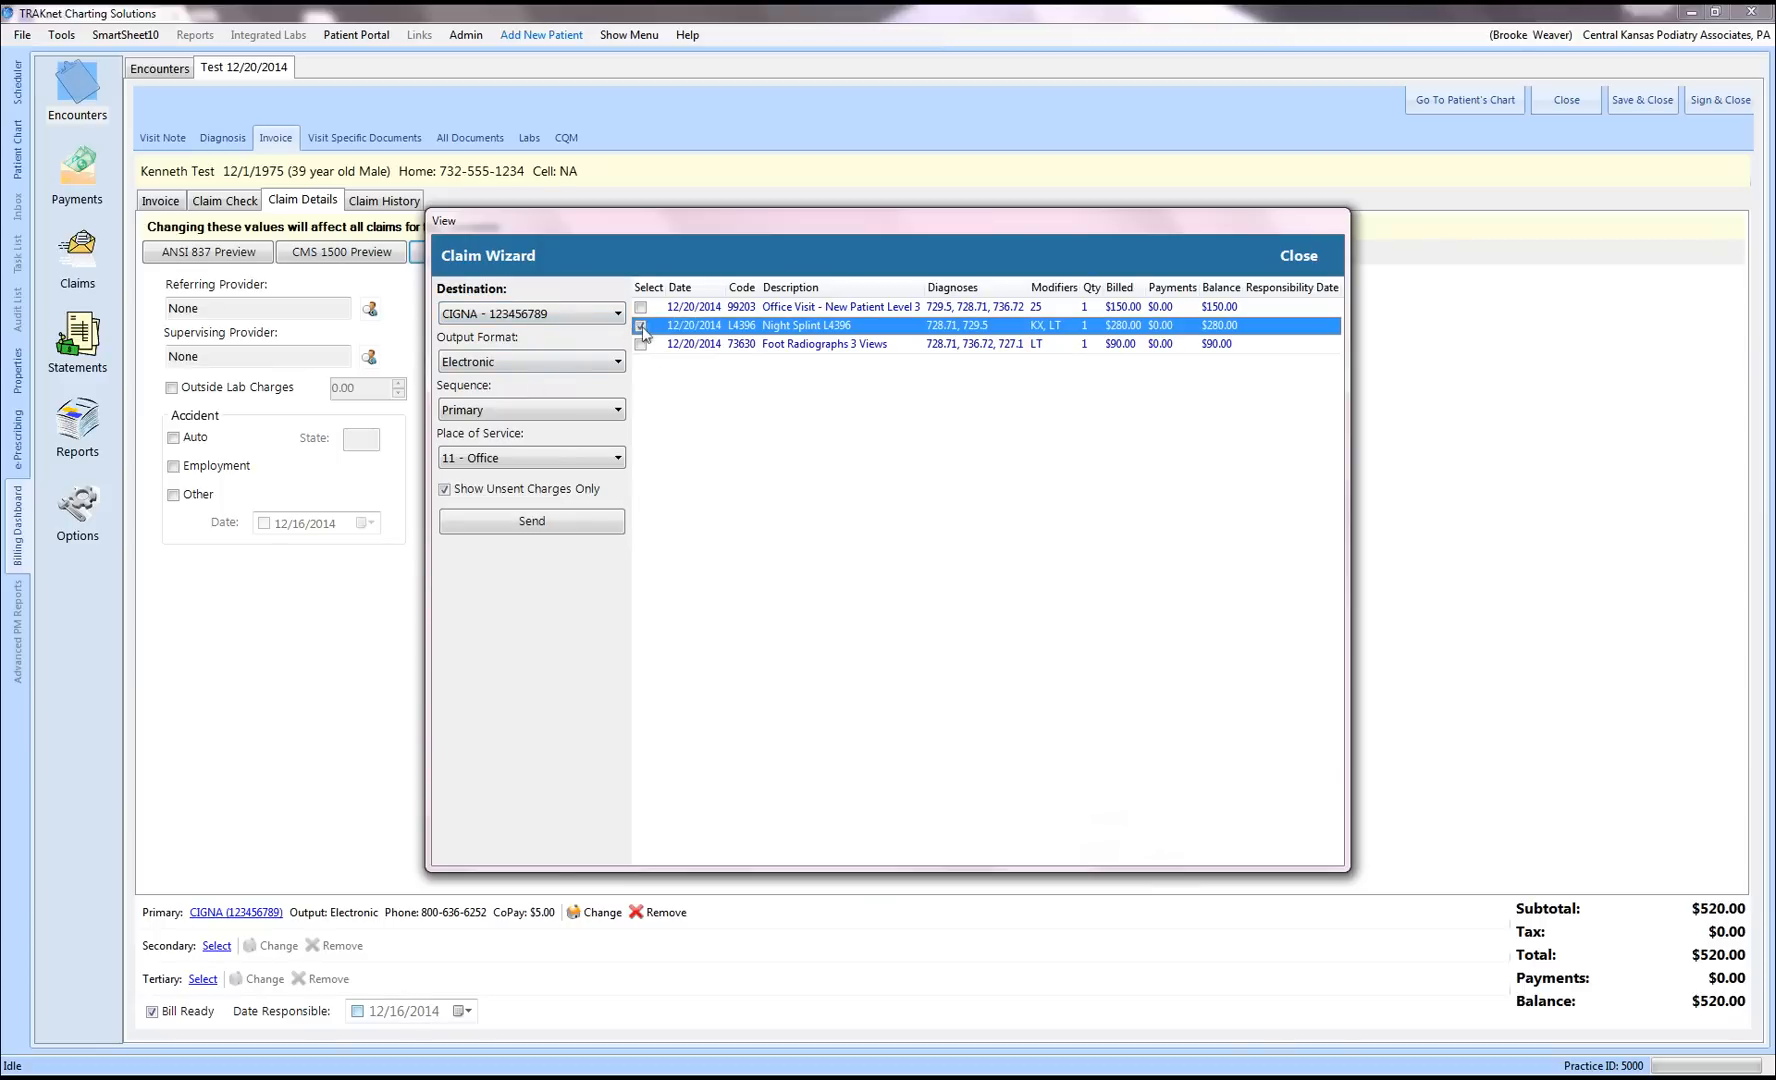
{"action": "left_click", "coordinate": [617, 459]}
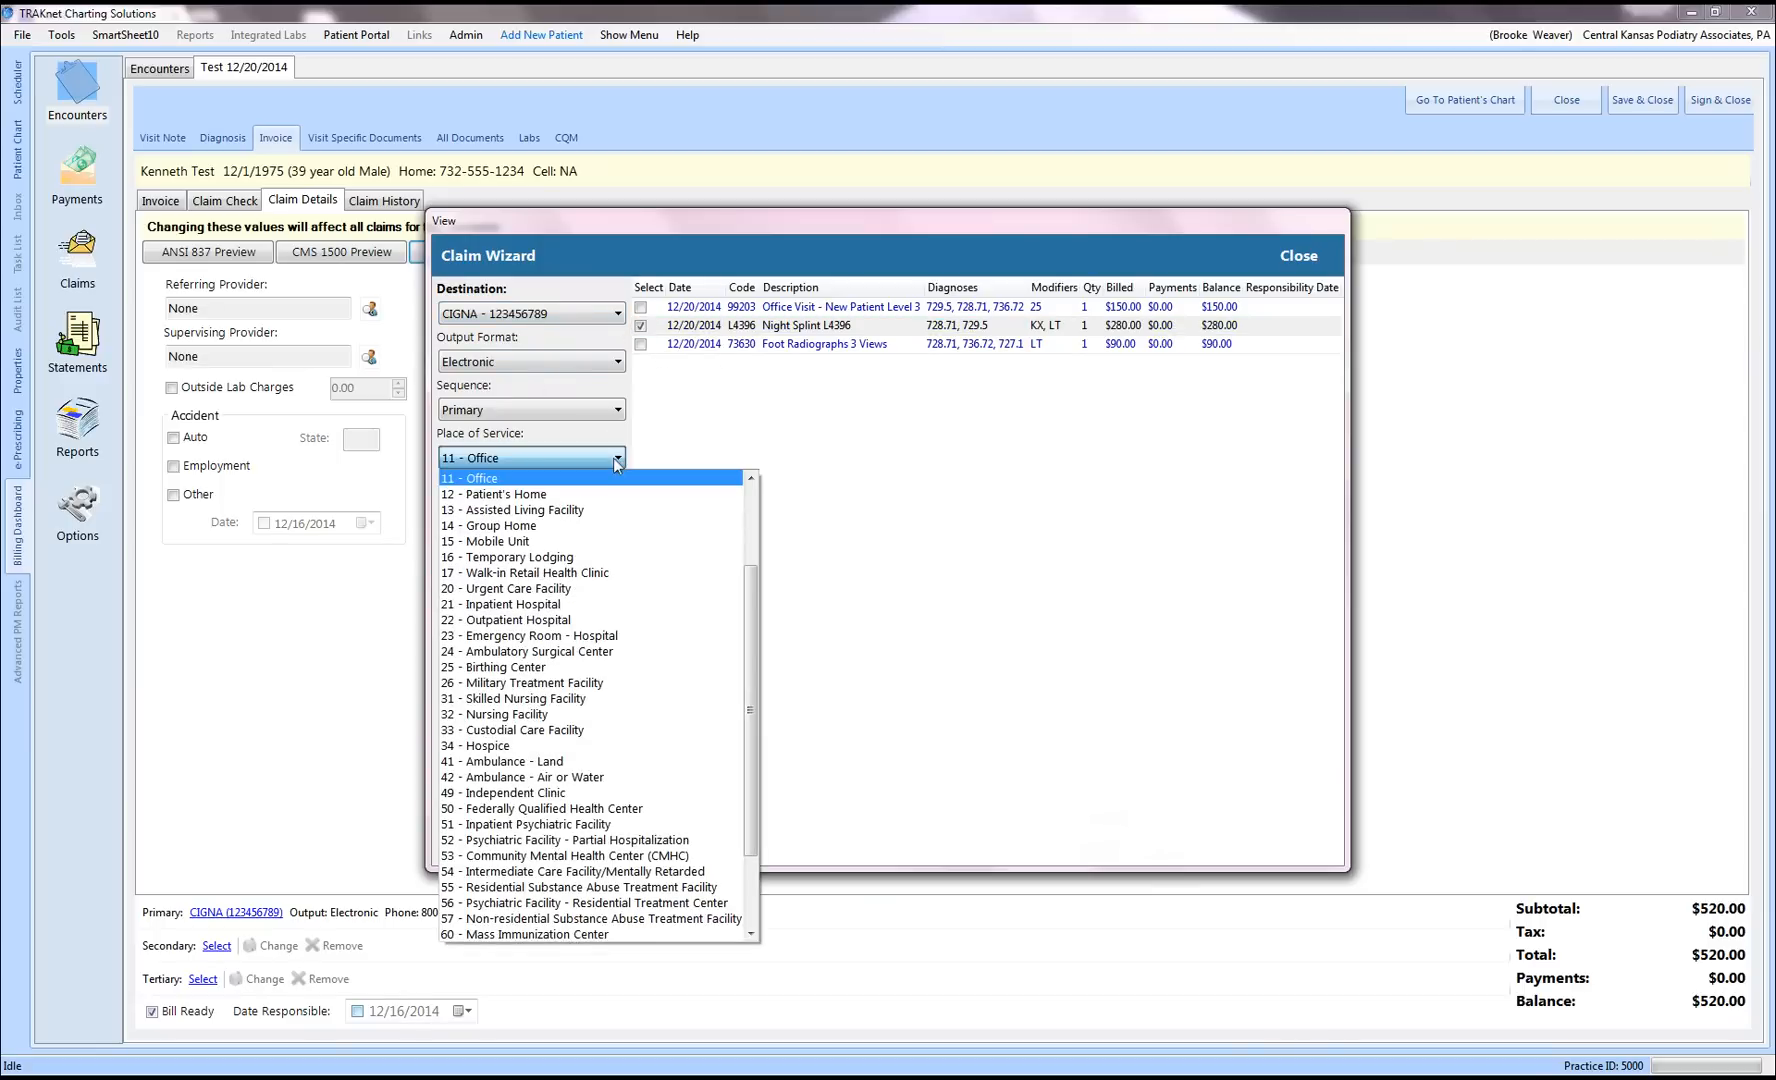
{"action": "left_click", "coordinate": [538, 496]}
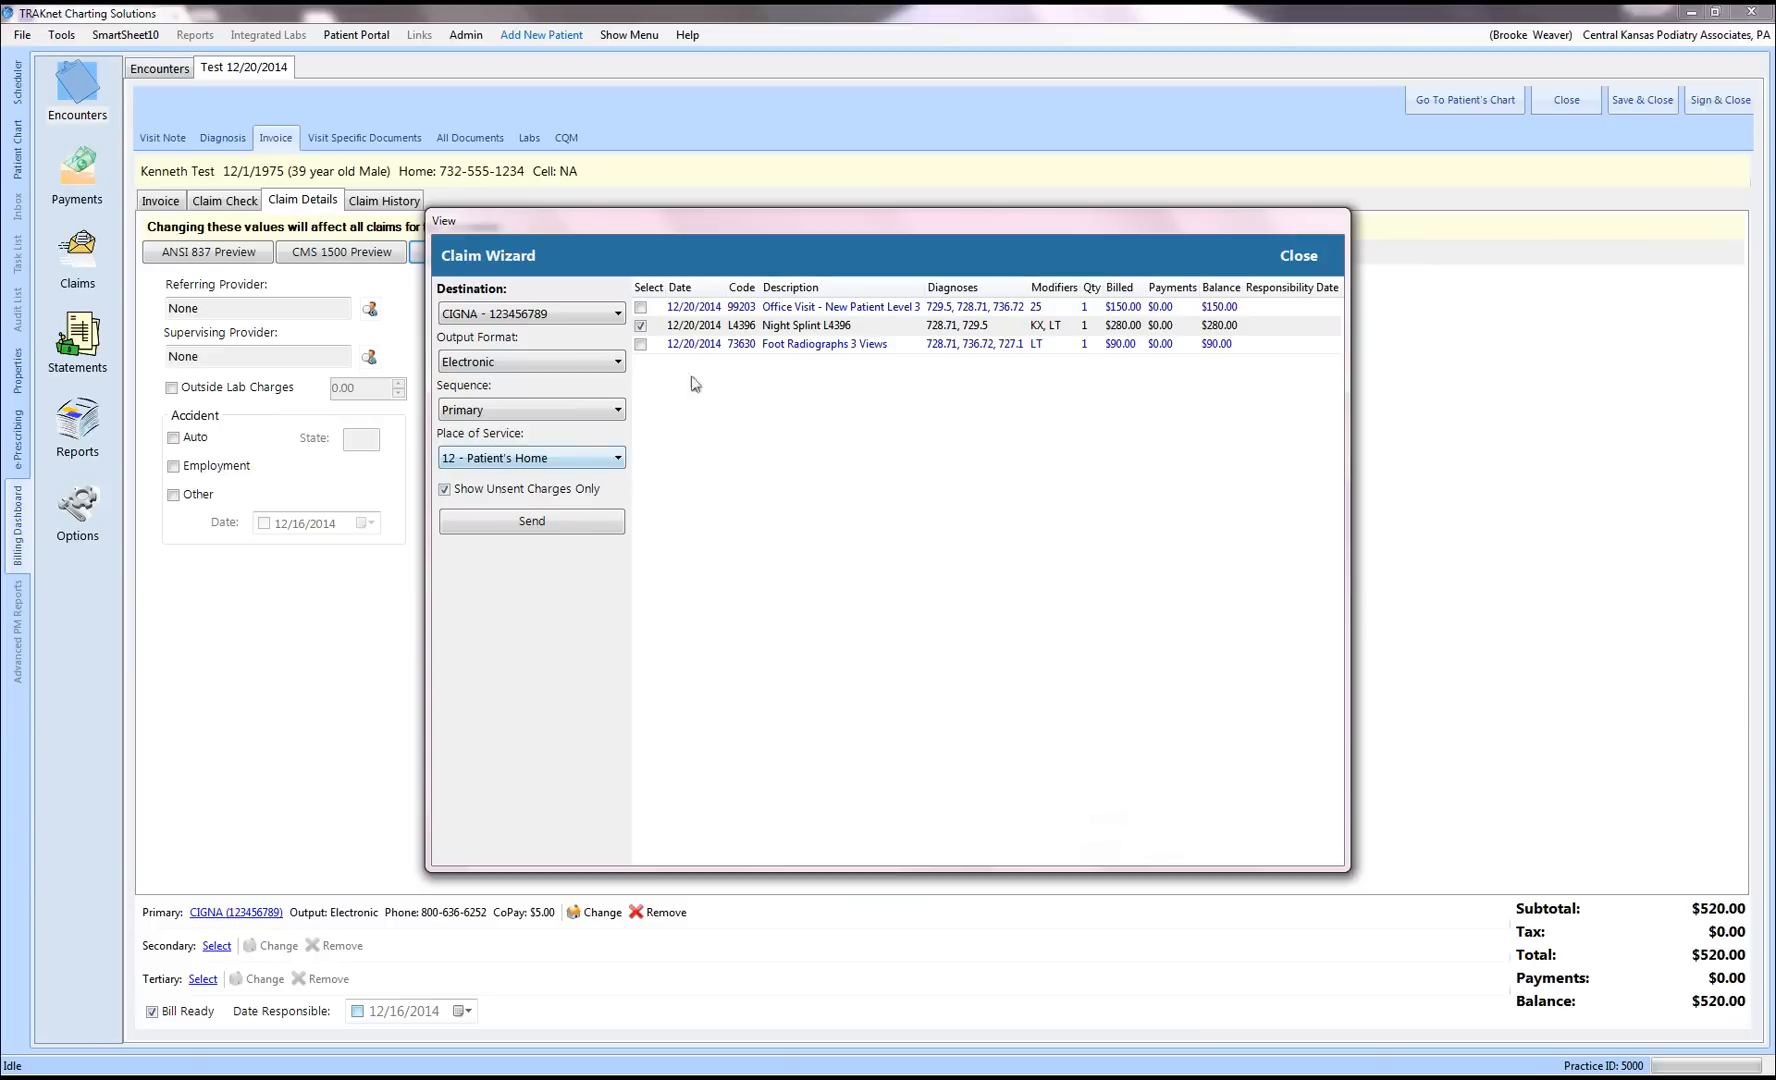
{"action": "left_click", "coordinate": [641, 327]}
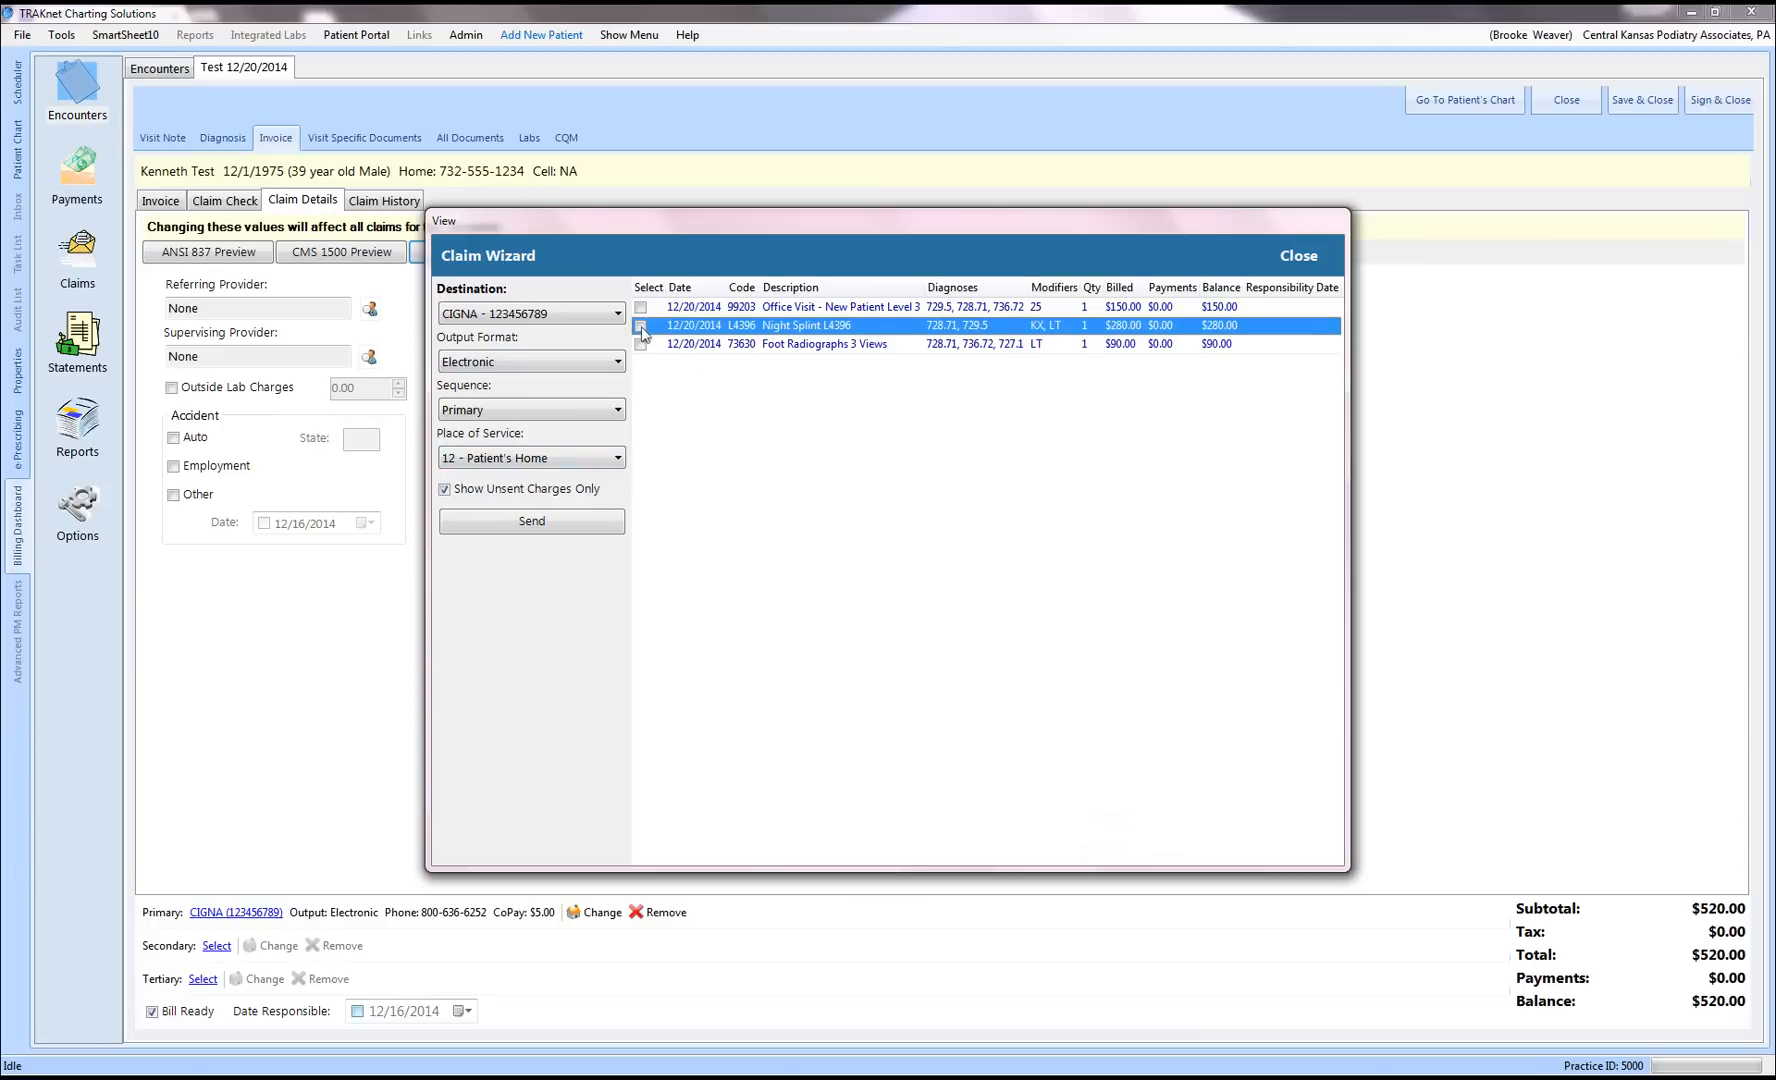
{"action": "left_click", "coordinate": [616, 462]}
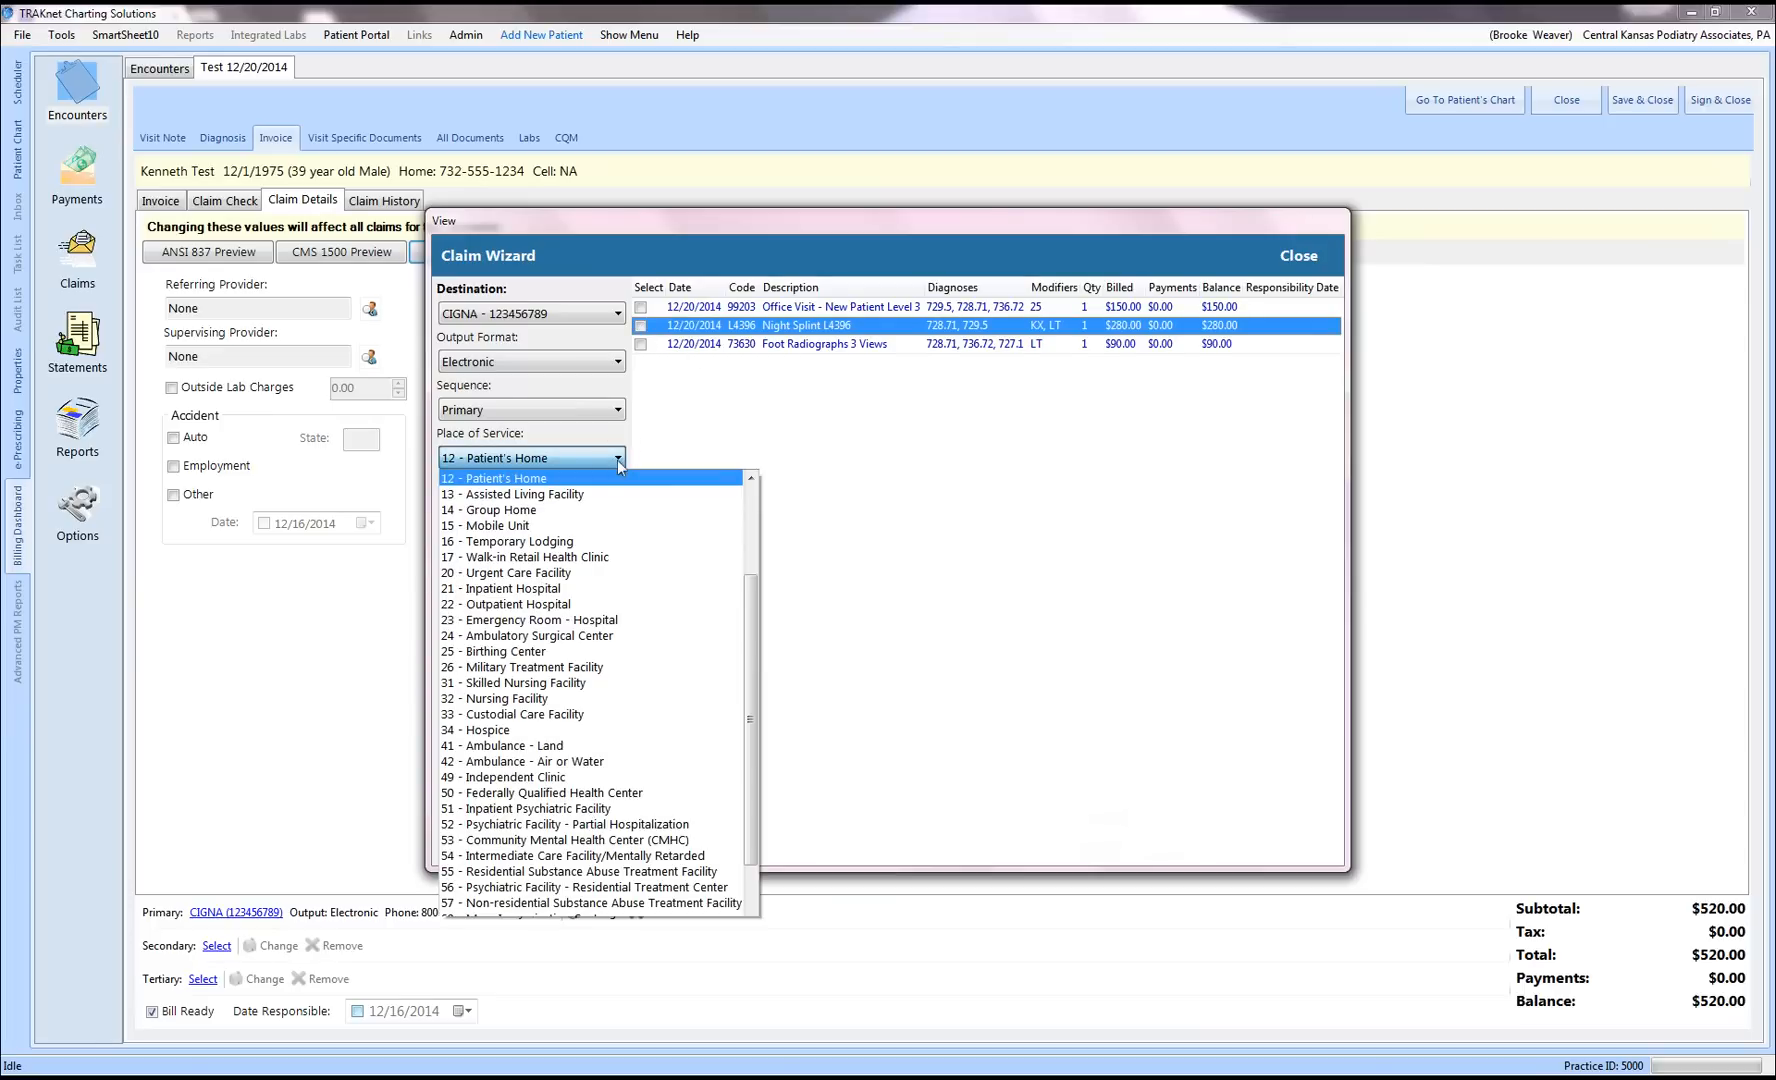
{"action": "left_click", "coordinate": [750, 482]}
{"action": "left_click", "coordinate": [720, 481]}
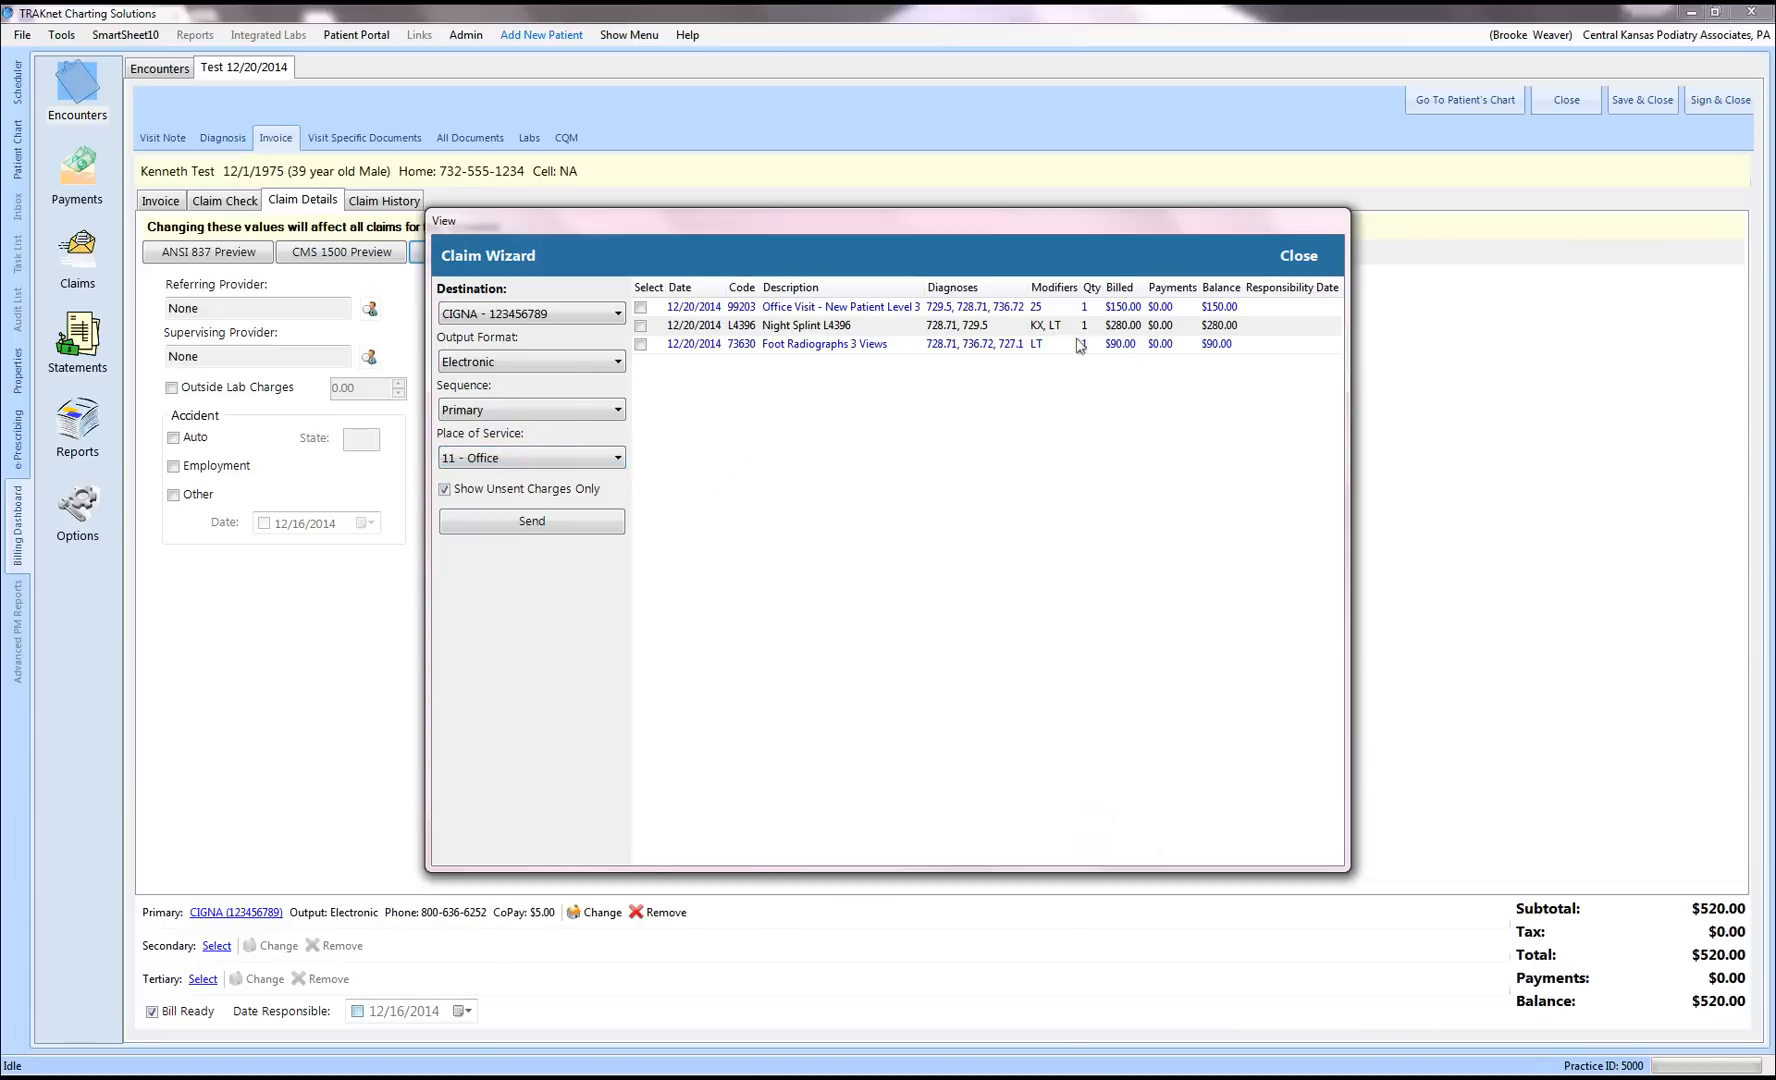
{"action": "left_click", "coordinate": [1299, 257]}
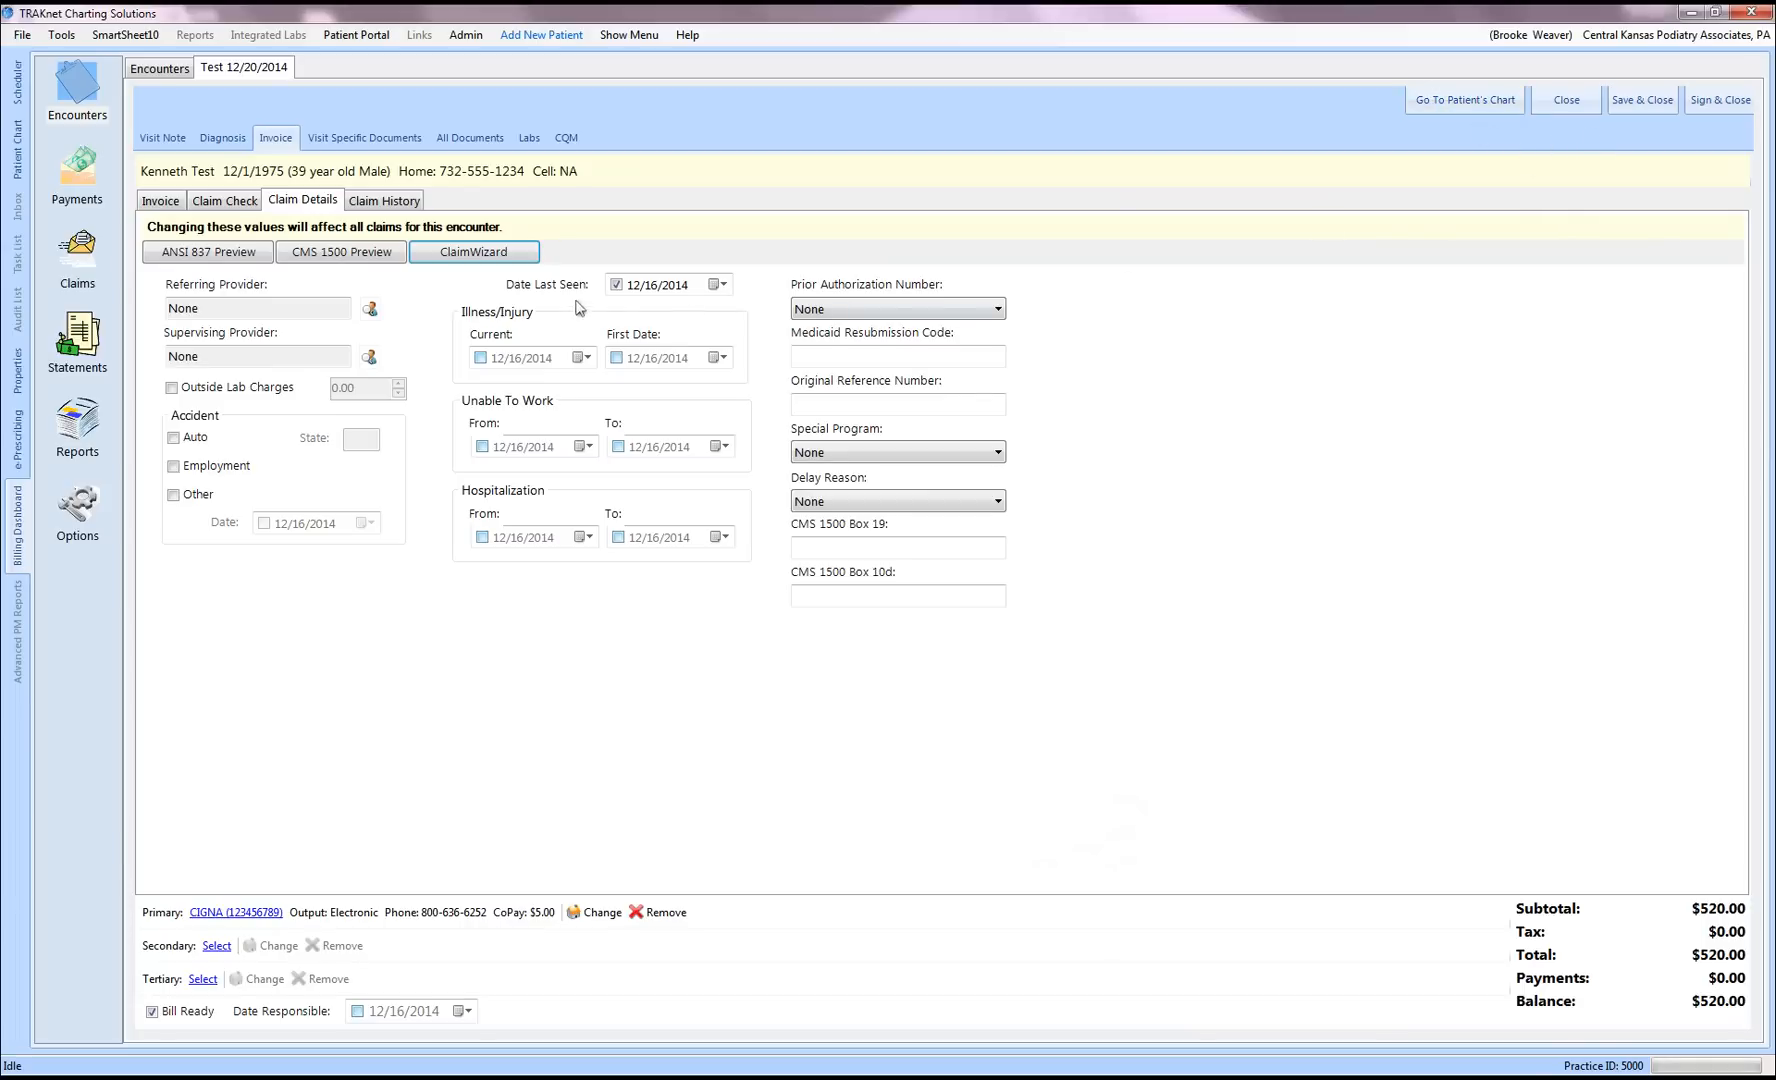
Step: View the empty Claim History, then go back to the invoice's three charges
{"action": "left_click", "coordinate": [376, 203]}
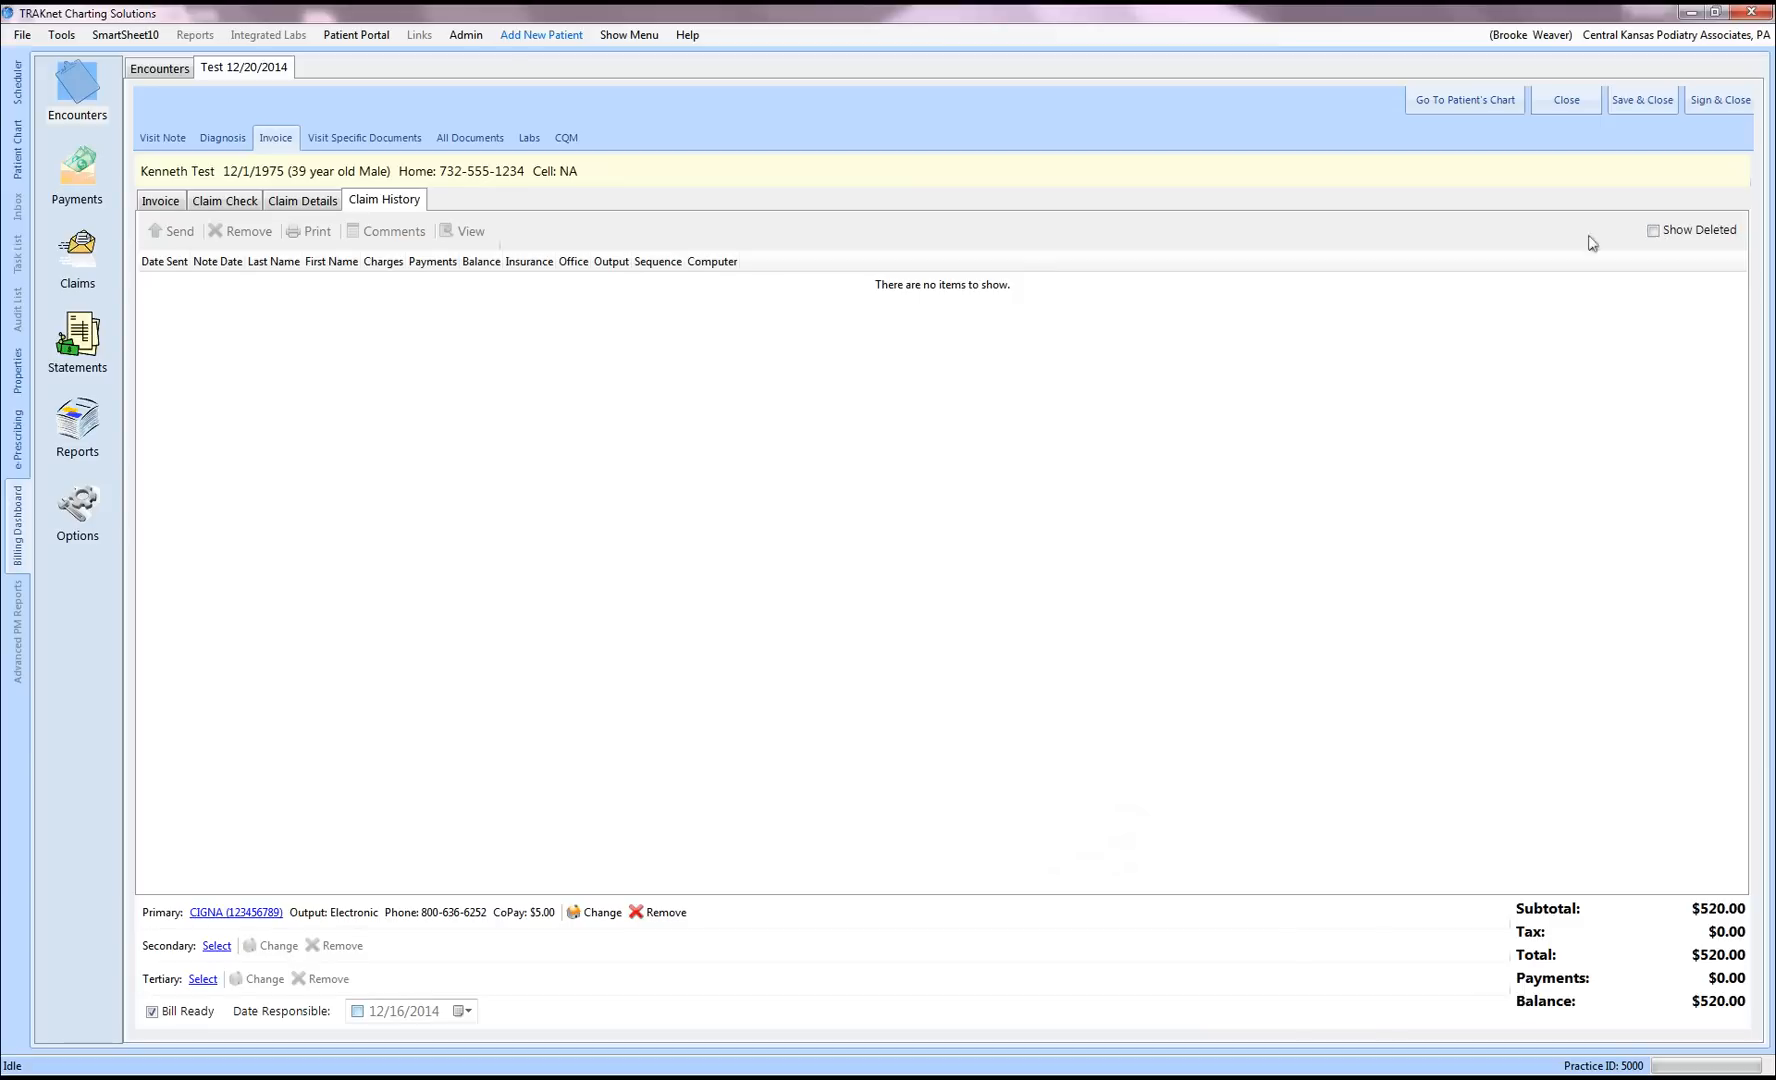
{"action": "left_click", "coordinate": [161, 204]}
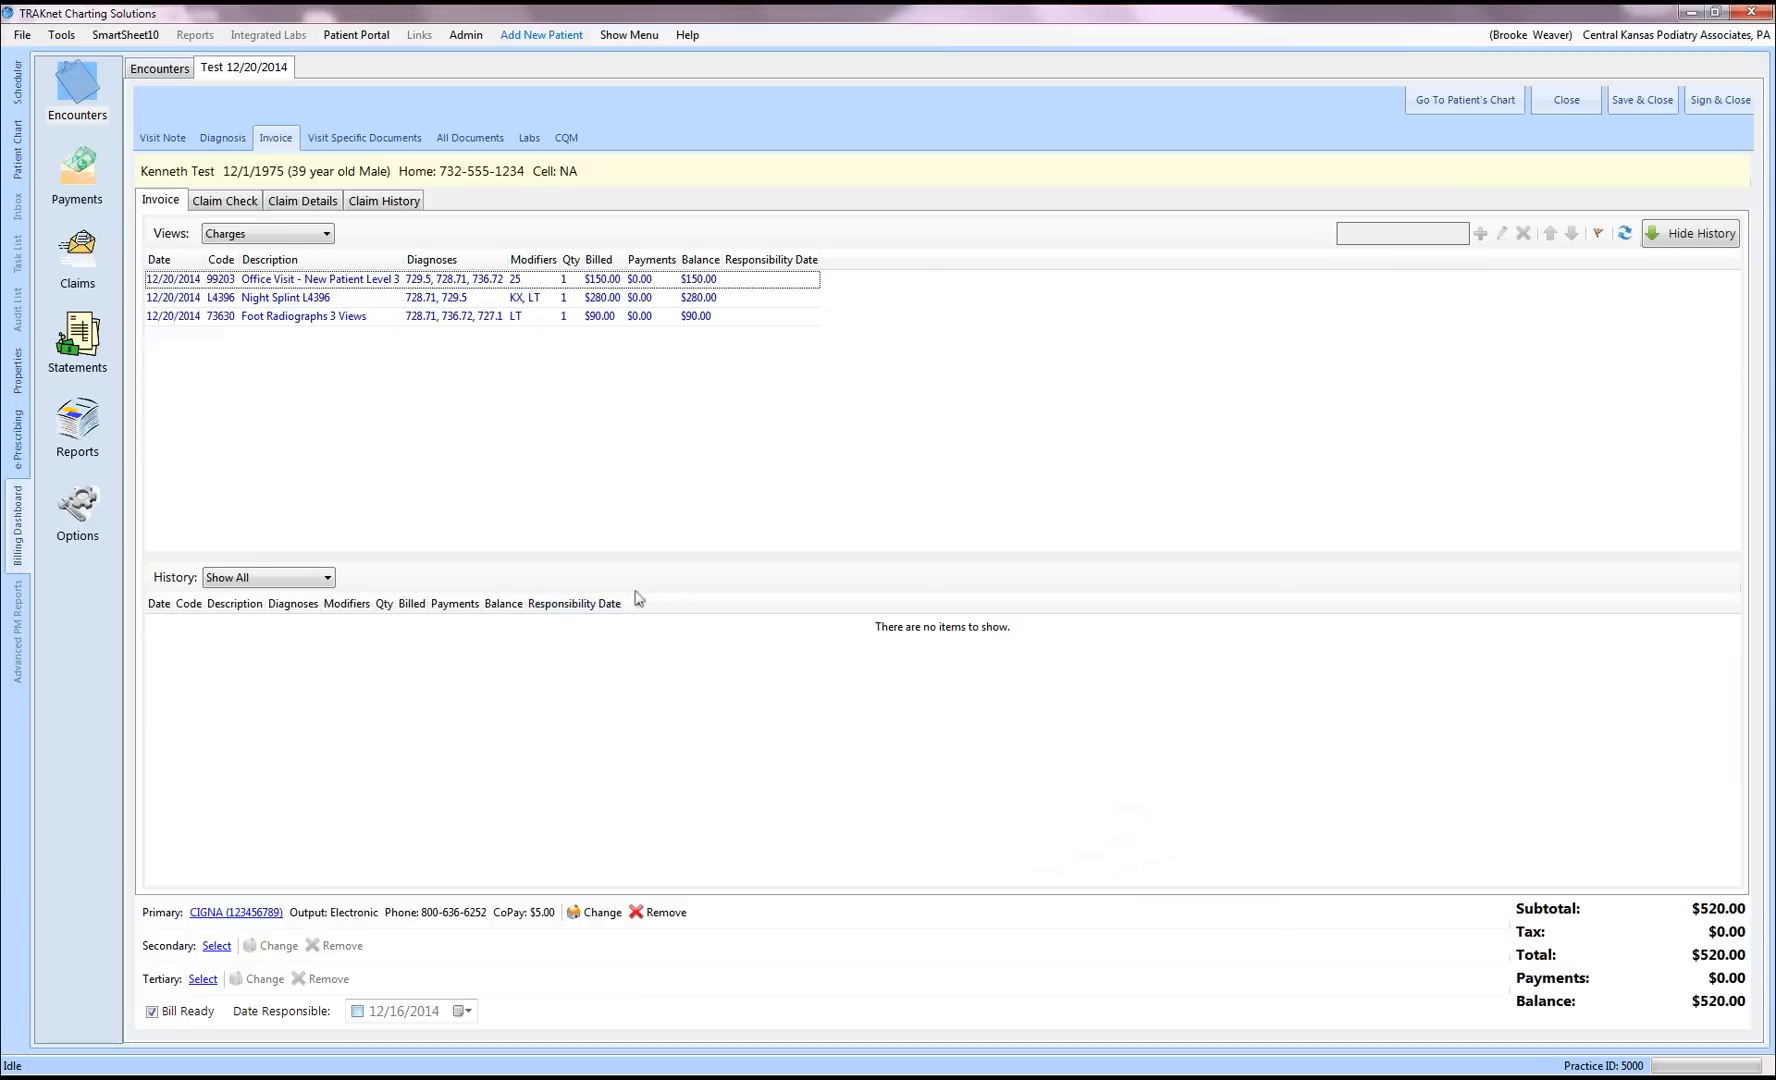
Step: Save and close the 12/20/2014 encounter, moving to the Claims area
{"action": "left_click", "coordinate": [1638, 101]}
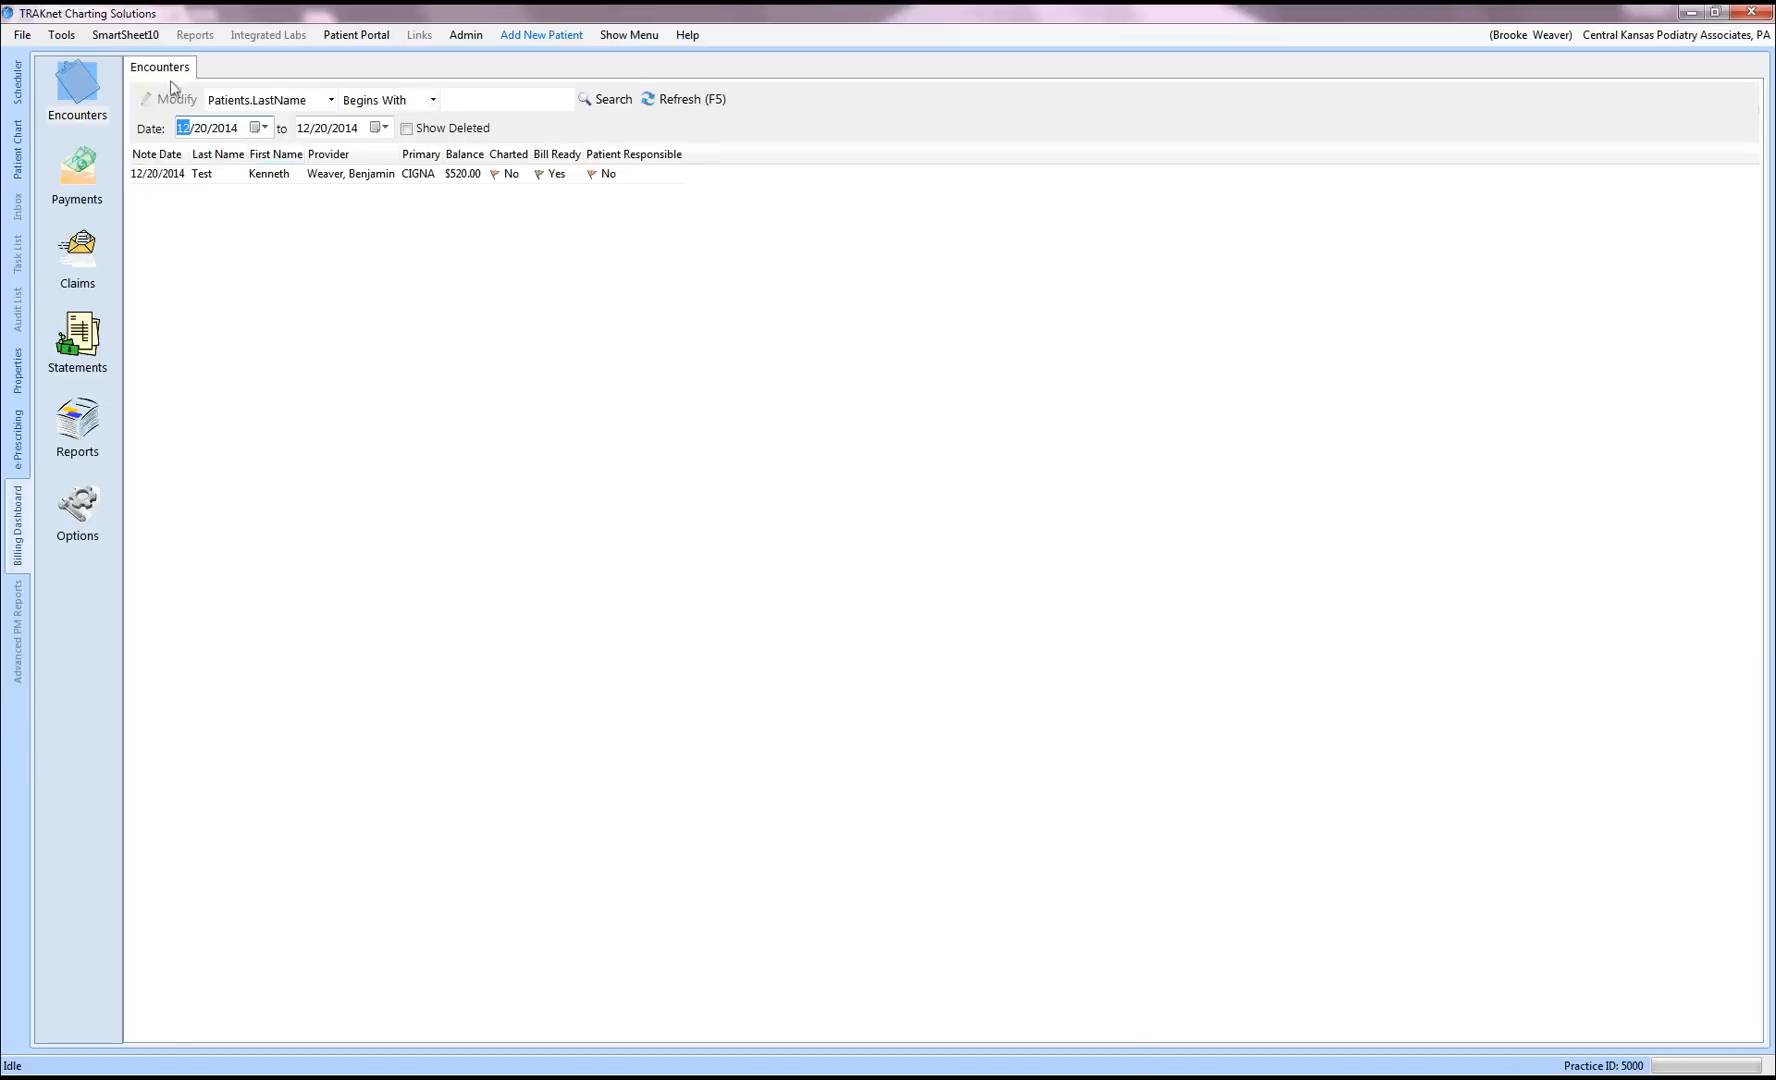
{"action": "left_click", "coordinate": [221, 178]}
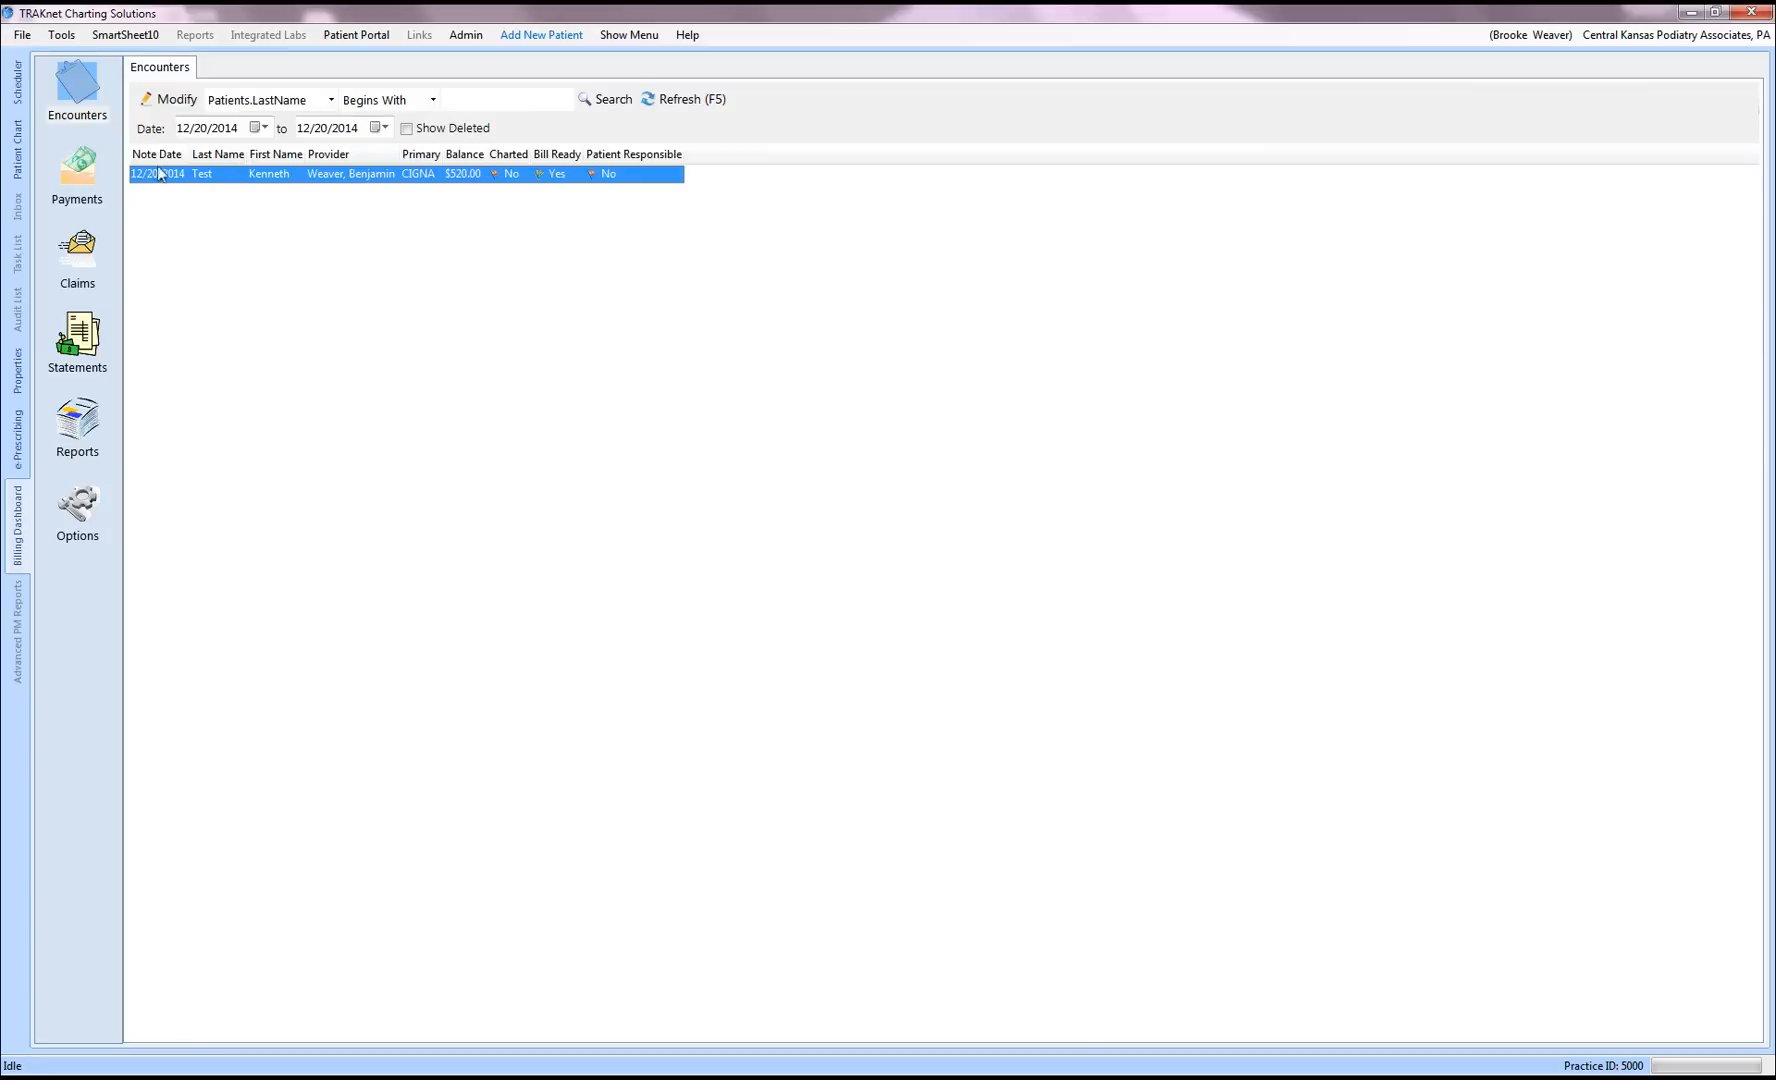
{"action": "left_click", "coordinate": [78, 255]}
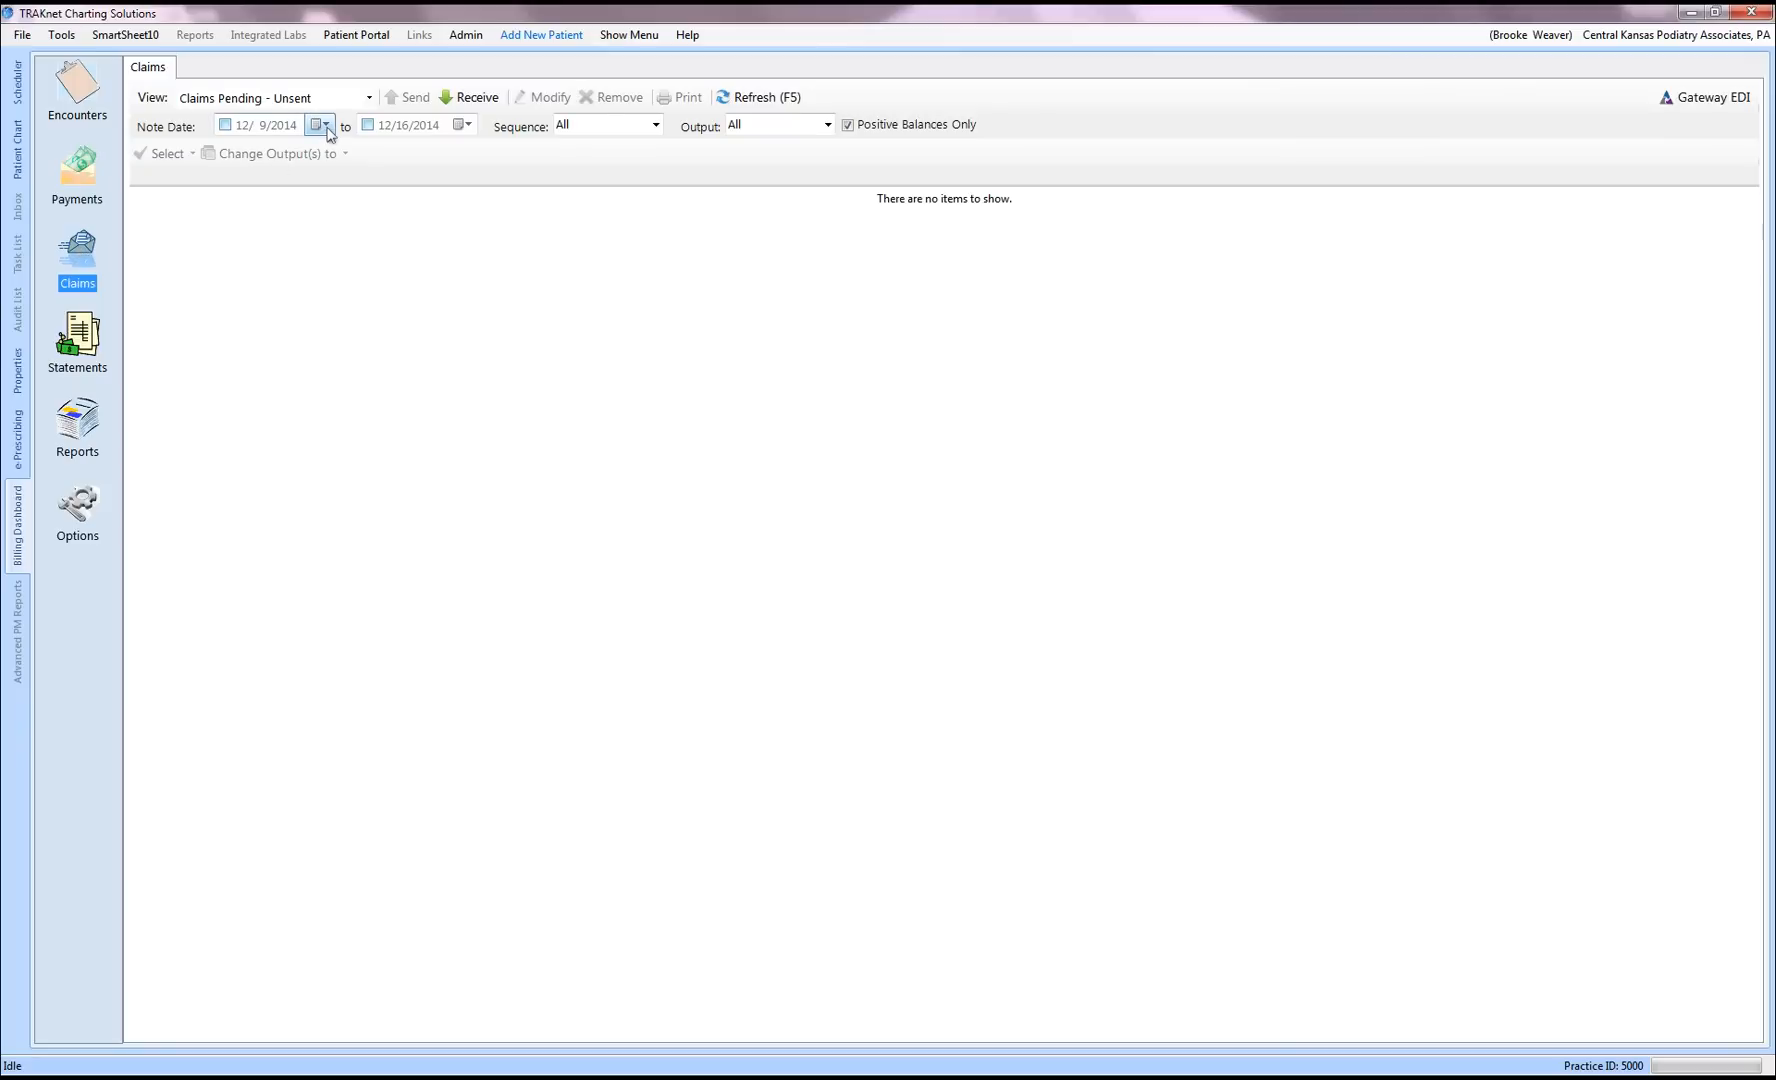
Step: Filter unsent claims to note date 12/20/2014 and open the CIGNA claim's encounter invoice
{"action": "left_click", "coordinate": [326, 127]}
{"action": "left_click", "coordinate": [403, 218]}
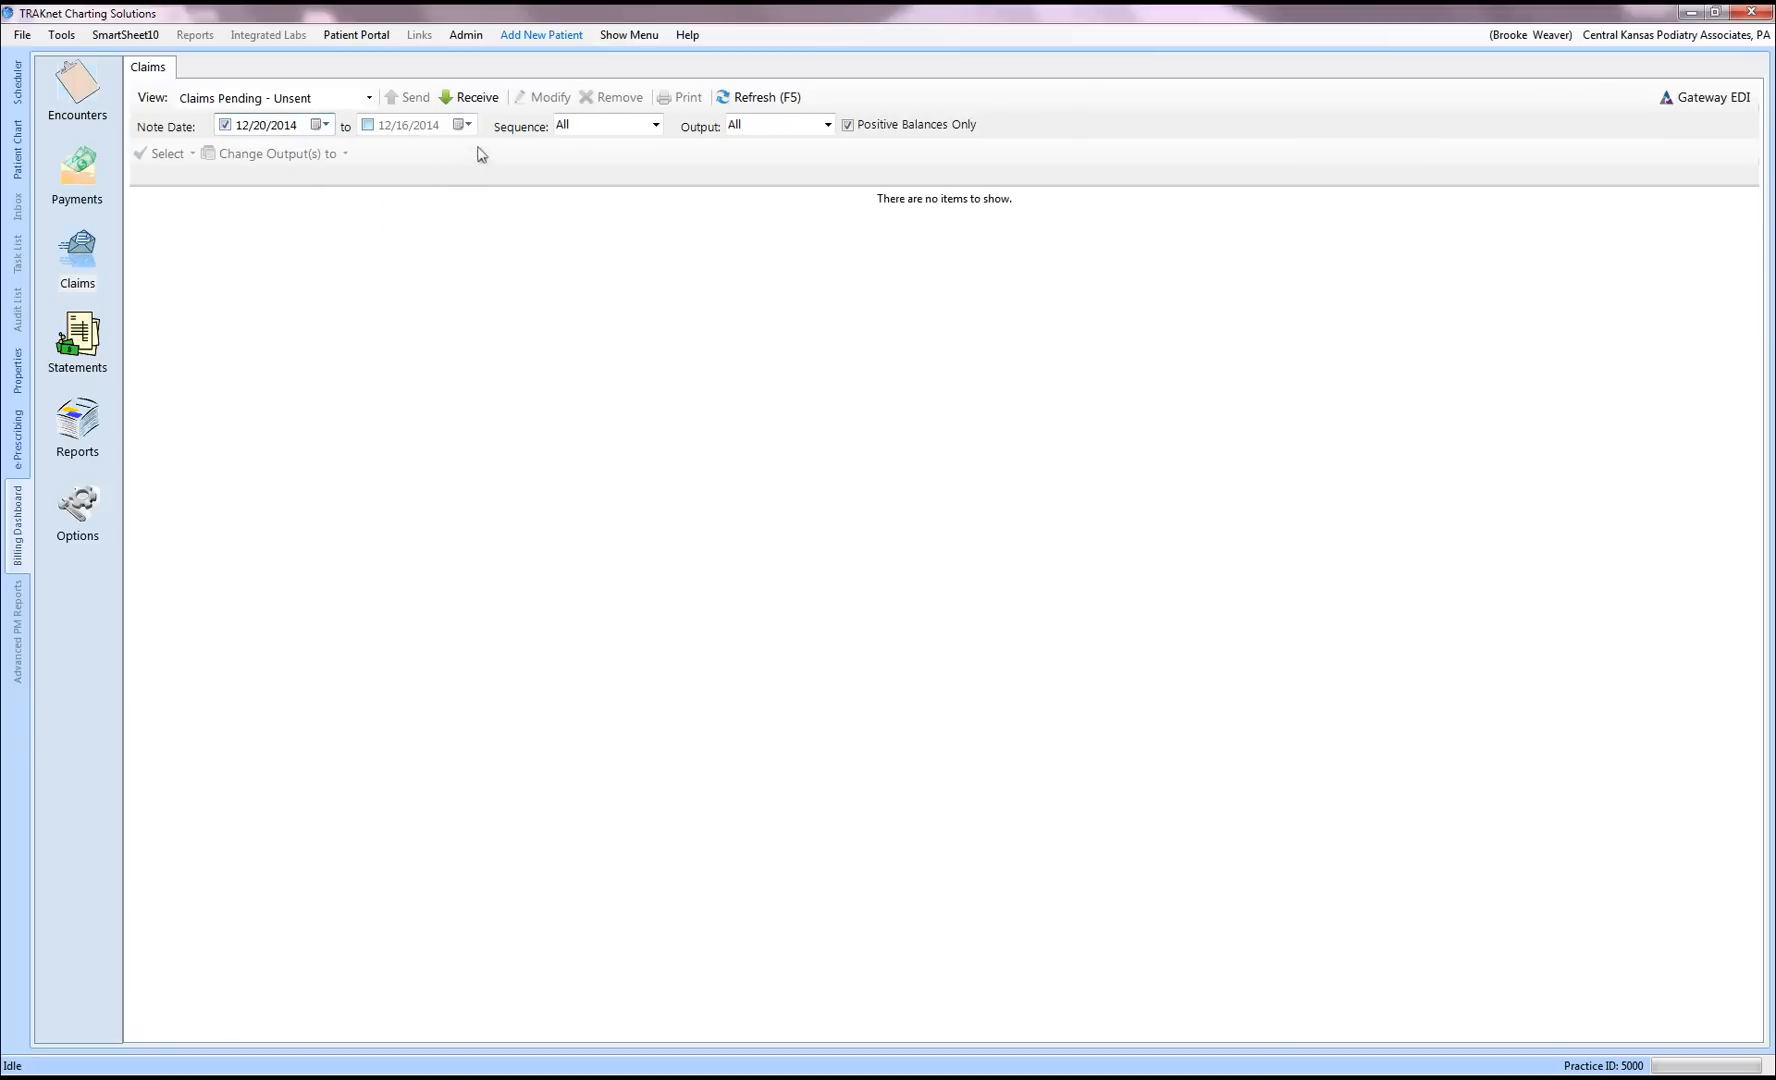
{"action": "left_click", "coordinate": [467, 125]}
{"action": "left_click", "coordinate": [548, 218]}
{"action": "left_click", "coordinate": [758, 97]}
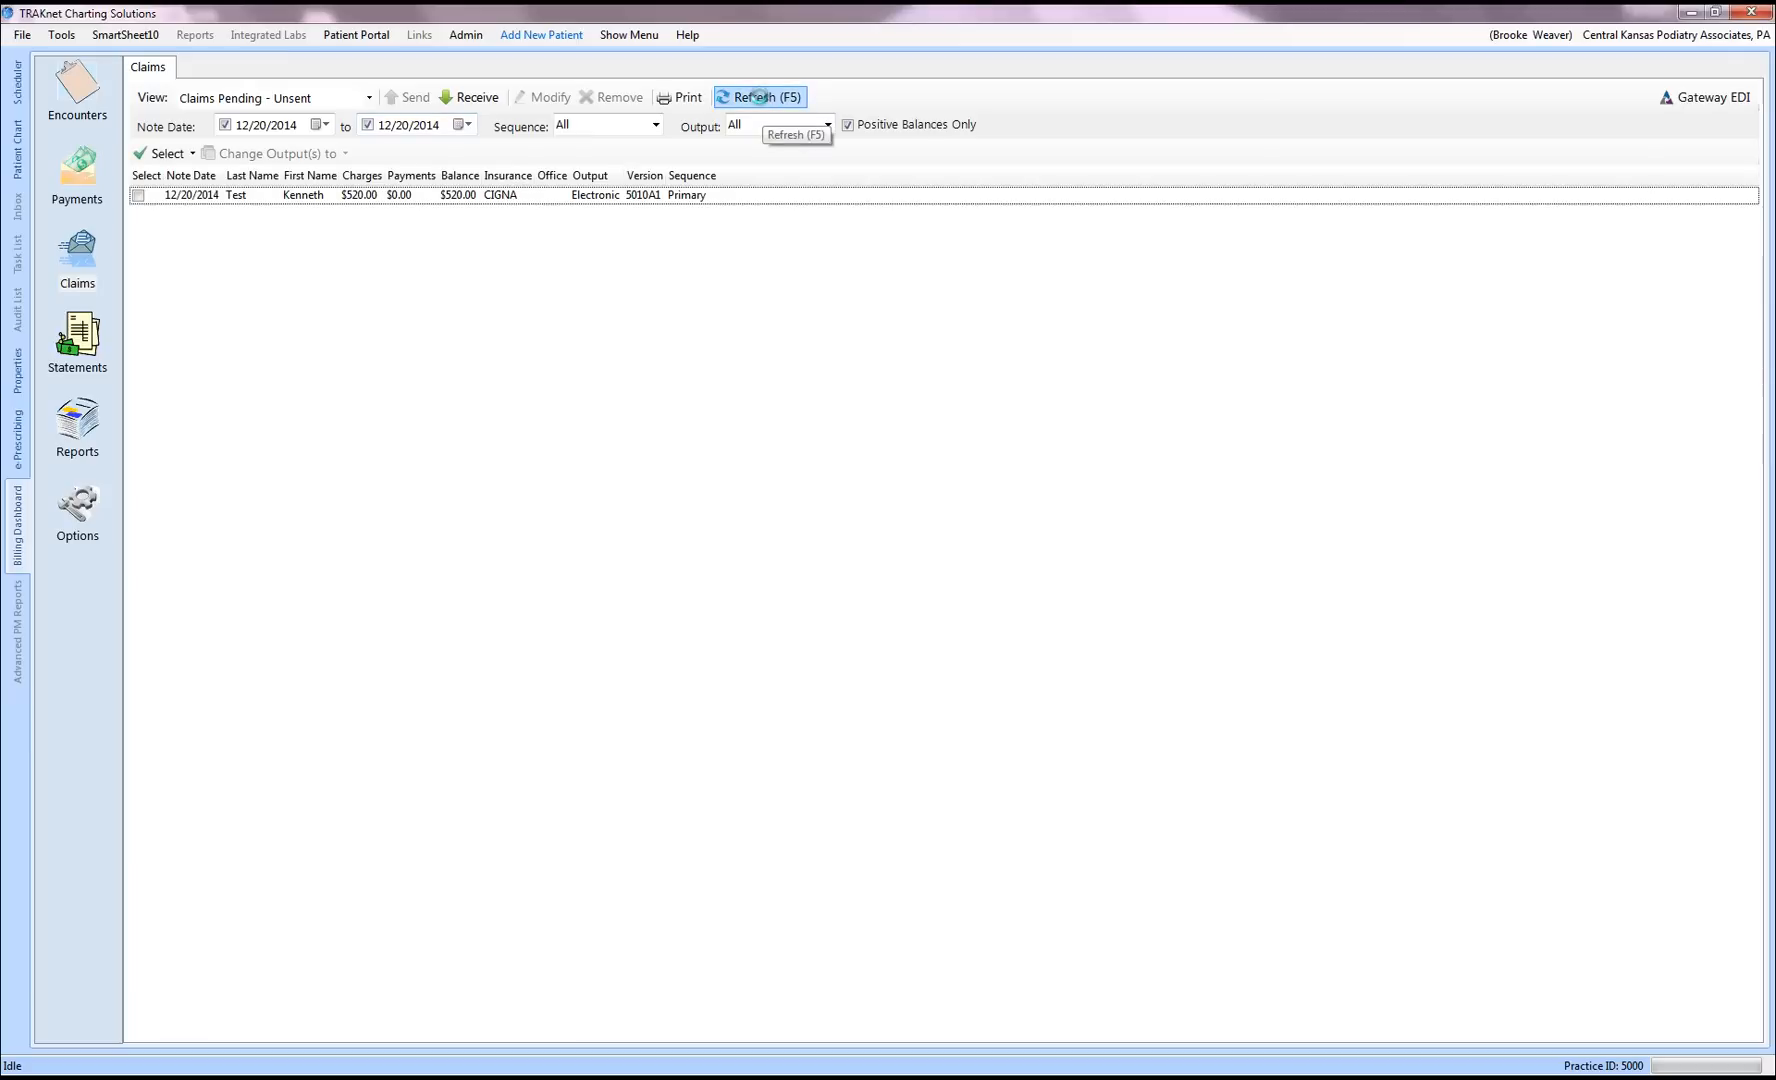
{"action": "left_click", "coordinate": [209, 196]}
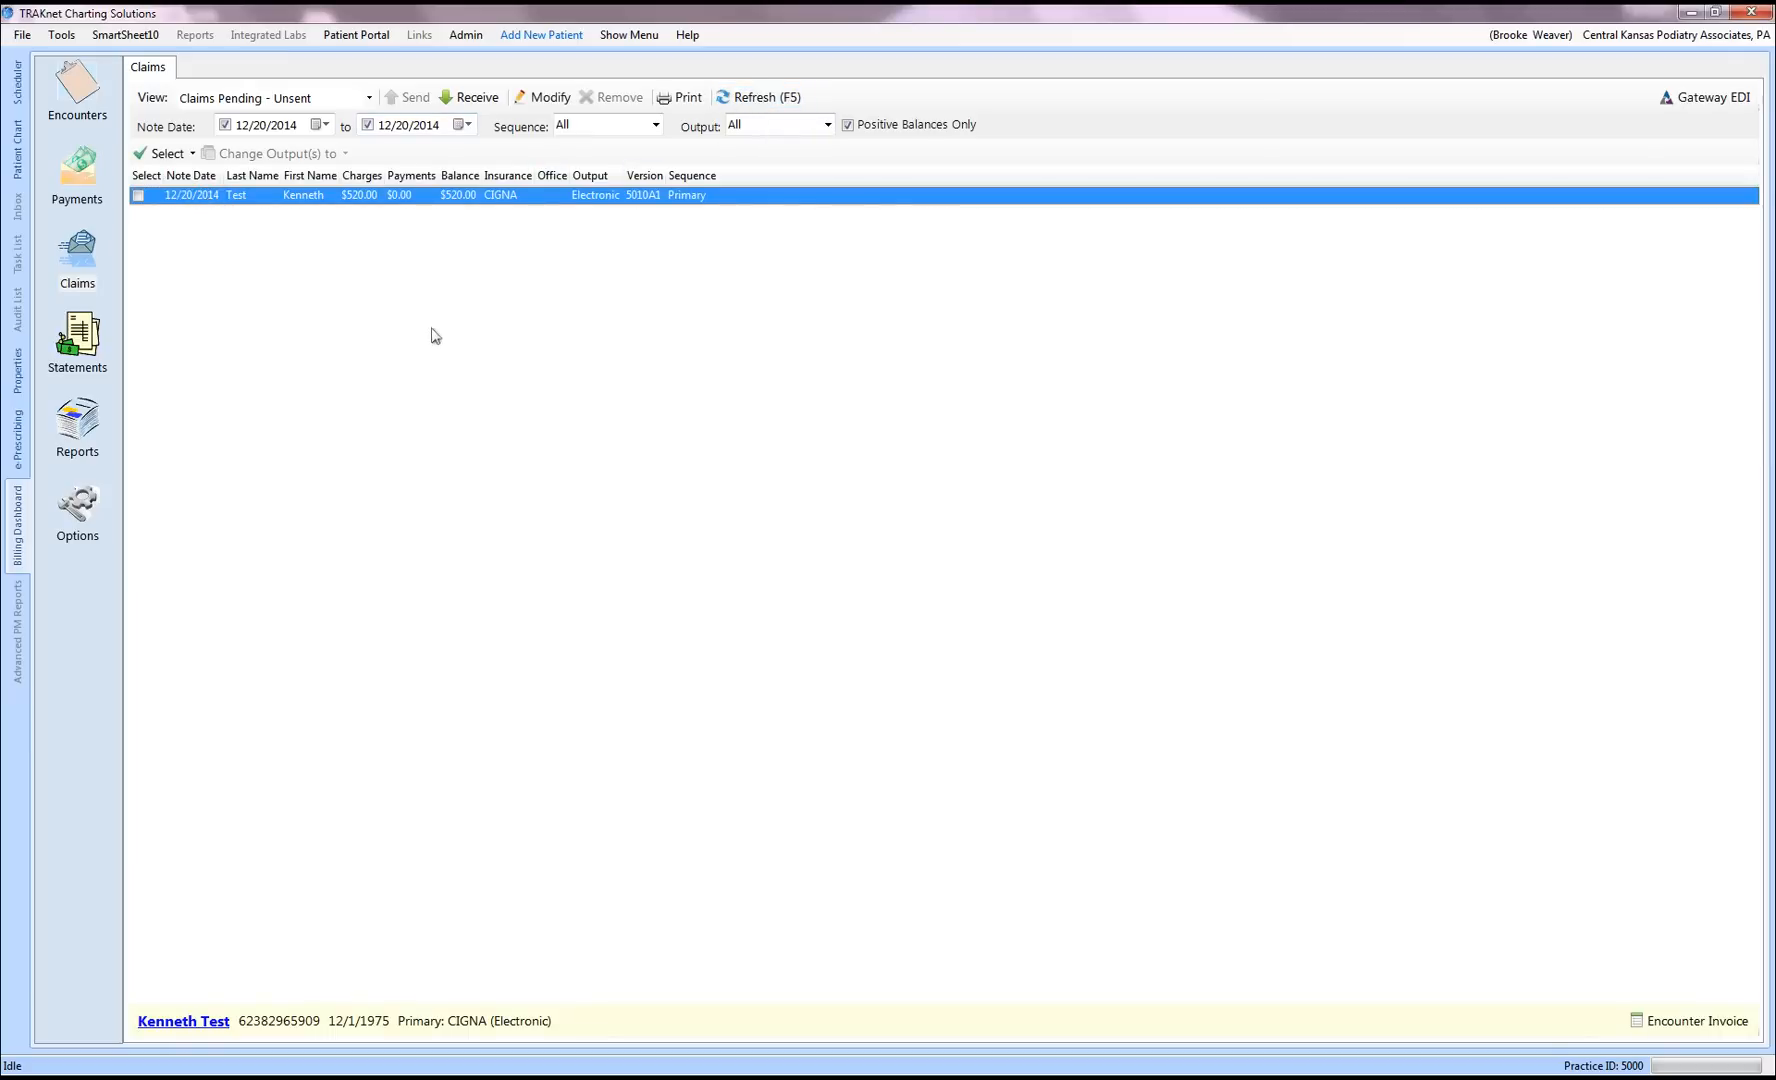
{"action": "left_click", "coordinate": [1730, 1028]}
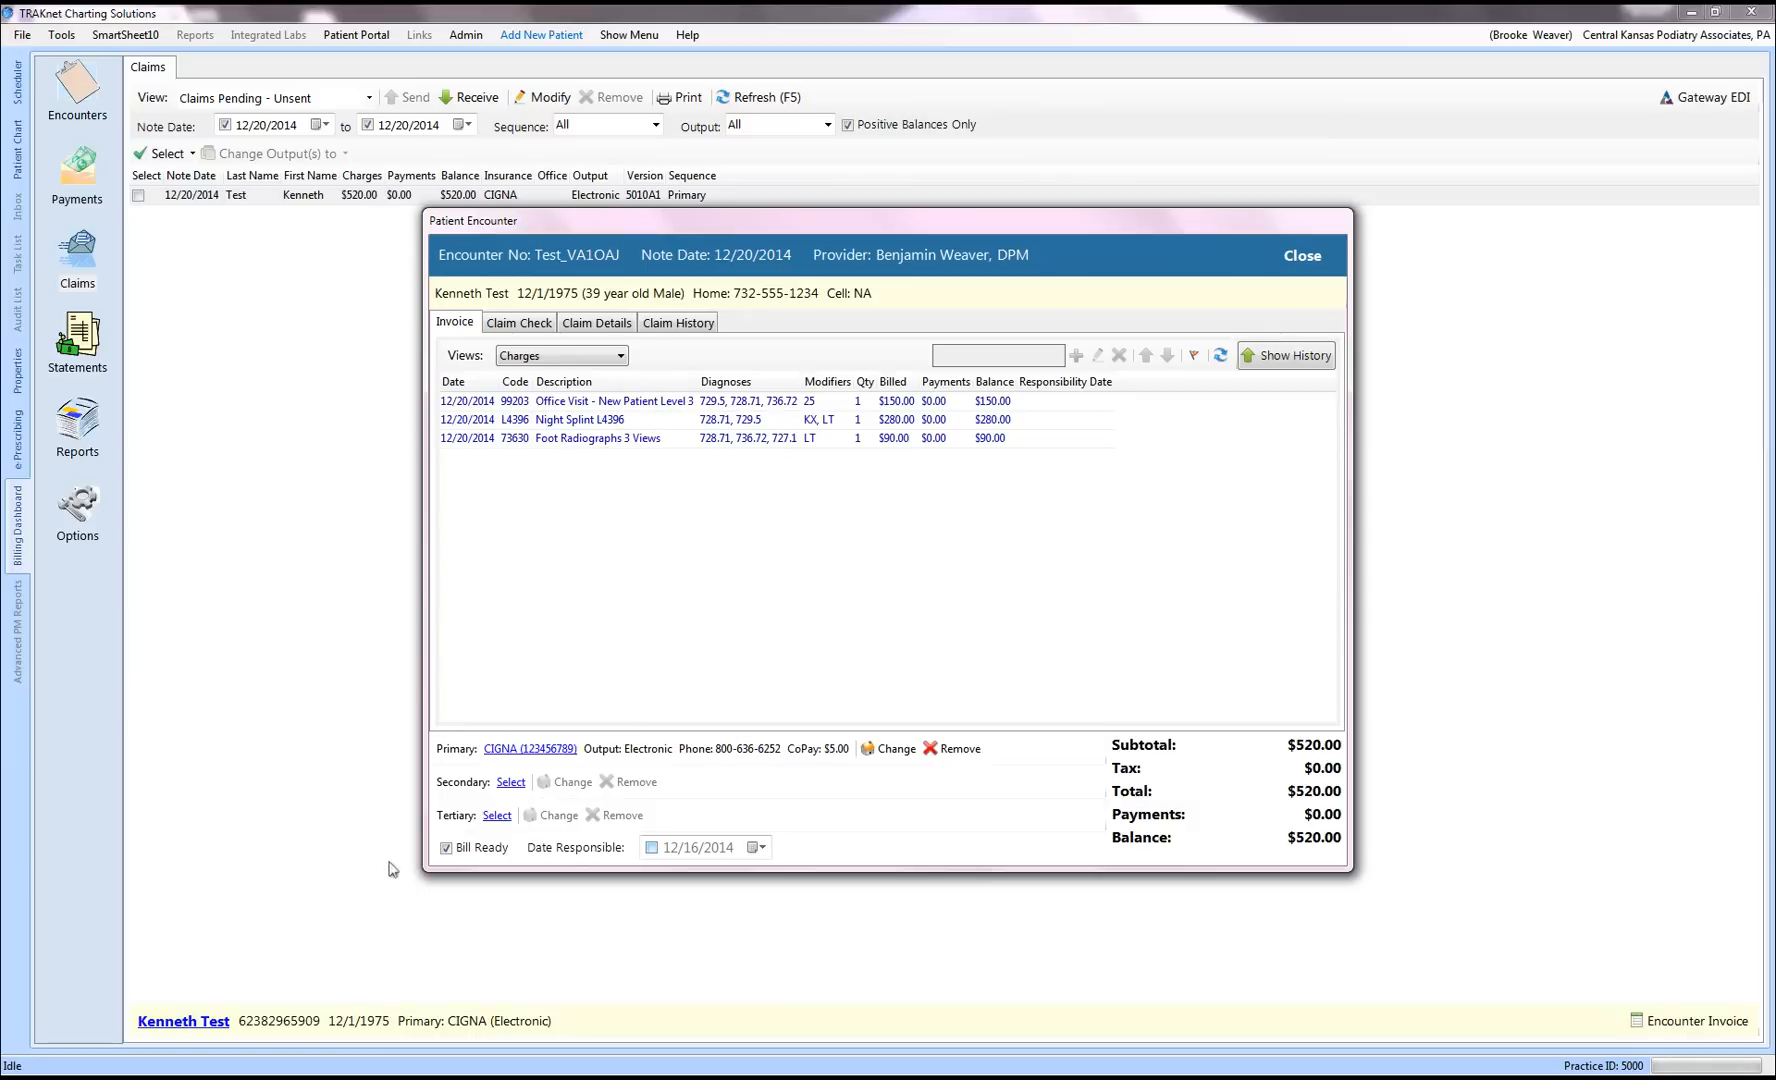
Step: Clear the encounter's Bill Ready flag and review the Night Splint L4396 charge without changes
{"action": "left_click", "coordinate": [446, 848]}
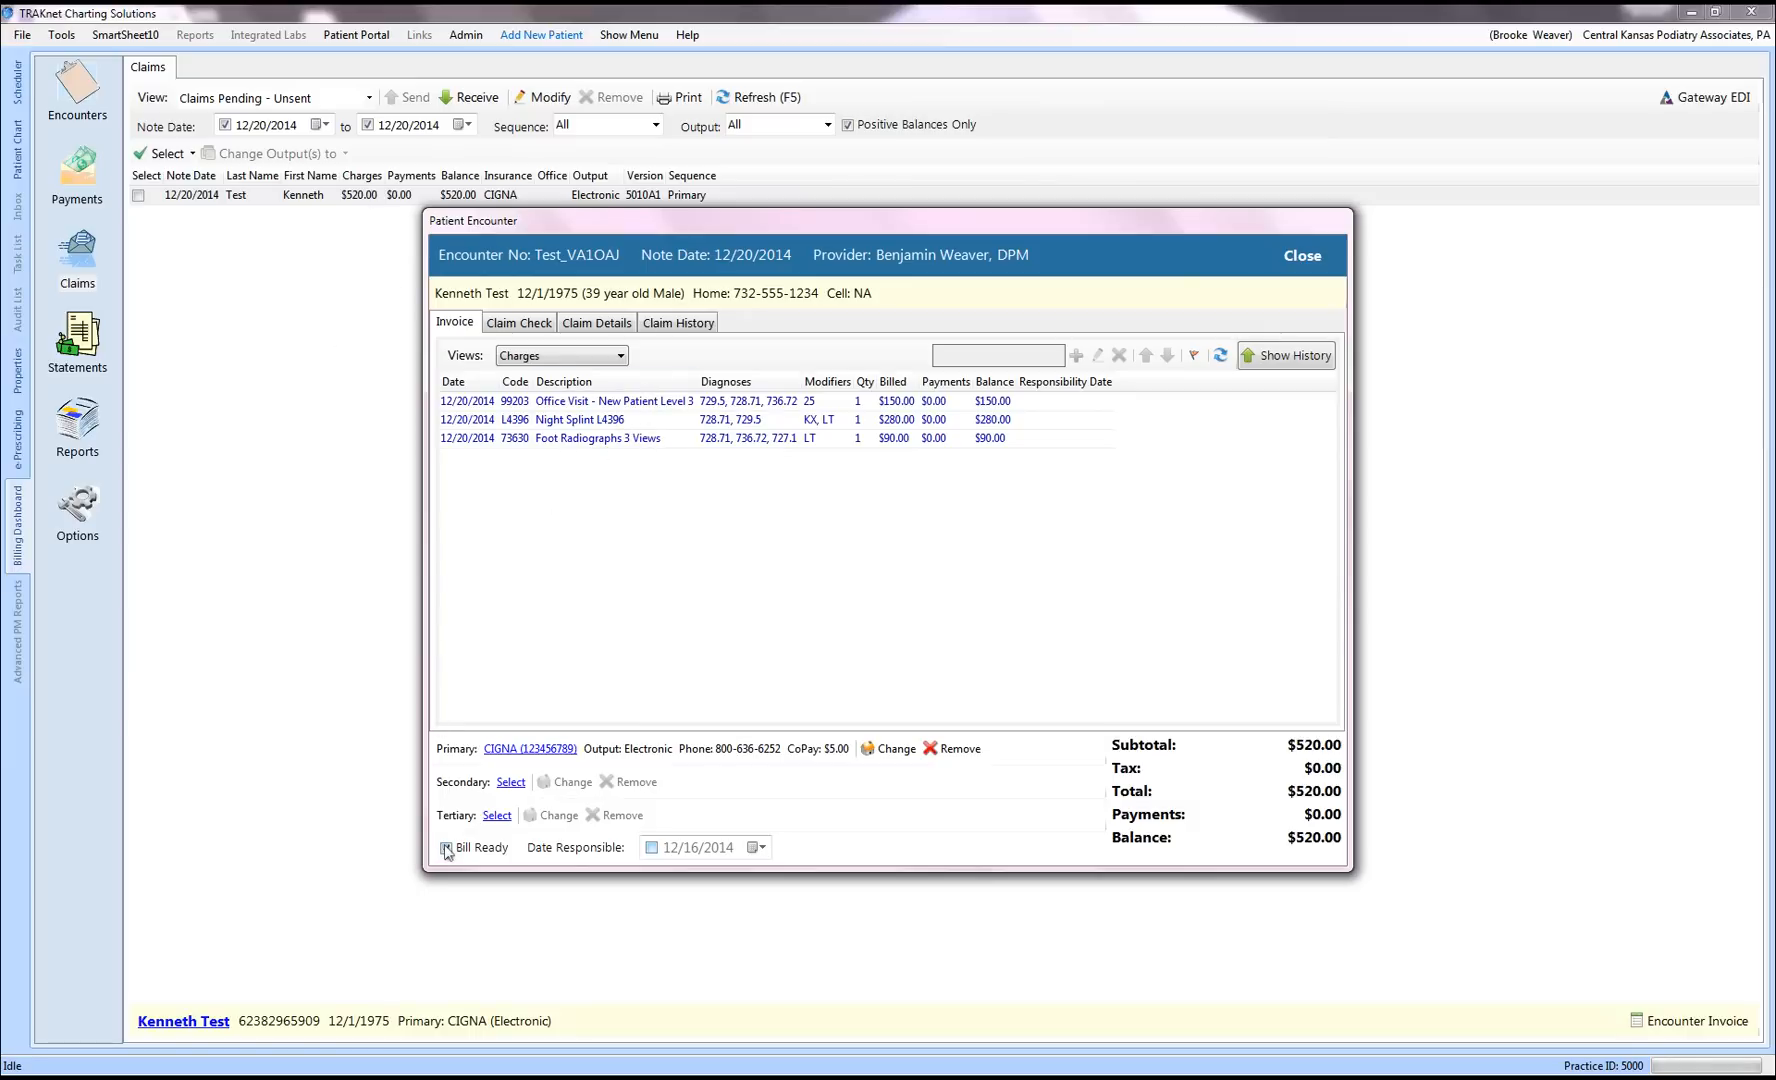
{"action": "left_click", "coordinate": [567, 424]}
{"action": "double_click", "coordinate": [567, 424]}
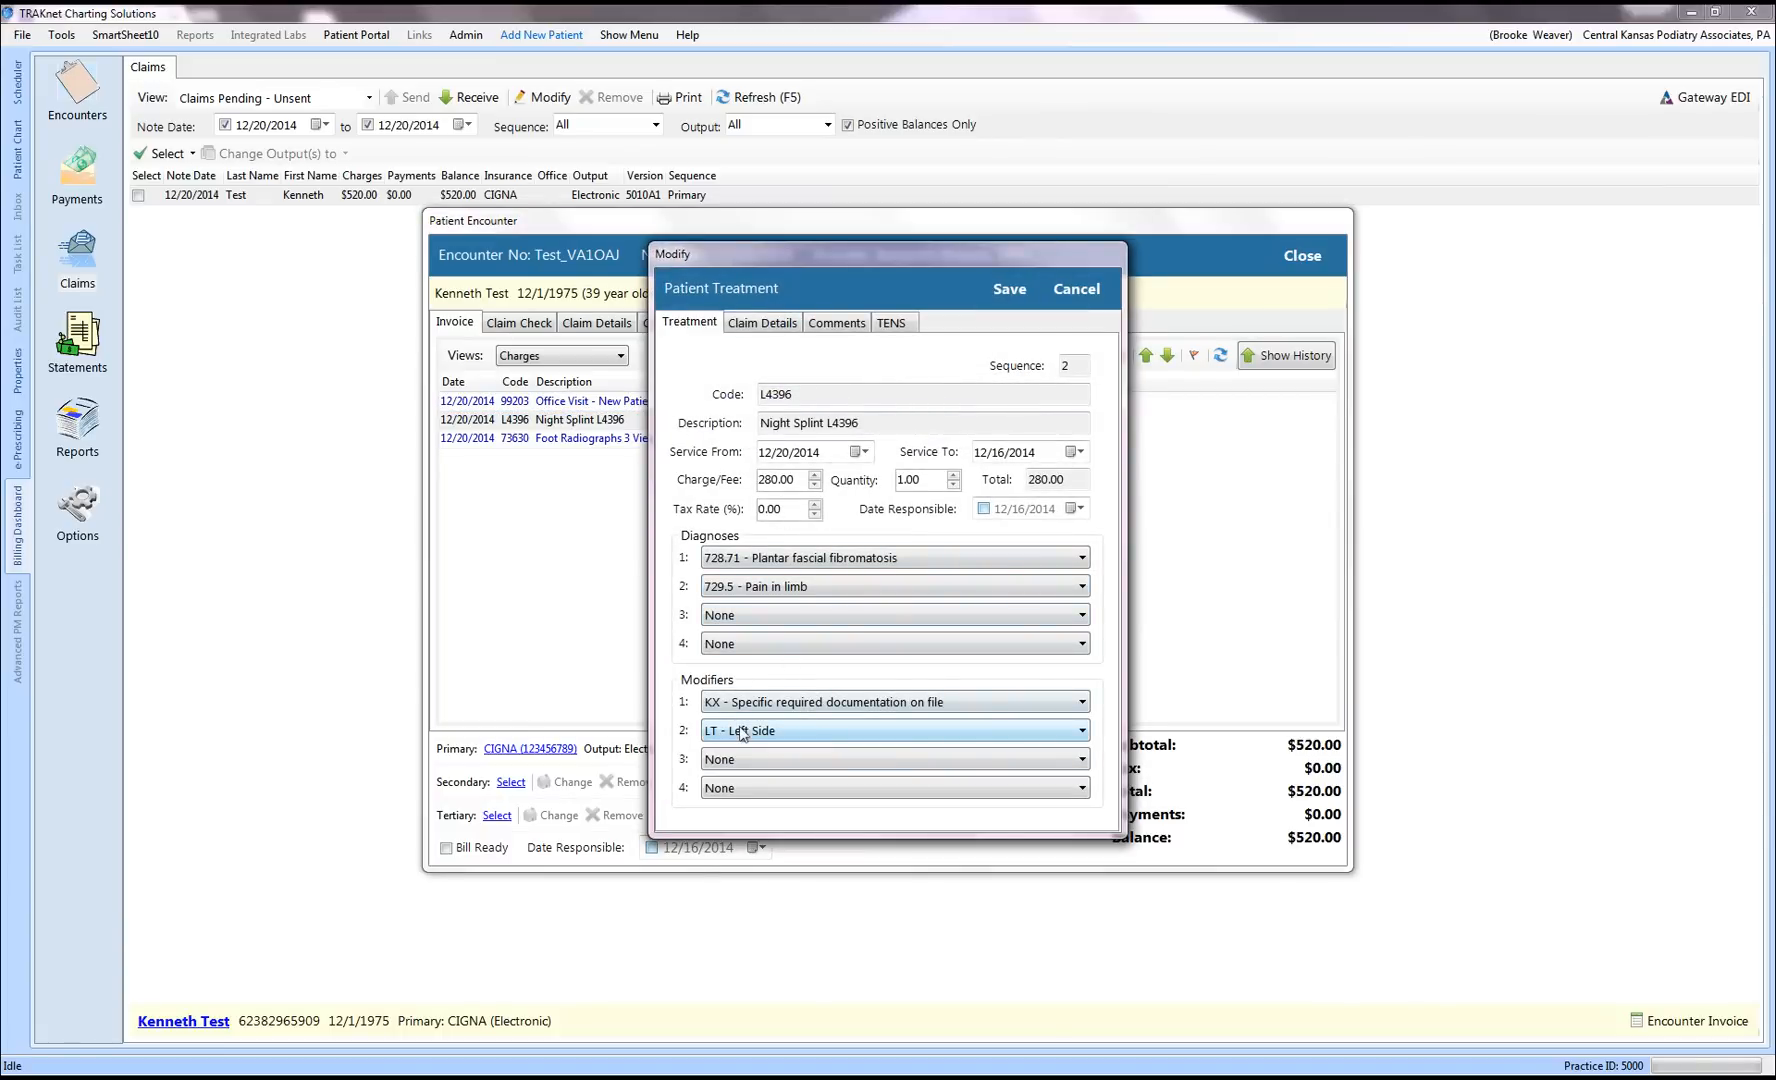
{"action": "left_click", "coordinate": [1076, 289]}
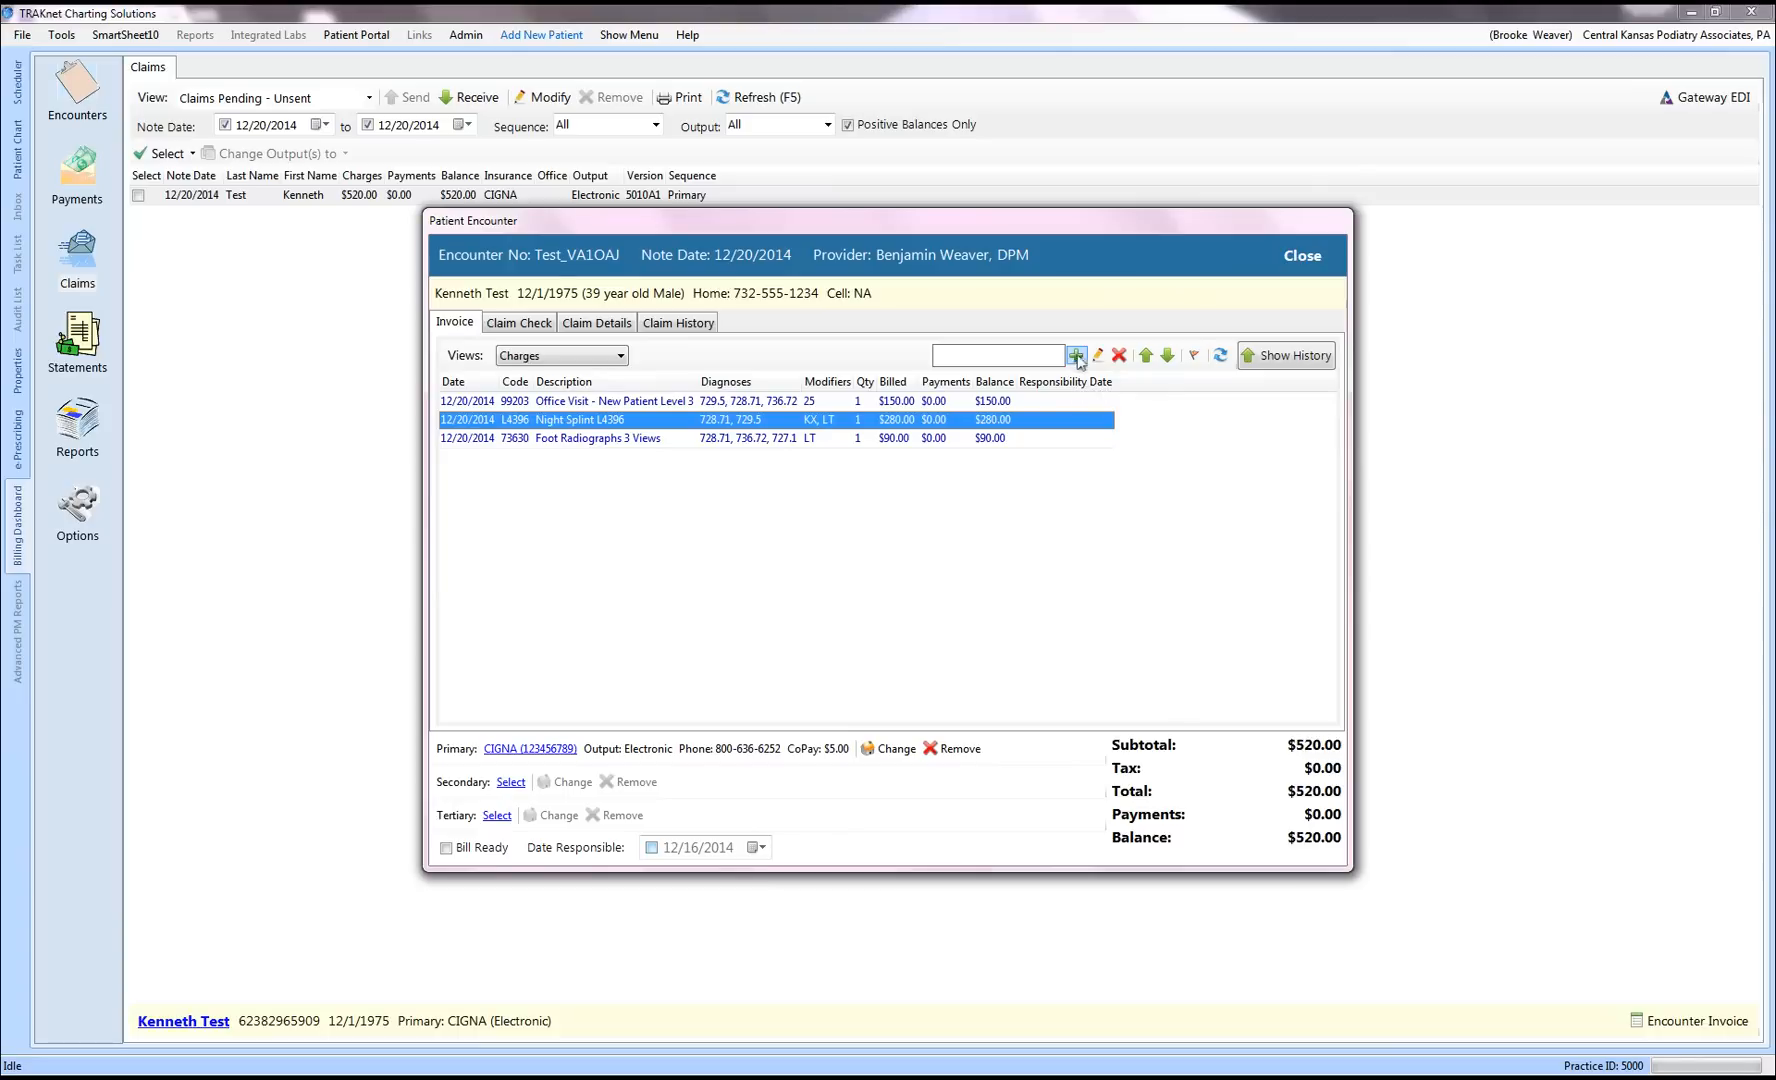
Step: Return Night Splint to the bottom, re-mark Bill Ready, close the invoice, and mark the CIGNA claim
{"action": "left_click", "coordinate": [1148, 358]}
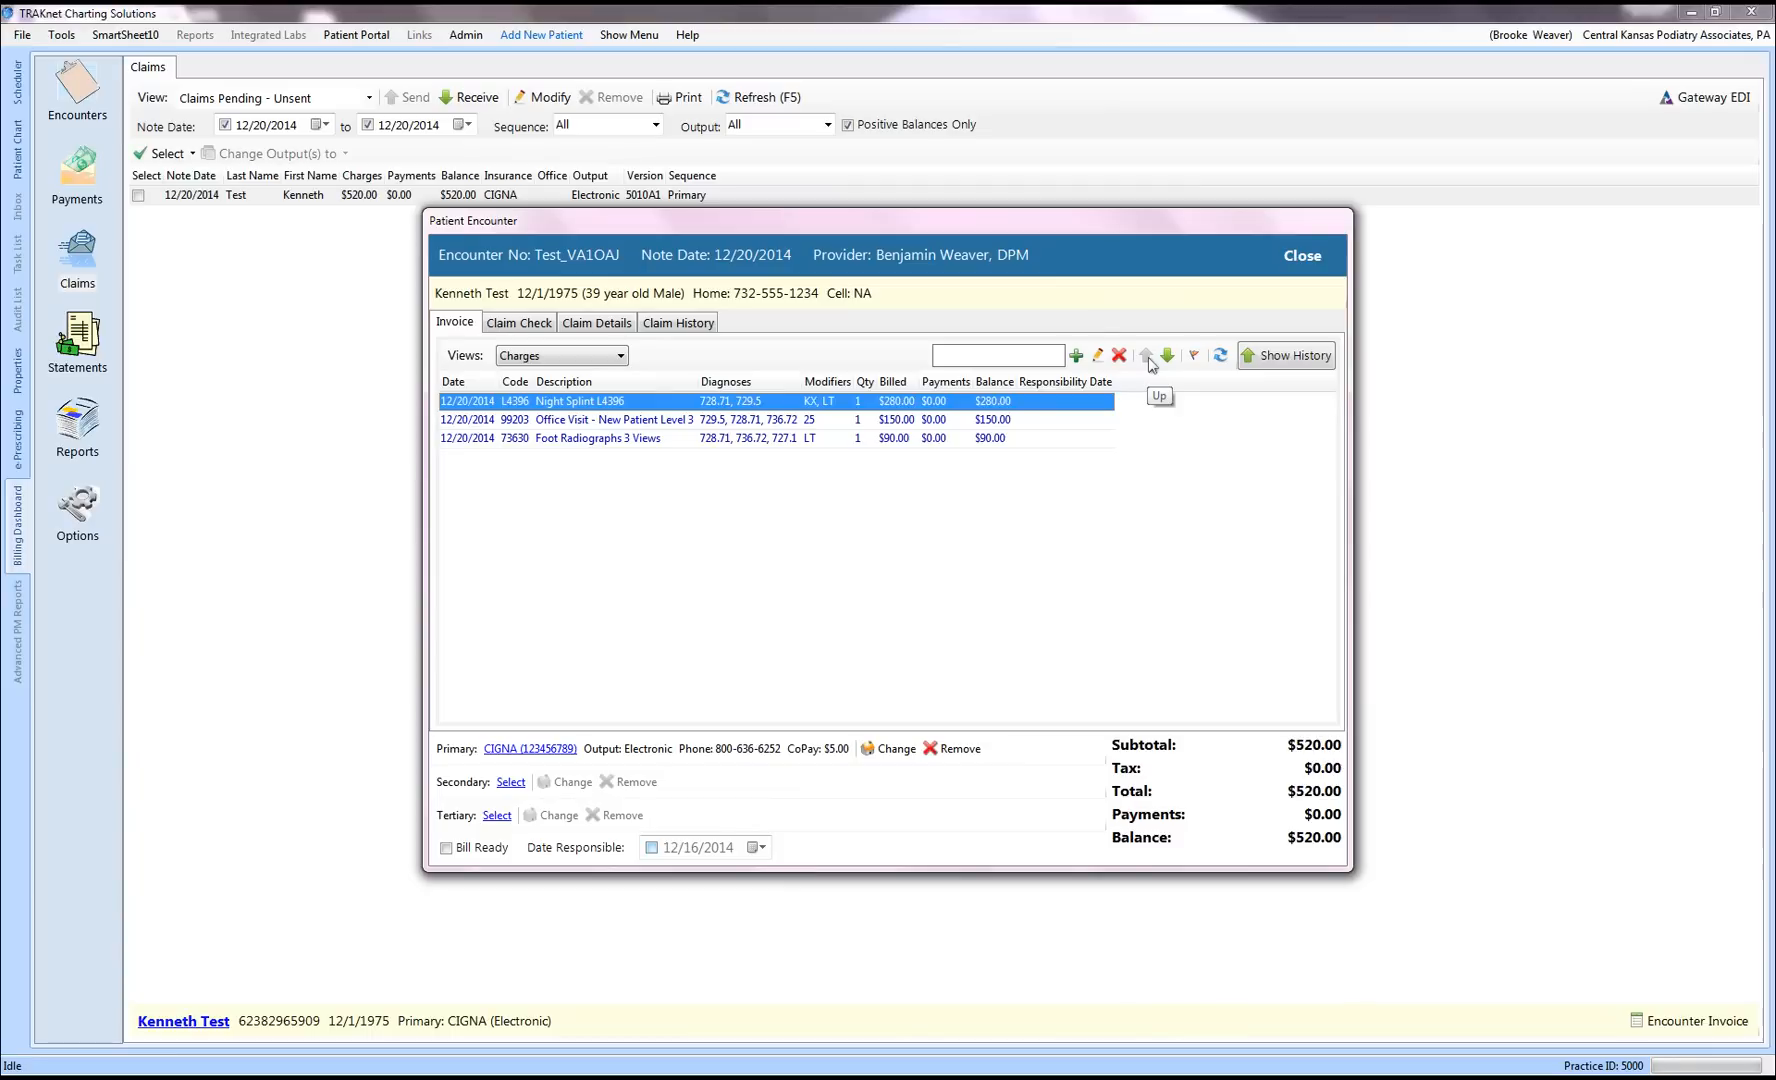
{"action": "left_click", "coordinate": [1168, 357]}
{"action": "left_click", "coordinate": [1168, 357]}
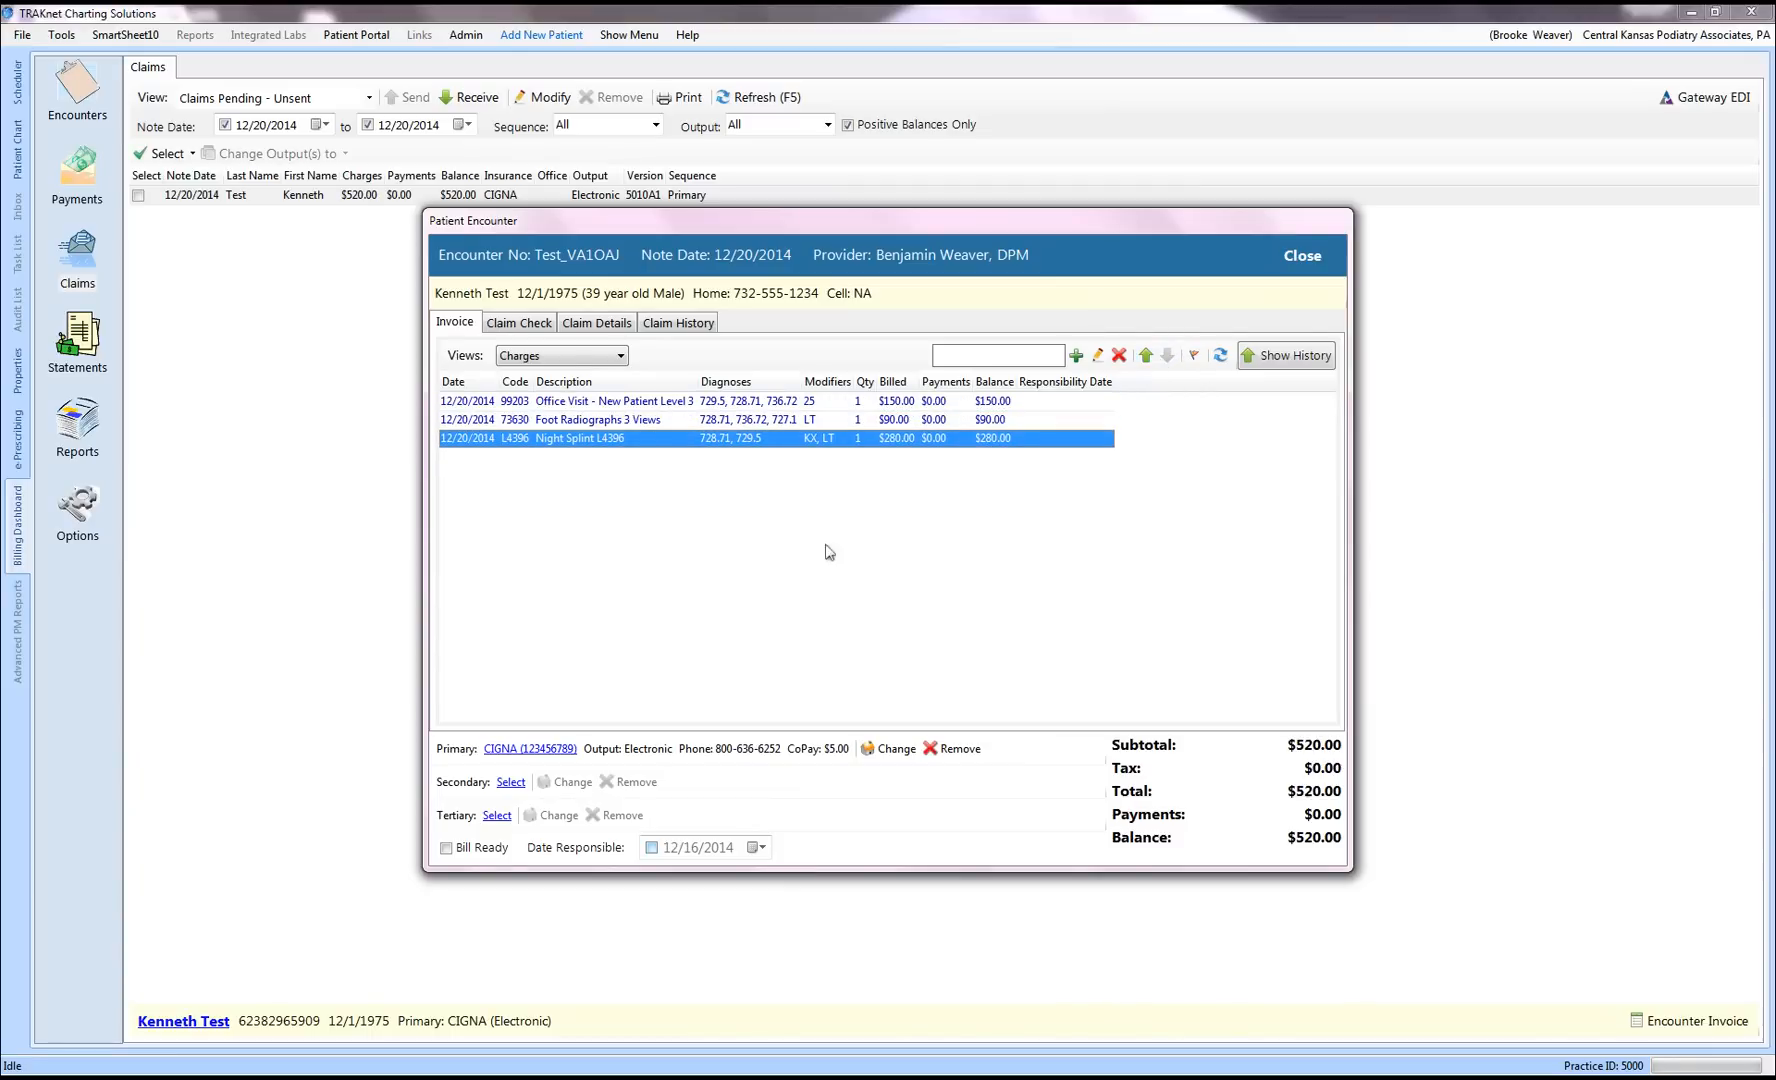
{"action": "left_click", "coordinate": [446, 848]}
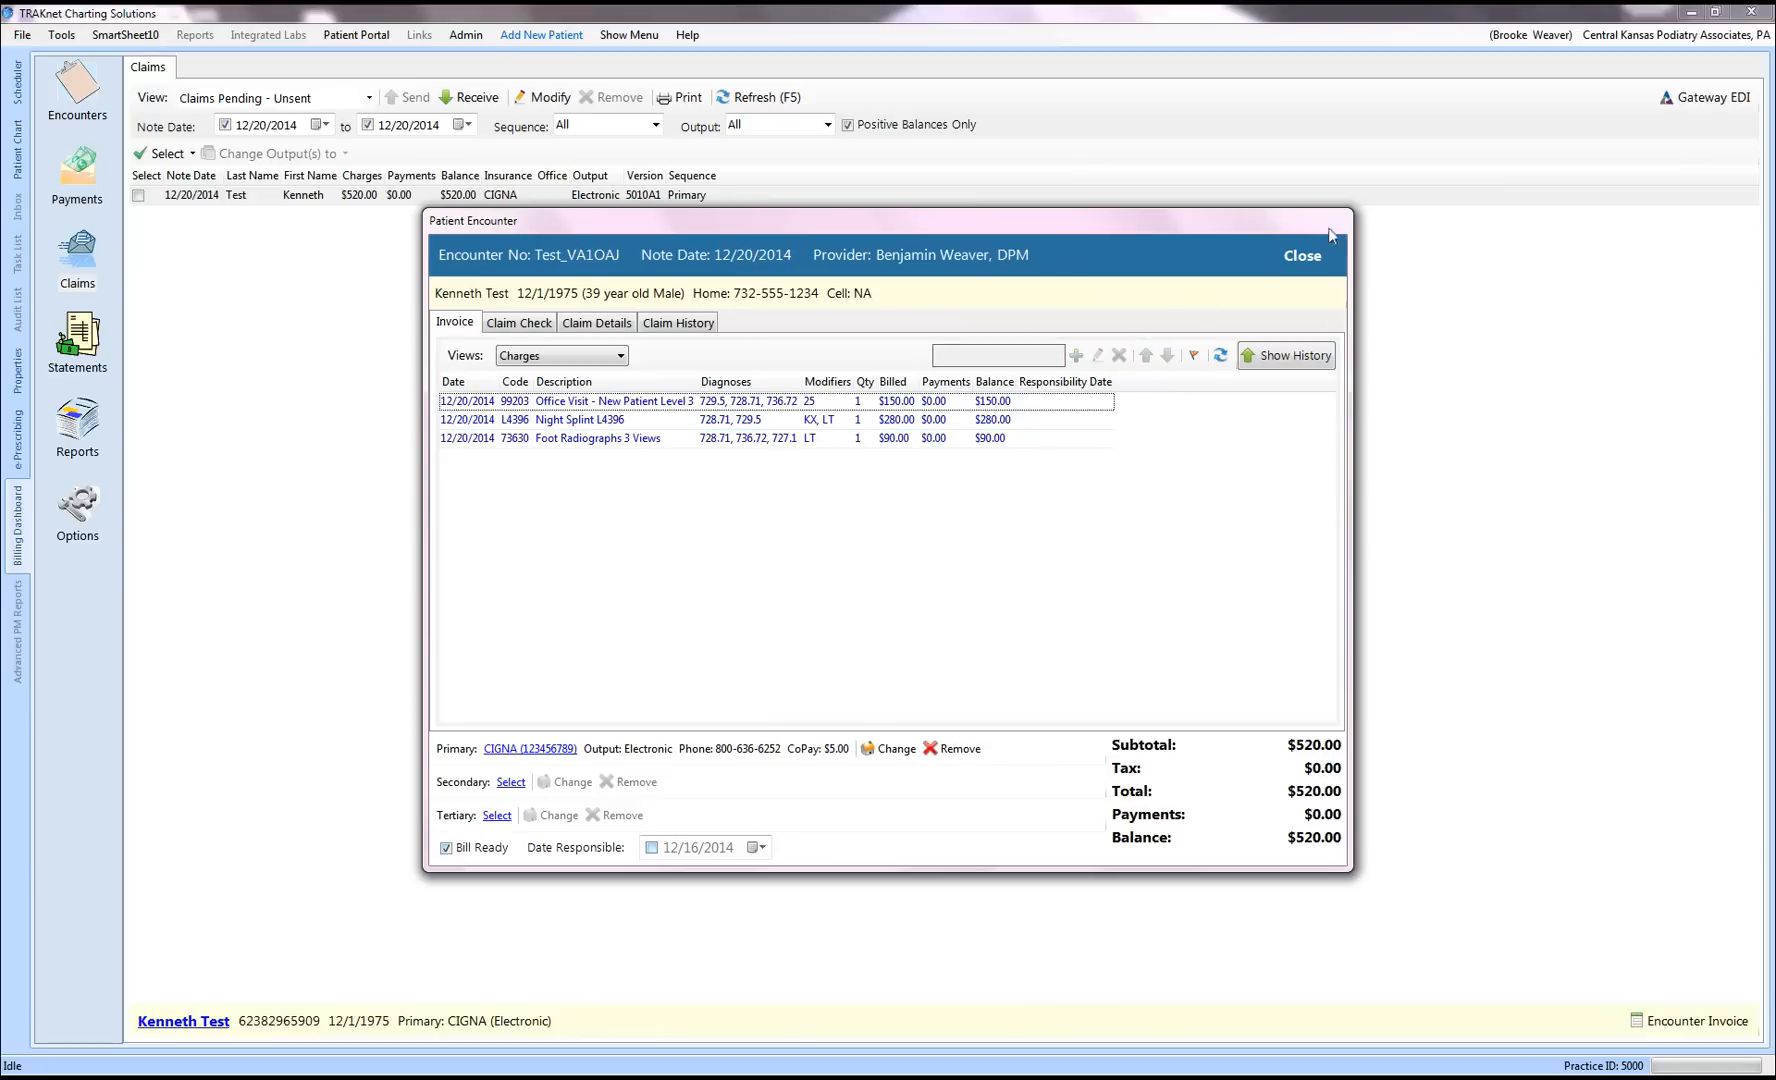
{"action": "left_click", "coordinate": [1302, 256]}
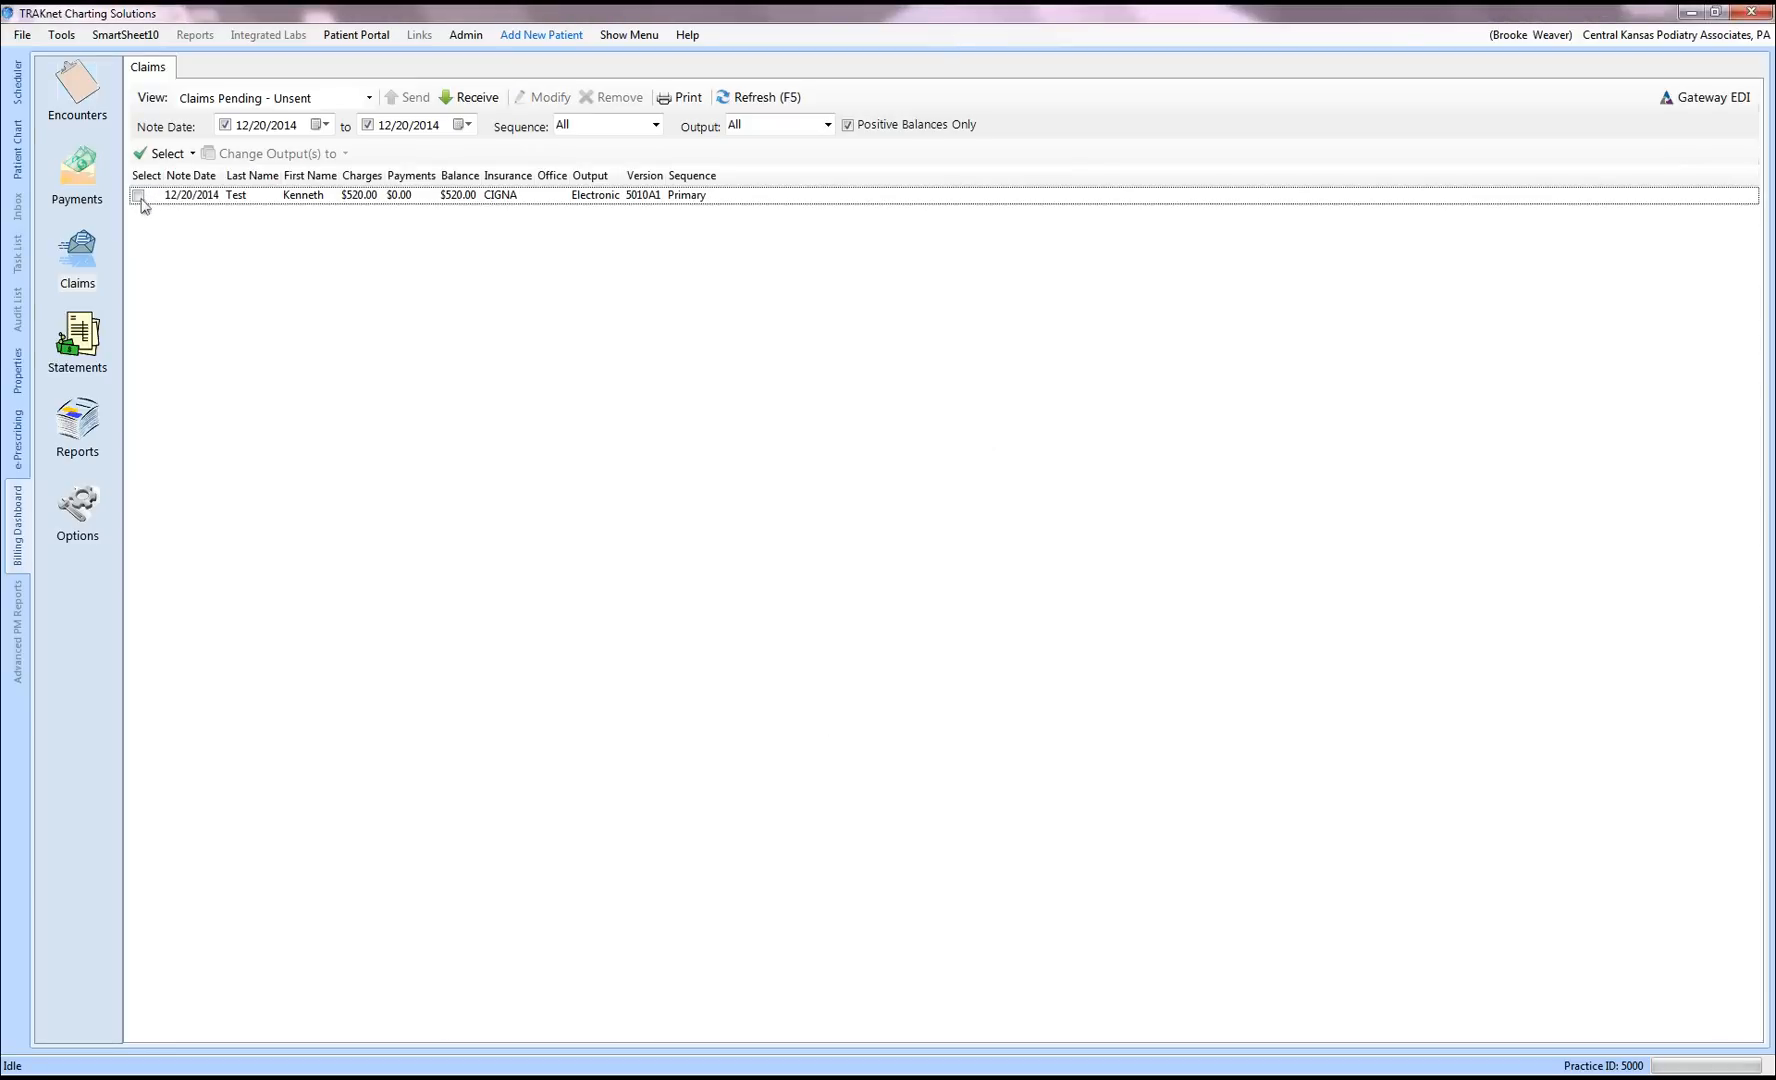
{"action": "left_click", "coordinate": [139, 196]}
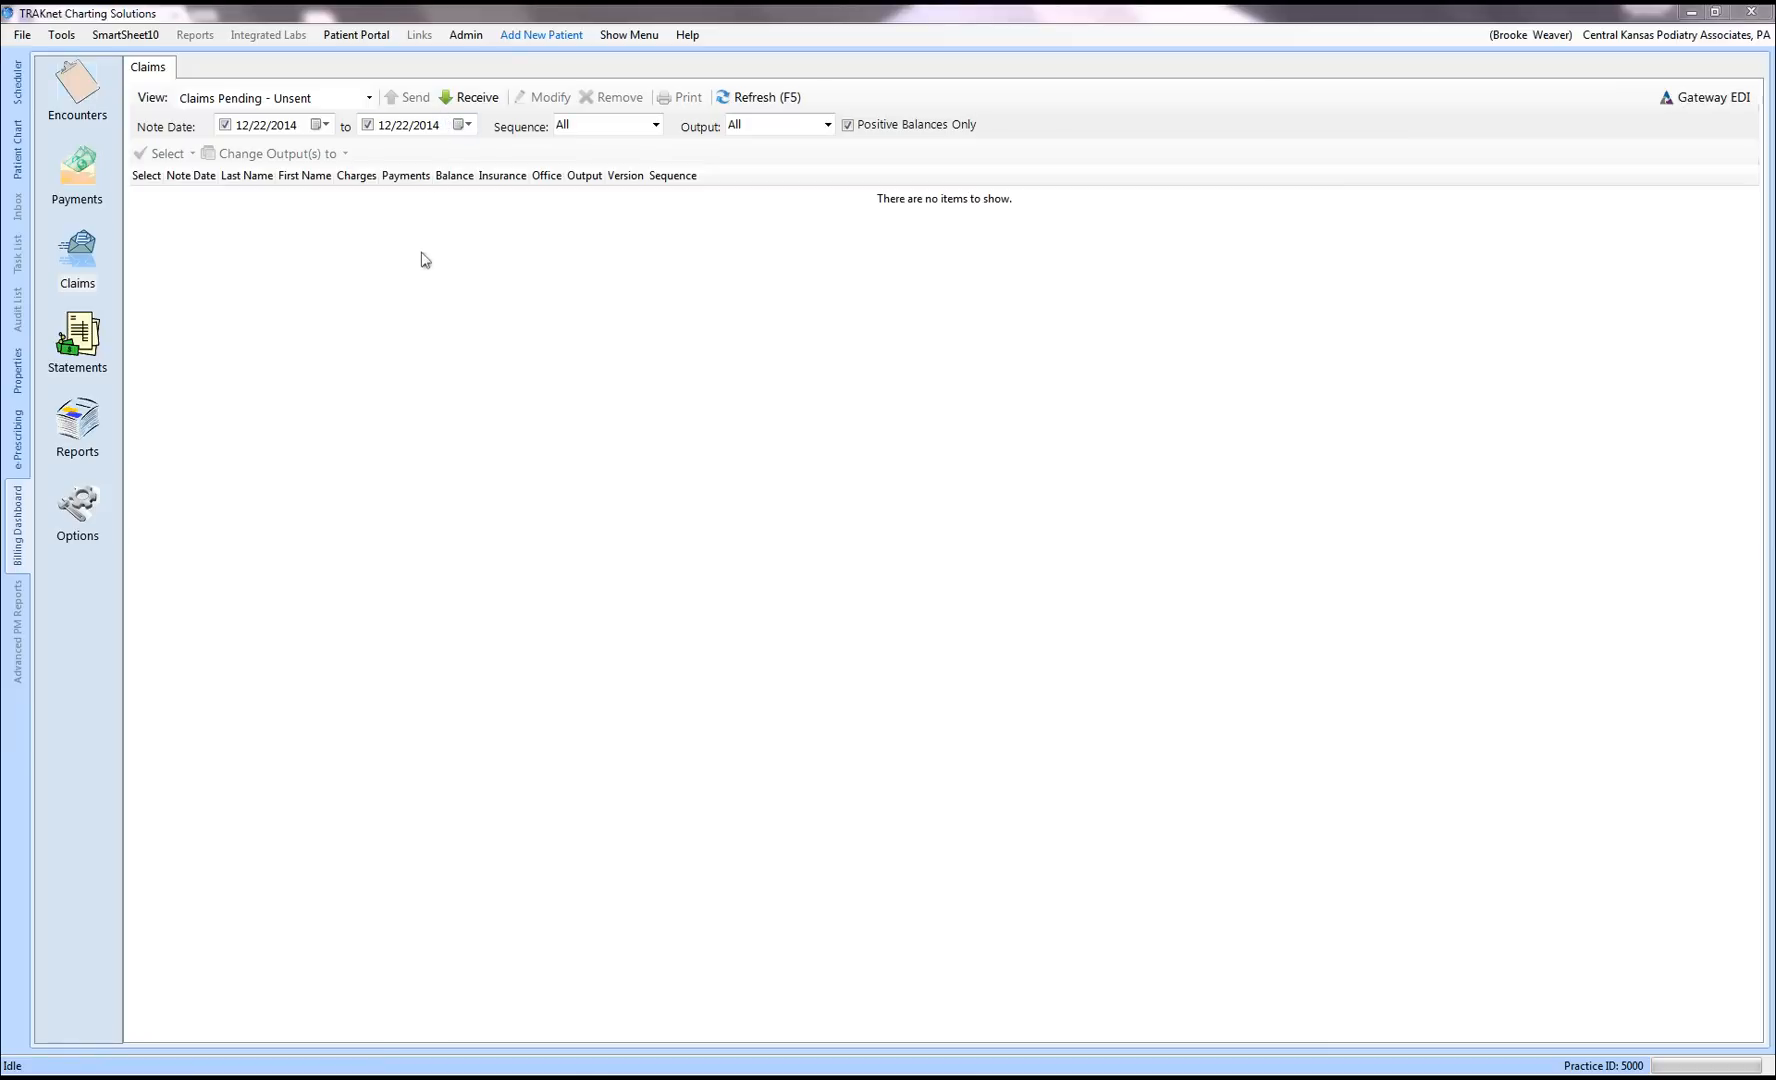
Step: Filter the payments list to Date Paid 12/22/2014 through 12/22/2014
{"action": "left_click", "coordinate": [82, 176]}
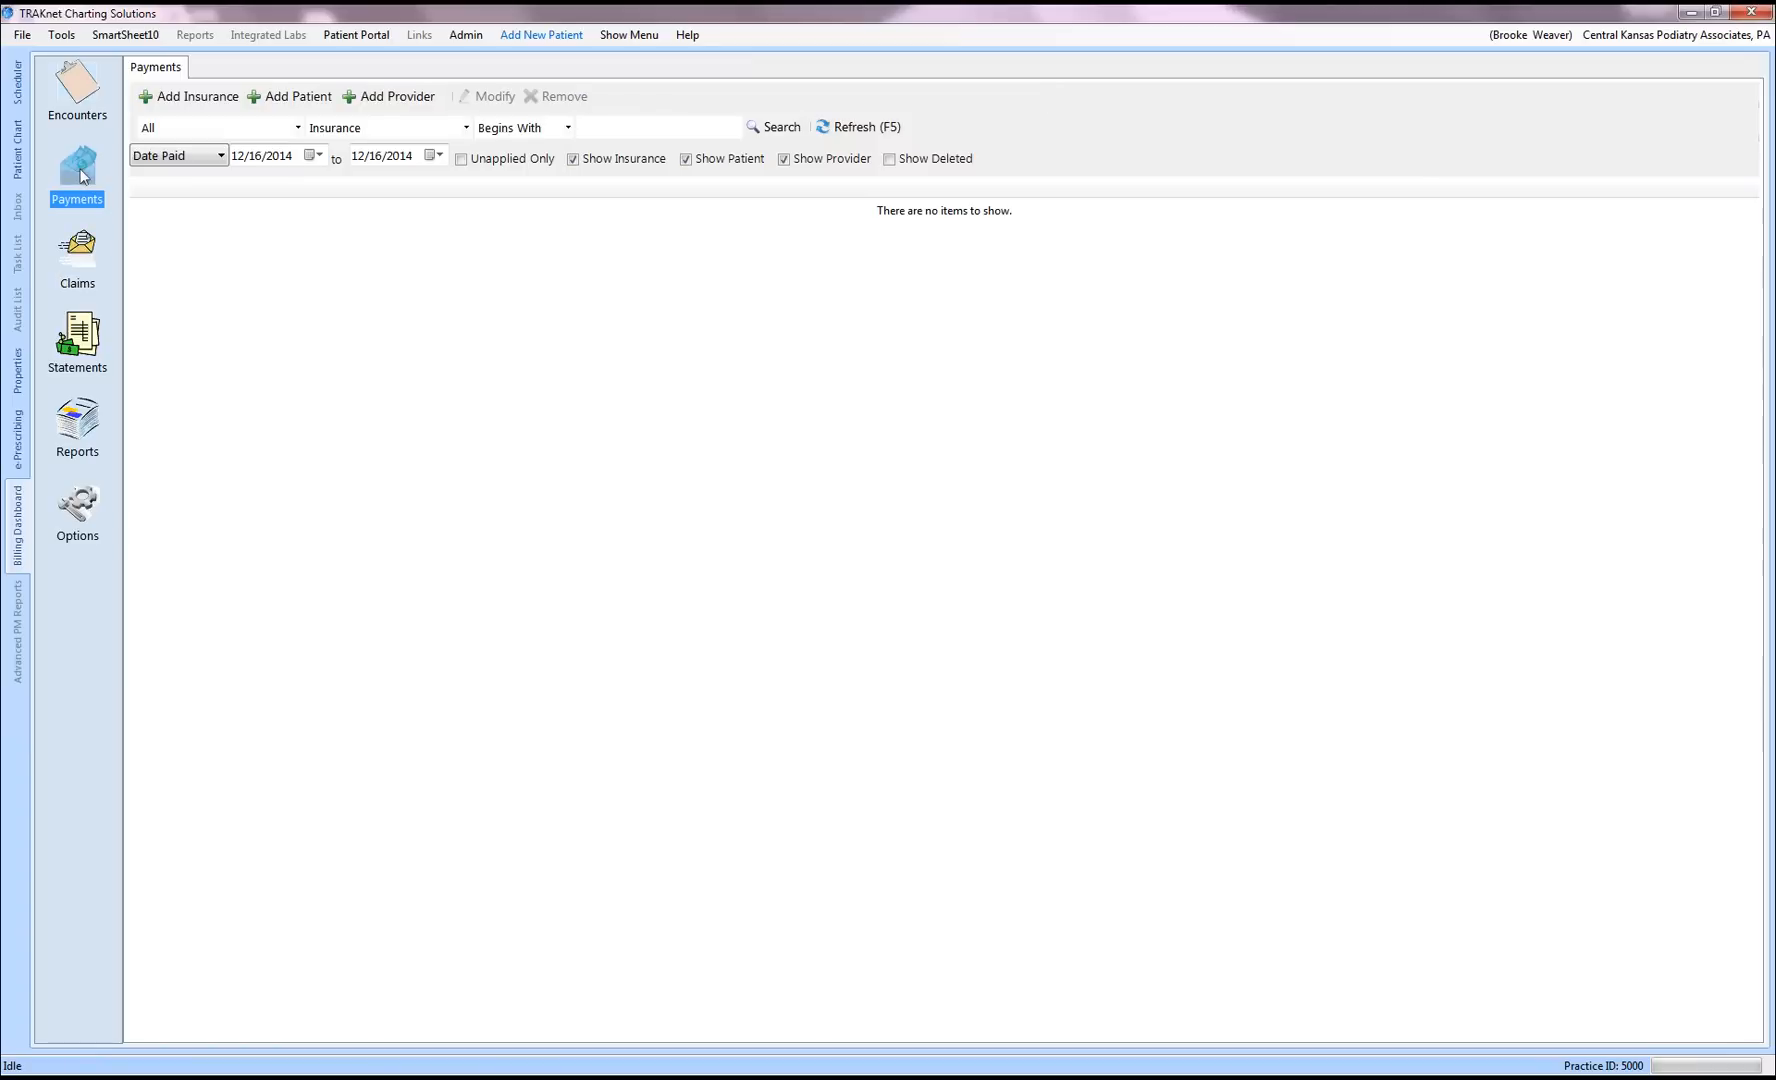
{"action": "left_click", "coordinate": [315, 156]}
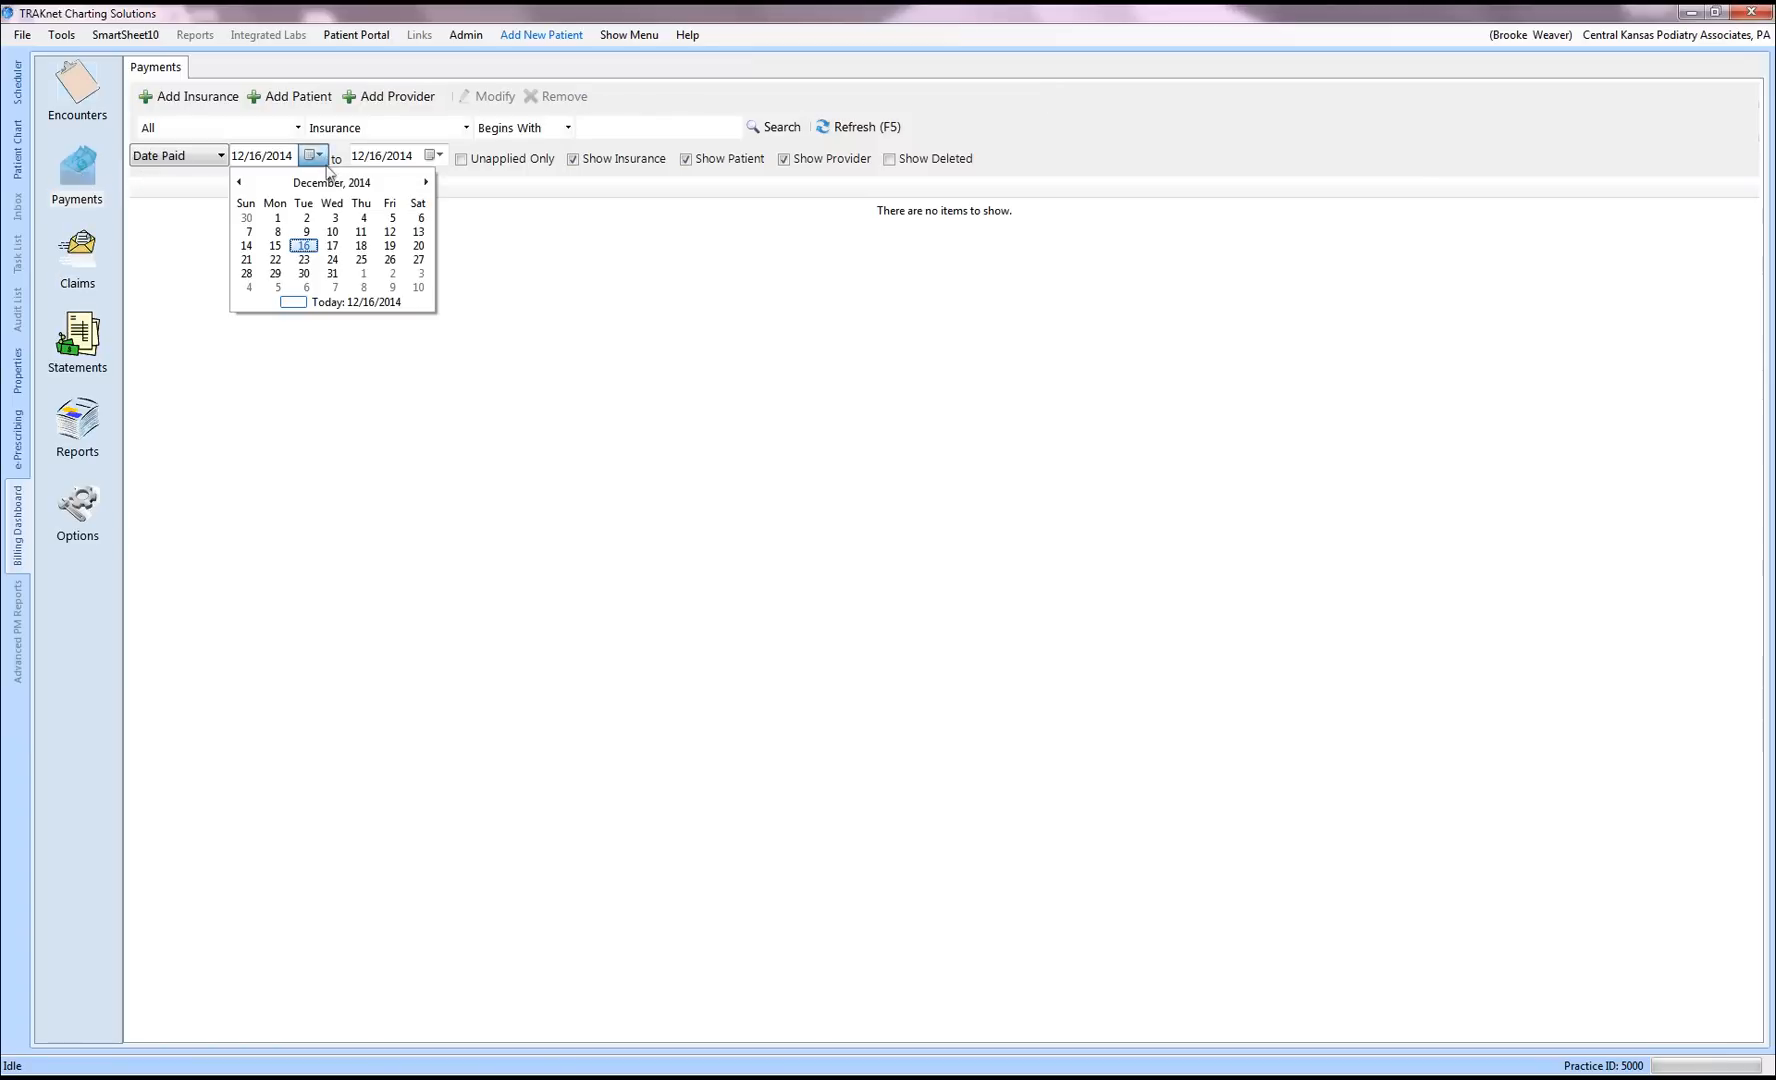
{"action": "left_click", "coordinate": [276, 259]}
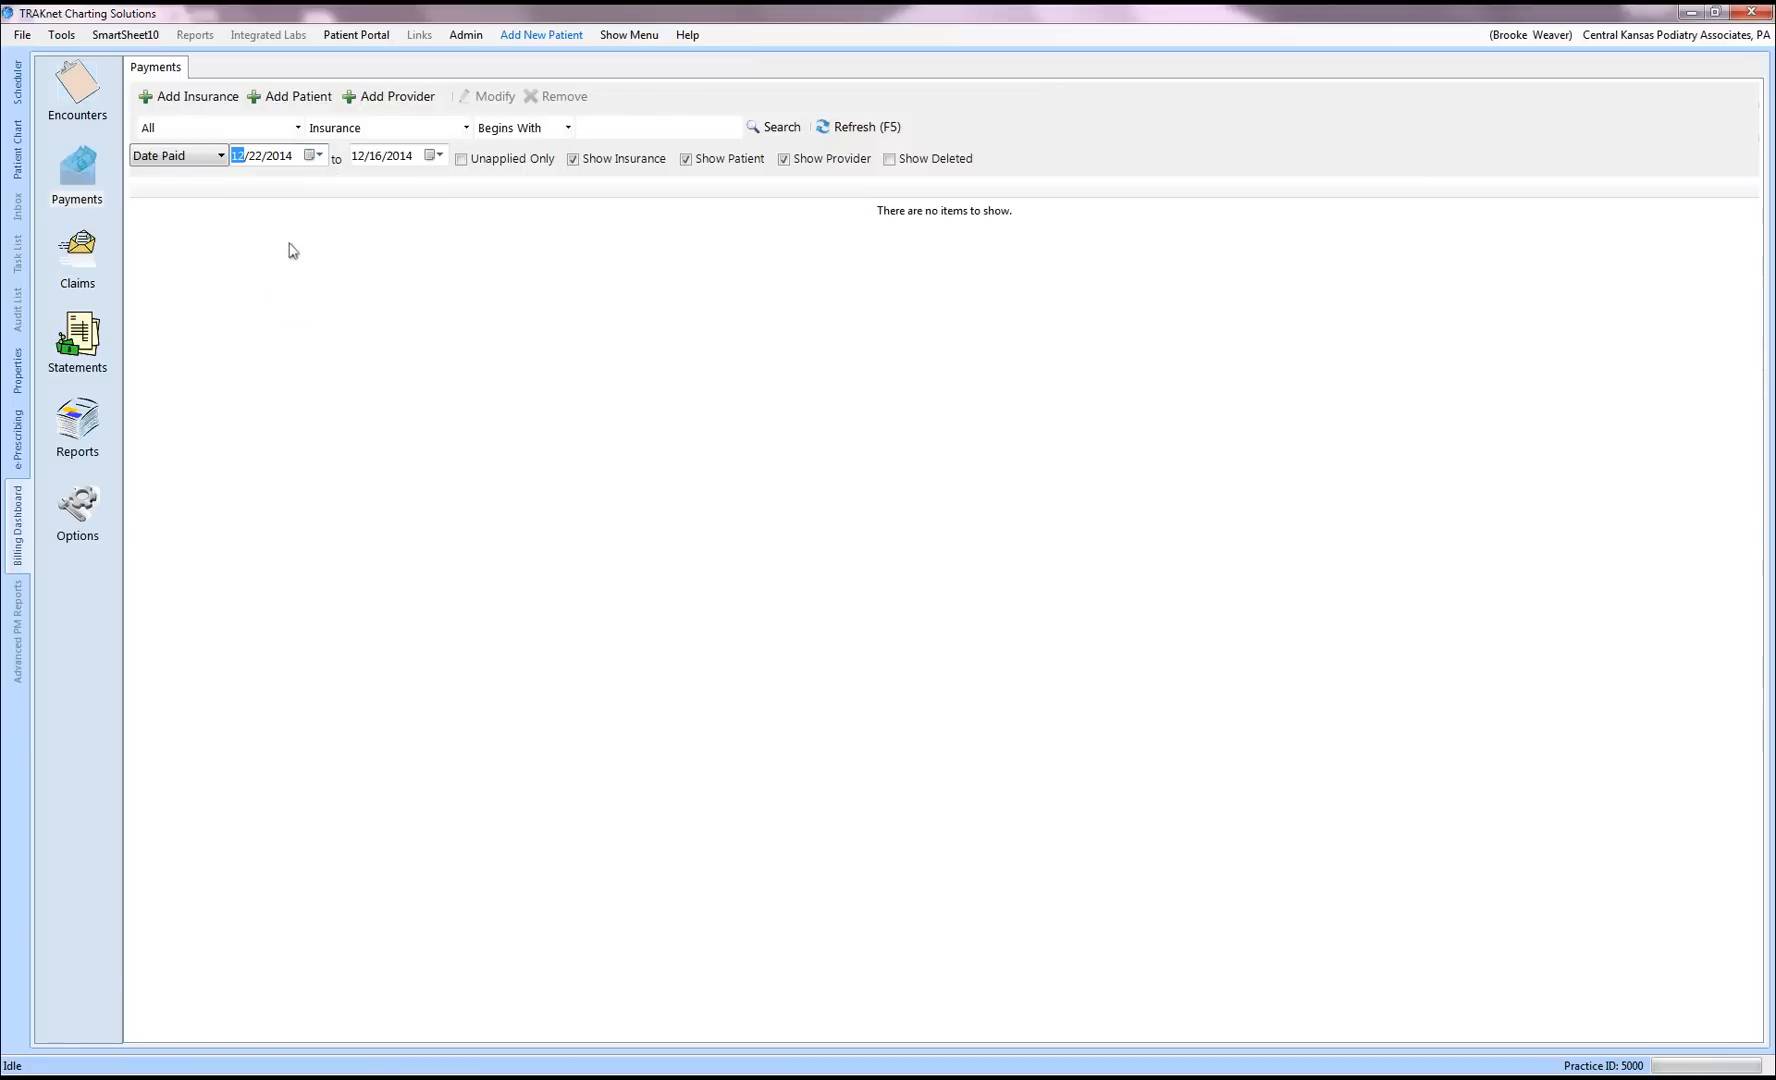
{"action": "left_click", "coordinate": [433, 156]}
{"action": "left_click", "coordinate": [396, 260]}
Step: Start a new insurance payment with CIGNA as the paying insurer
{"action": "left_click", "coordinate": [199, 97]}
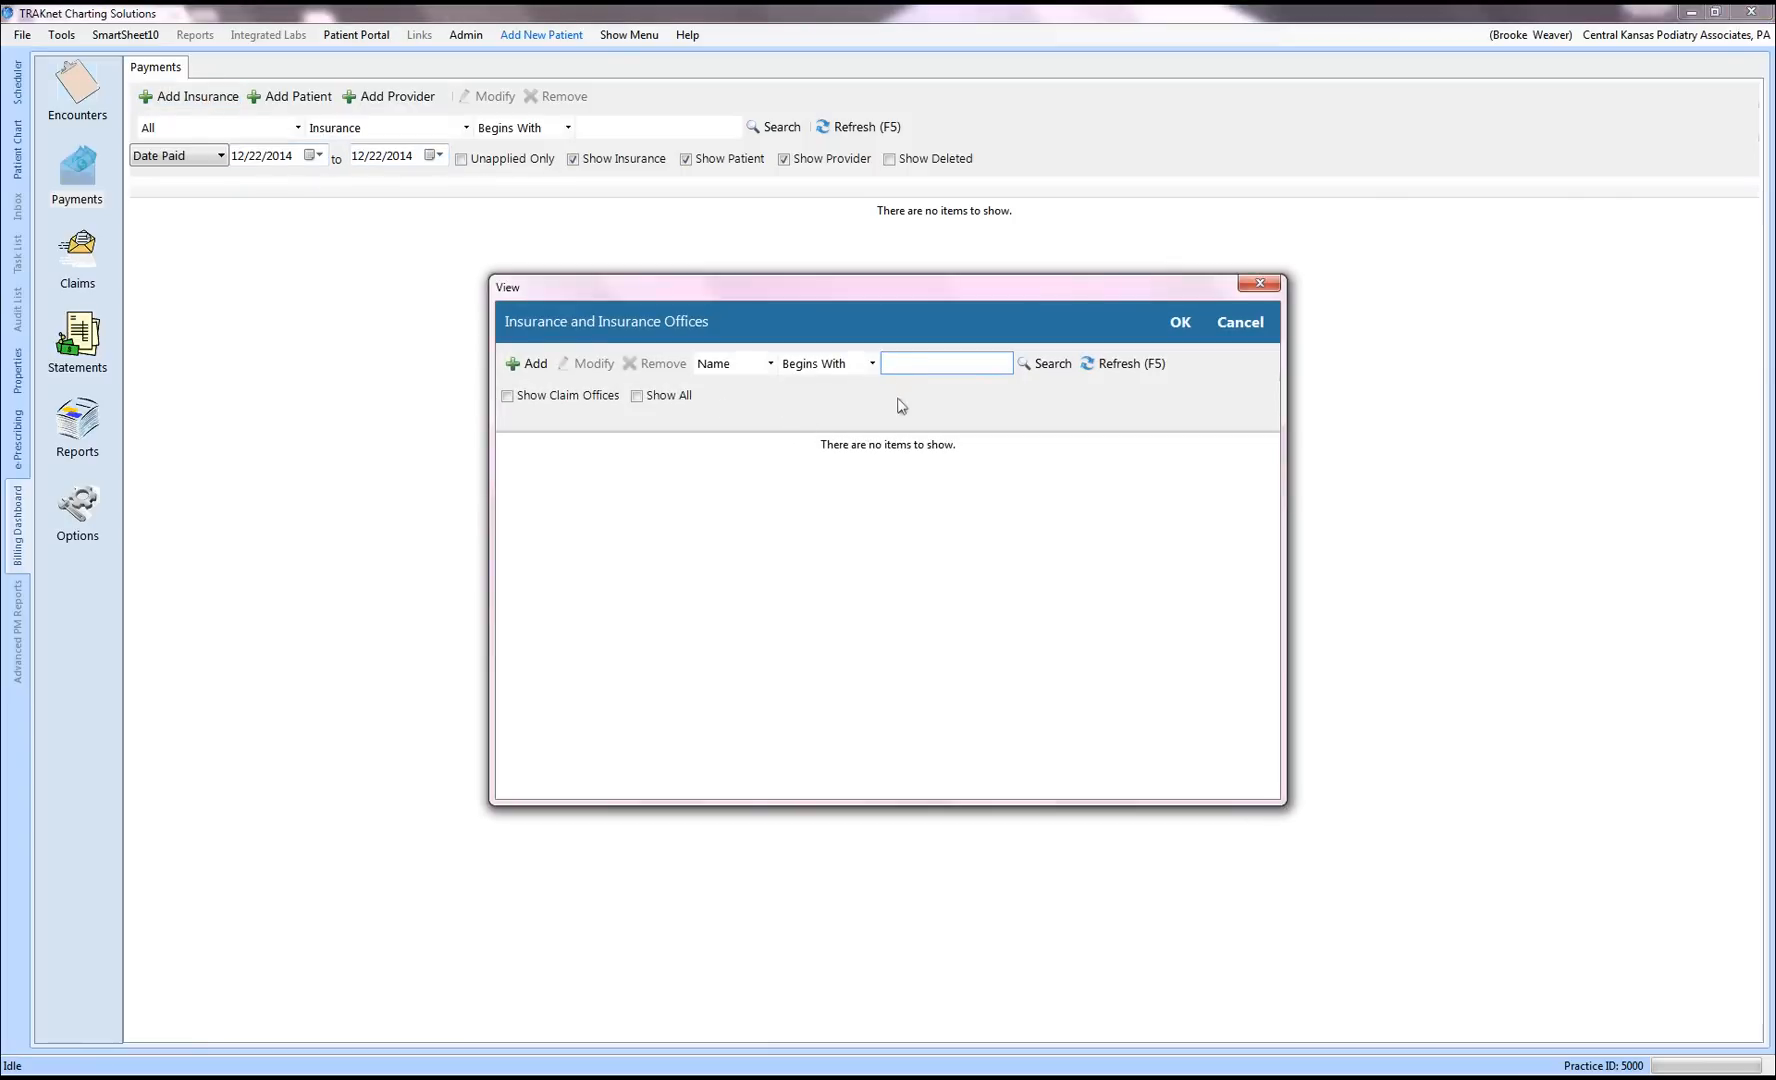
{"action": "key", "text": "Return"}
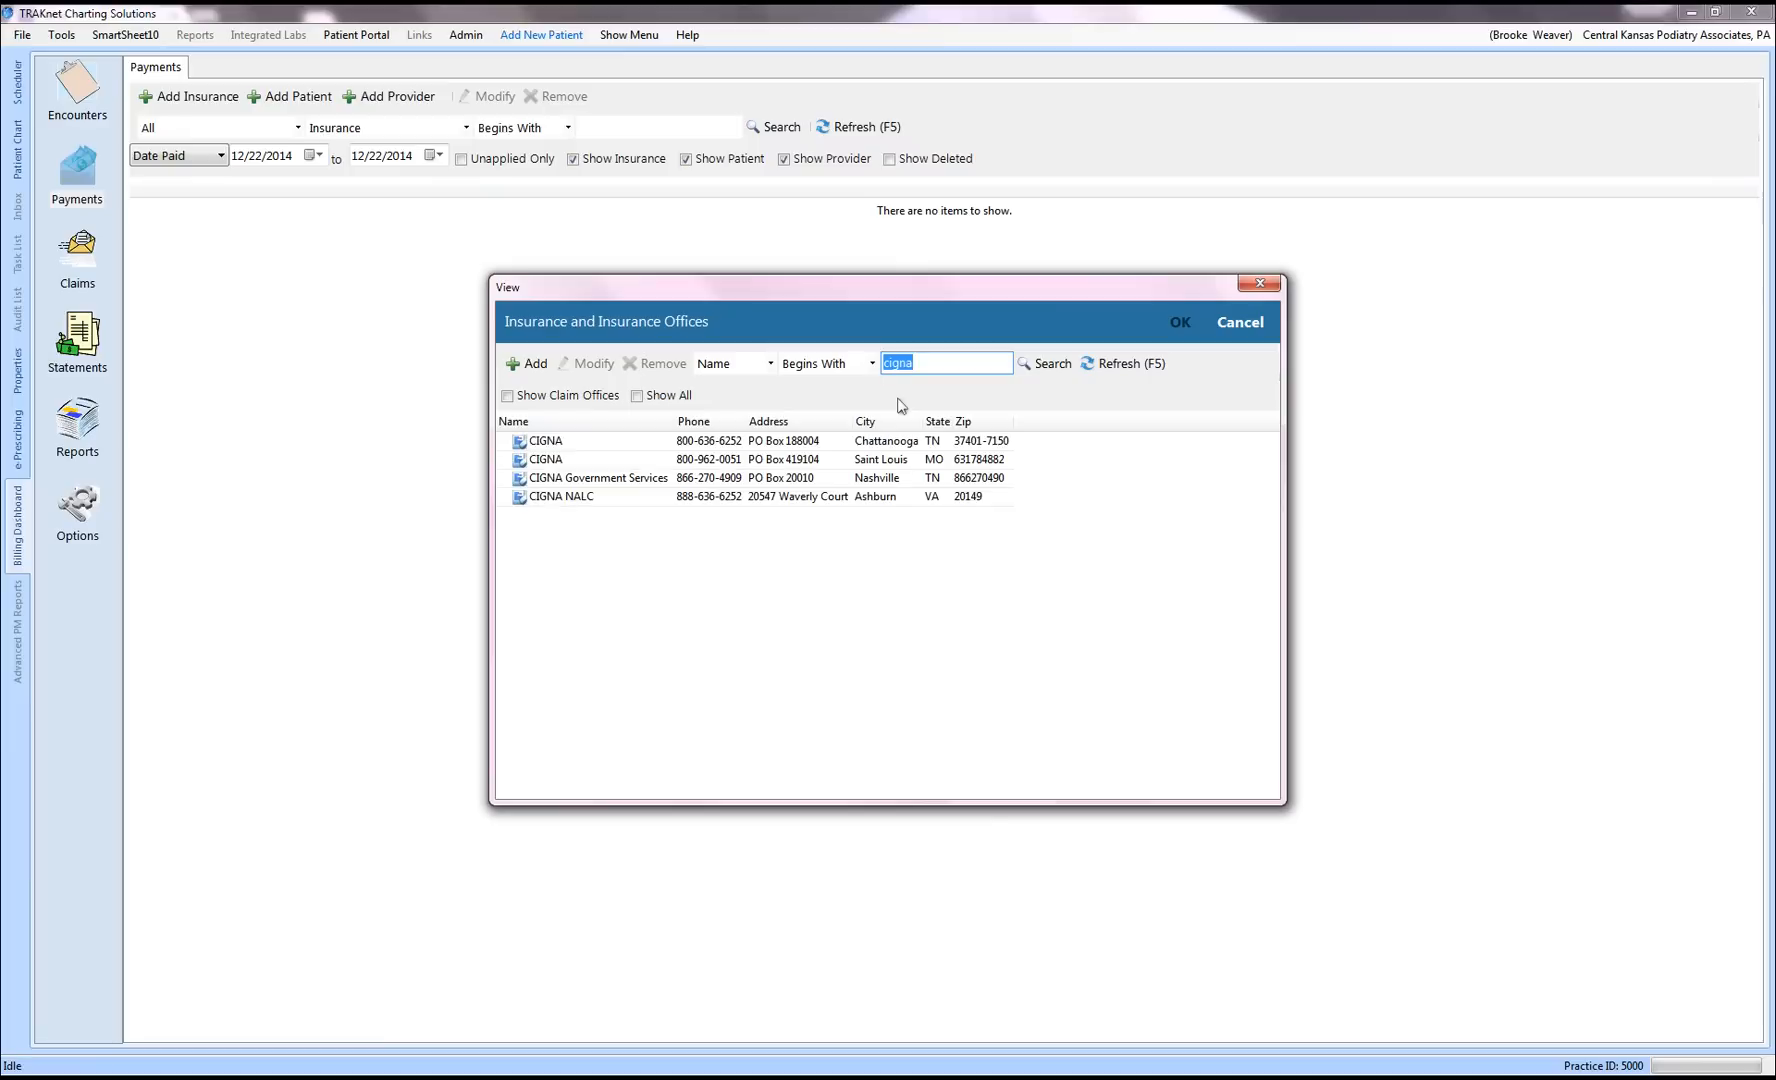
{"action": "left_click", "coordinate": [1180, 323]}
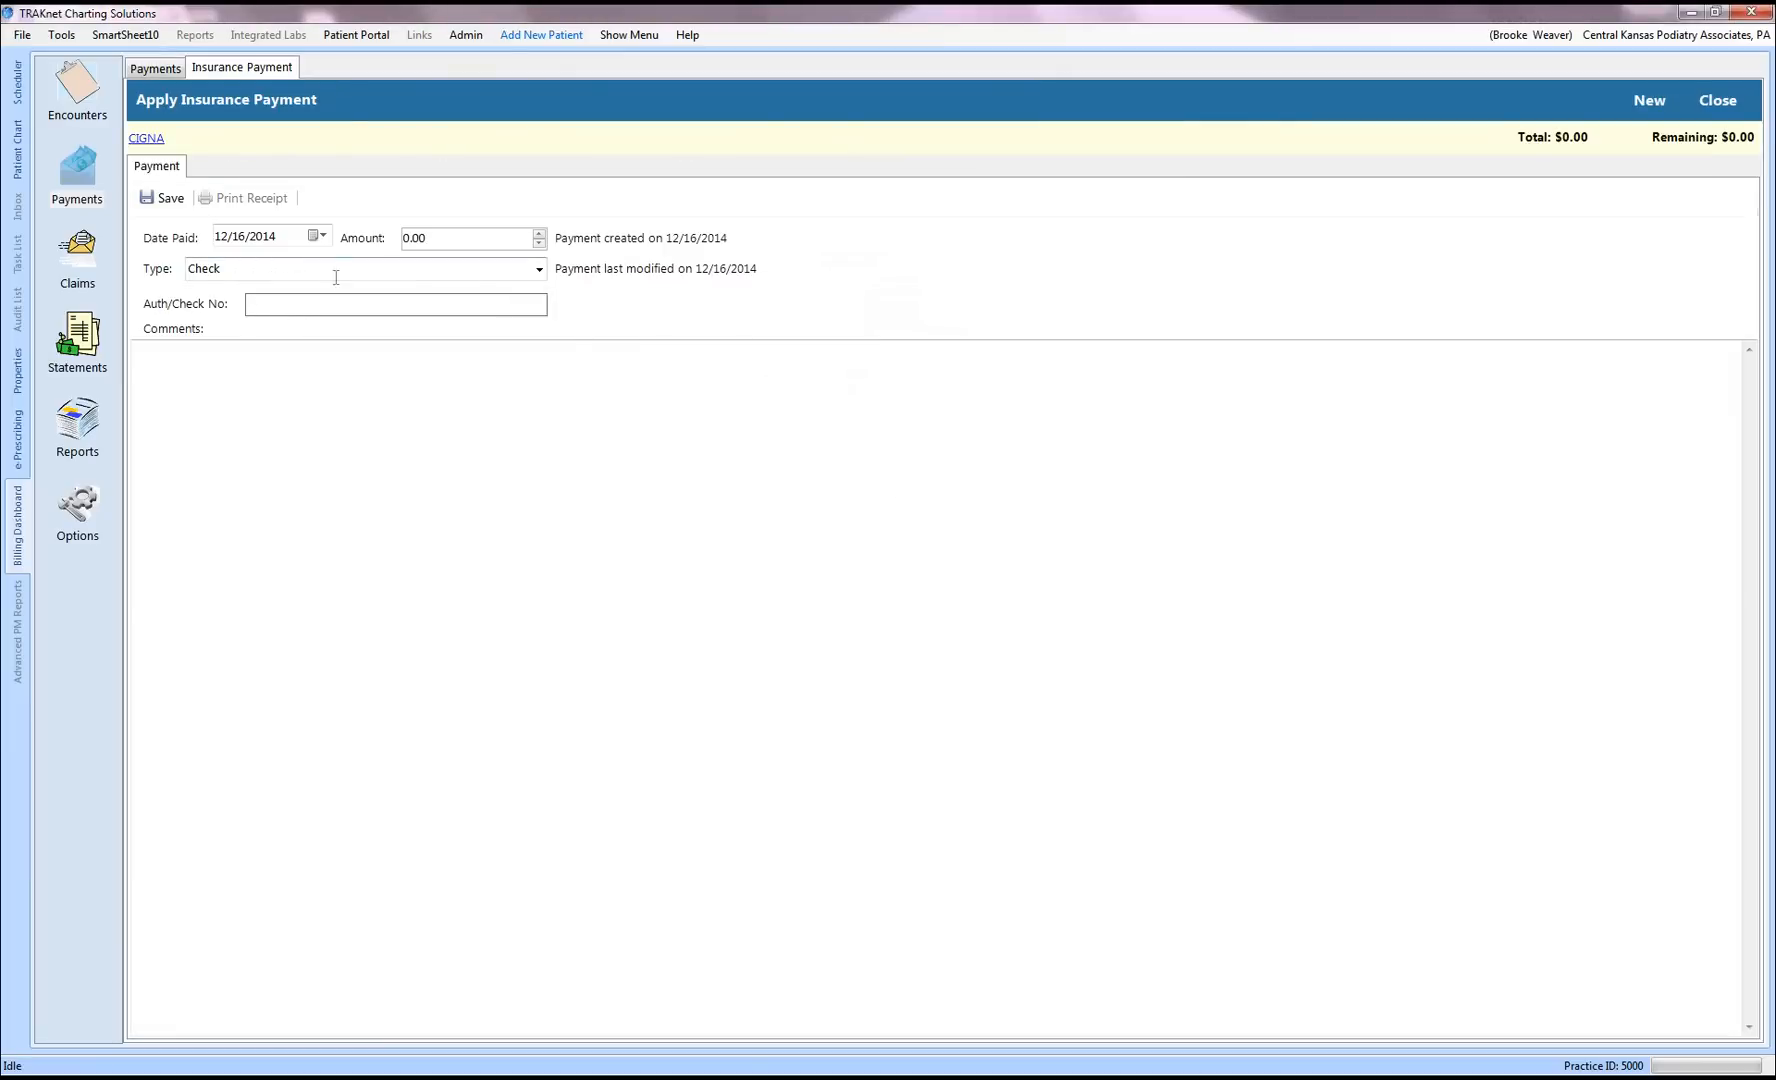
Step: Save the CIGNA check payment of 100.00 and search its charges by the patient's last name
{"action": "double_click", "coordinate": [446, 238]}
{"action": "type", "text": "10"}
{"action": "left_click", "coordinate": [170, 199]}
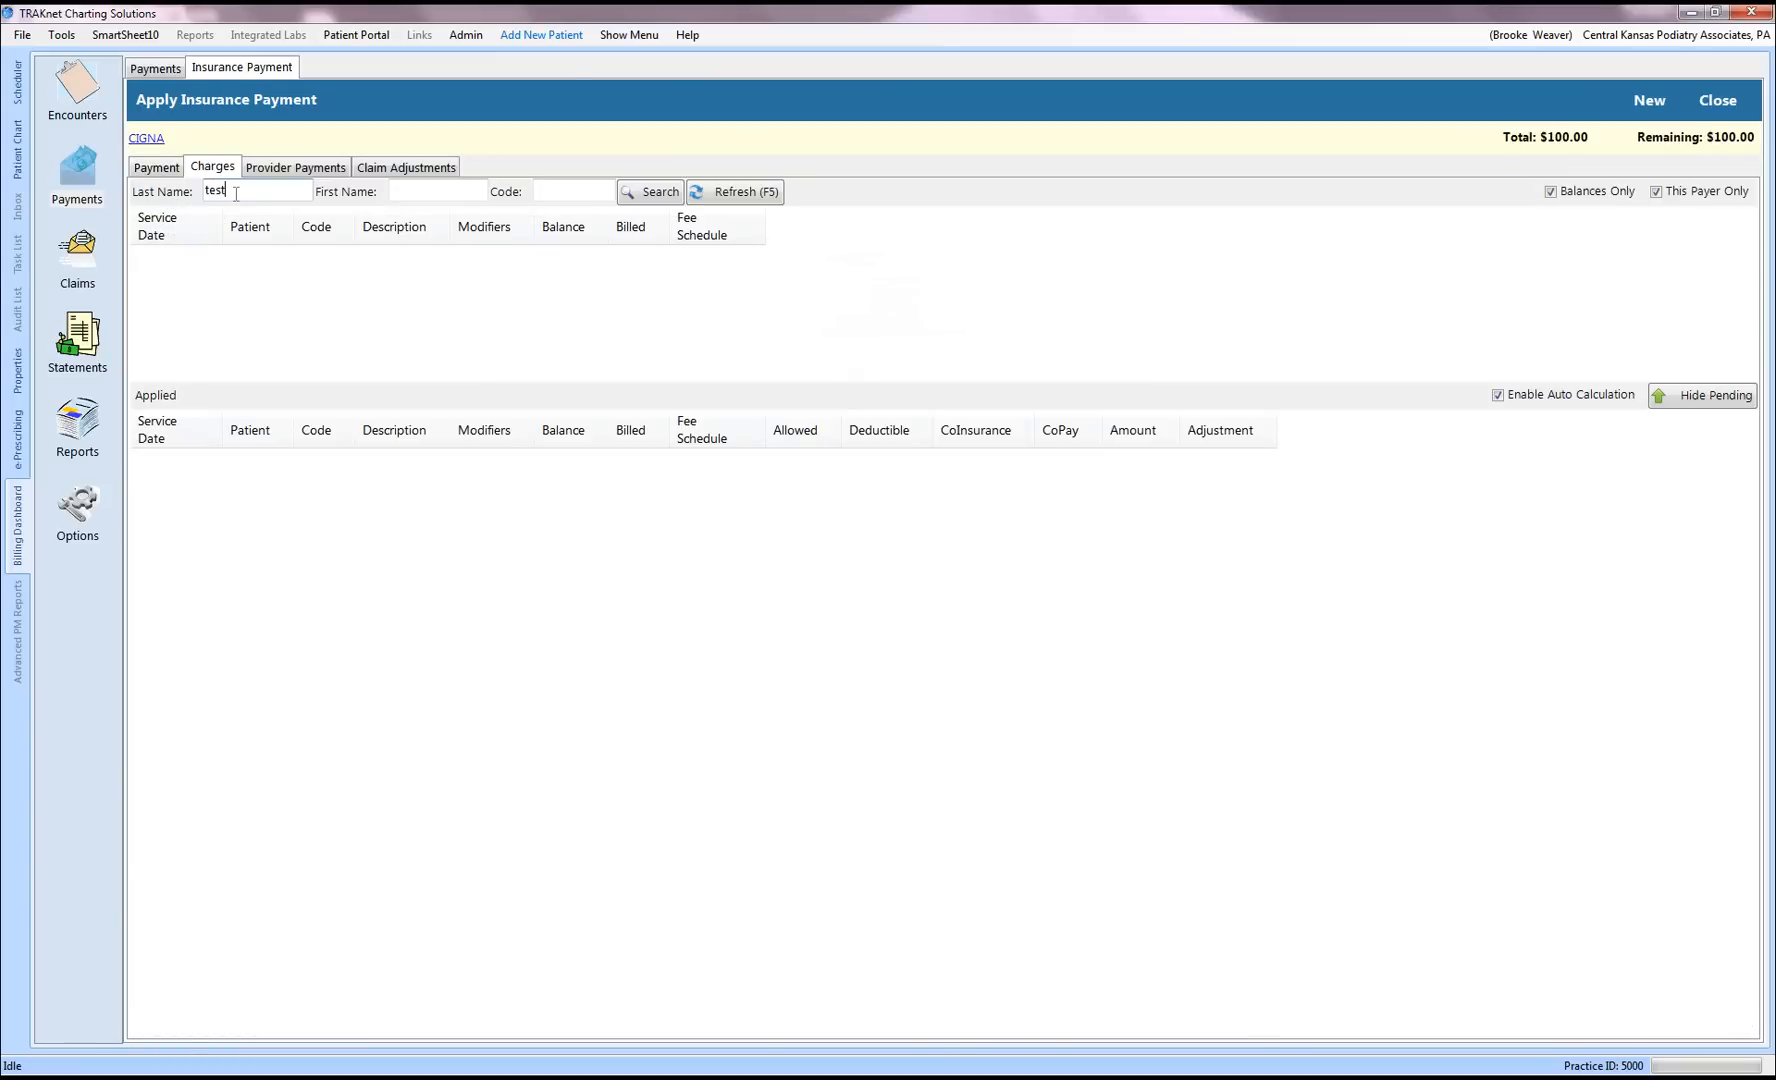
{"action": "key", "text": "Return"}
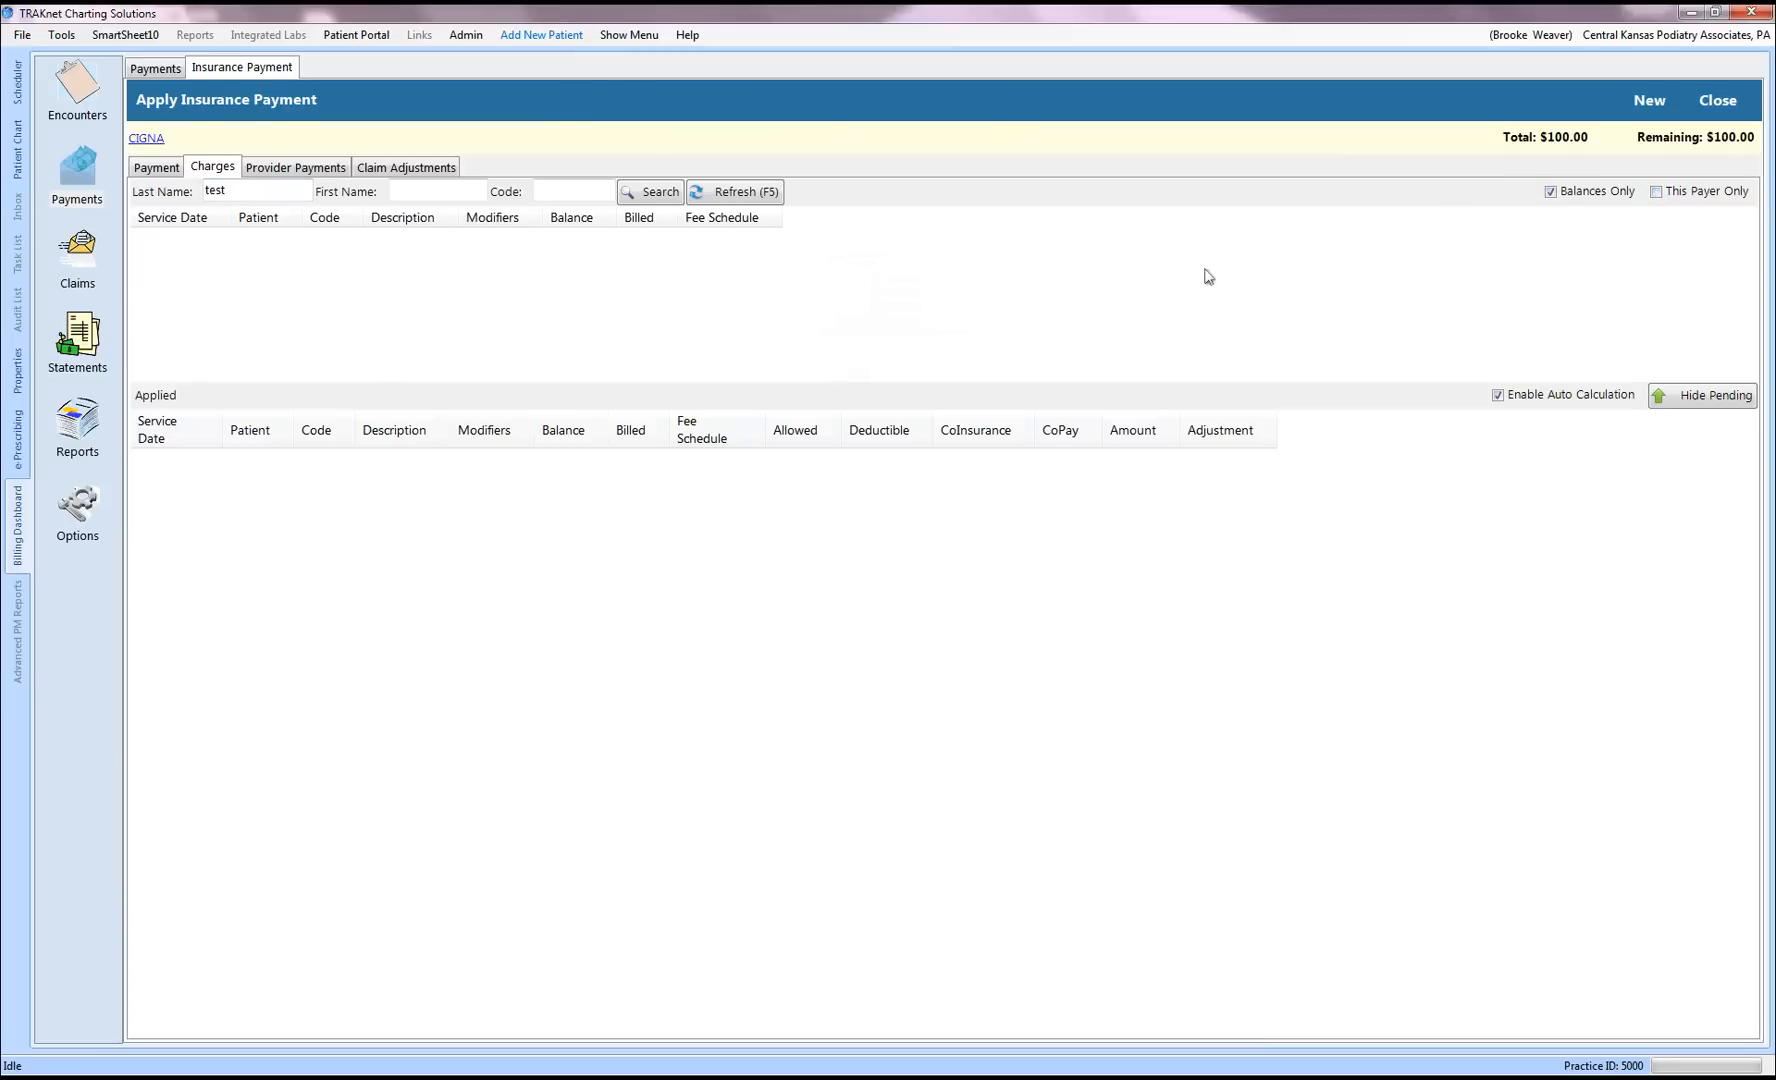
Step: Filter charges to last name 'test' and first name 'k', listing 99203, 73630 and L4396
{"action": "left_click", "coordinate": [652, 192]}
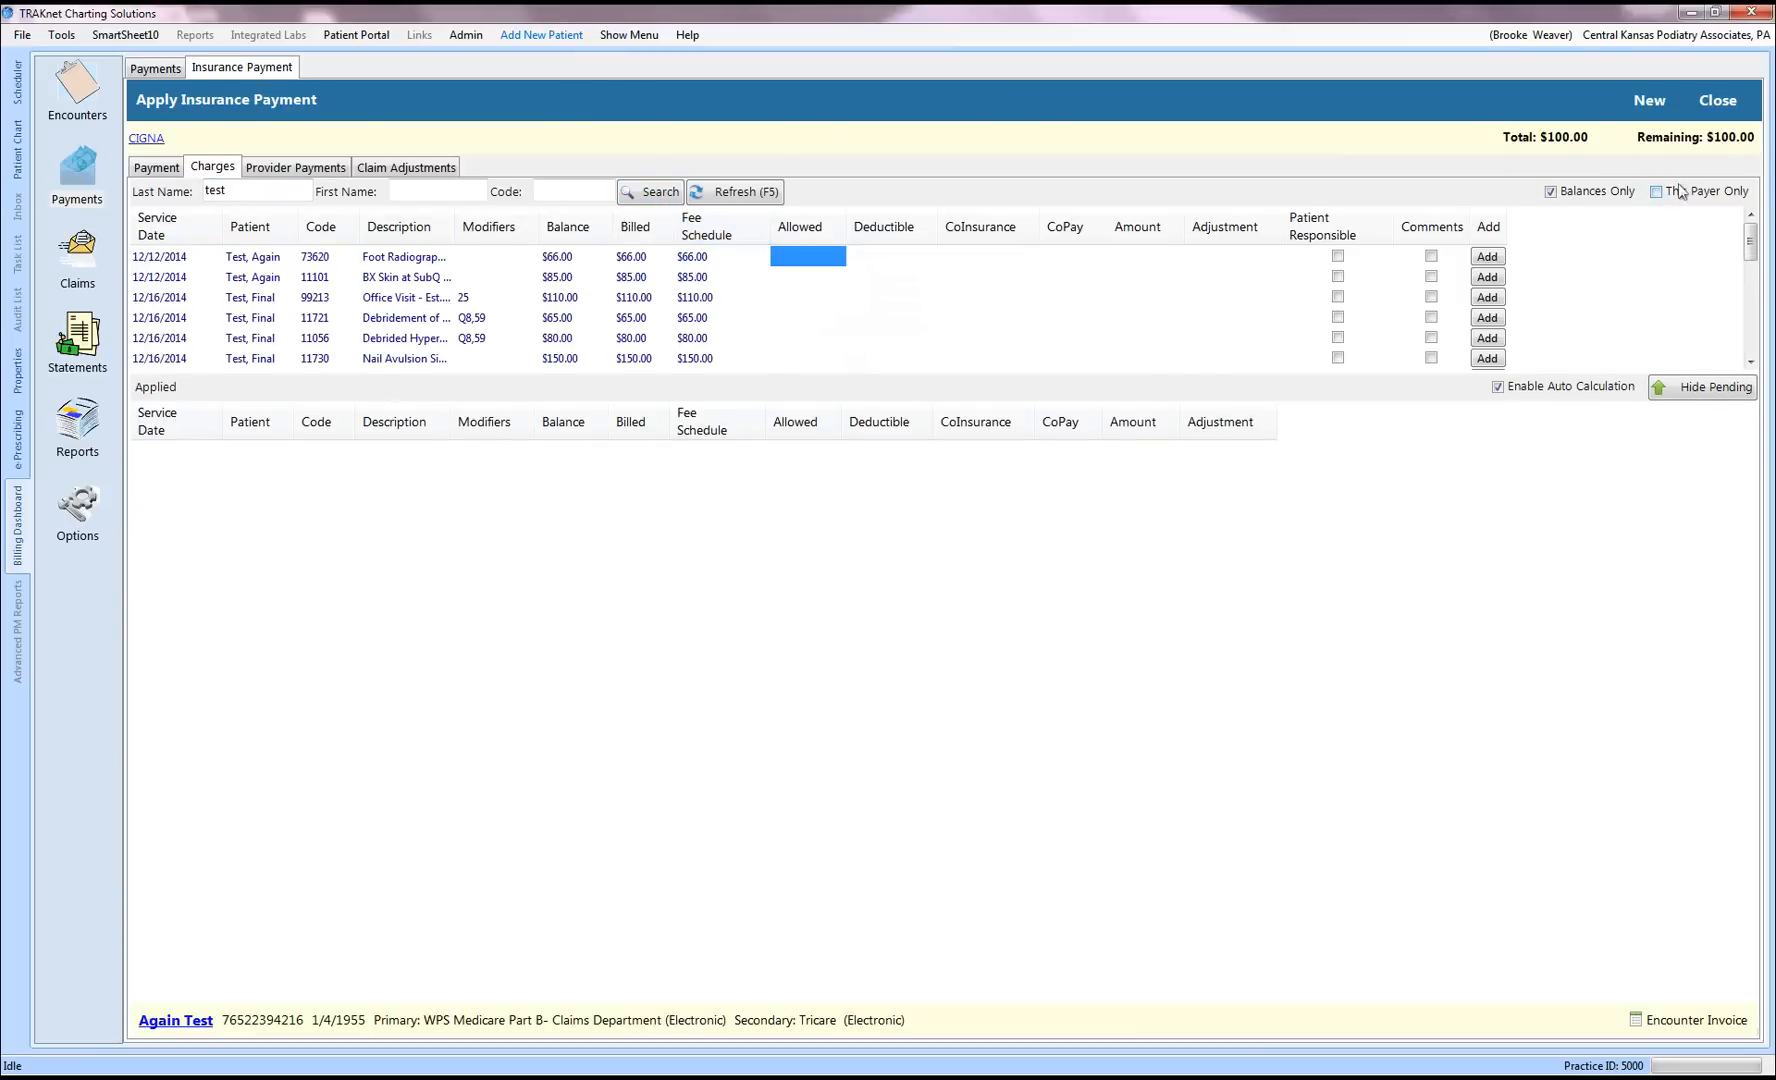
{"action": "left_click", "coordinate": [427, 192]}
{"action": "type", "text": "k"}
{"action": "key", "text": "Return"}
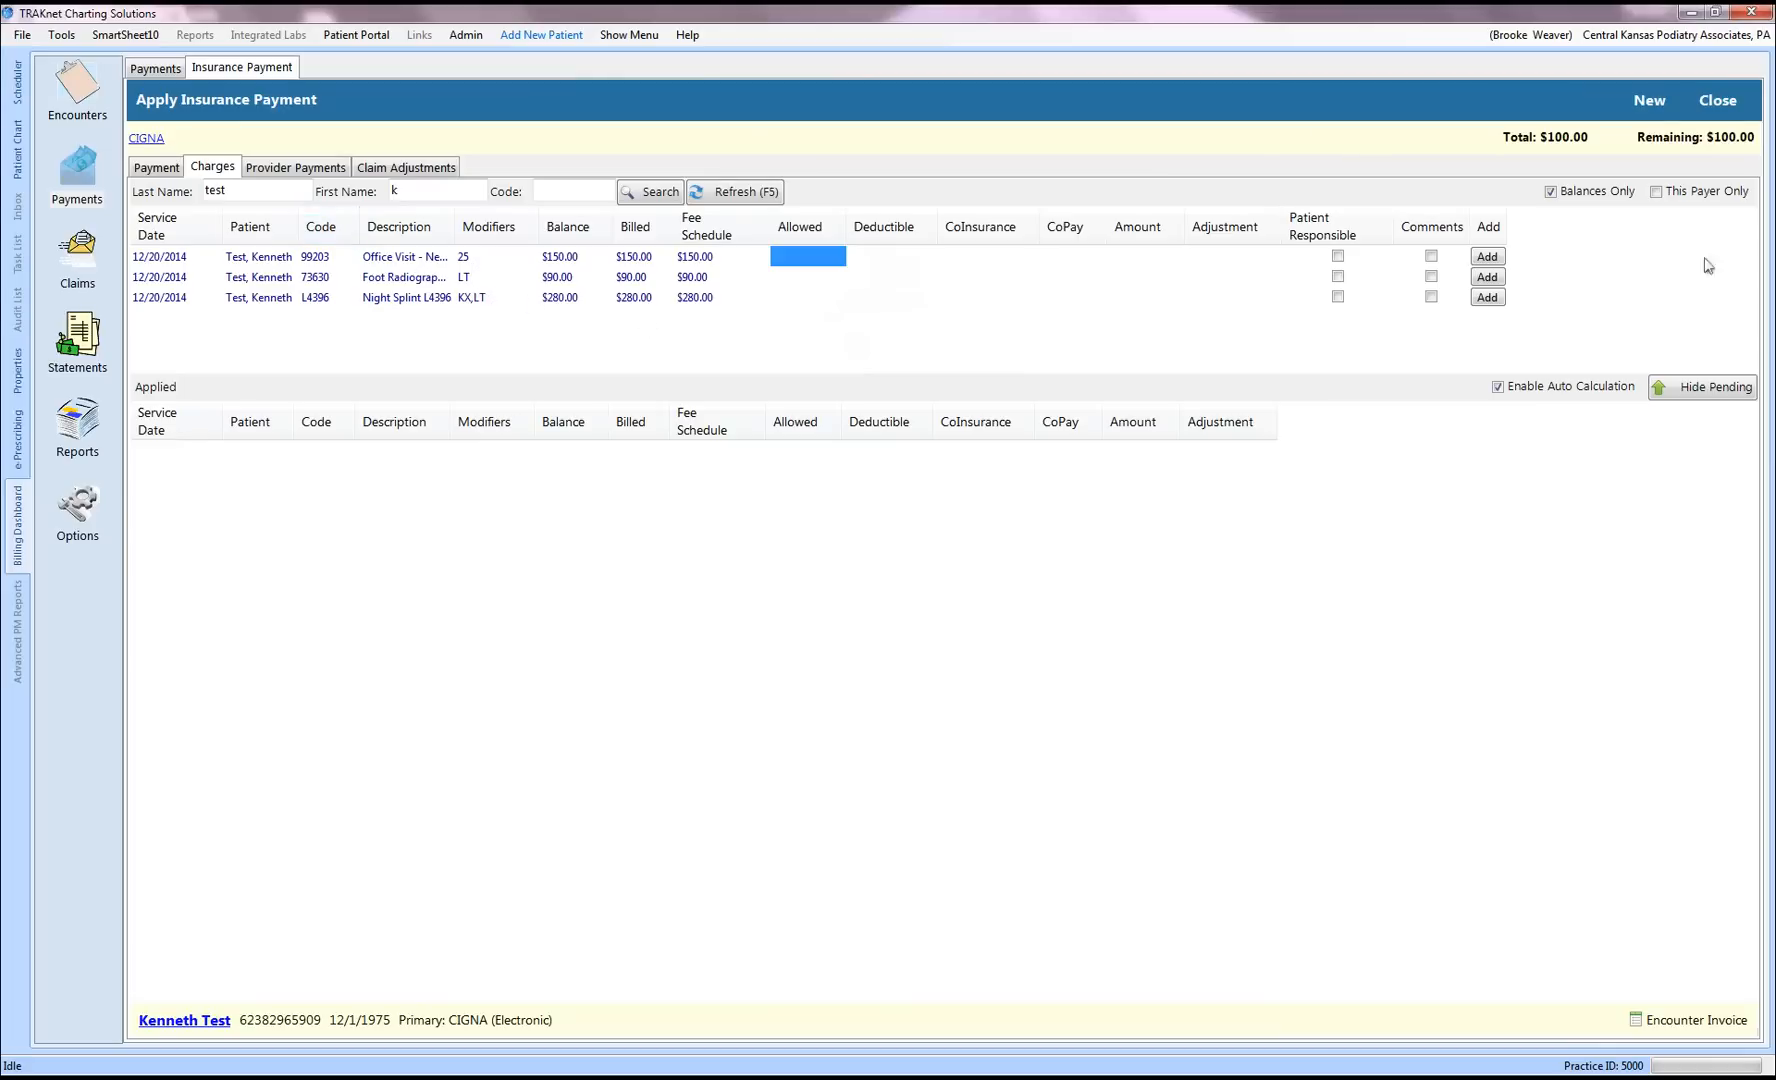
Step: Record the office visit's allowed $150.00, deductible $45.00 and copay $5.00
{"action": "left_click", "coordinate": [788, 258]}
{"action": "left_click", "coordinate": [897, 262]}
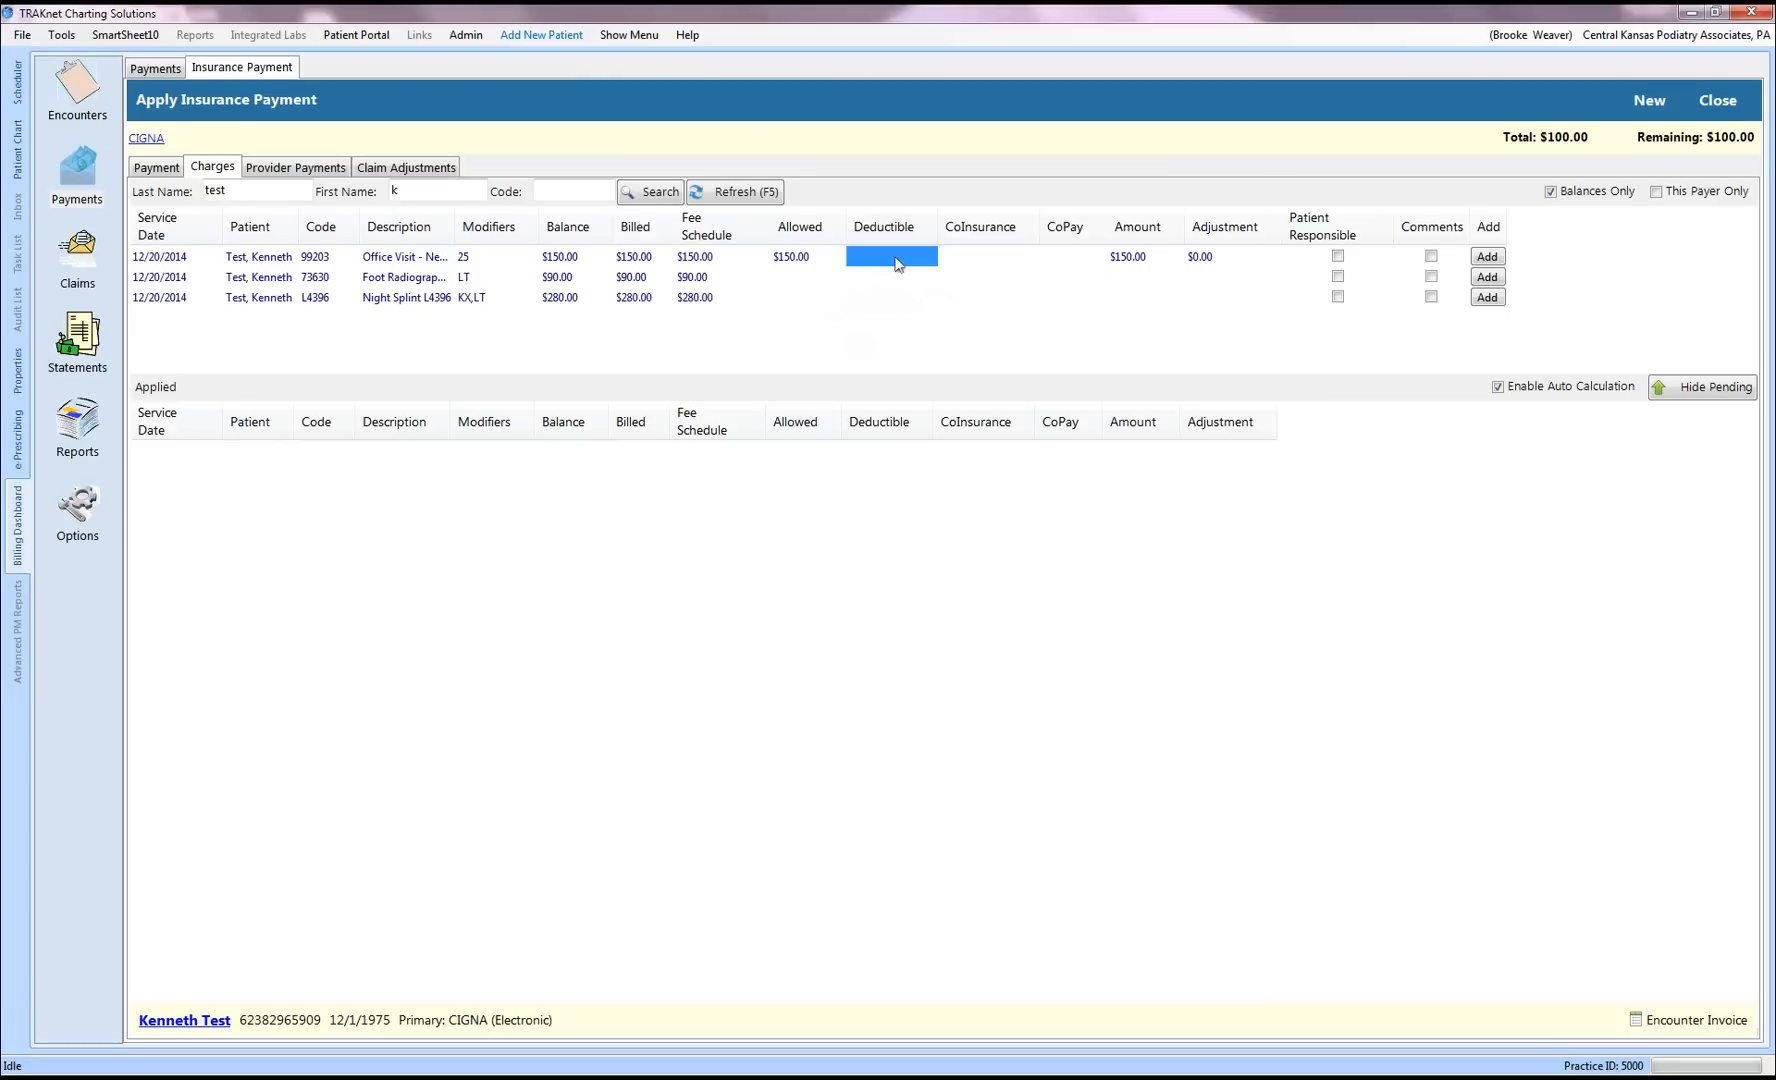
{"action": "type", "text": "45"}
{"action": "key", "text": "Tab"}
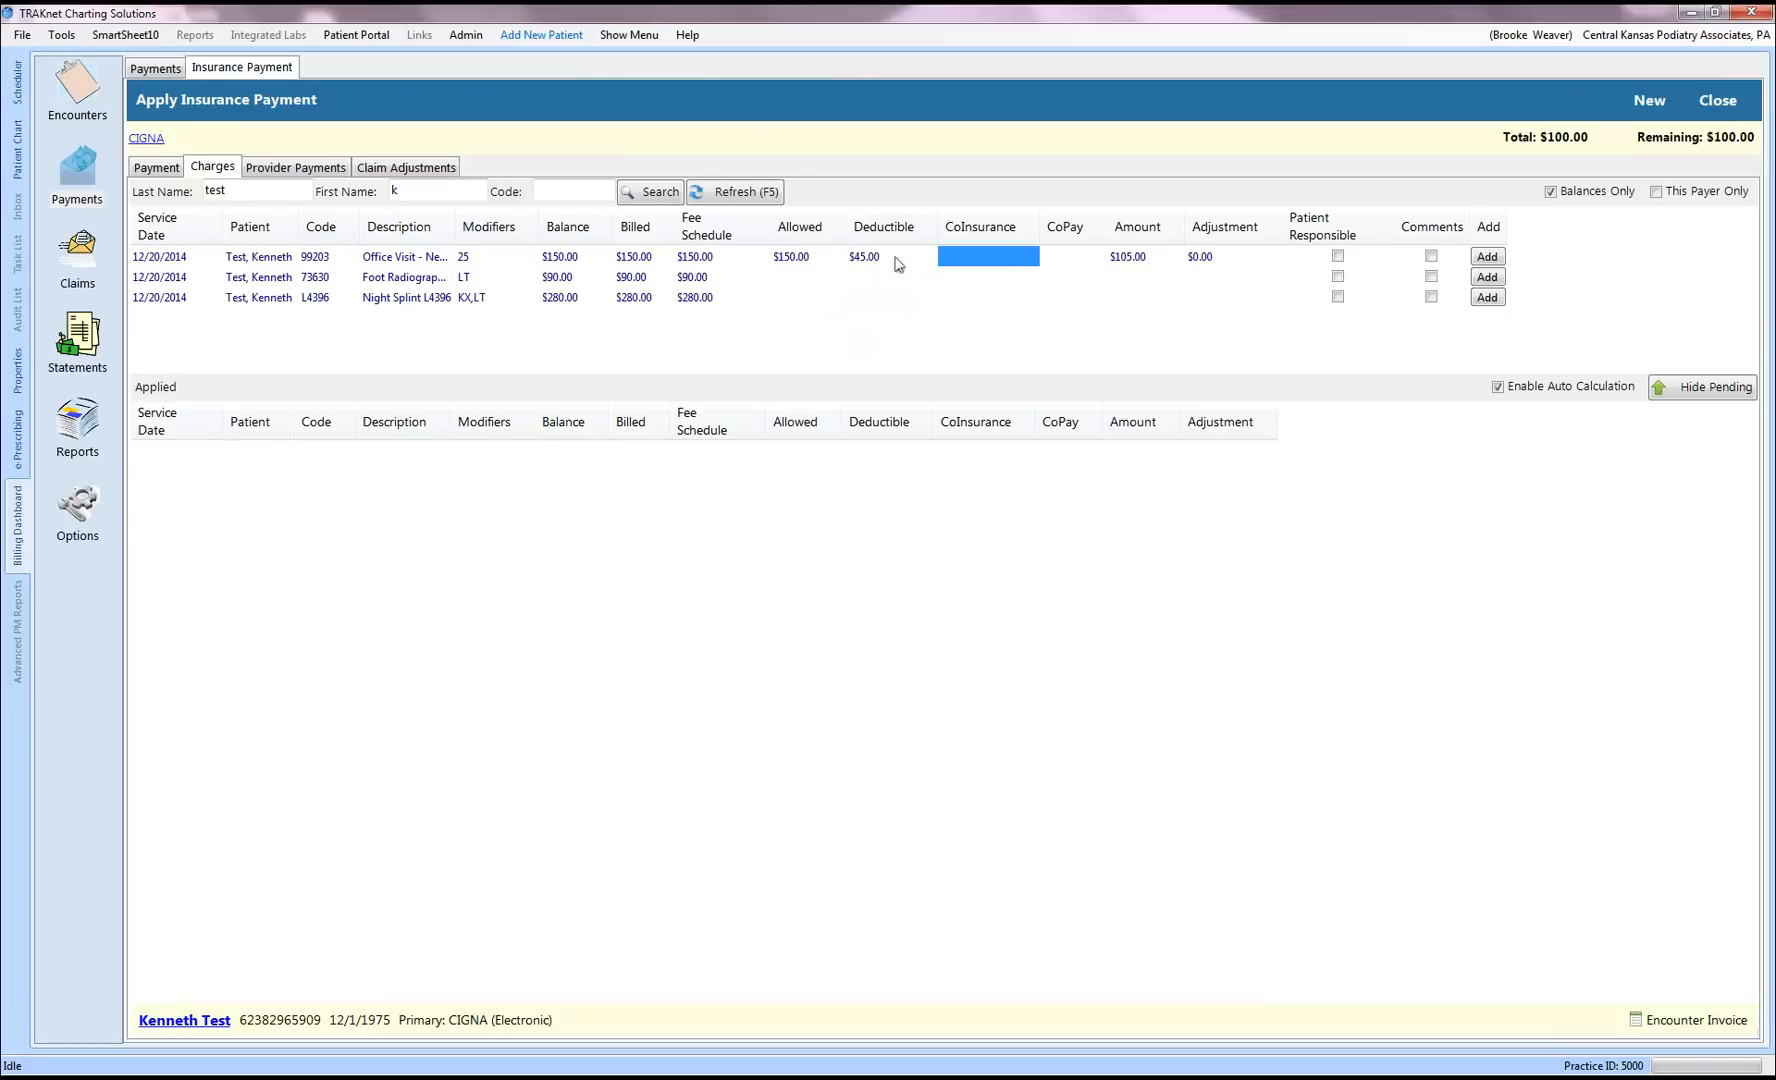
{"action": "key", "text": "Tab"}
{"action": "type", "text": "5"}
{"action": "key", "text": "Tab"}
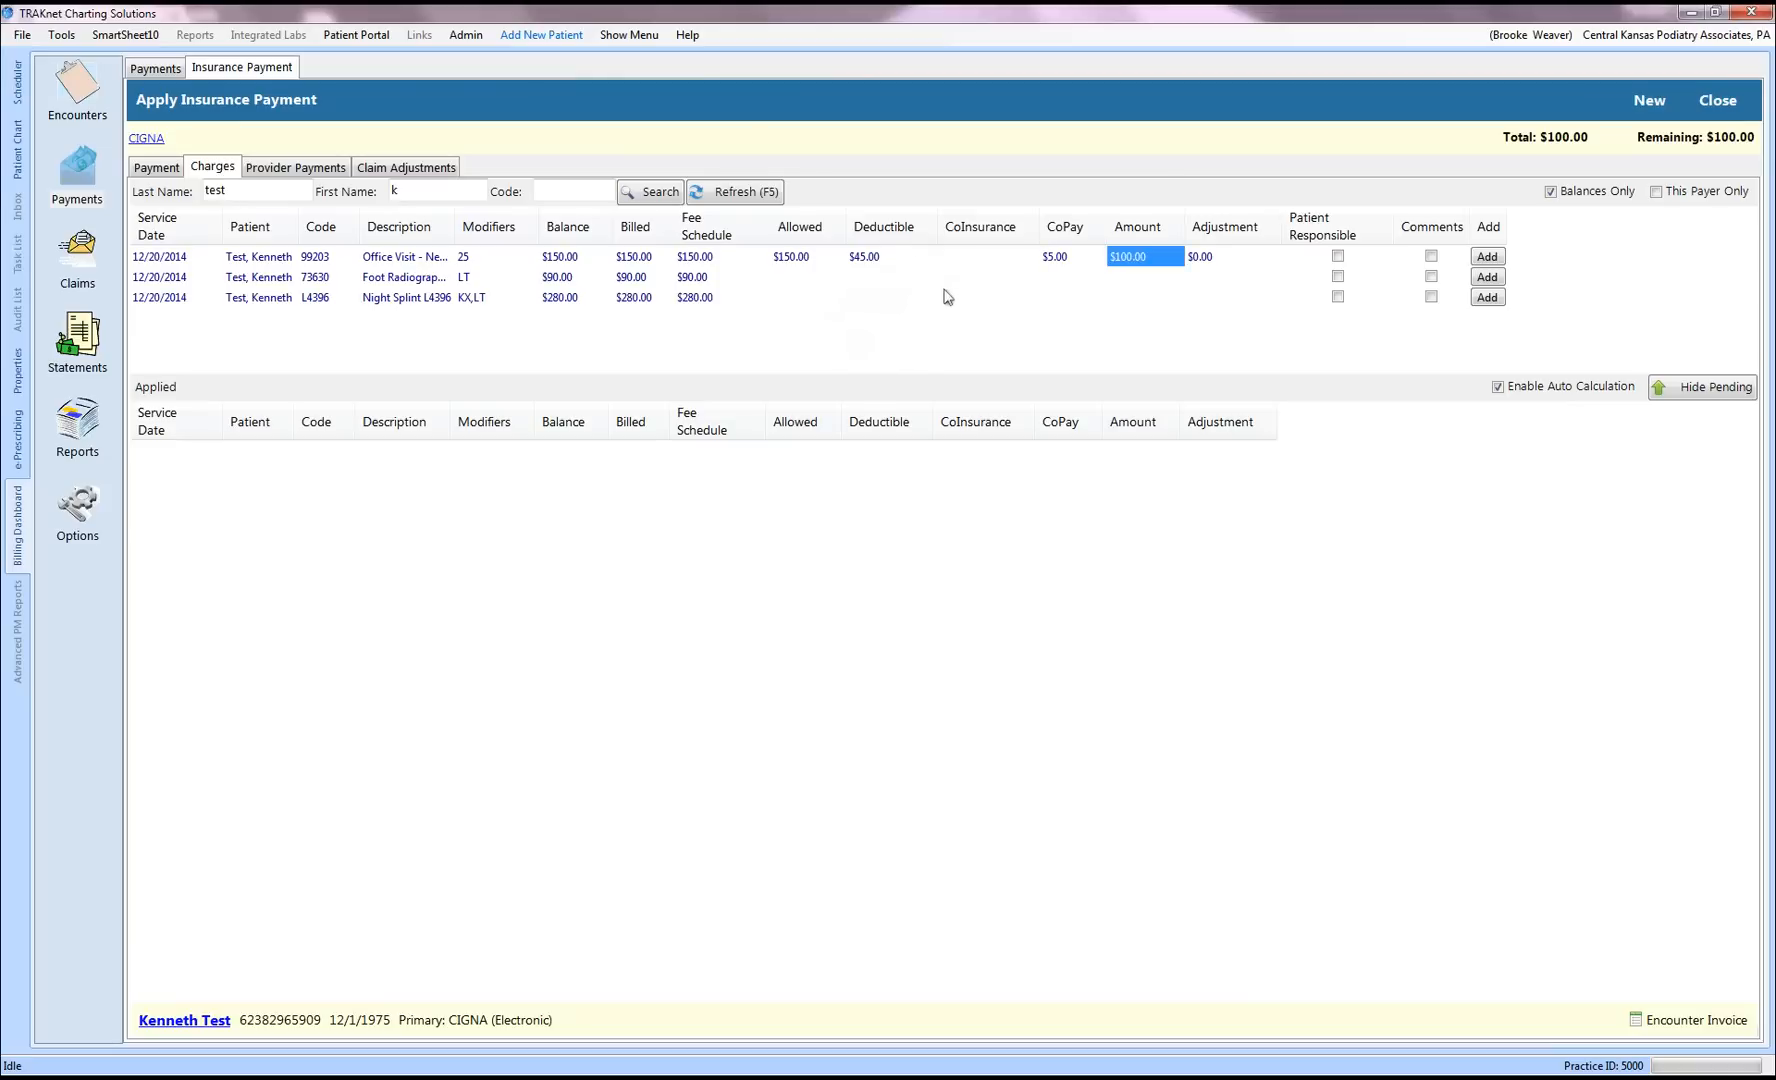
Step: Record the radiographs charge's allowed $90.00 and deductible $90.00
{"action": "left_click", "coordinate": [793, 287]}
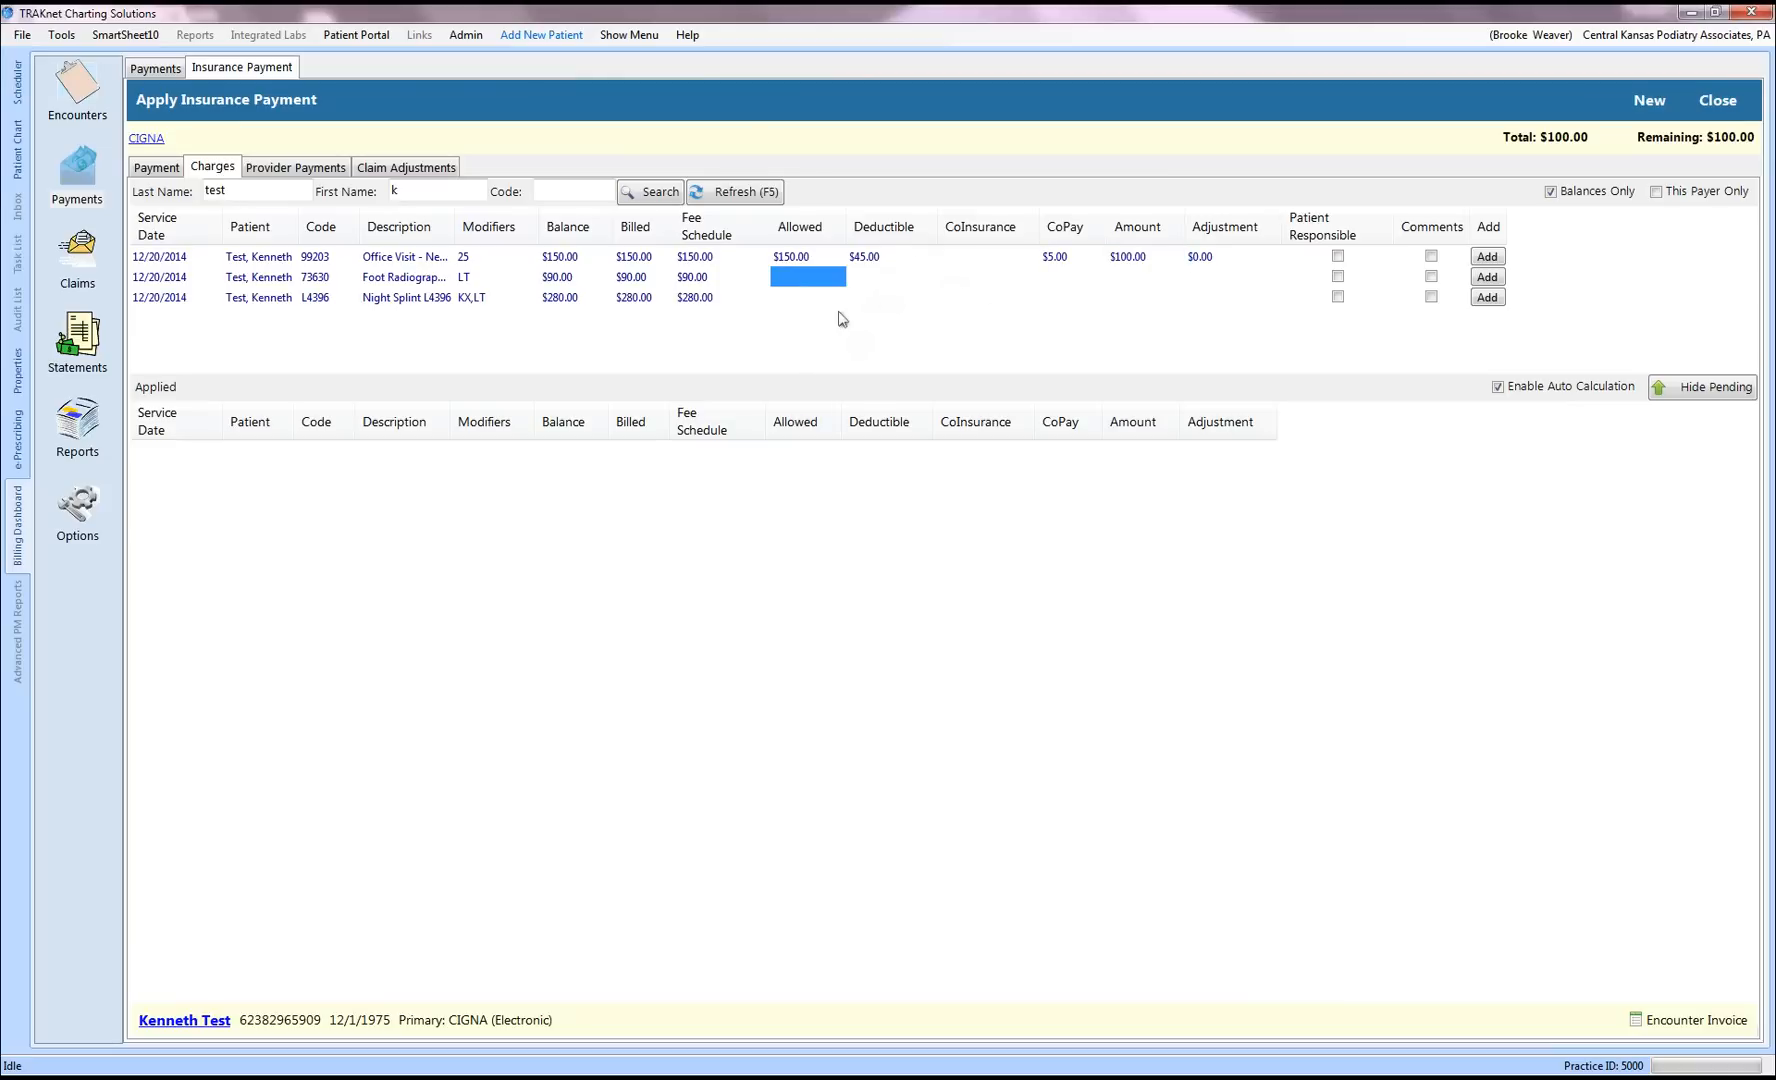
{"action": "type", "text": "90"}
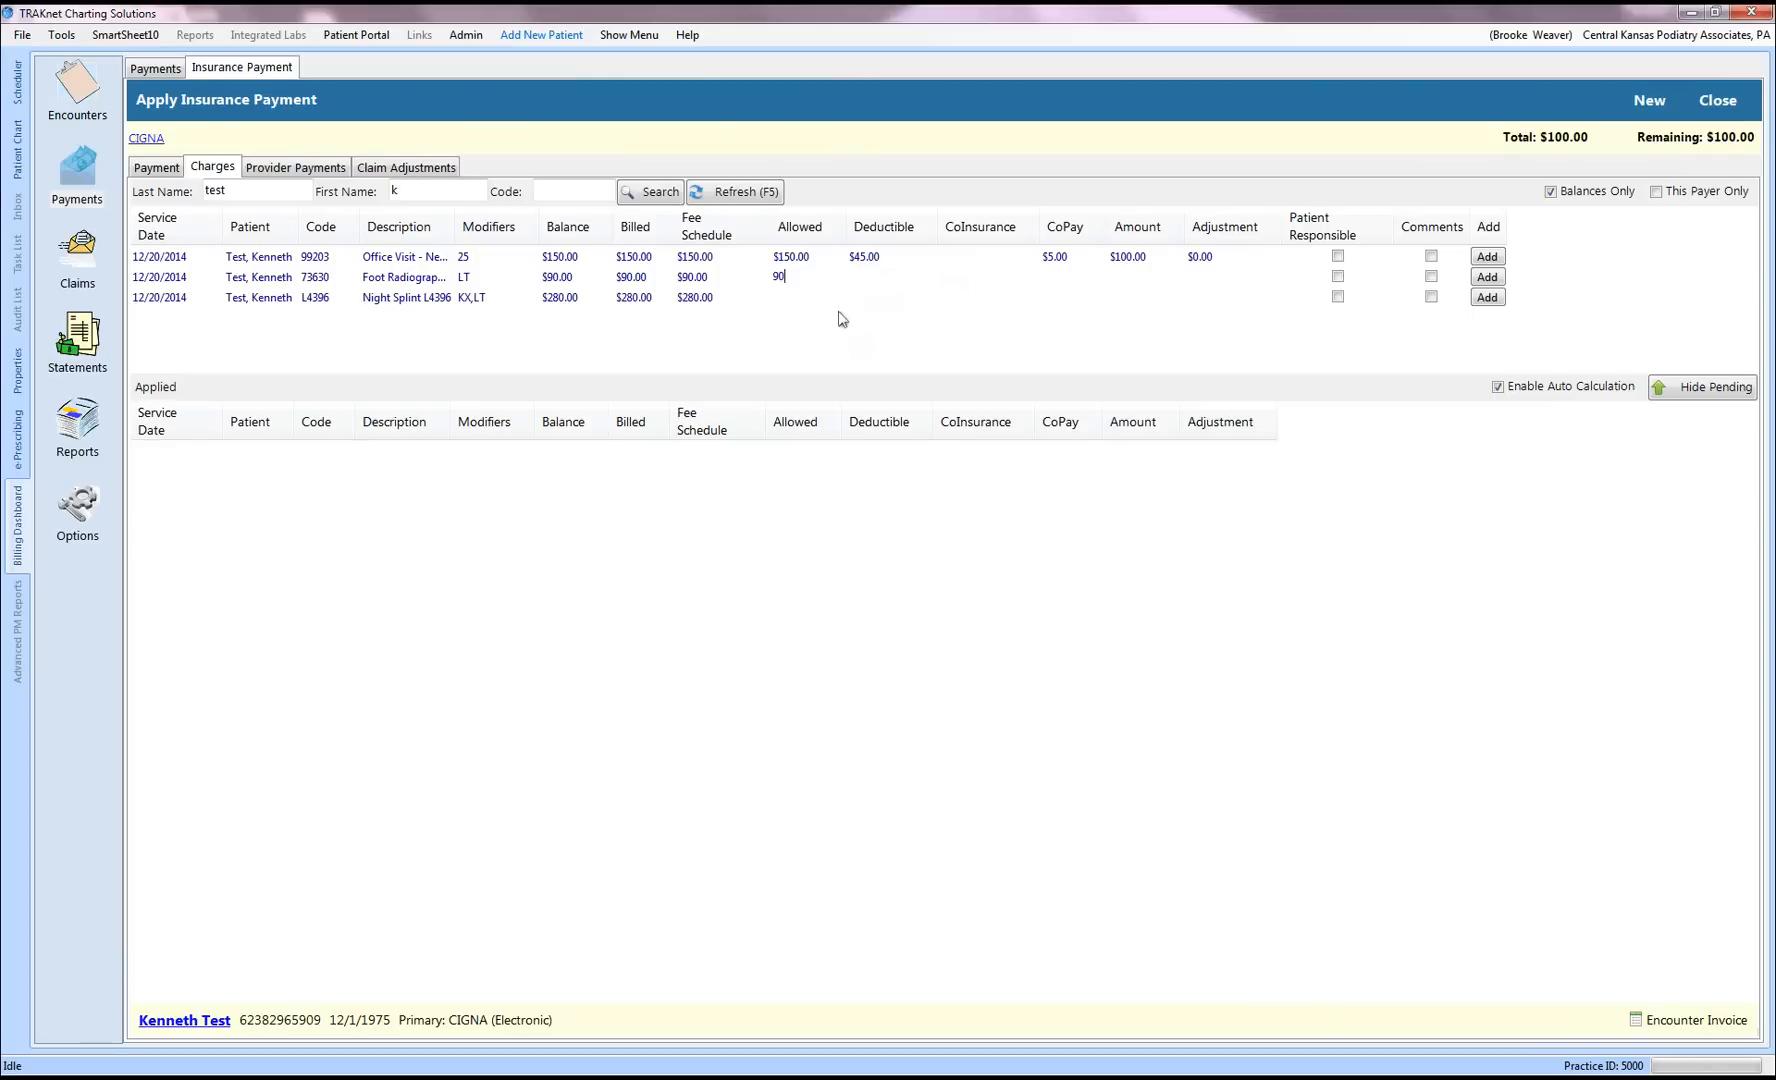
{"action": "key", "text": "Tab"}
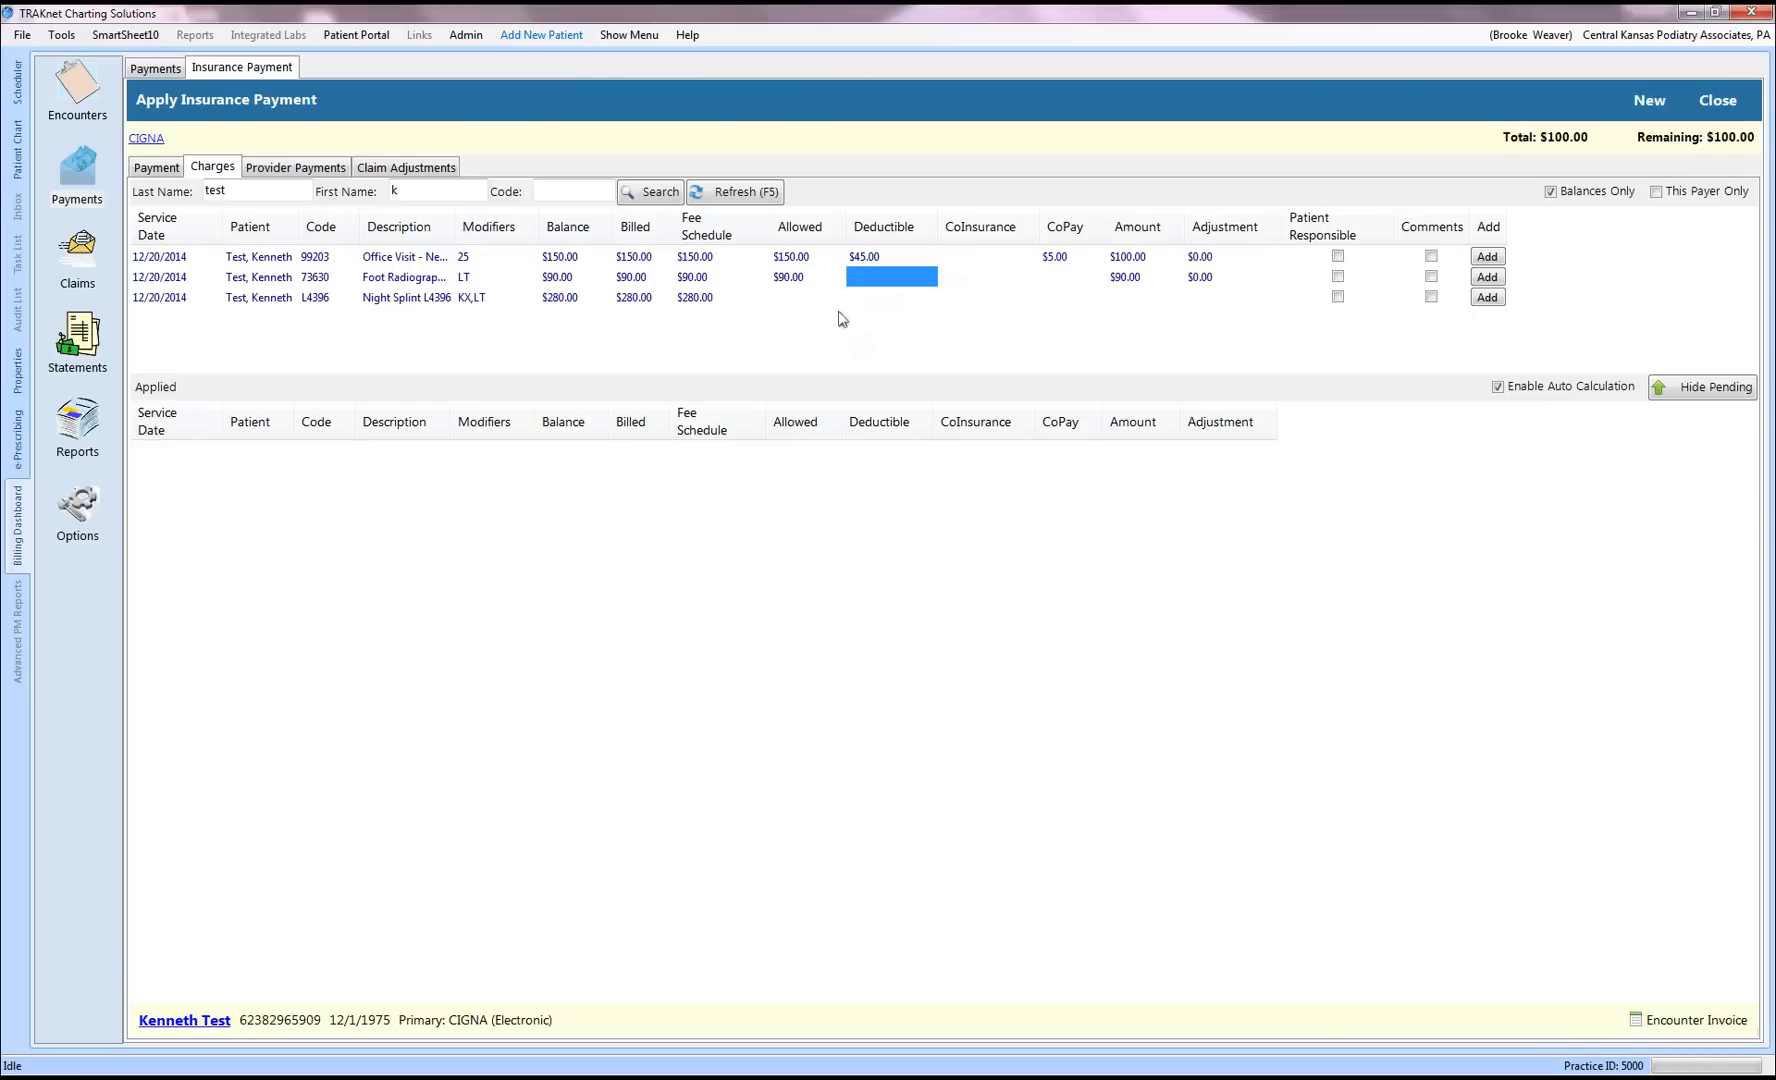
{"action": "type", "text": "90"}
{"action": "key", "text": "Tab"}
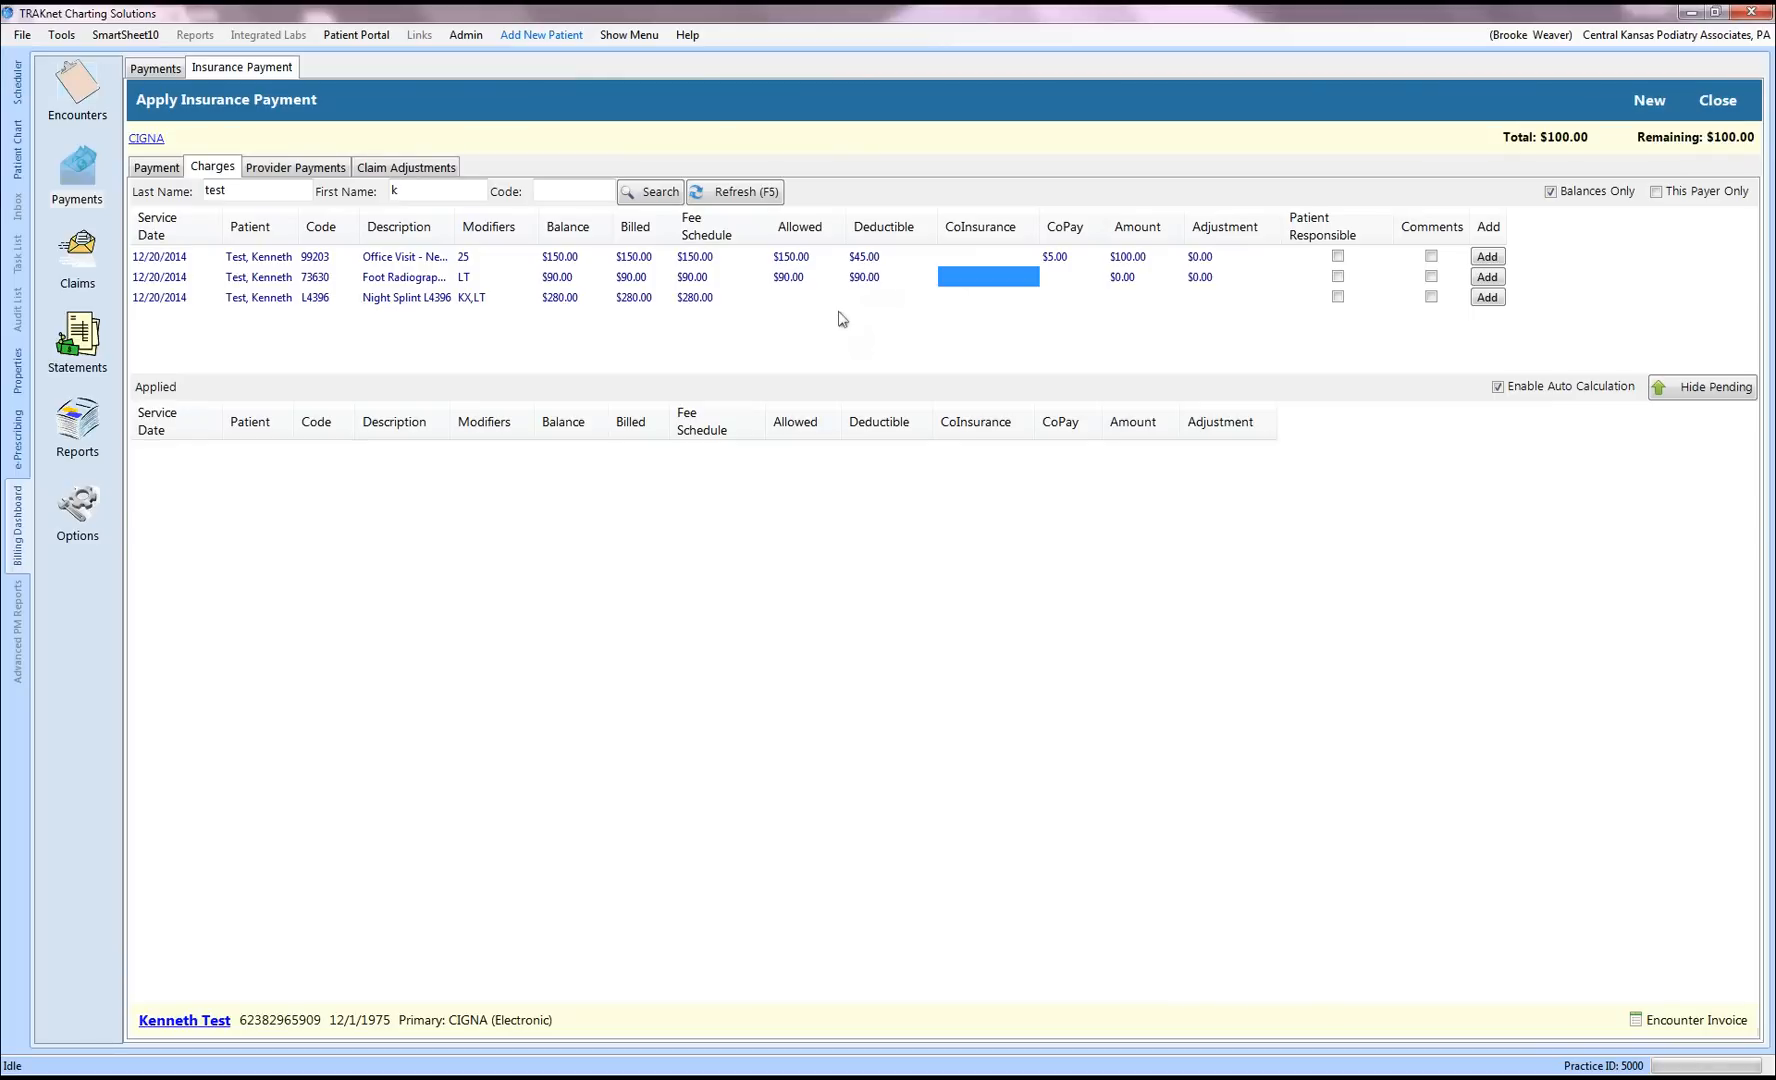
Step: Record night splint allowed and deductible of $250.00, then apply the $100 payment to the office visit
{"action": "left_click", "coordinate": [781, 306]}
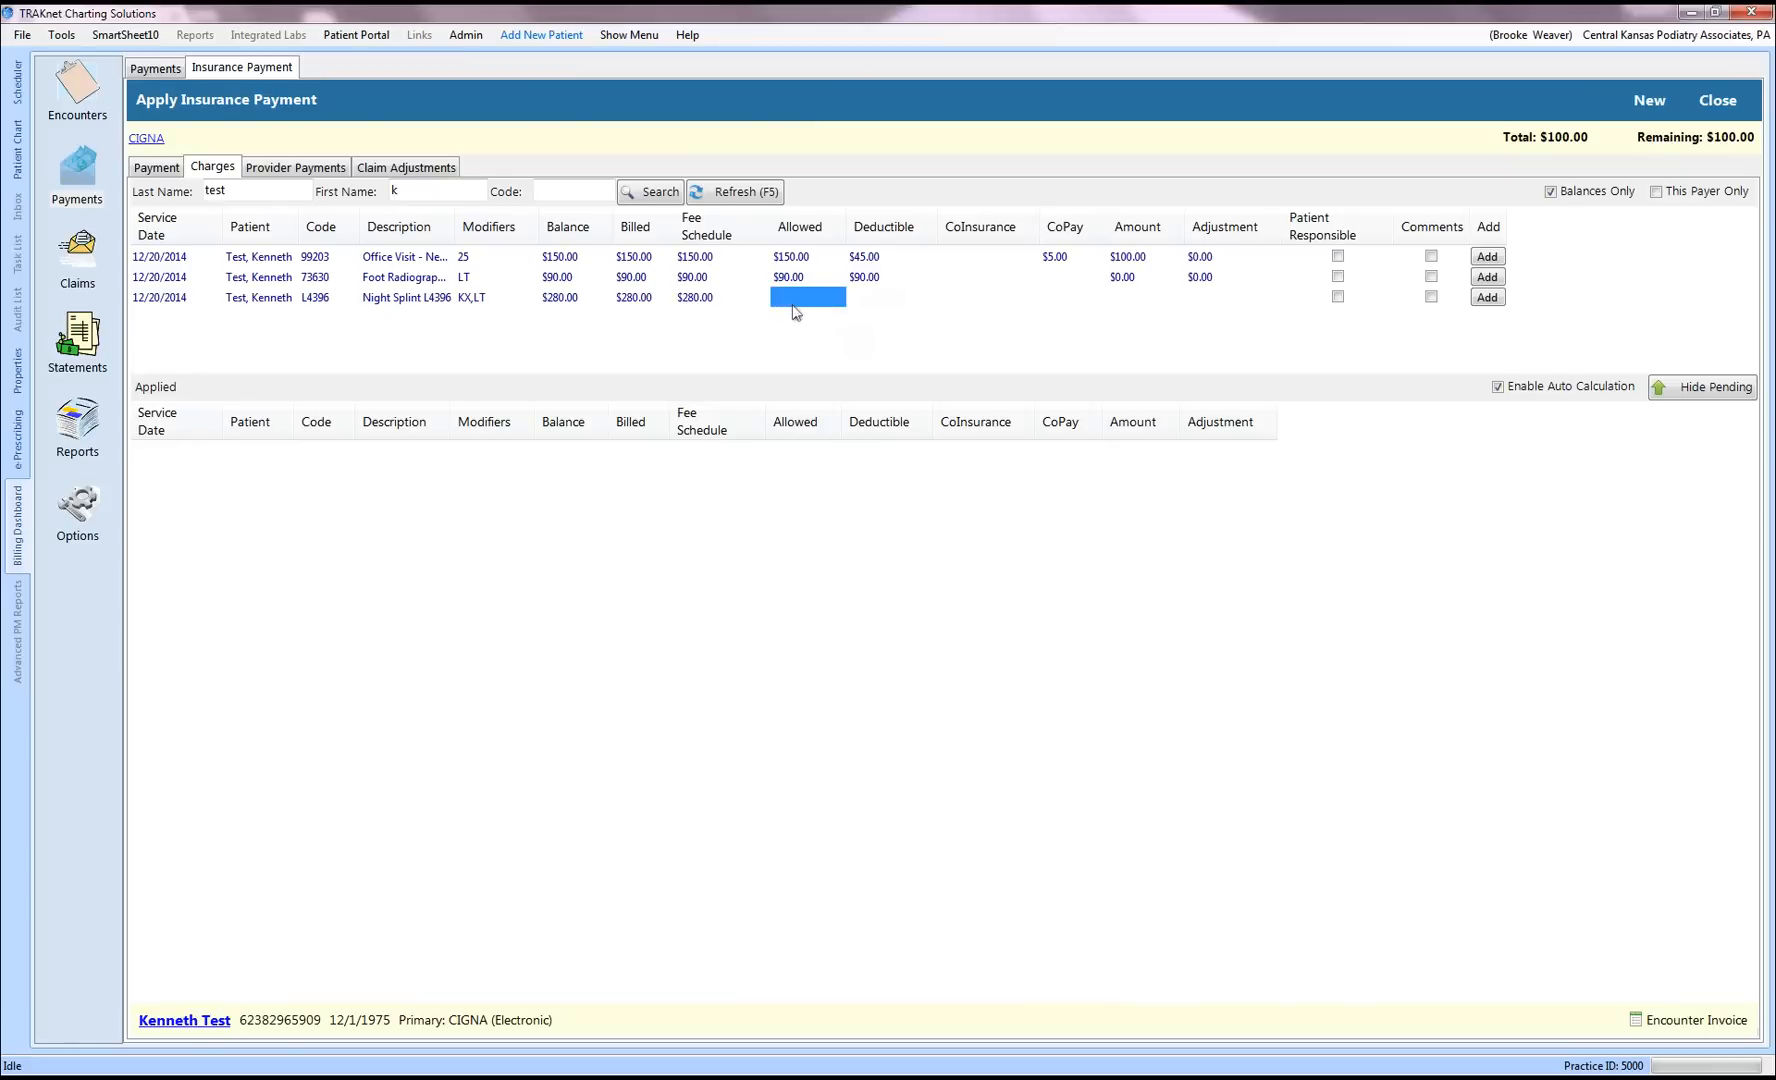
{"action": "type", "text": "250"}
{"action": "key", "text": "Tab"}
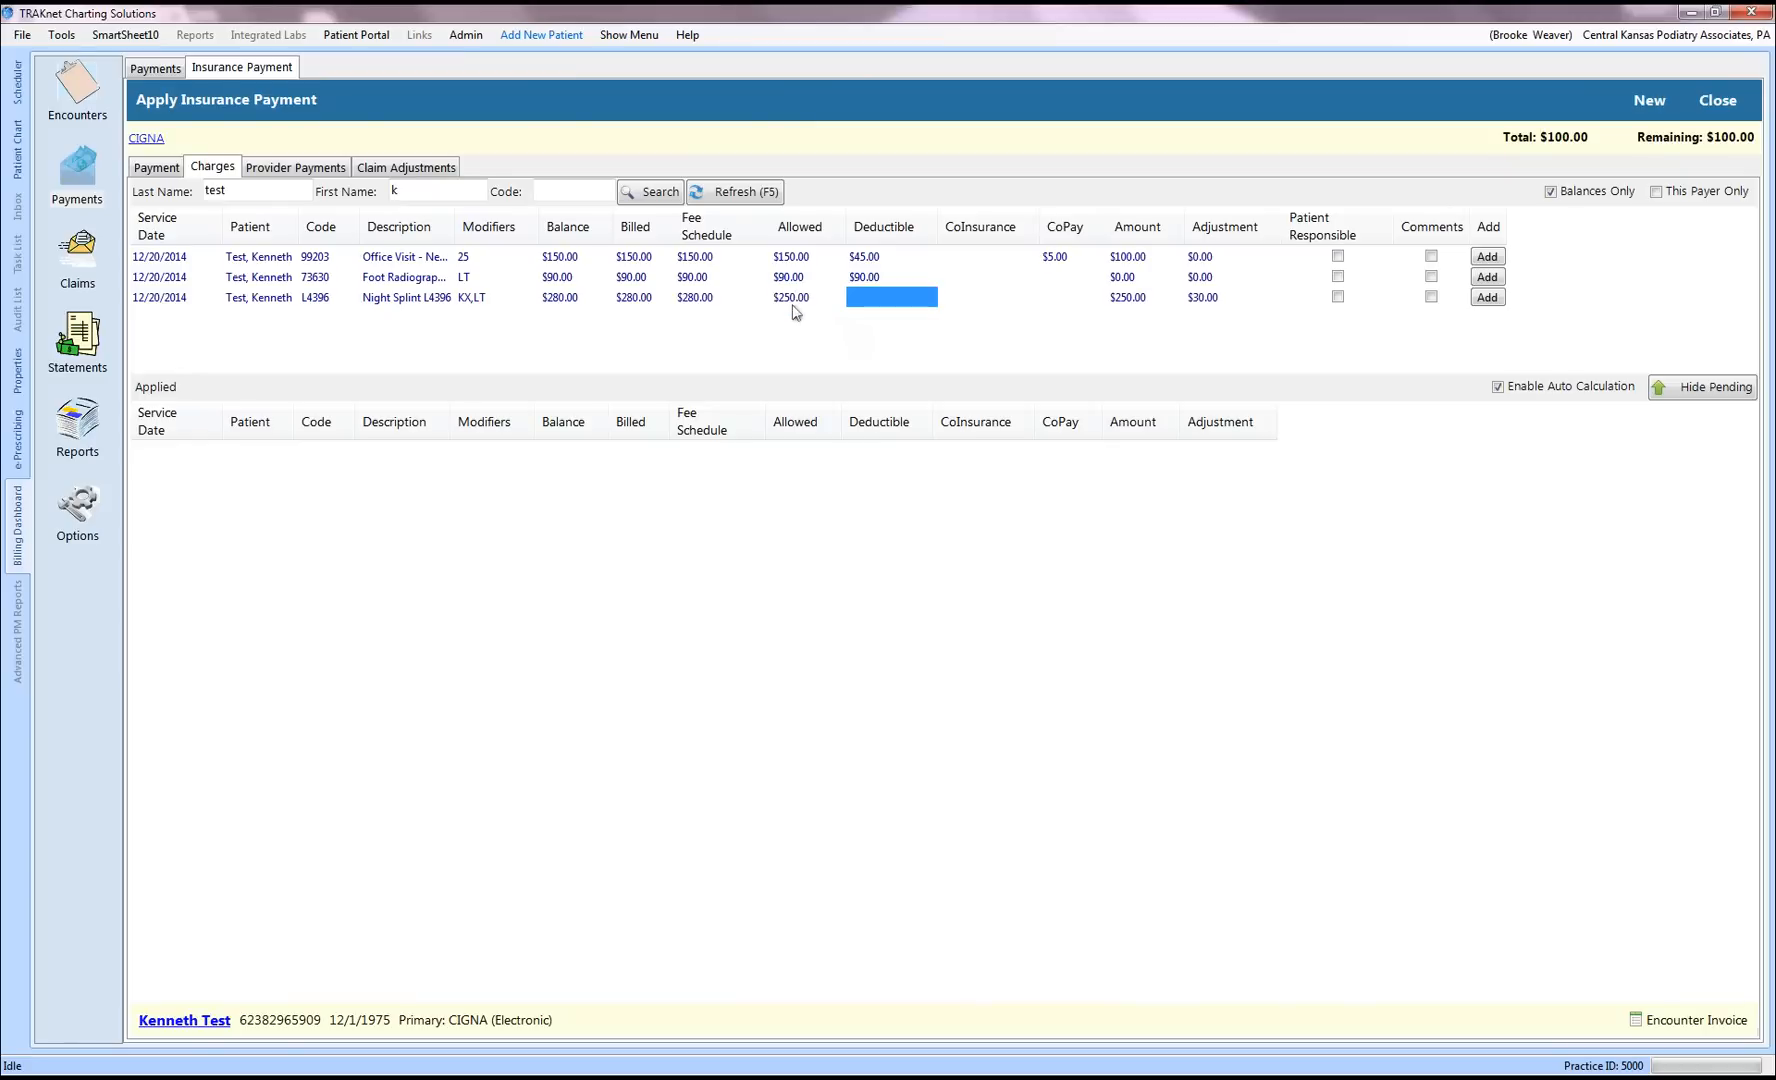
{"action": "type", "text": "250"}
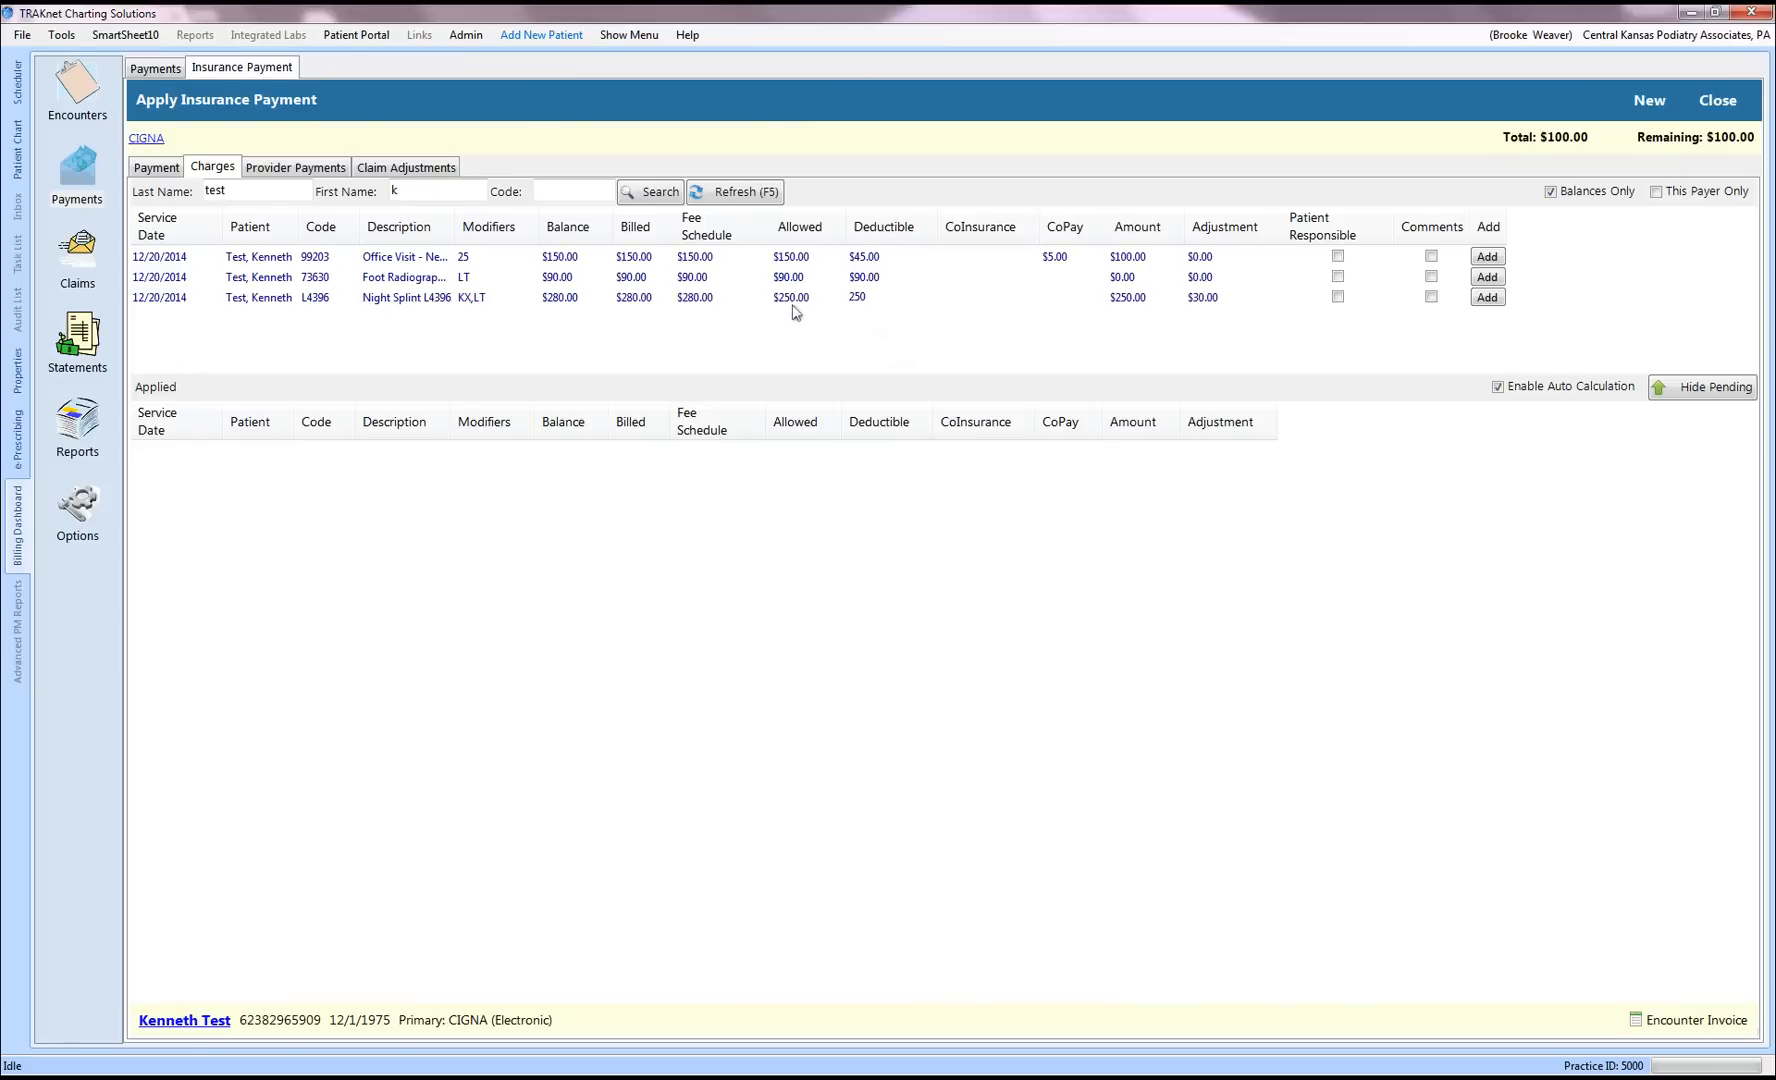
{"action": "key", "text": "Tab"}
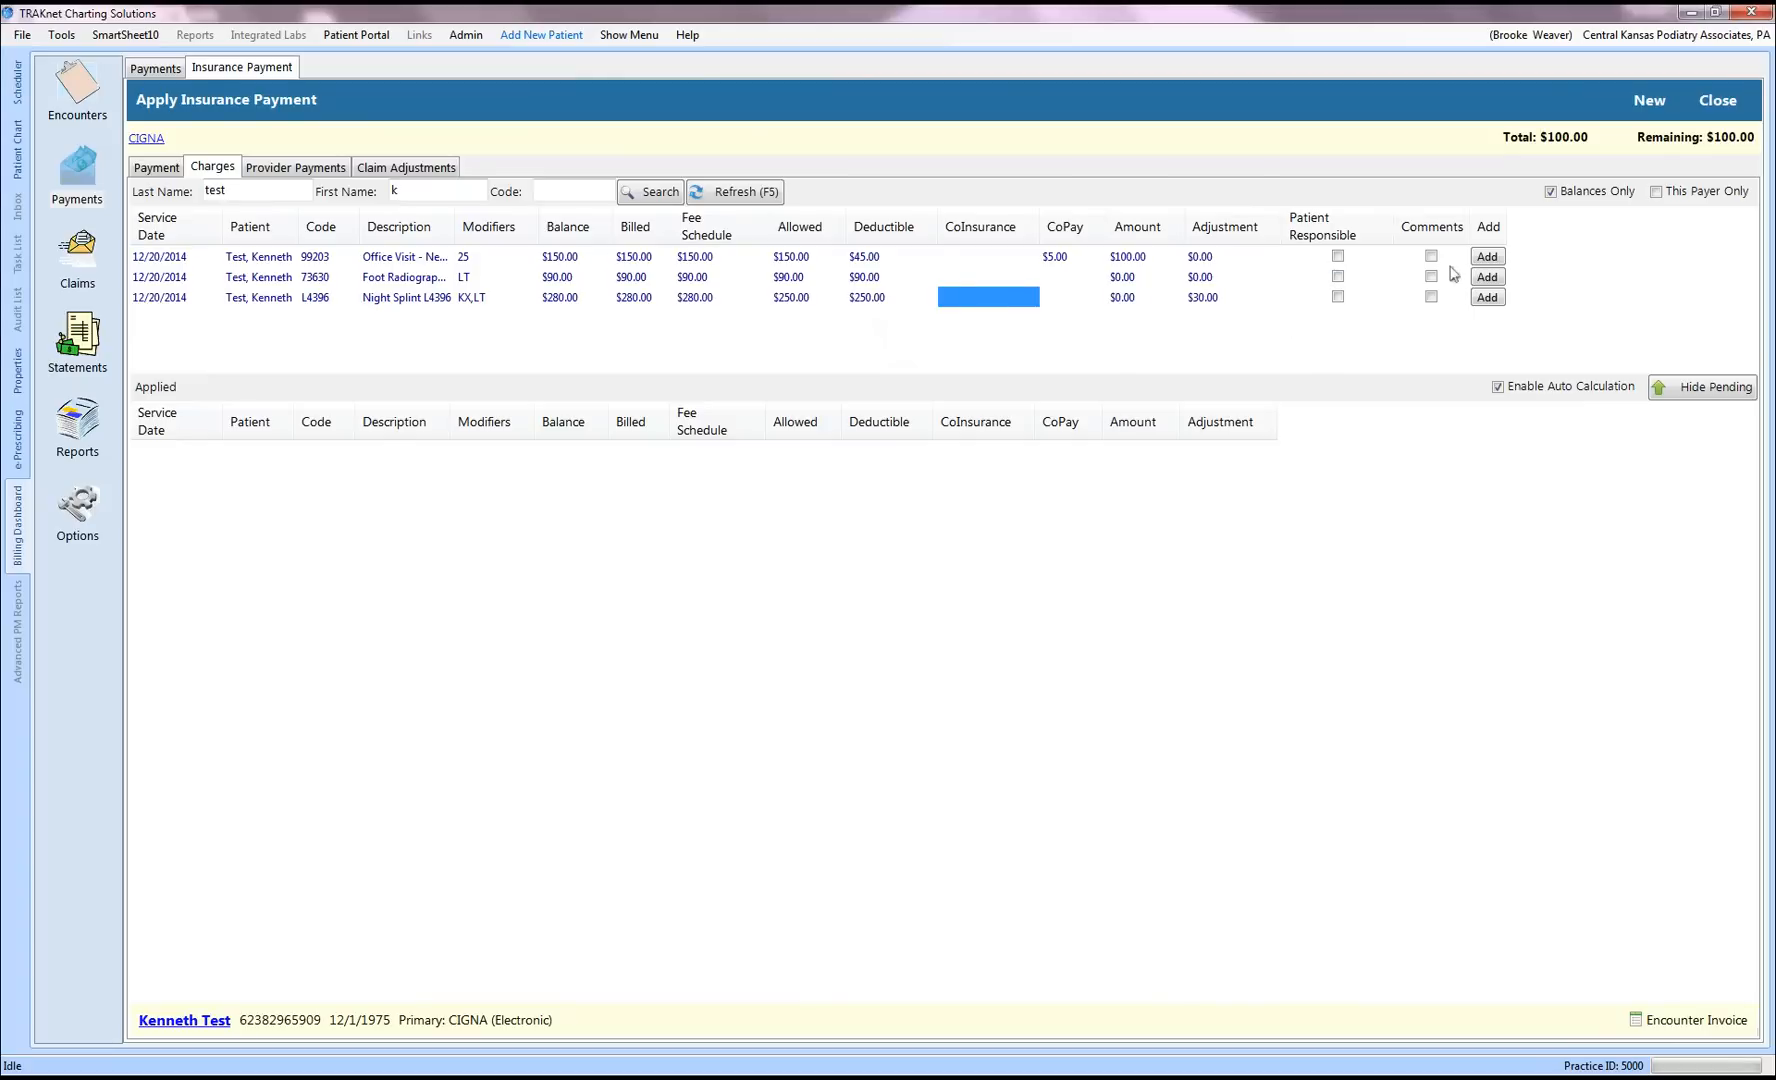
{"action": "left_click", "coordinate": [1488, 257]}
Step: Add the radiographs and night splint charges to the CIGNA payment and close it
{"action": "left_click", "coordinate": [1489, 257]}
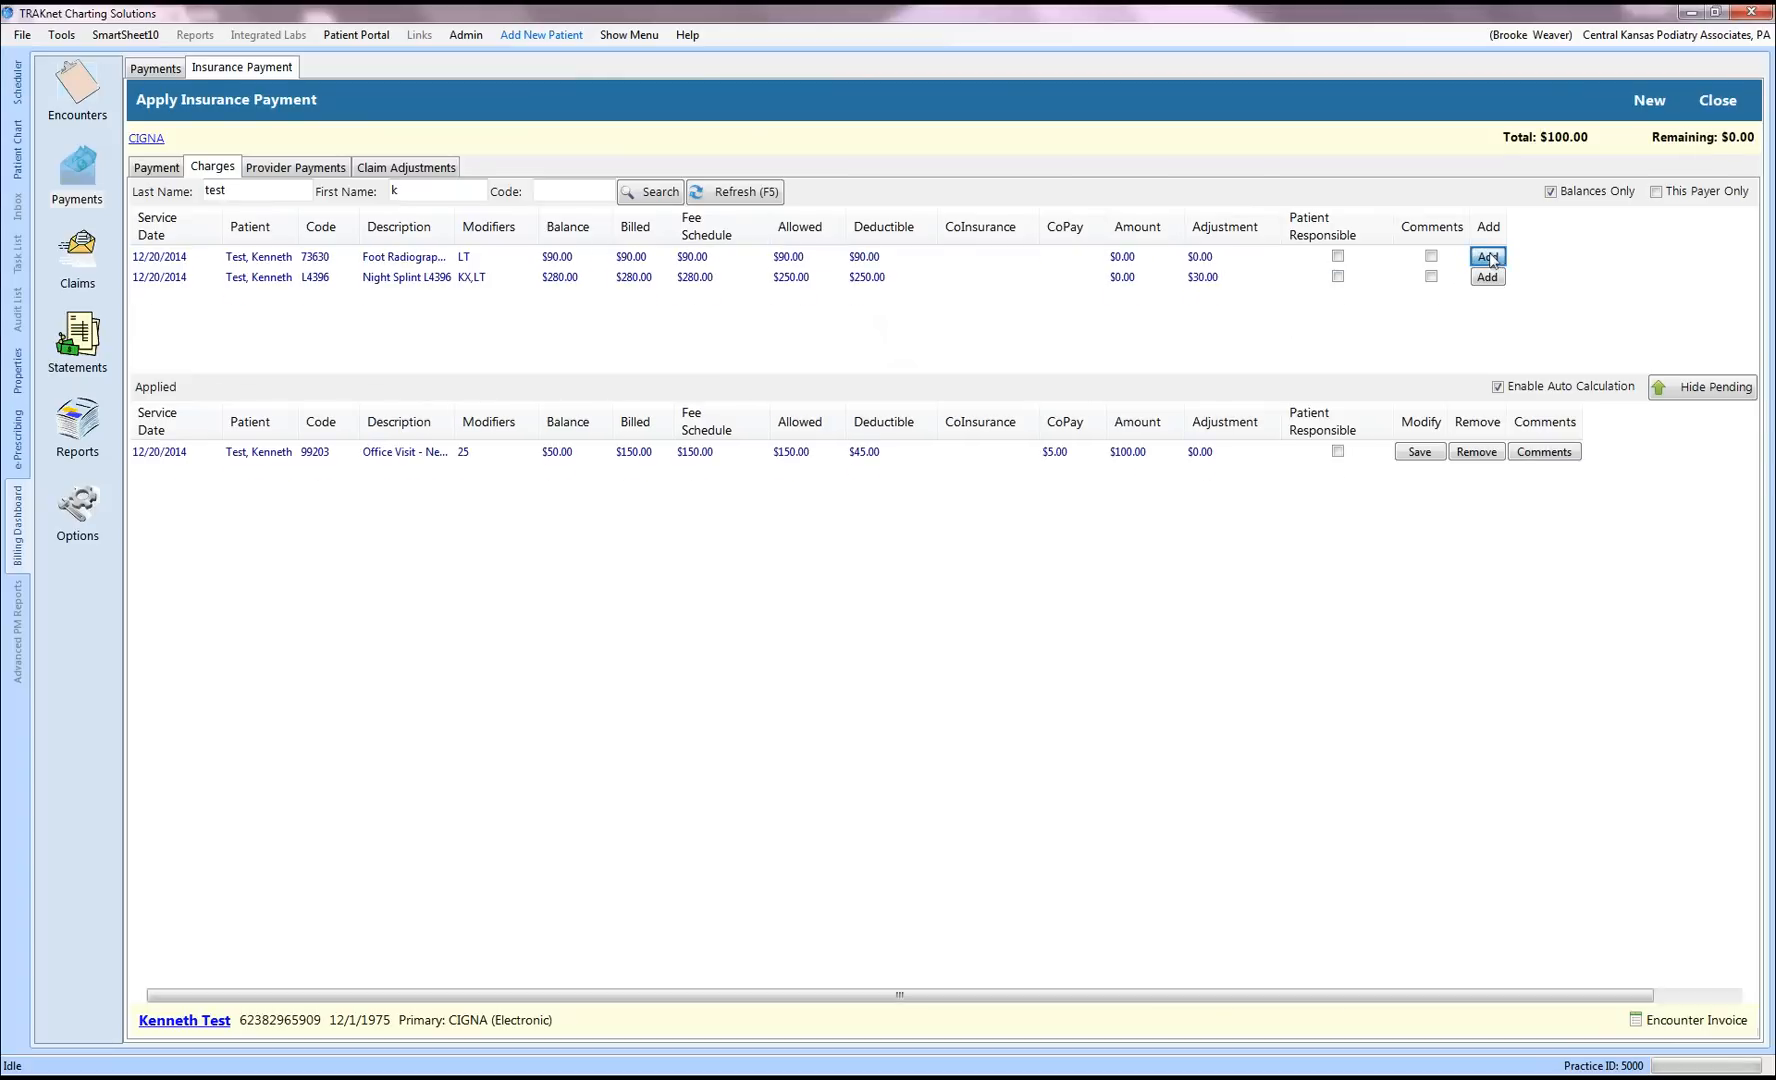
{"action": "left_click", "coordinate": [1489, 257]}
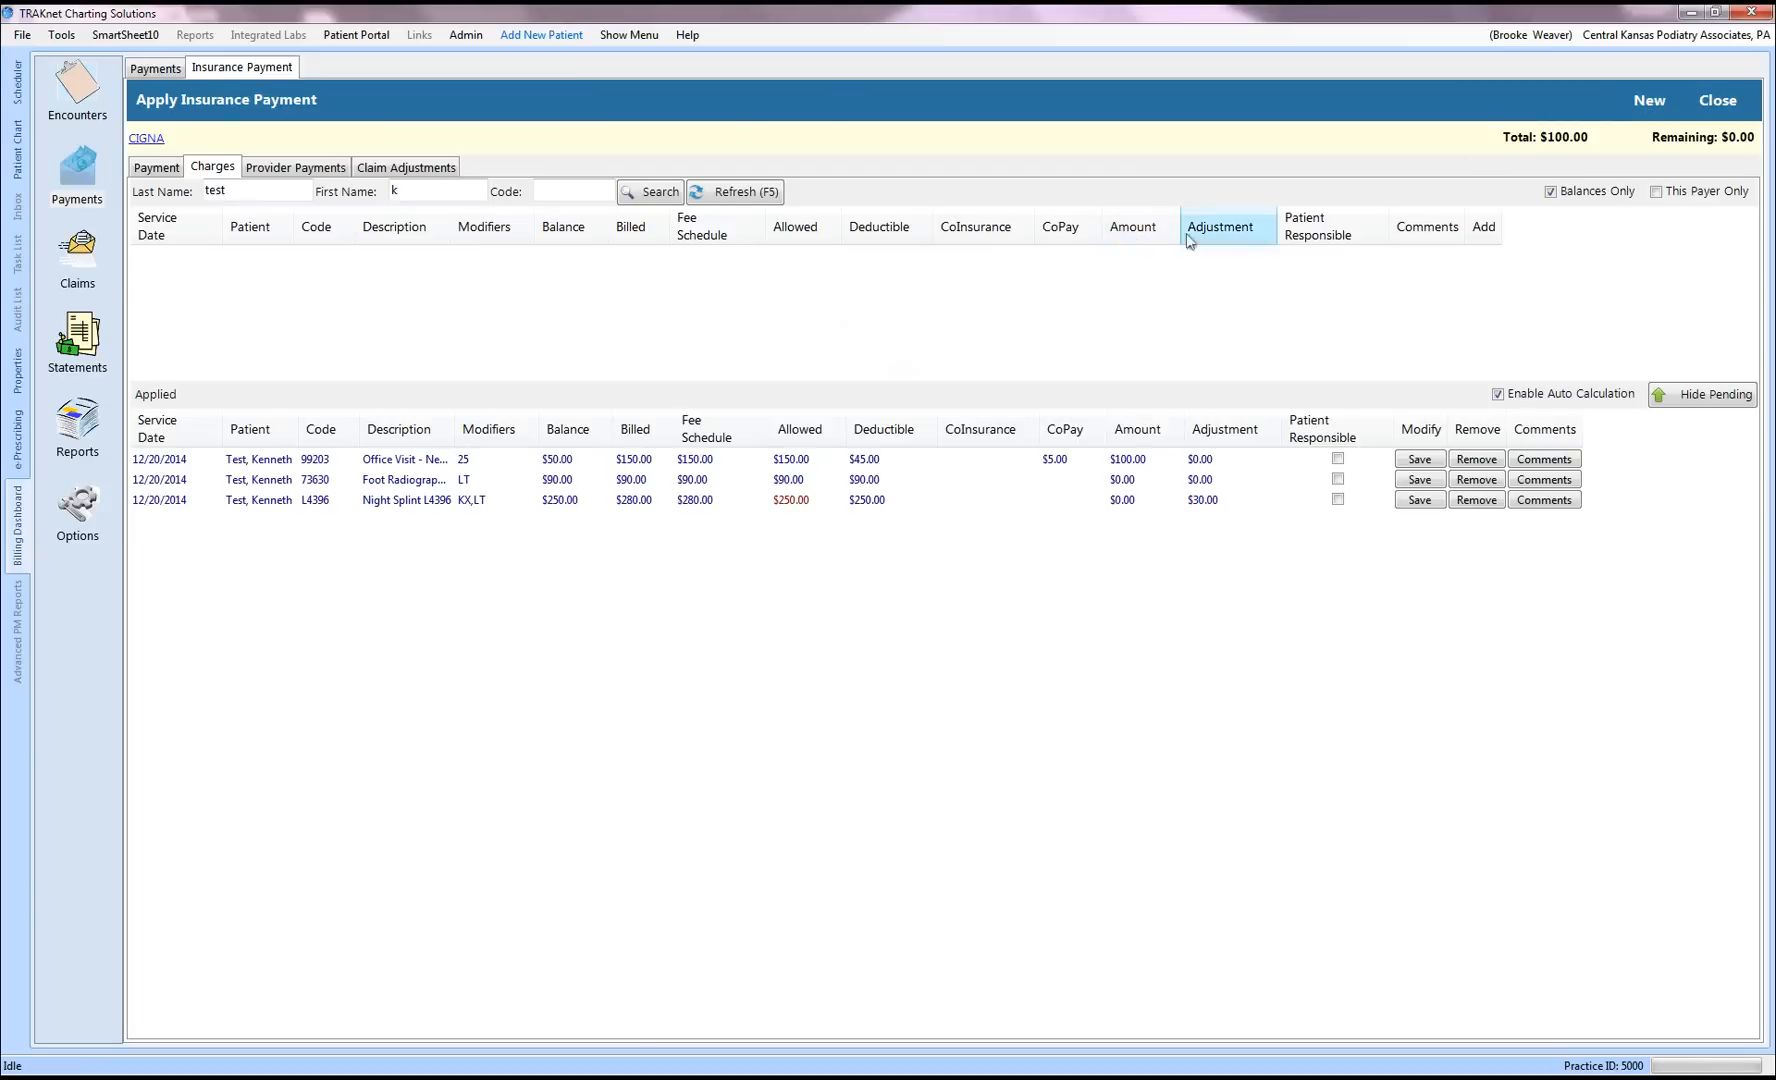
{"action": "left_click", "coordinate": [1717, 101]}
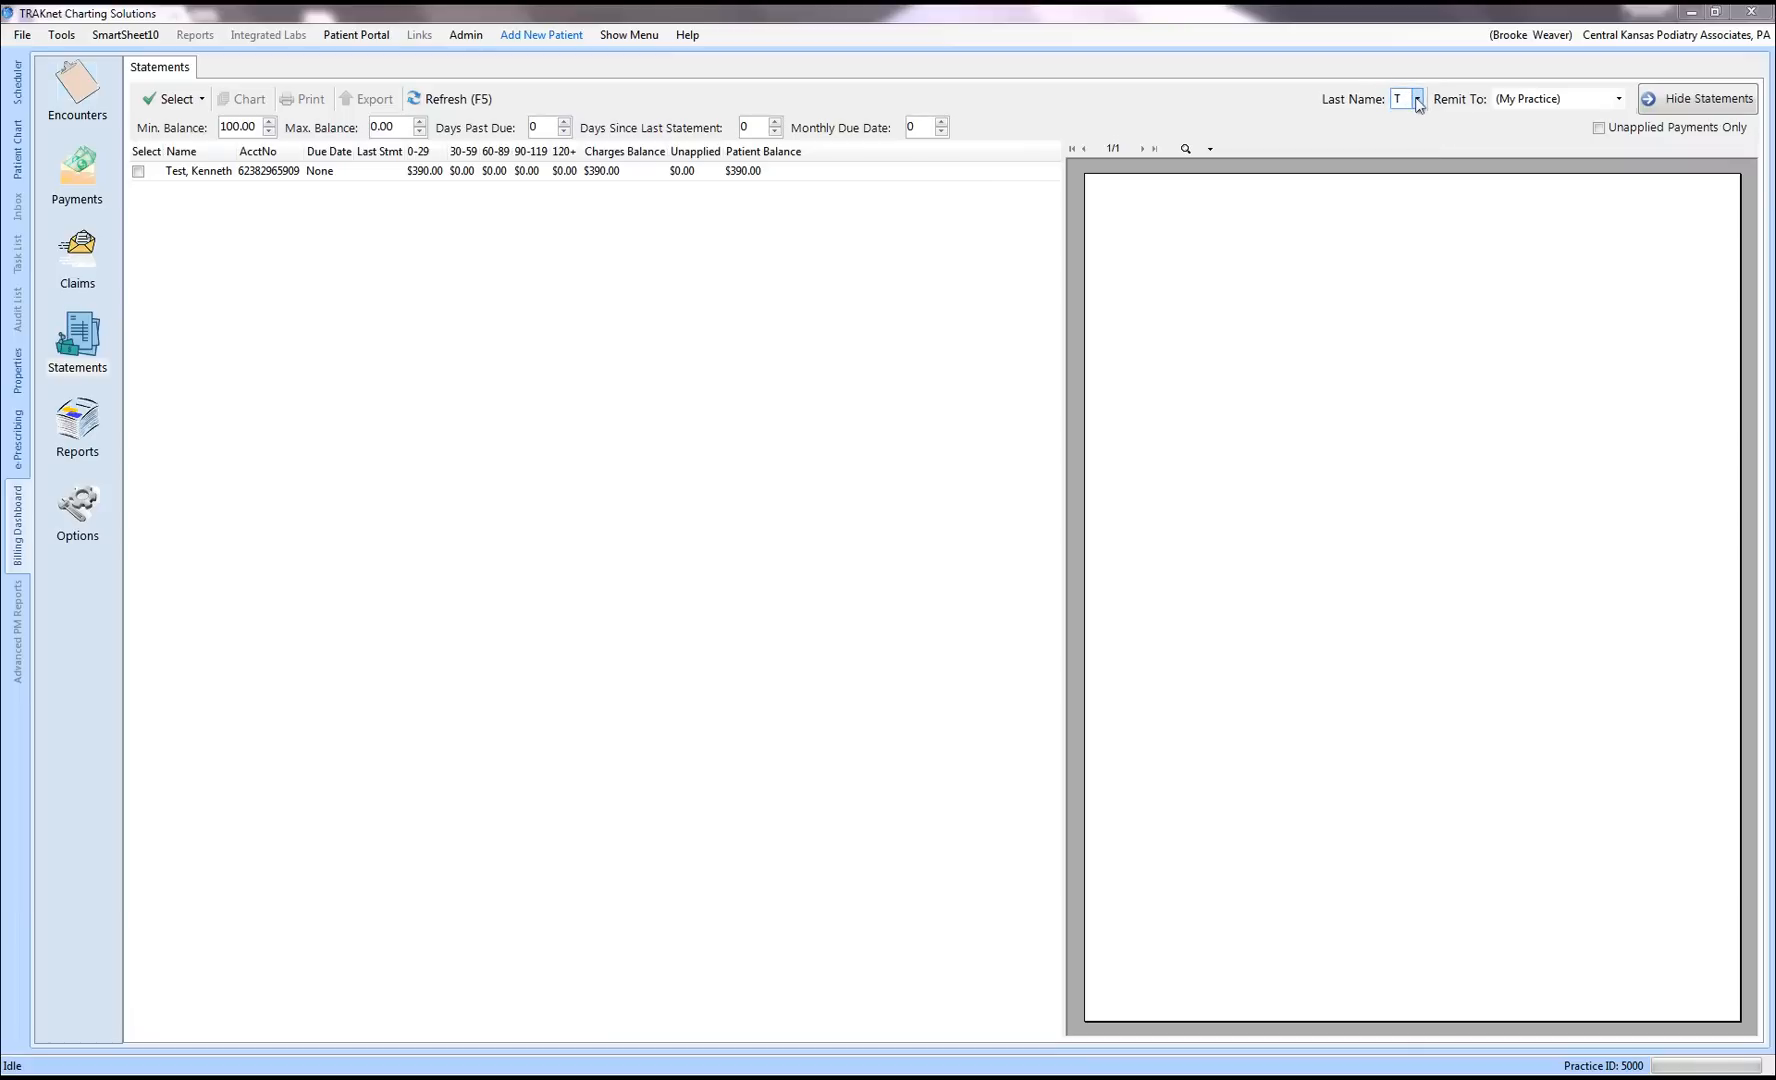
Step: Preview the test patient's $390.00 statement and open that patient's chart
{"action": "left_click", "coordinate": [138, 172]}
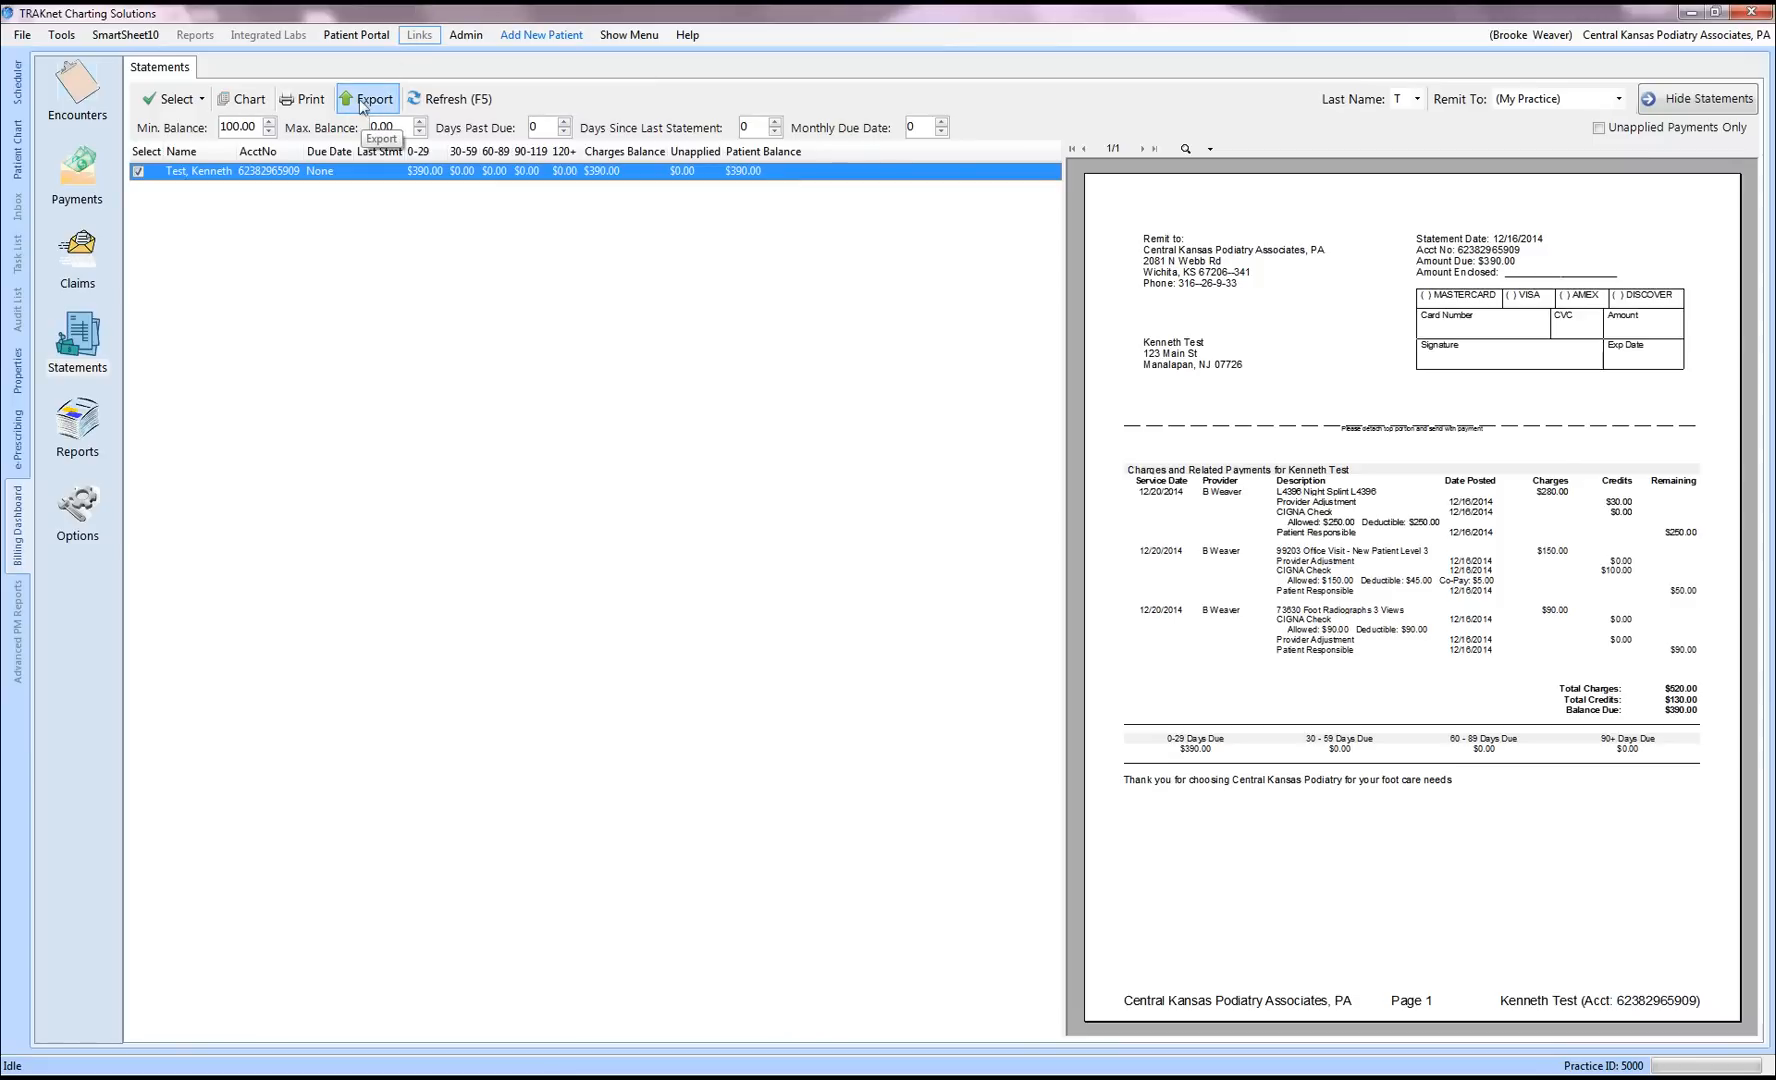
{"action": "left_click", "coordinate": [241, 101]}
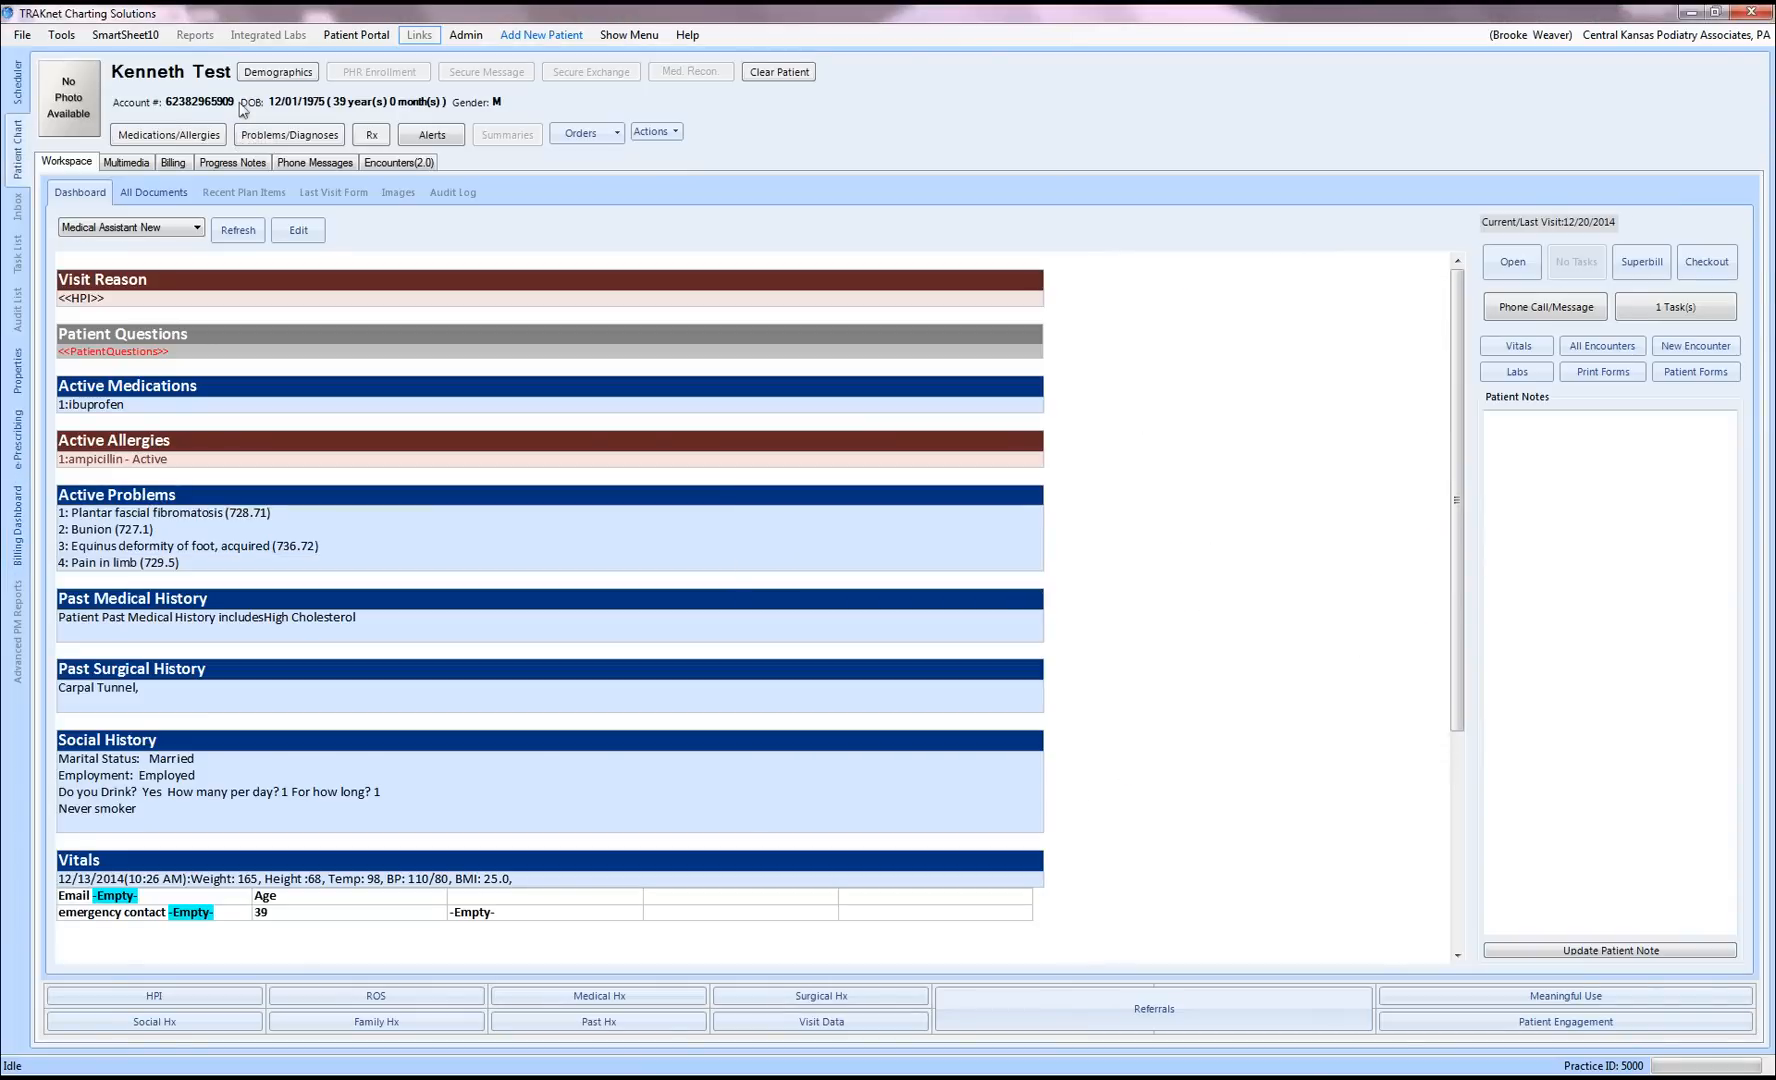
Step: Show the patient's billing ledger with the L4396, 99203 and 73630 charges totalling $390.00
{"action": "left_click", "coordinate": [177, 166]}
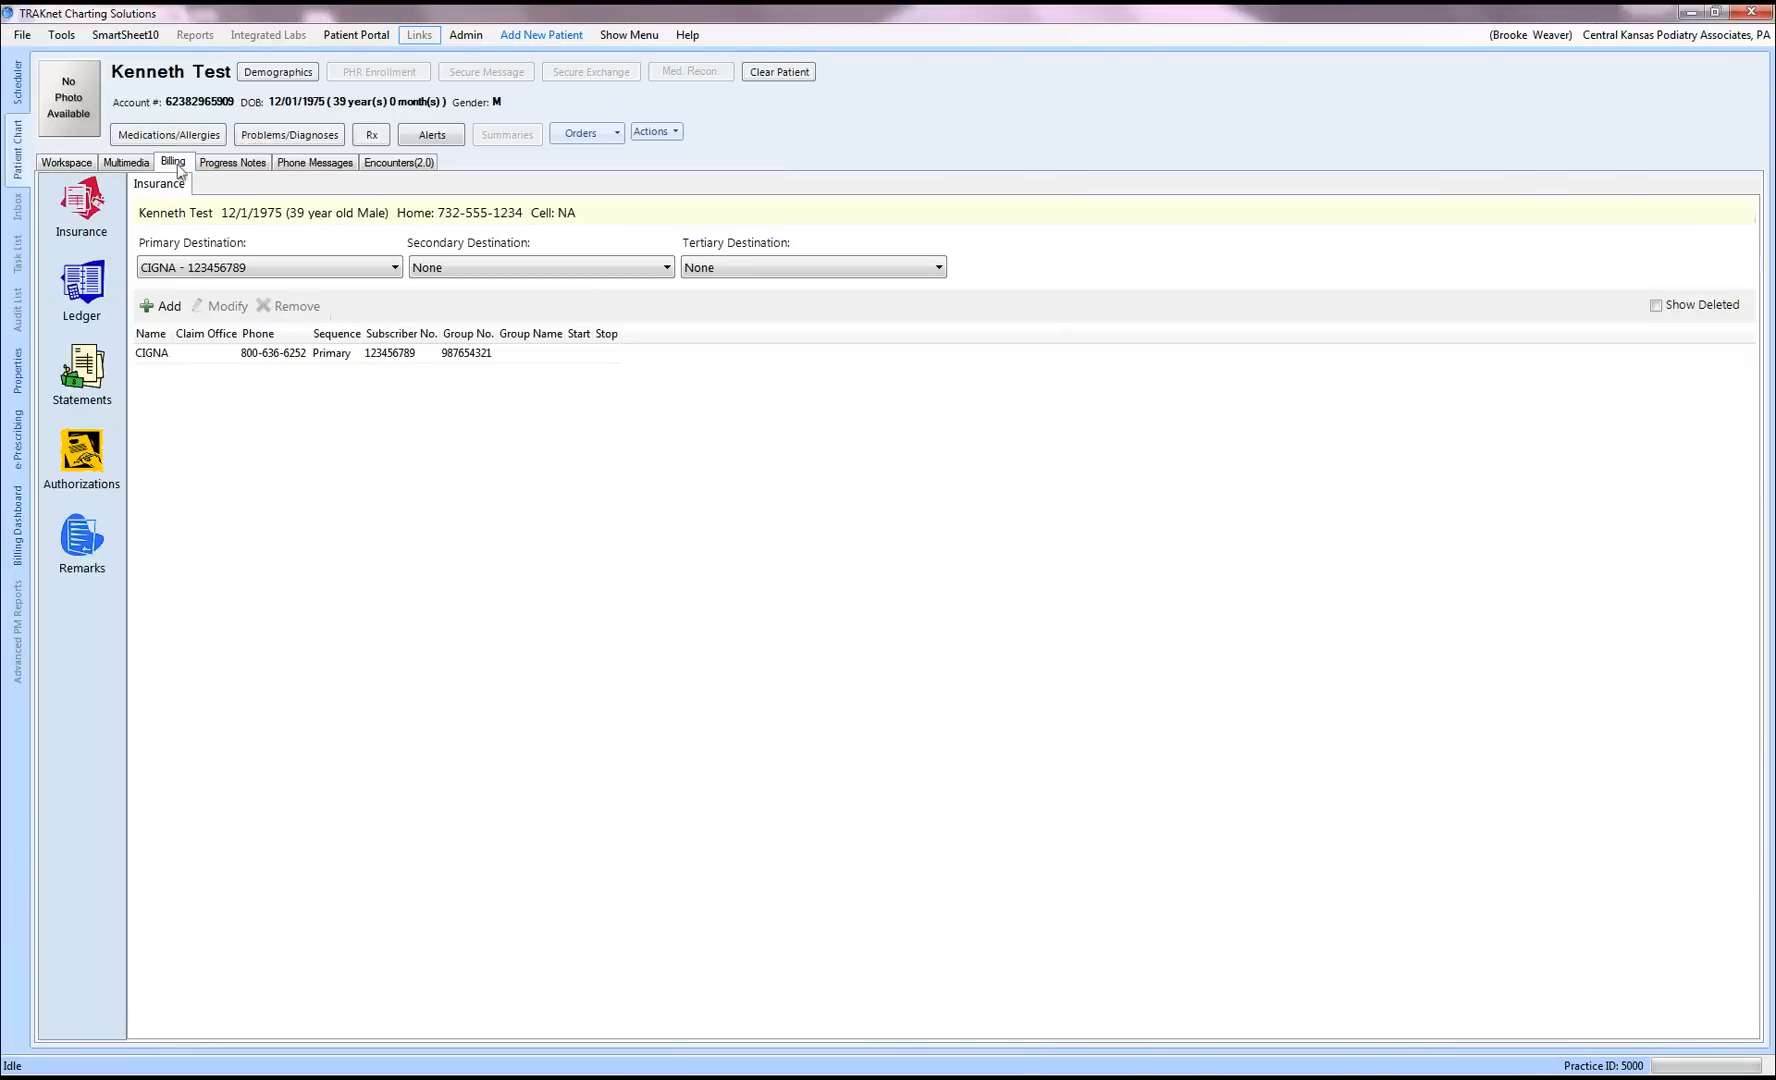
{"action": "left_click", "coordinate": [76, 298]}
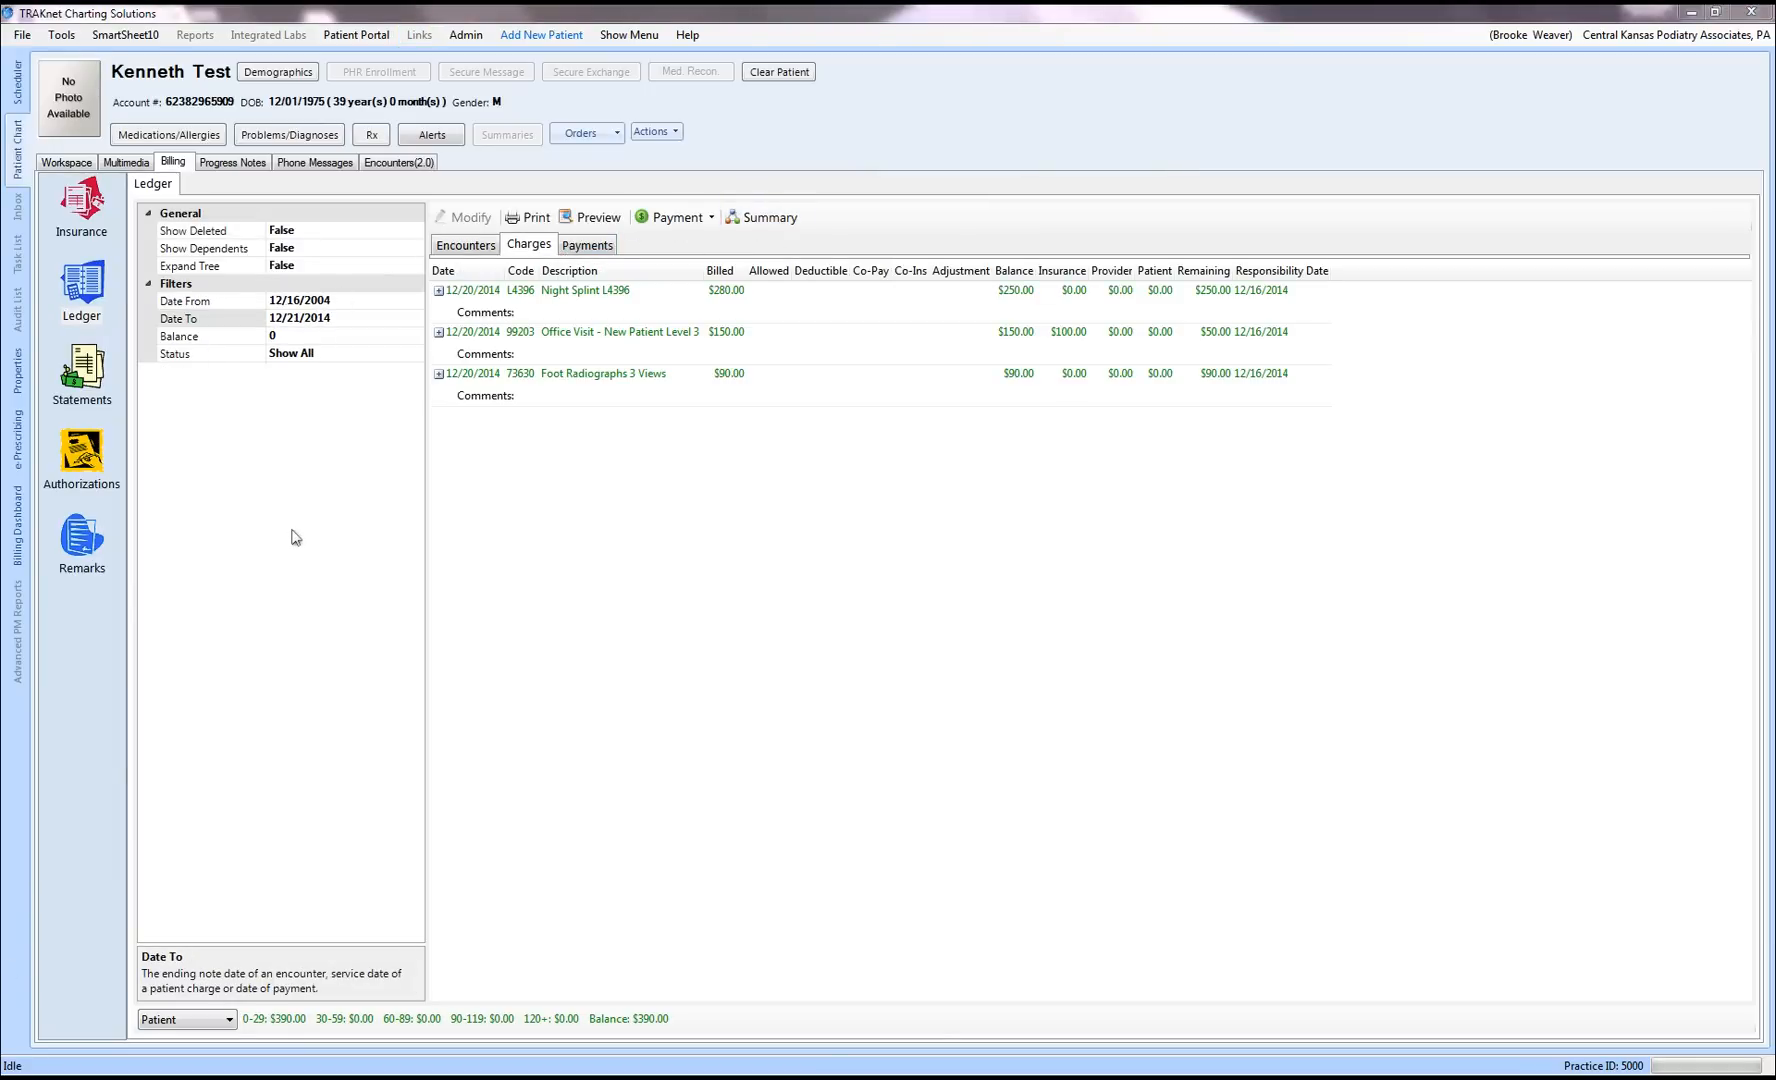
Step: Set Expand Tree to True to show each charge's CIGNA payment, then view the empty authorizations list
{"action": "left_click", "coordinate": [438, 291]}
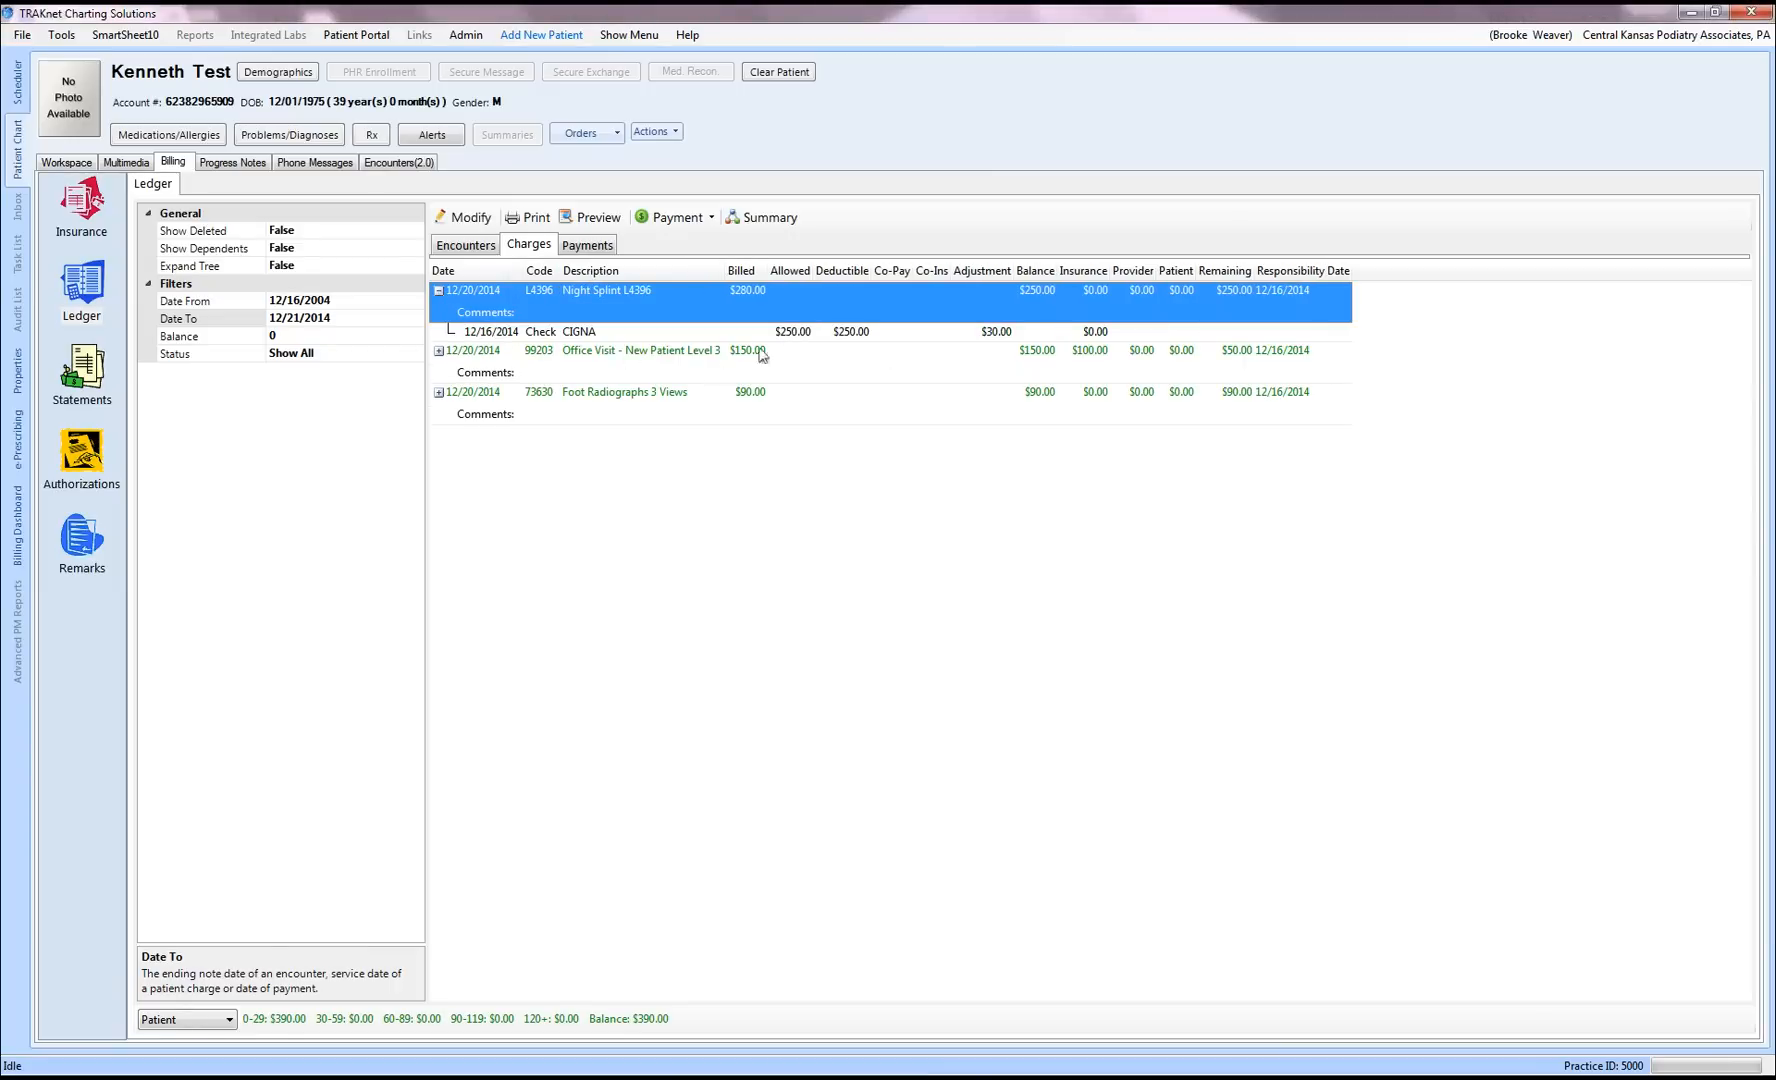
{"action": "left_click", "coordinate": [384, 269]}
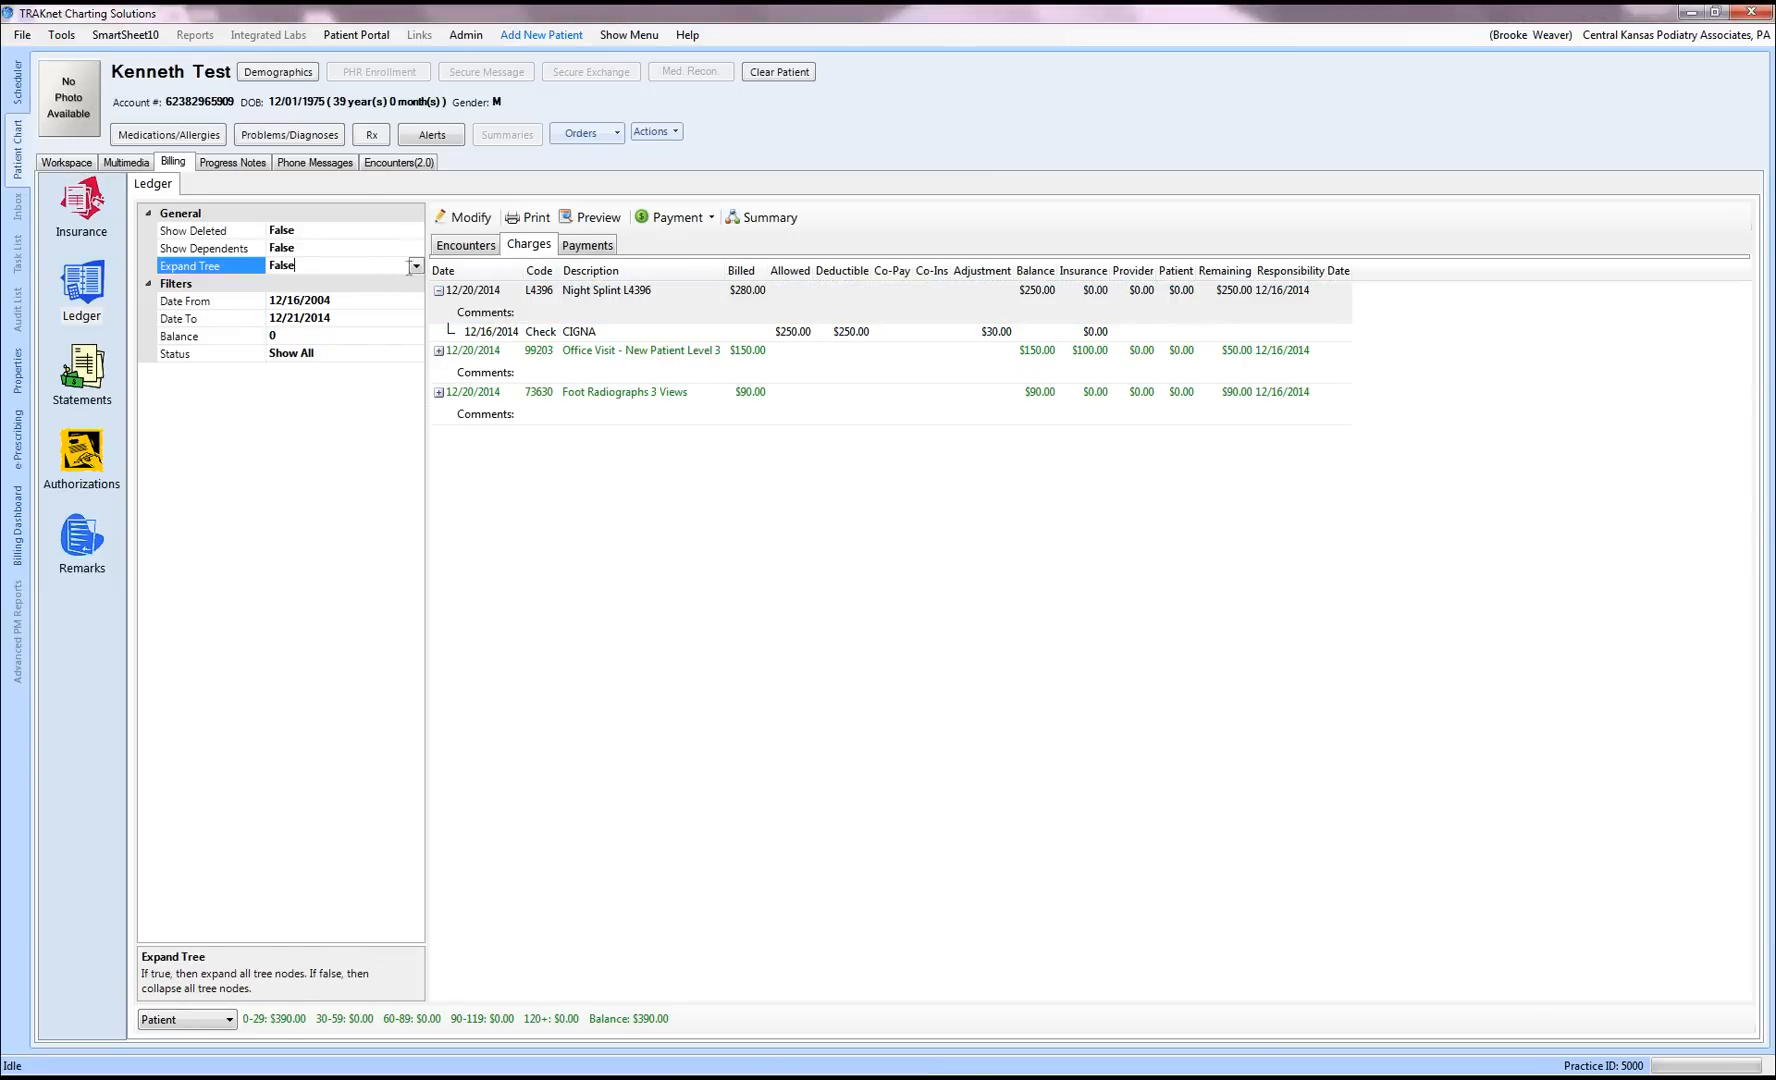
{"action": "left_click", "coordinate": [415, 266]}
{"action": "left_click", "coordinate": [390, 289]}
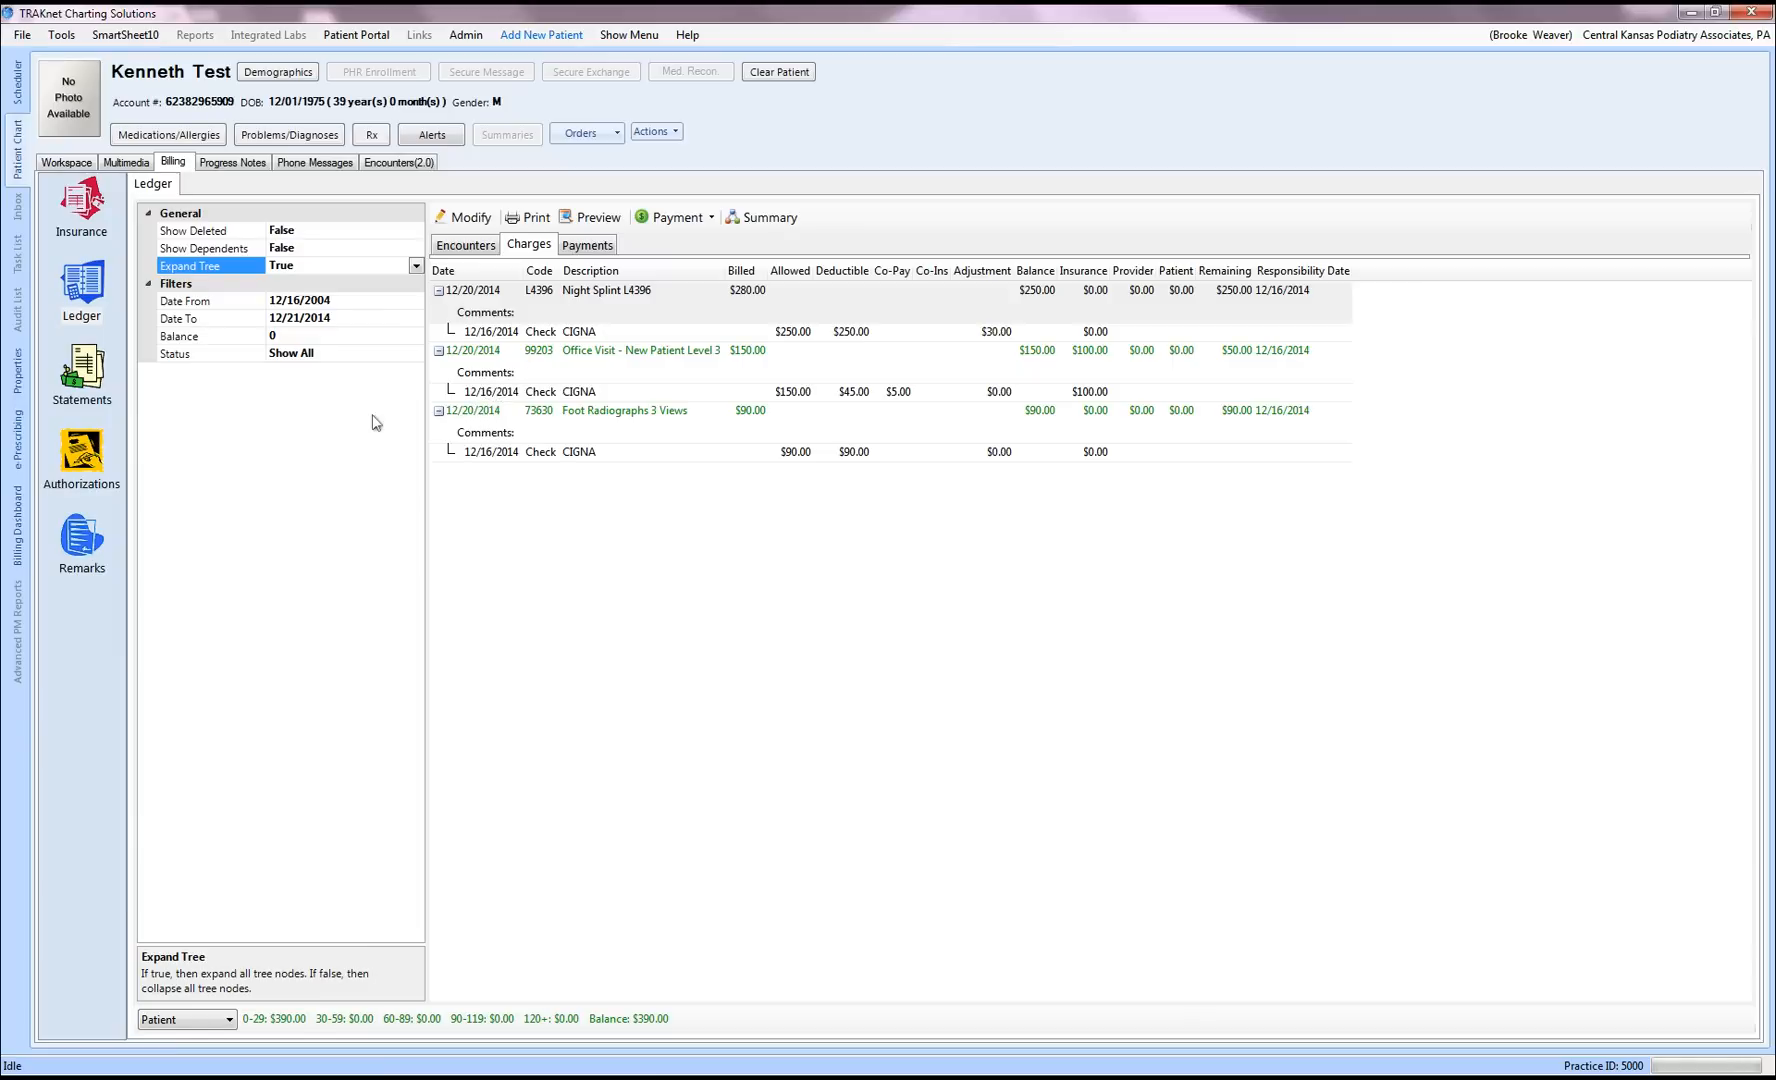
{"action": "left_click", "coordinate": [83, 452]}
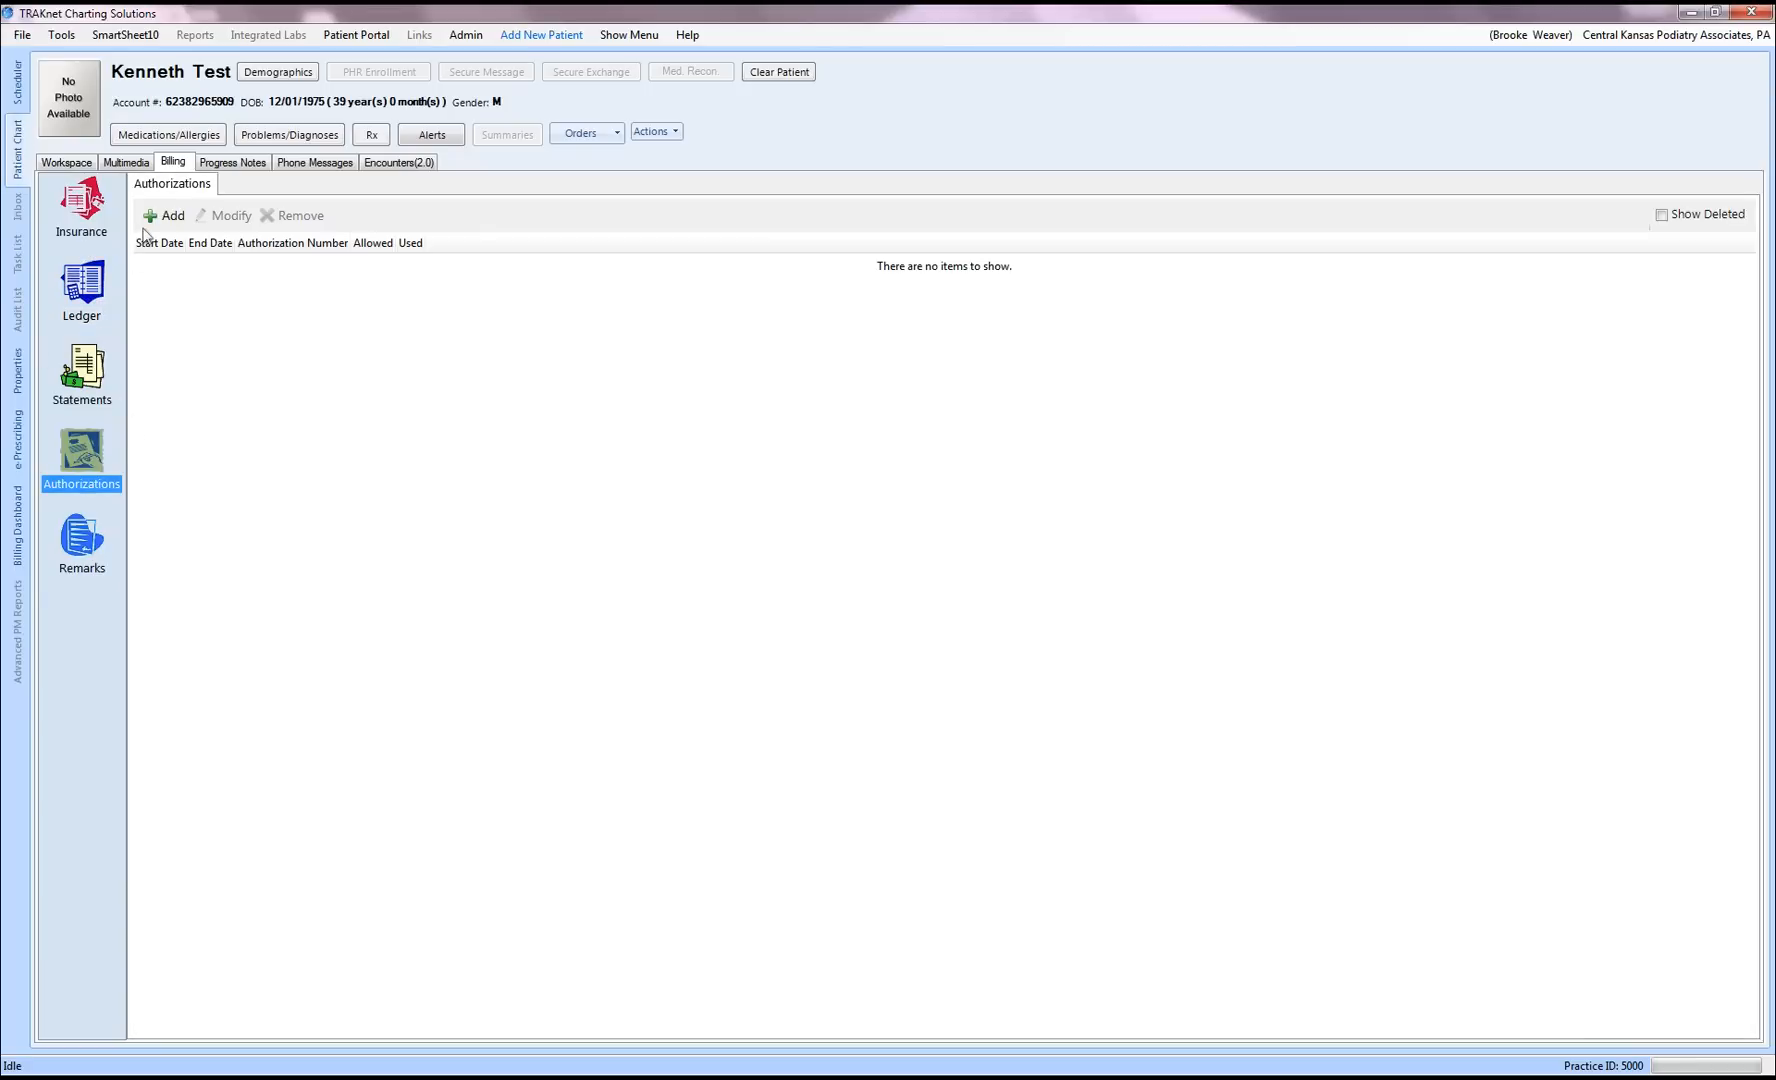
Step: Show the patient's billing remarks, including the 12/16/2014 'new insurance information 2015' remark
{"action": "left_click", "coordinate": [82, 546]}
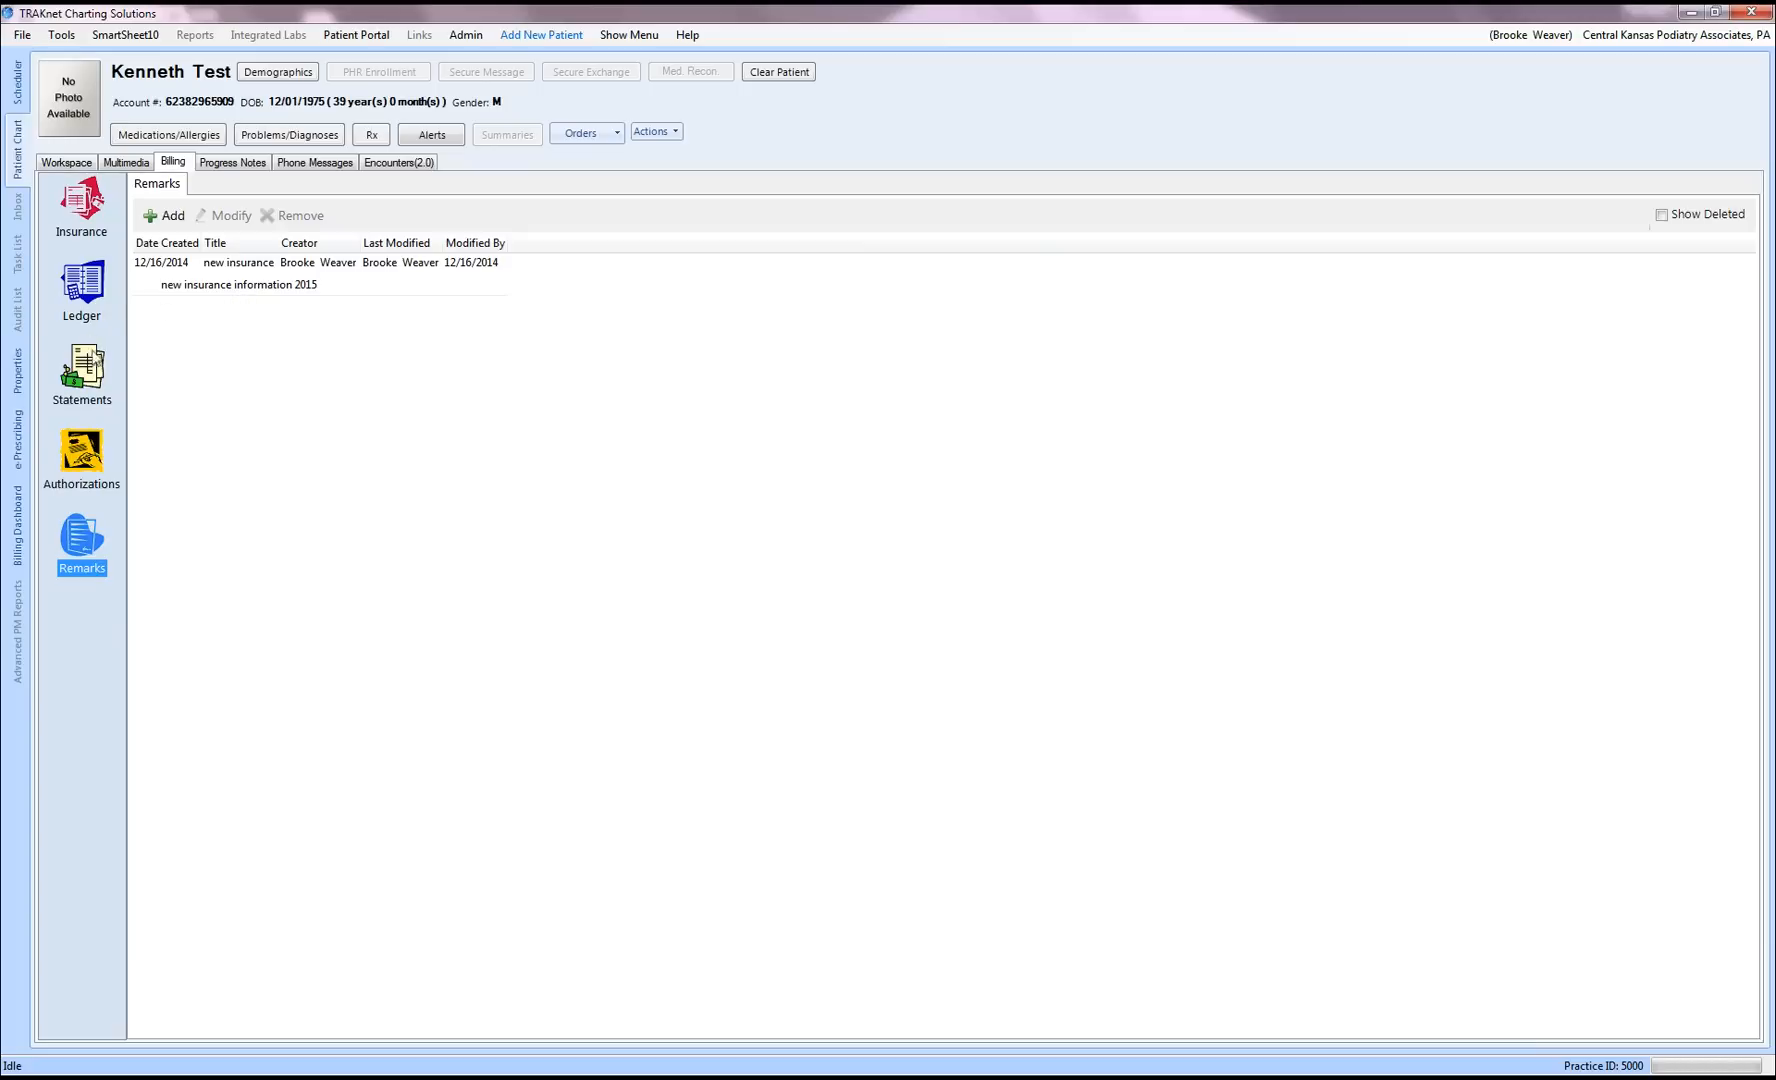
Step: Back in the patient's ledger, set the end date to 12/22/2014 and expand the 12/20/2014 encounter
{"action": "left_click", "coordinate": [84, 288]}
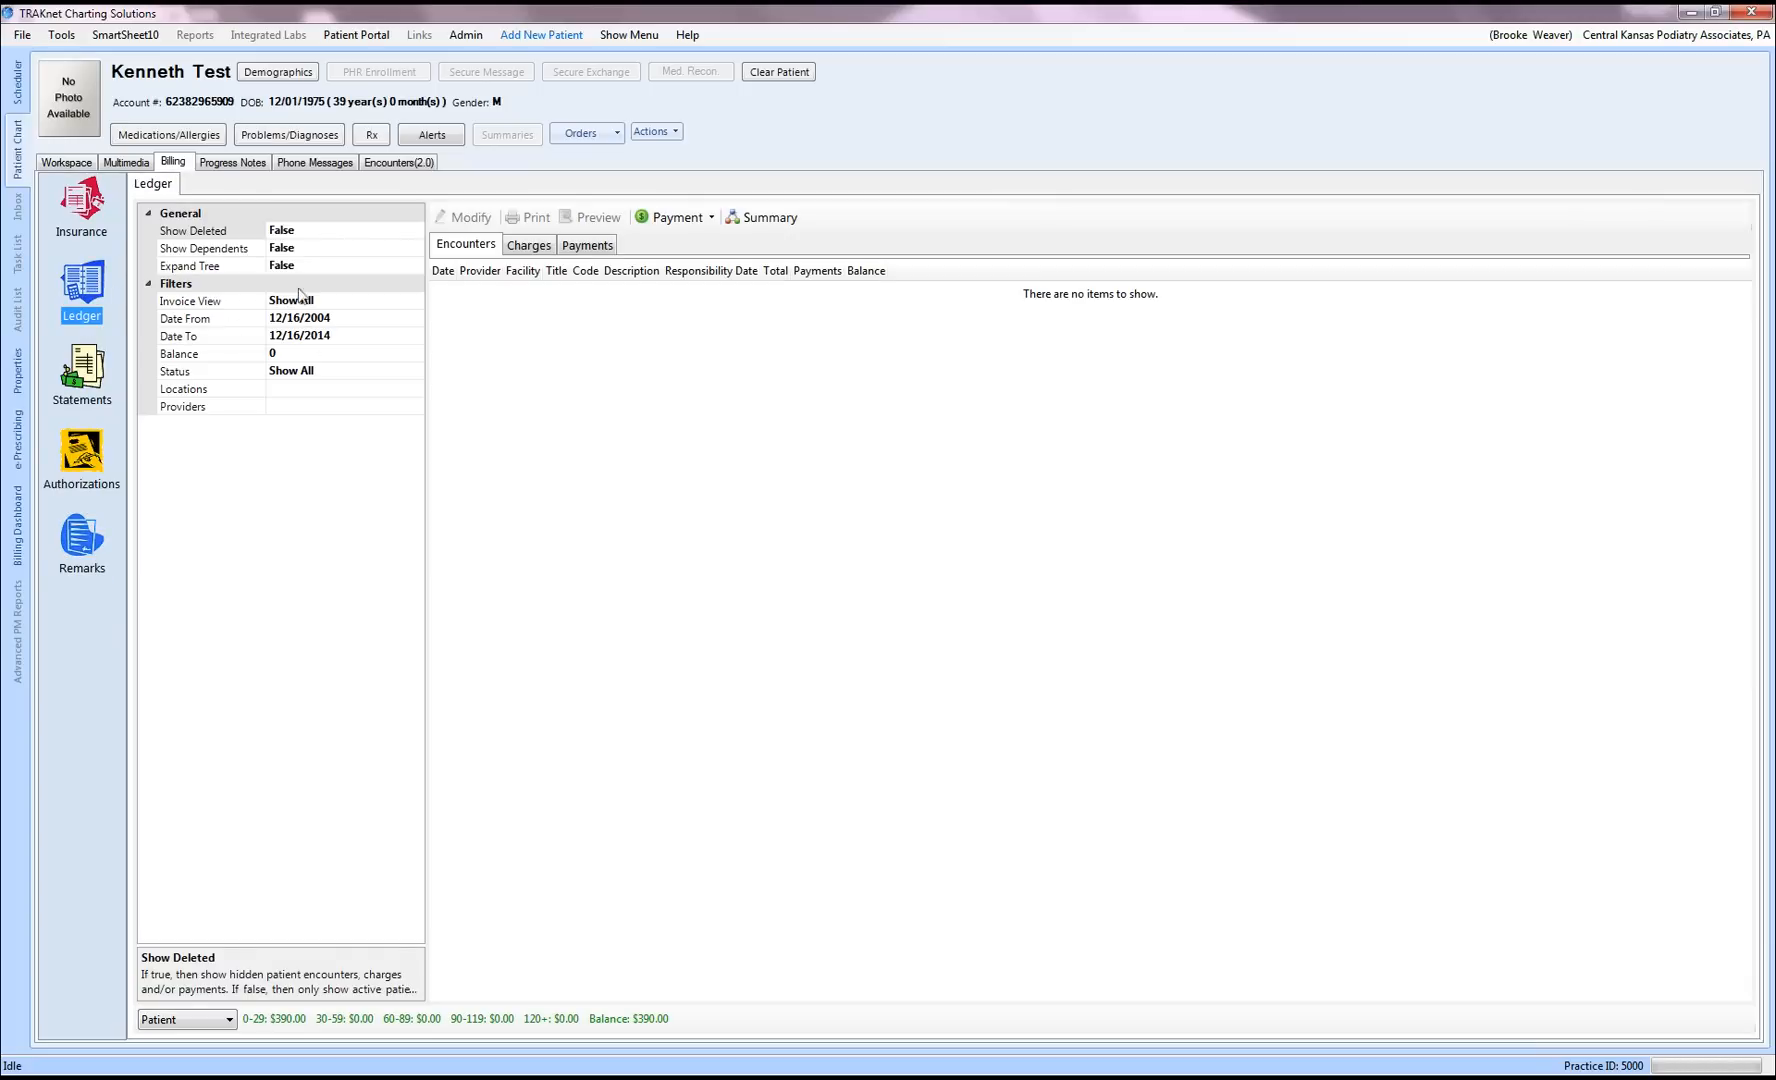
{"action": "left_click", "coordinate": [386, 339]}
{"action": "left_click", "coordinate": [416, 336]}
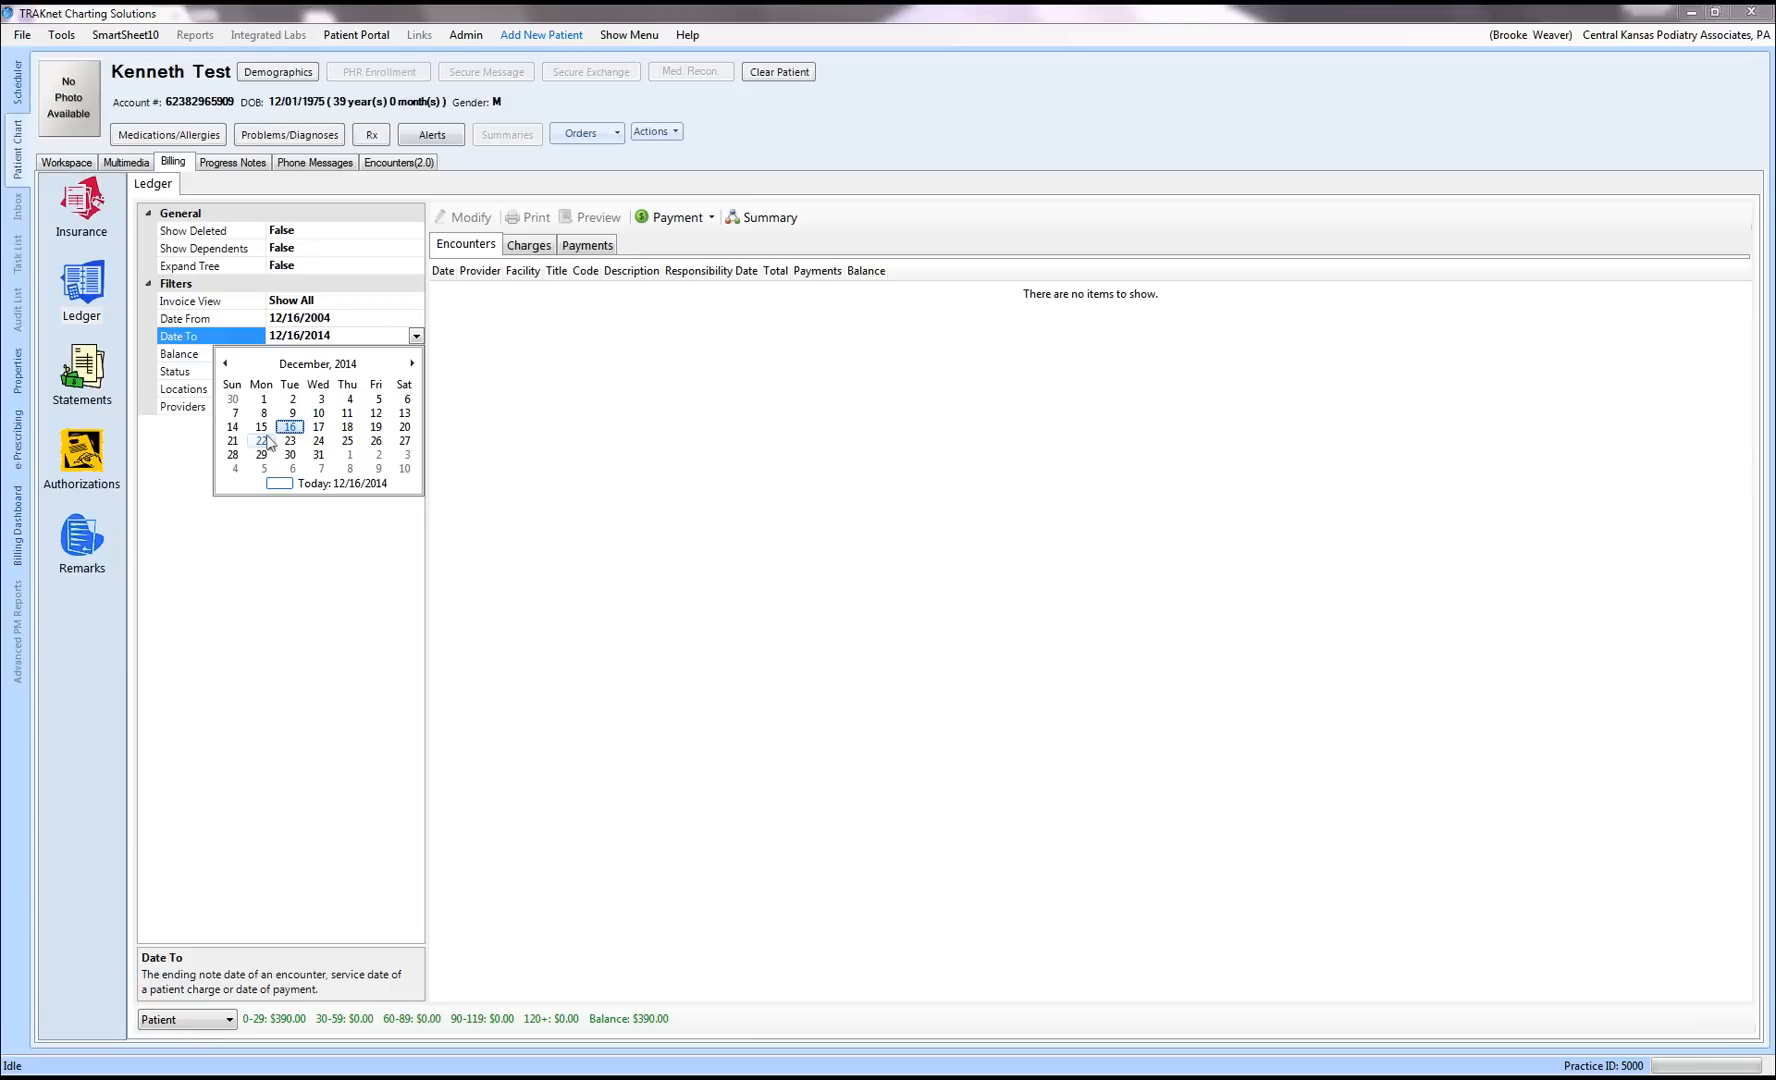
{"action": "left_click", "coordinate": [261, 441]}
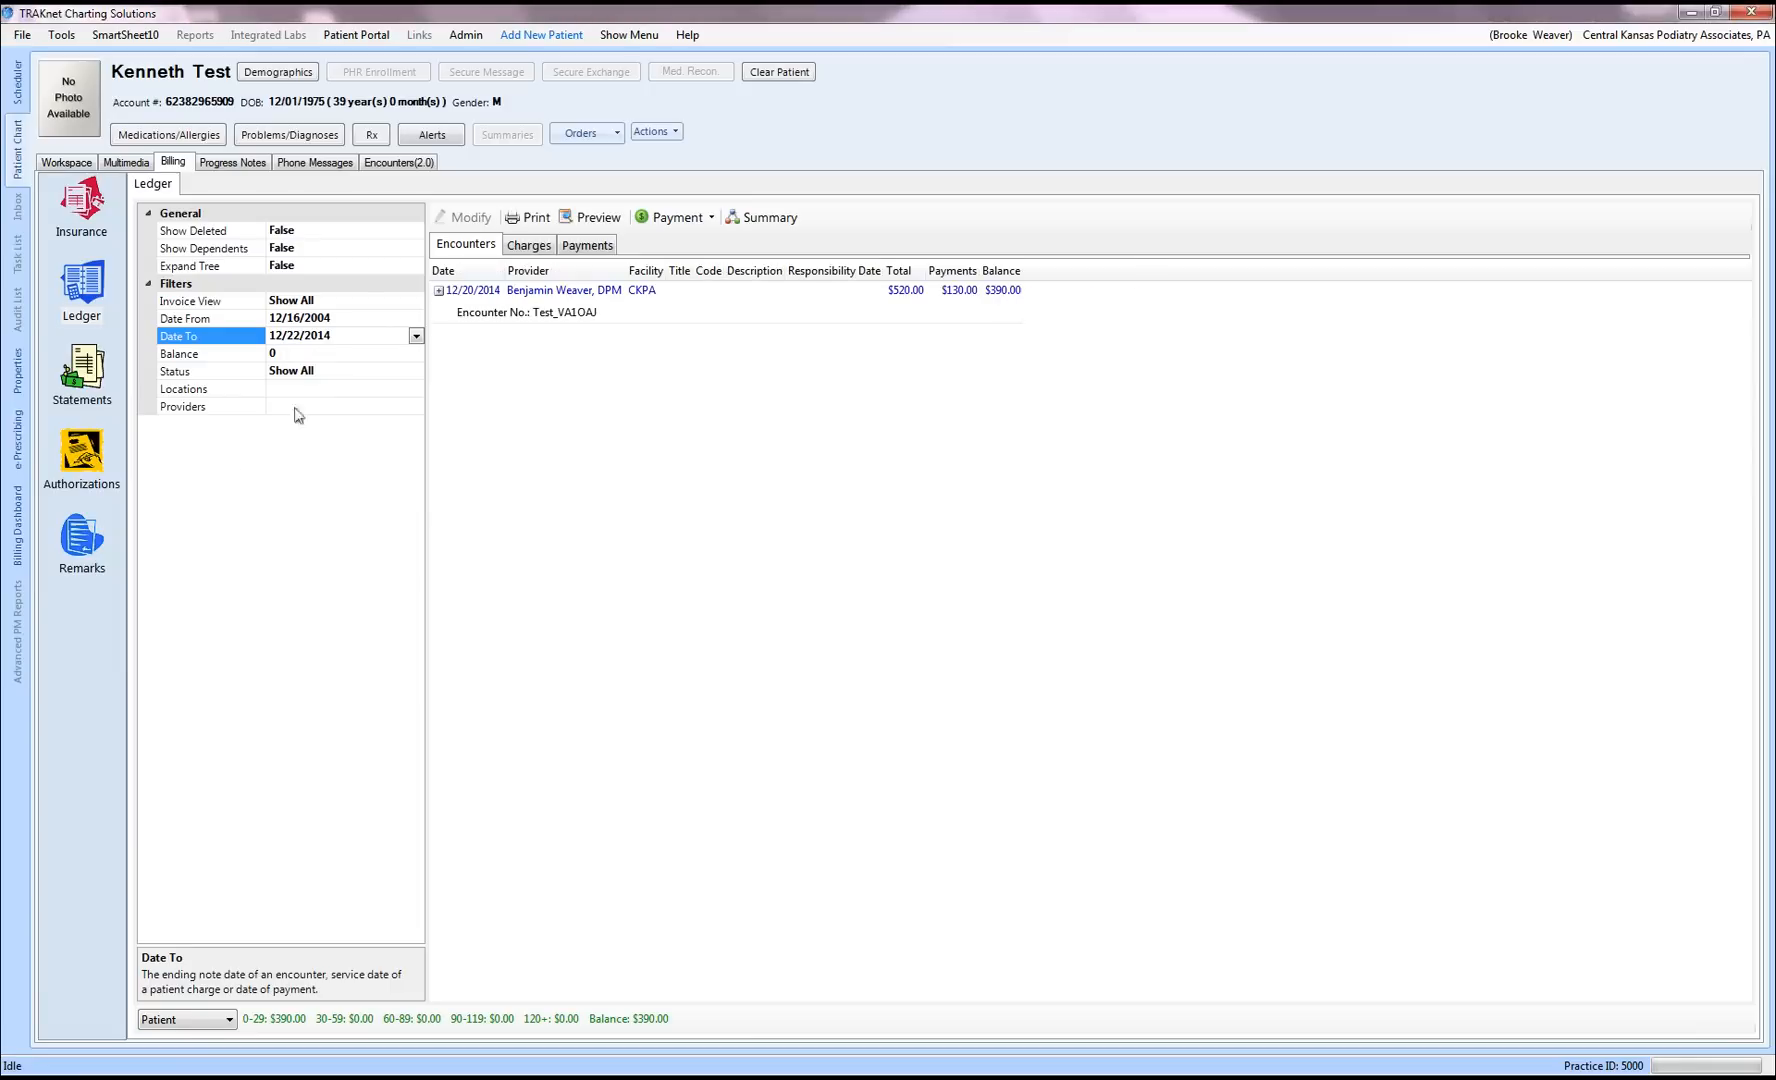
{"action": "left_click", "coordinate": [438, 291]}
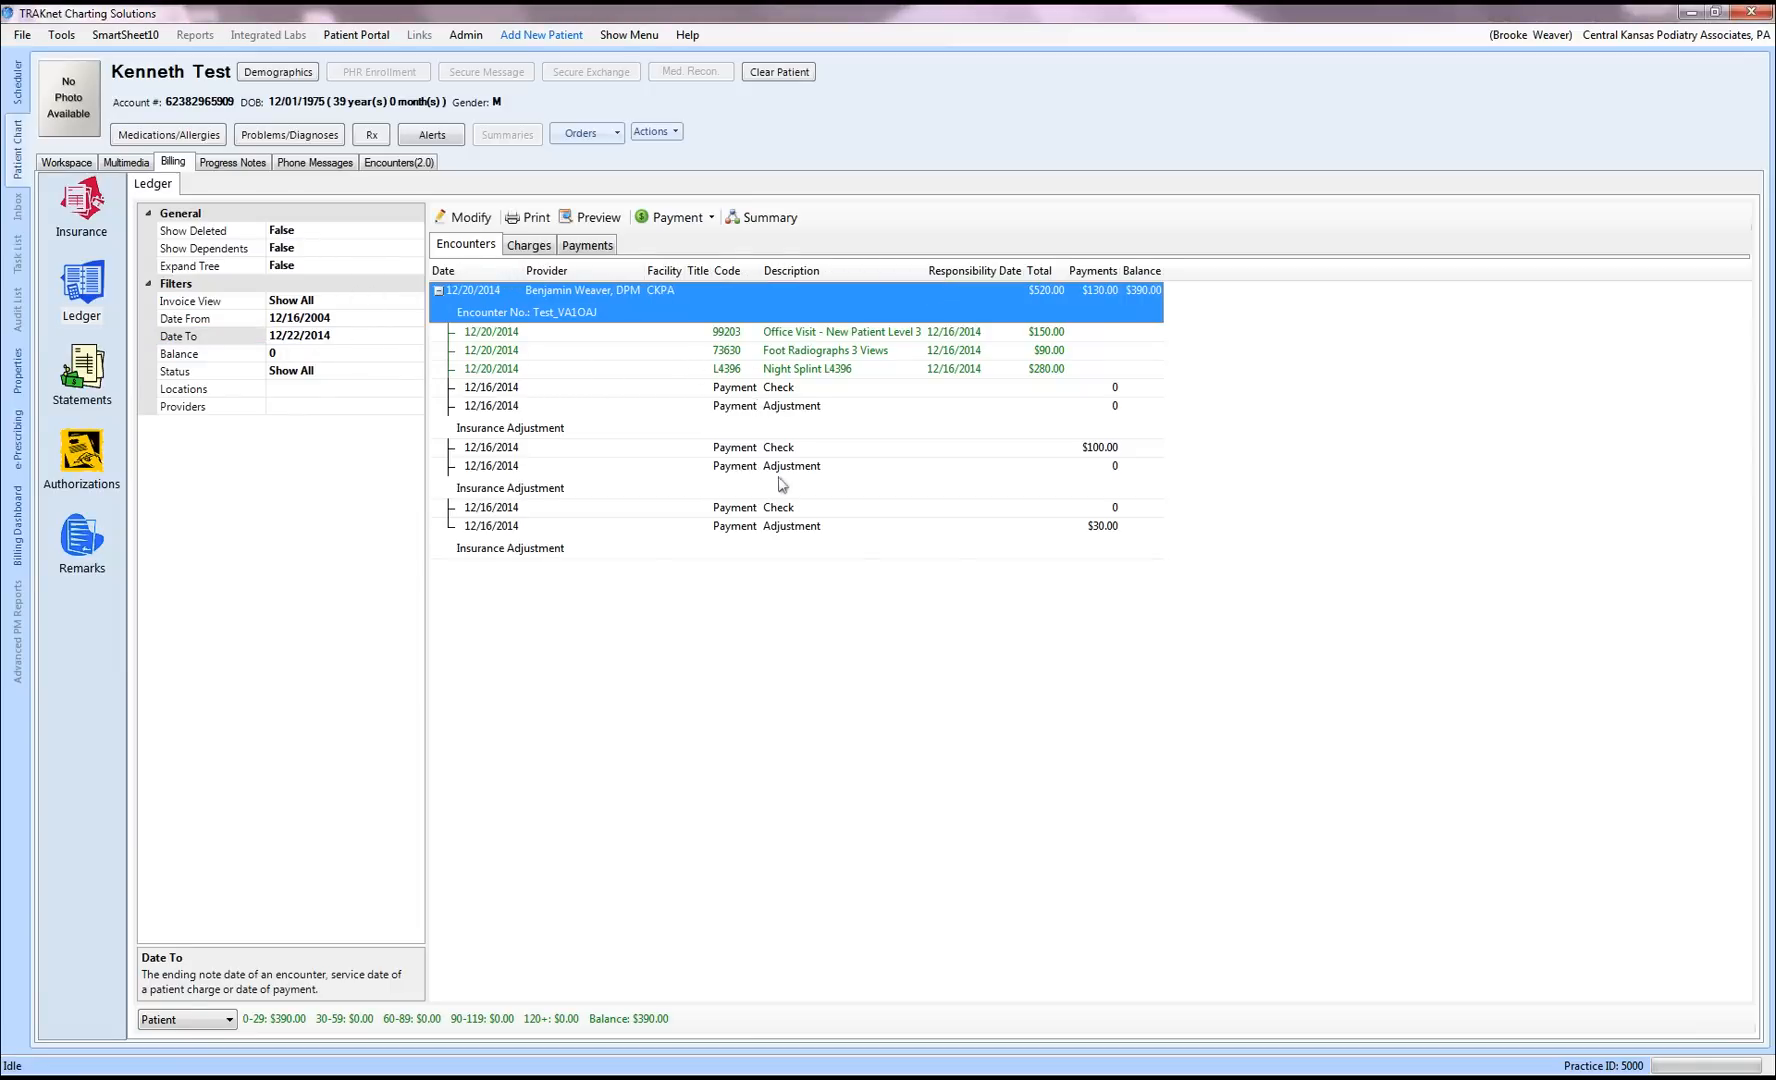
Step: Review the ledger's charges and payments, then regroup by encounter with 12/20/2014 expanded
{"action": "left_click", "coordinate": [529, 246]}
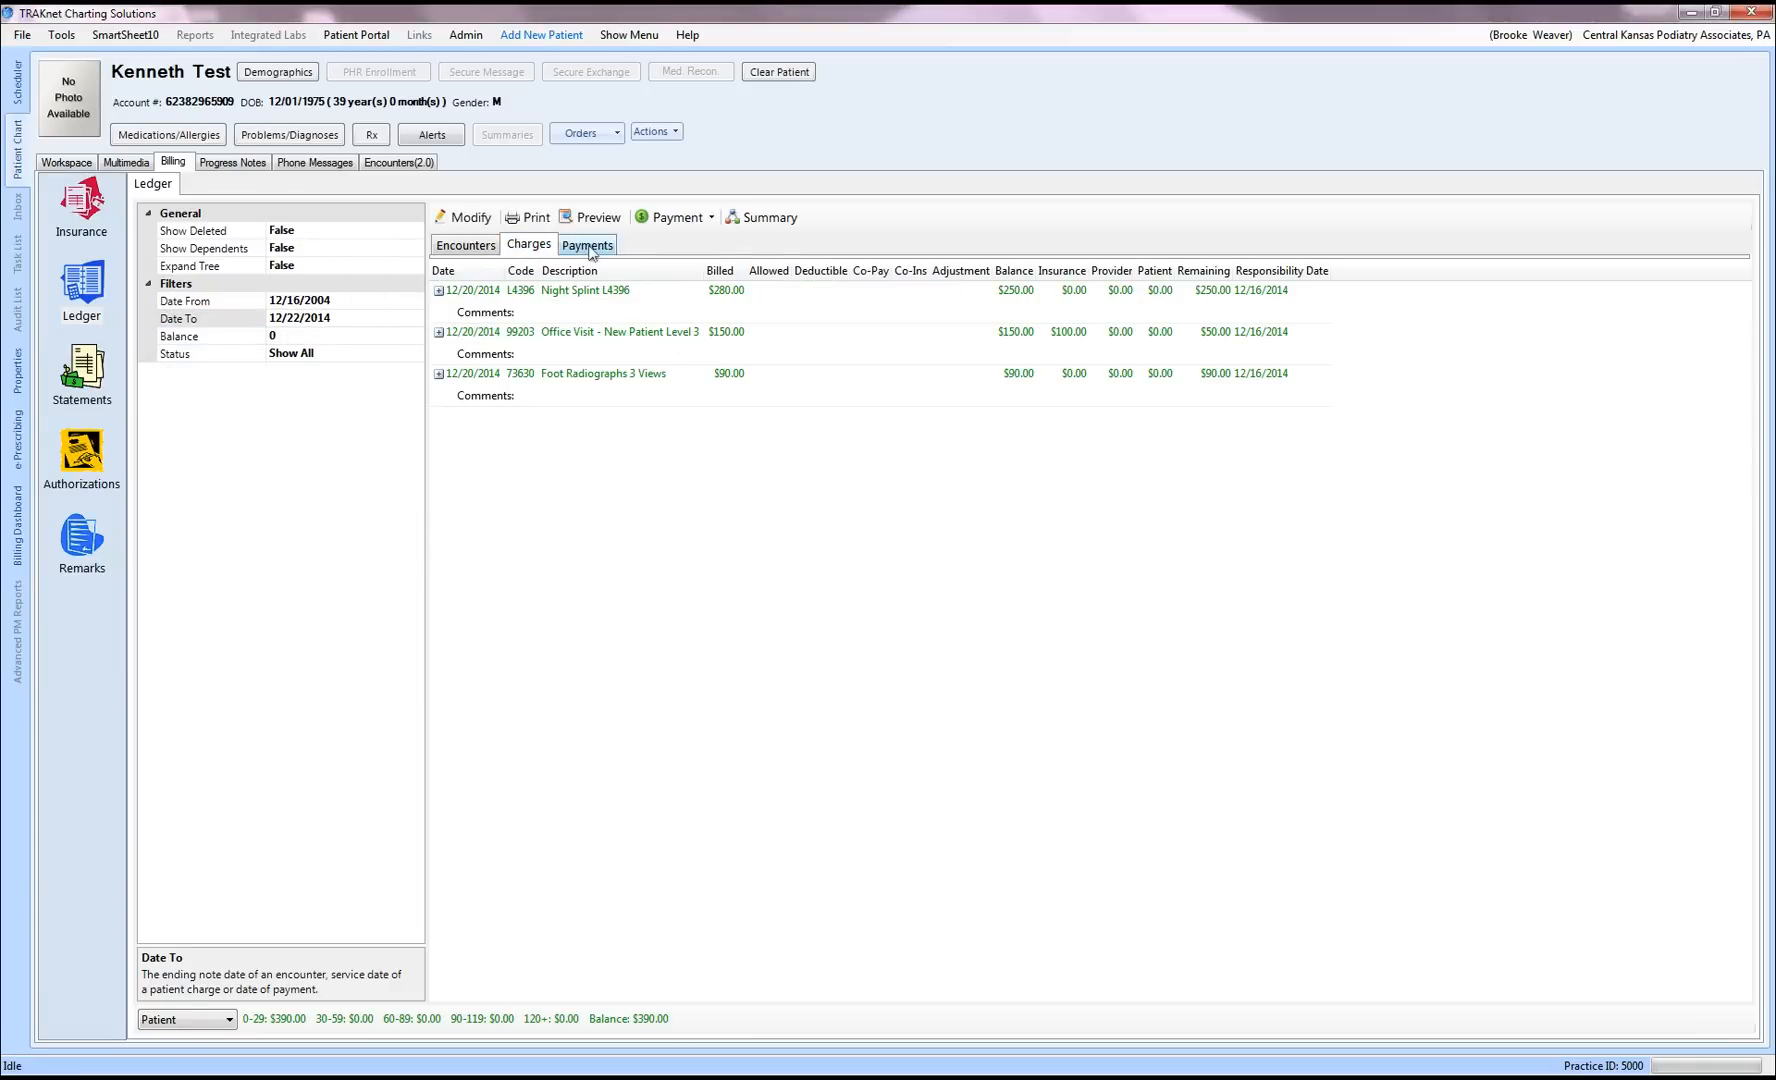
{"action": "left_click", "coordinate": [589, 251]}
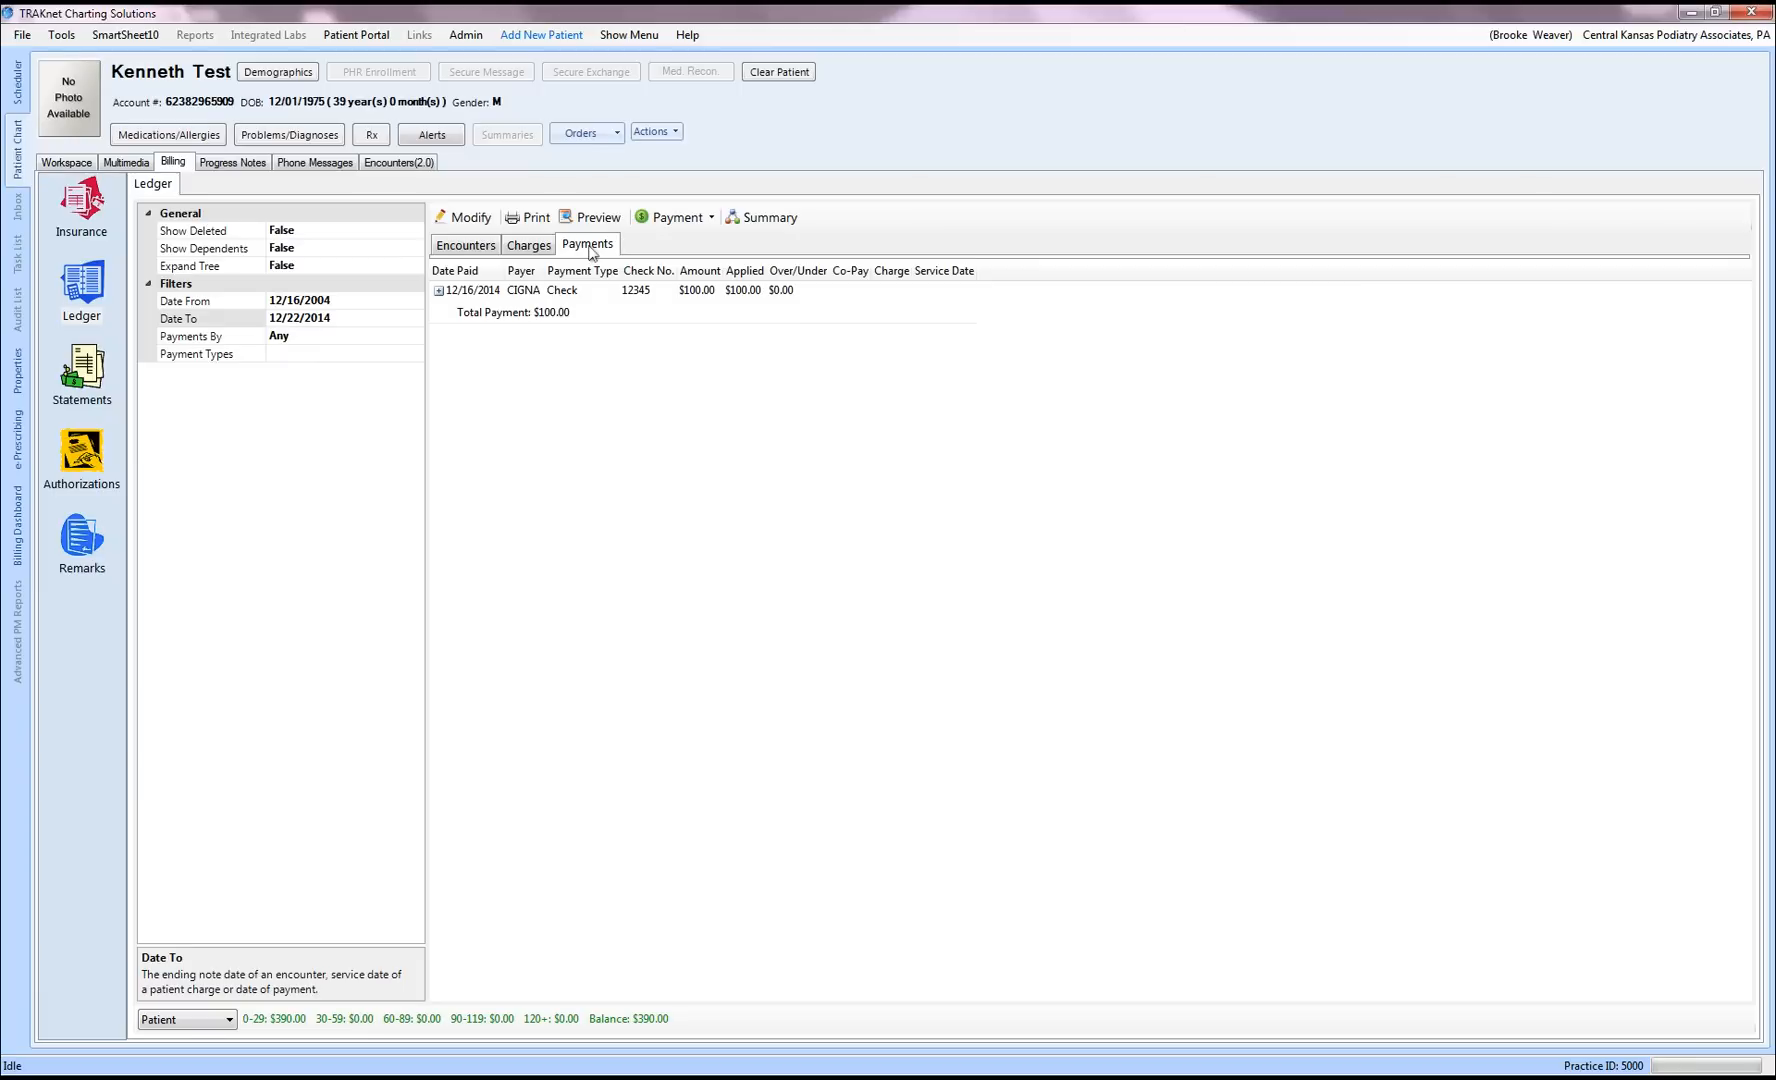
{"action": "left_click", "coordinate": [472, 246]}
{"action": "left_click", "coordinate": [440, 292]}
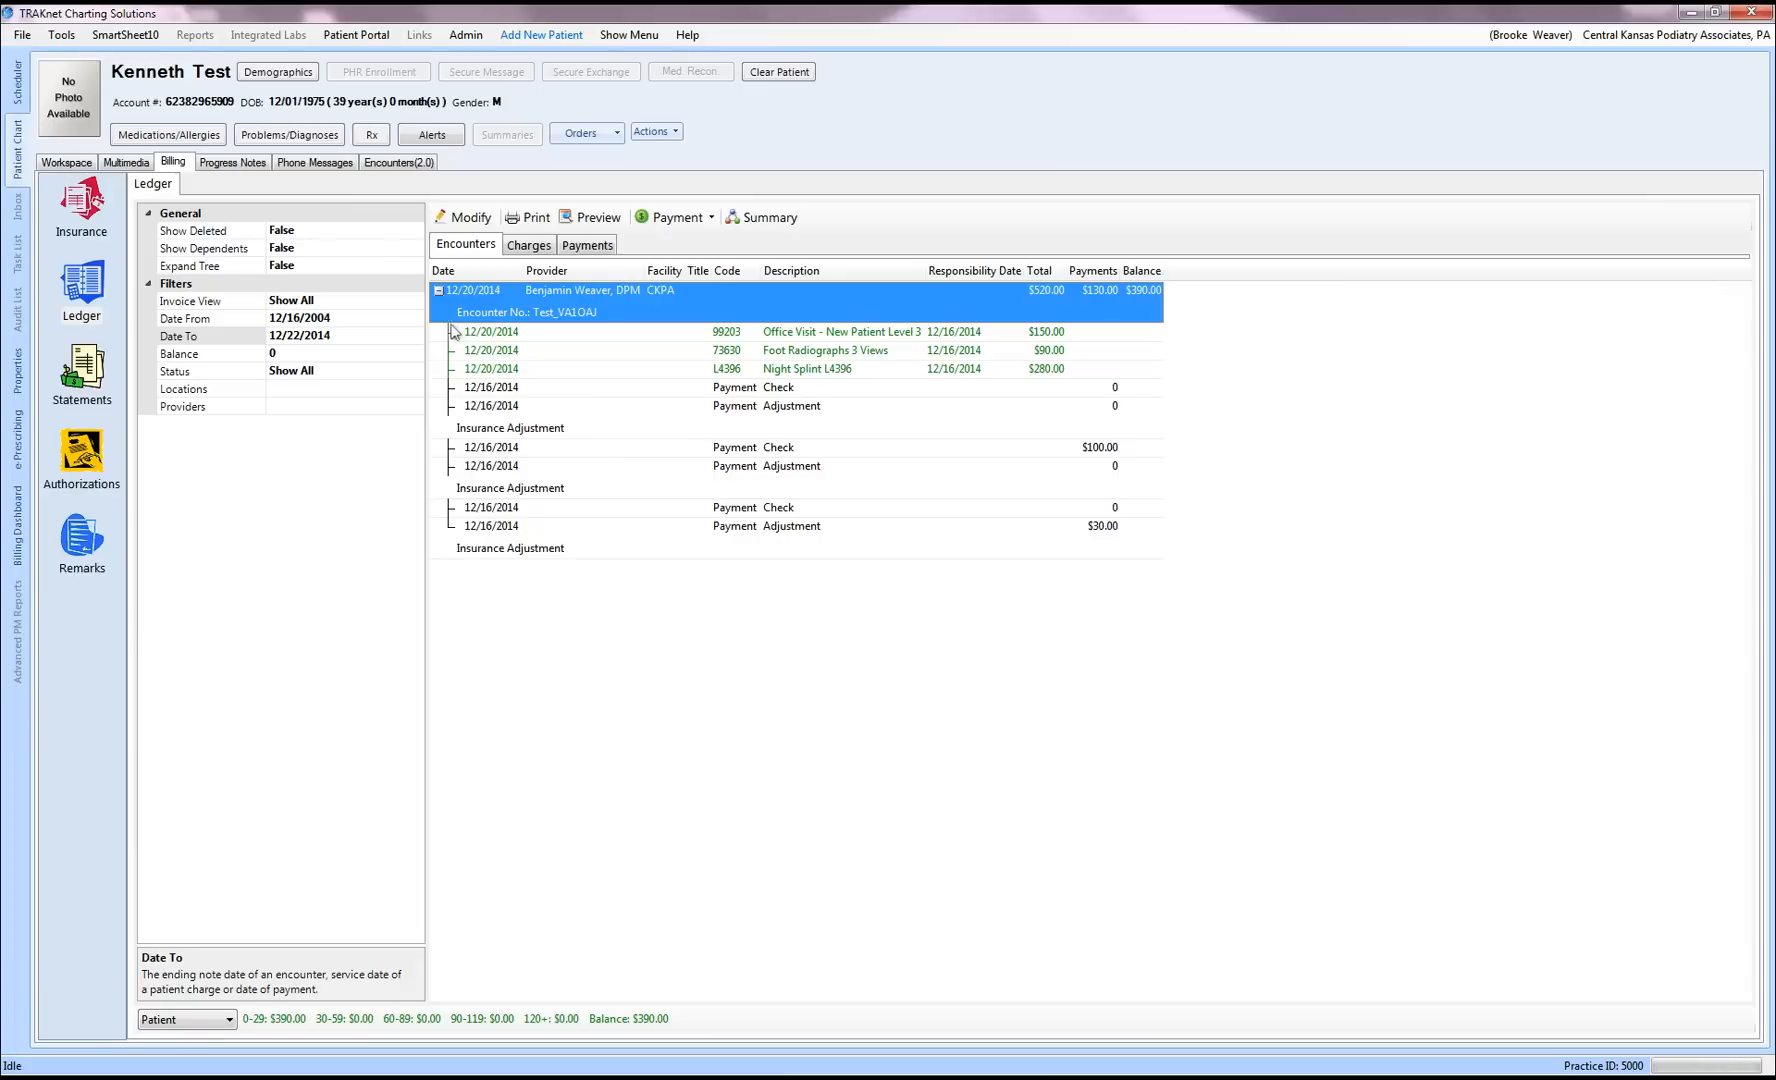
Step: Cancel a print of the ledger, then preview it as a printable report and close the preview
{"action": "left_click", "coordinate": [530, 217]}
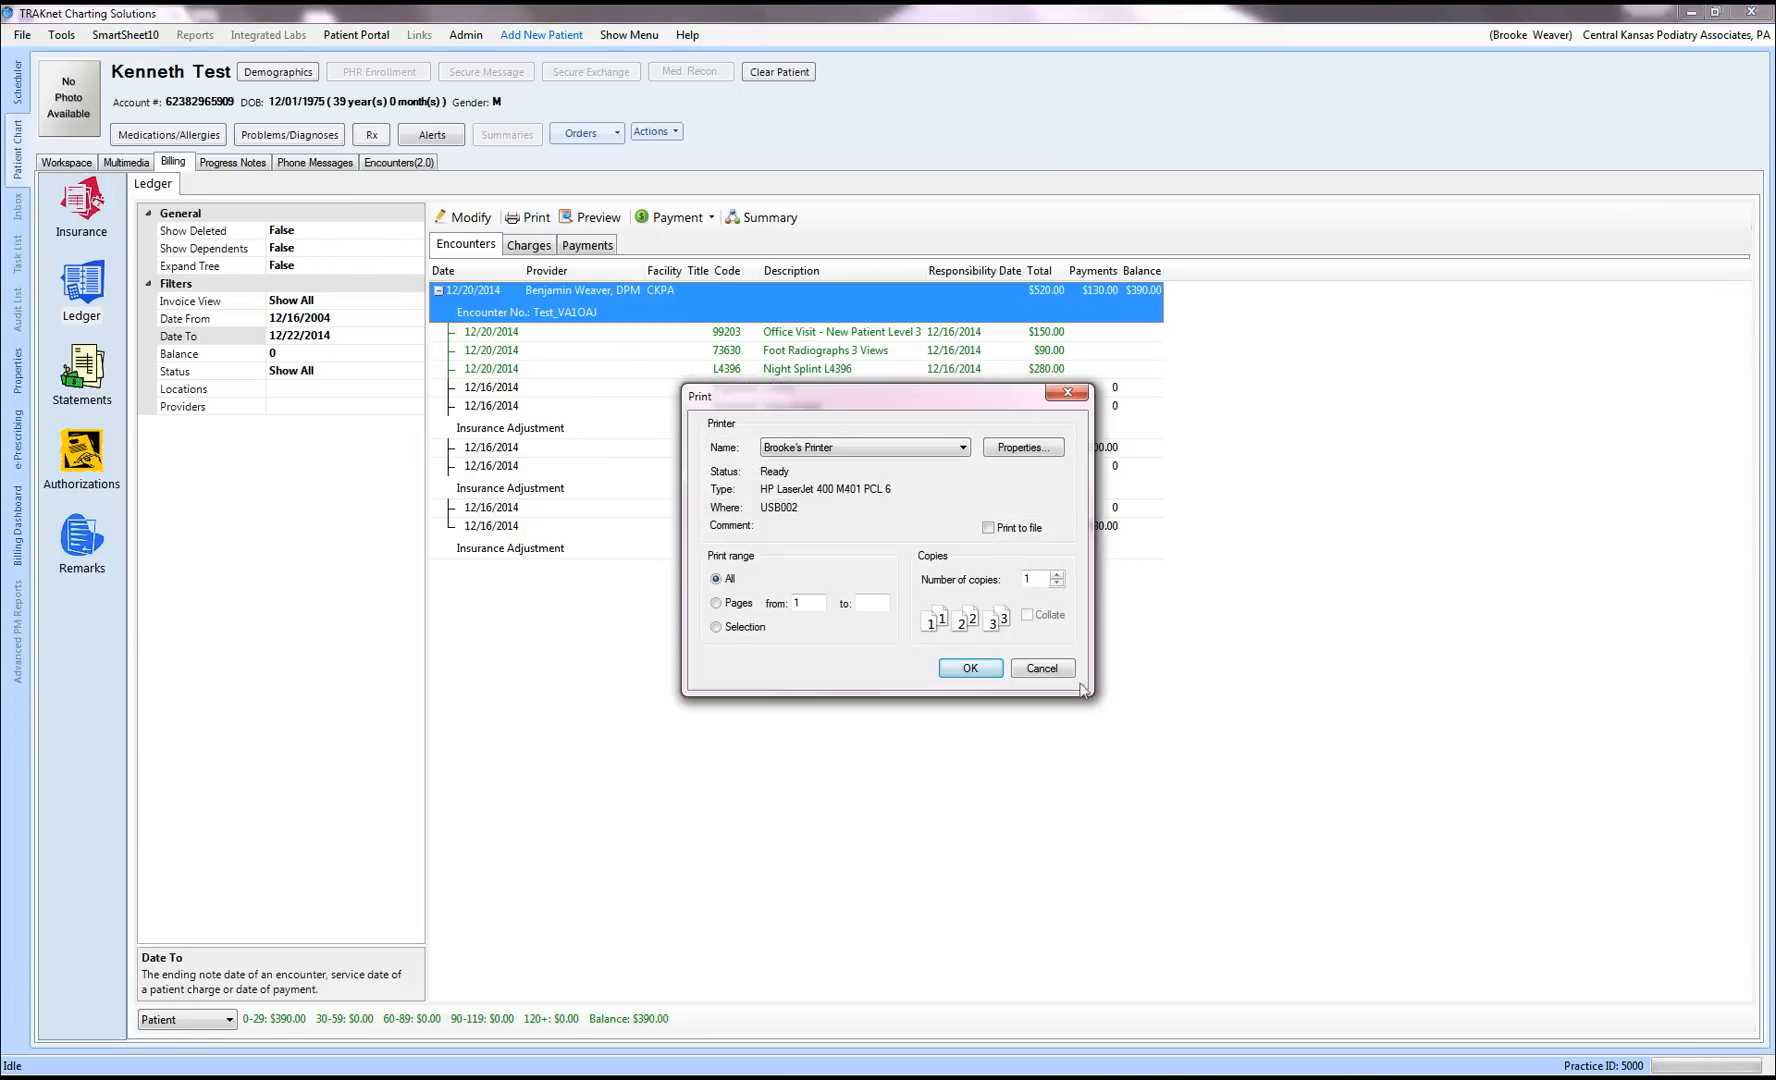
{"action": "left_click", "coordinate": [1042, 668]}
{"action": "left_click", "coordinate": [577, 216]}
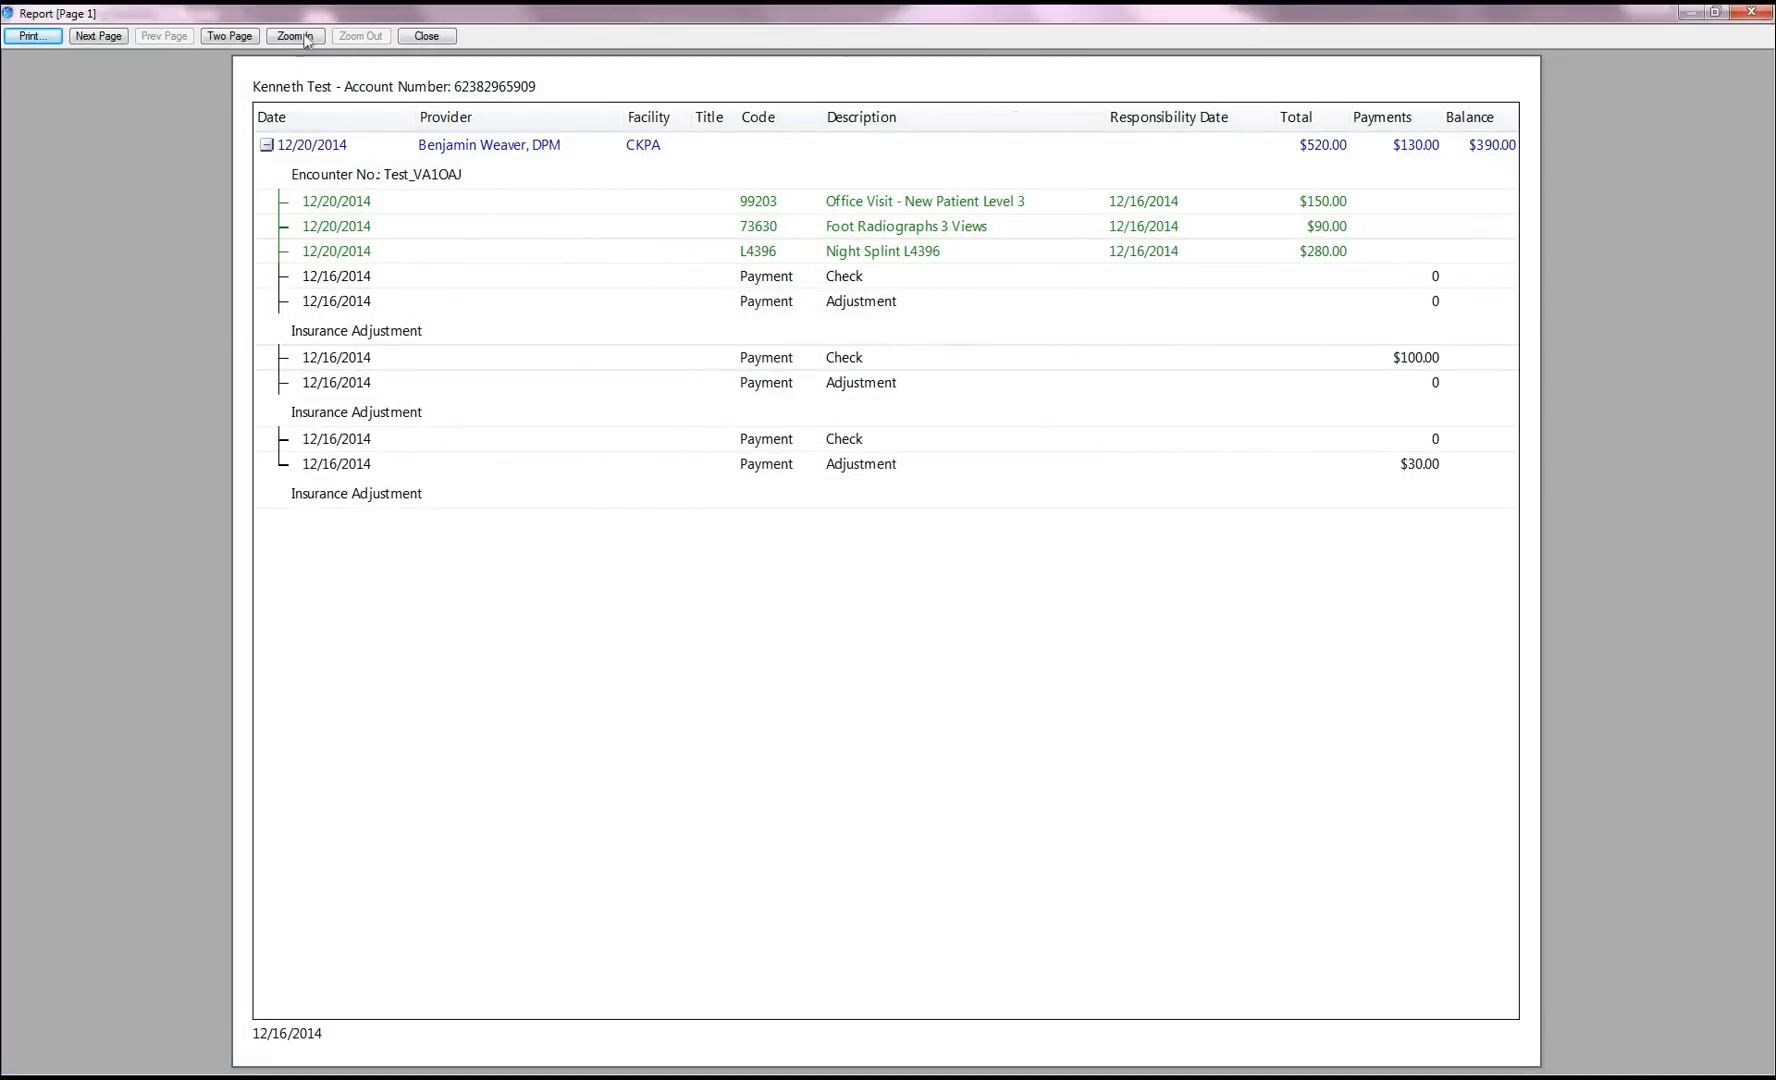
{"action": "left_click", "coordinate": [426, 36]}
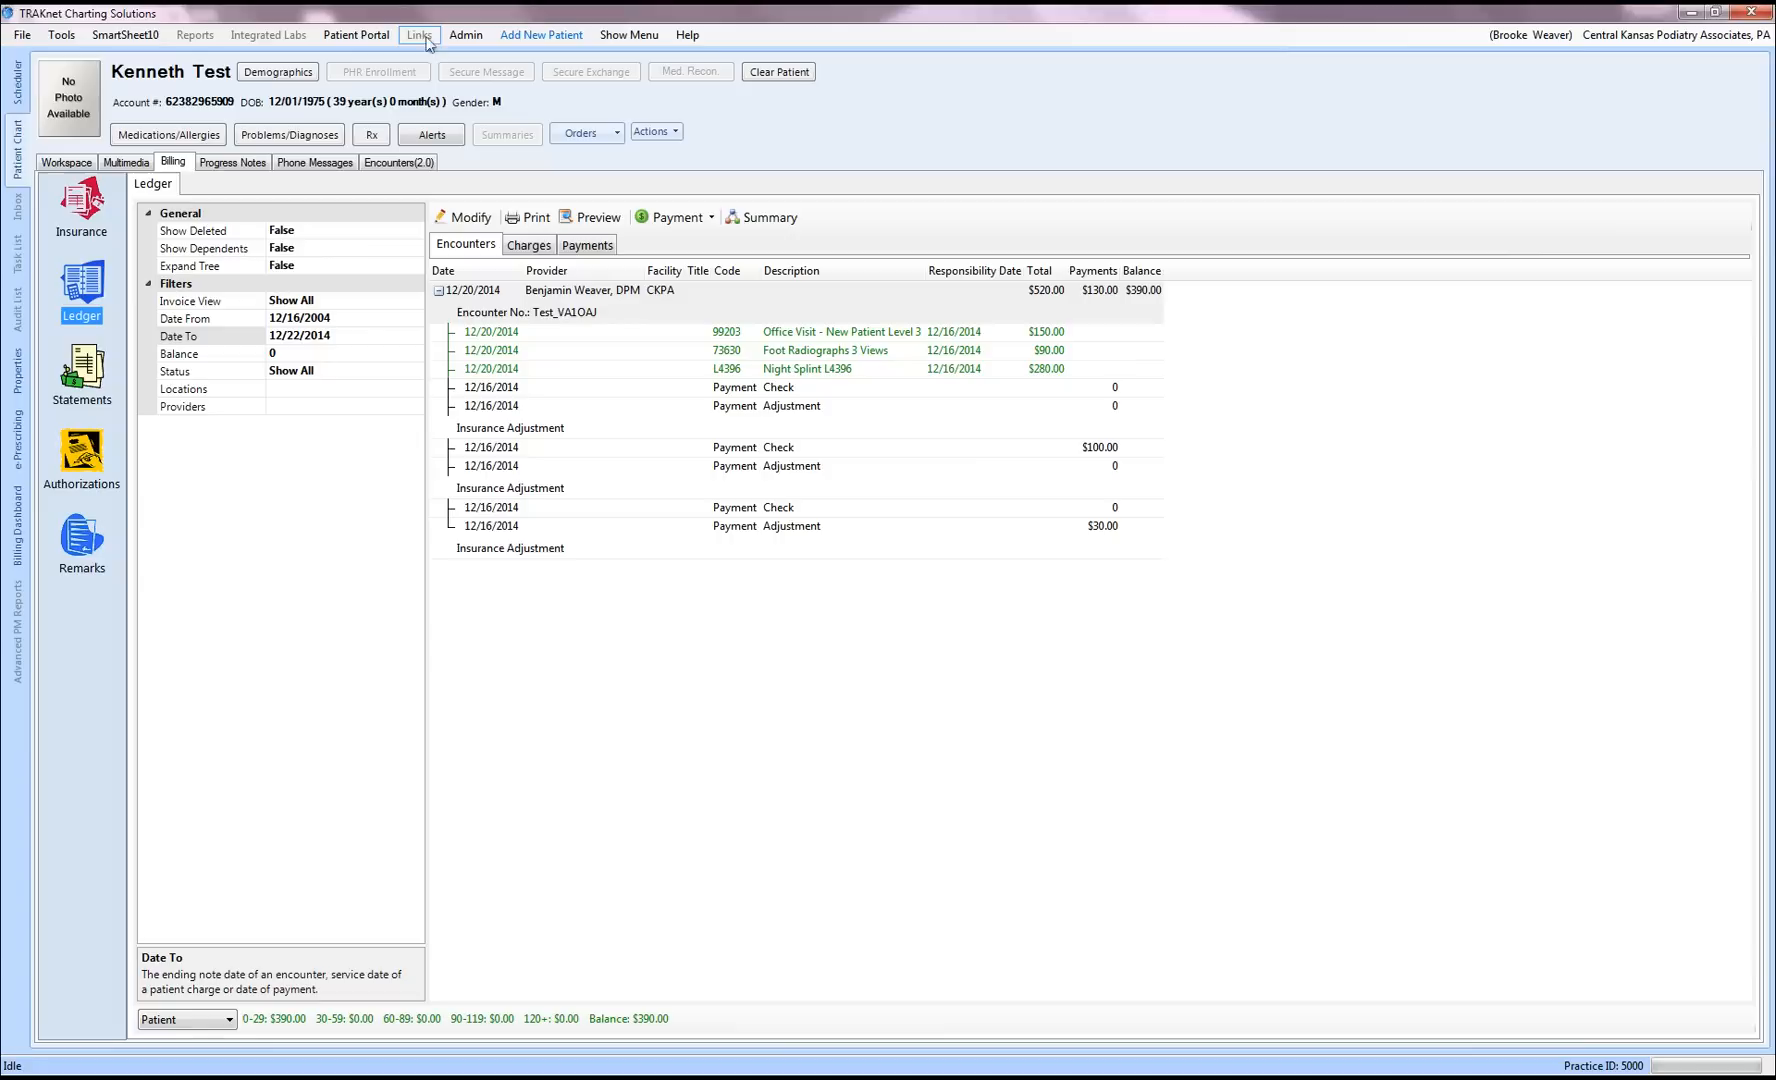
Step: Show Charges with Expand Tree set to True, then preview and close the report with CIGNA check details
{"action": "left_click", "coordinate": [543, 250]}
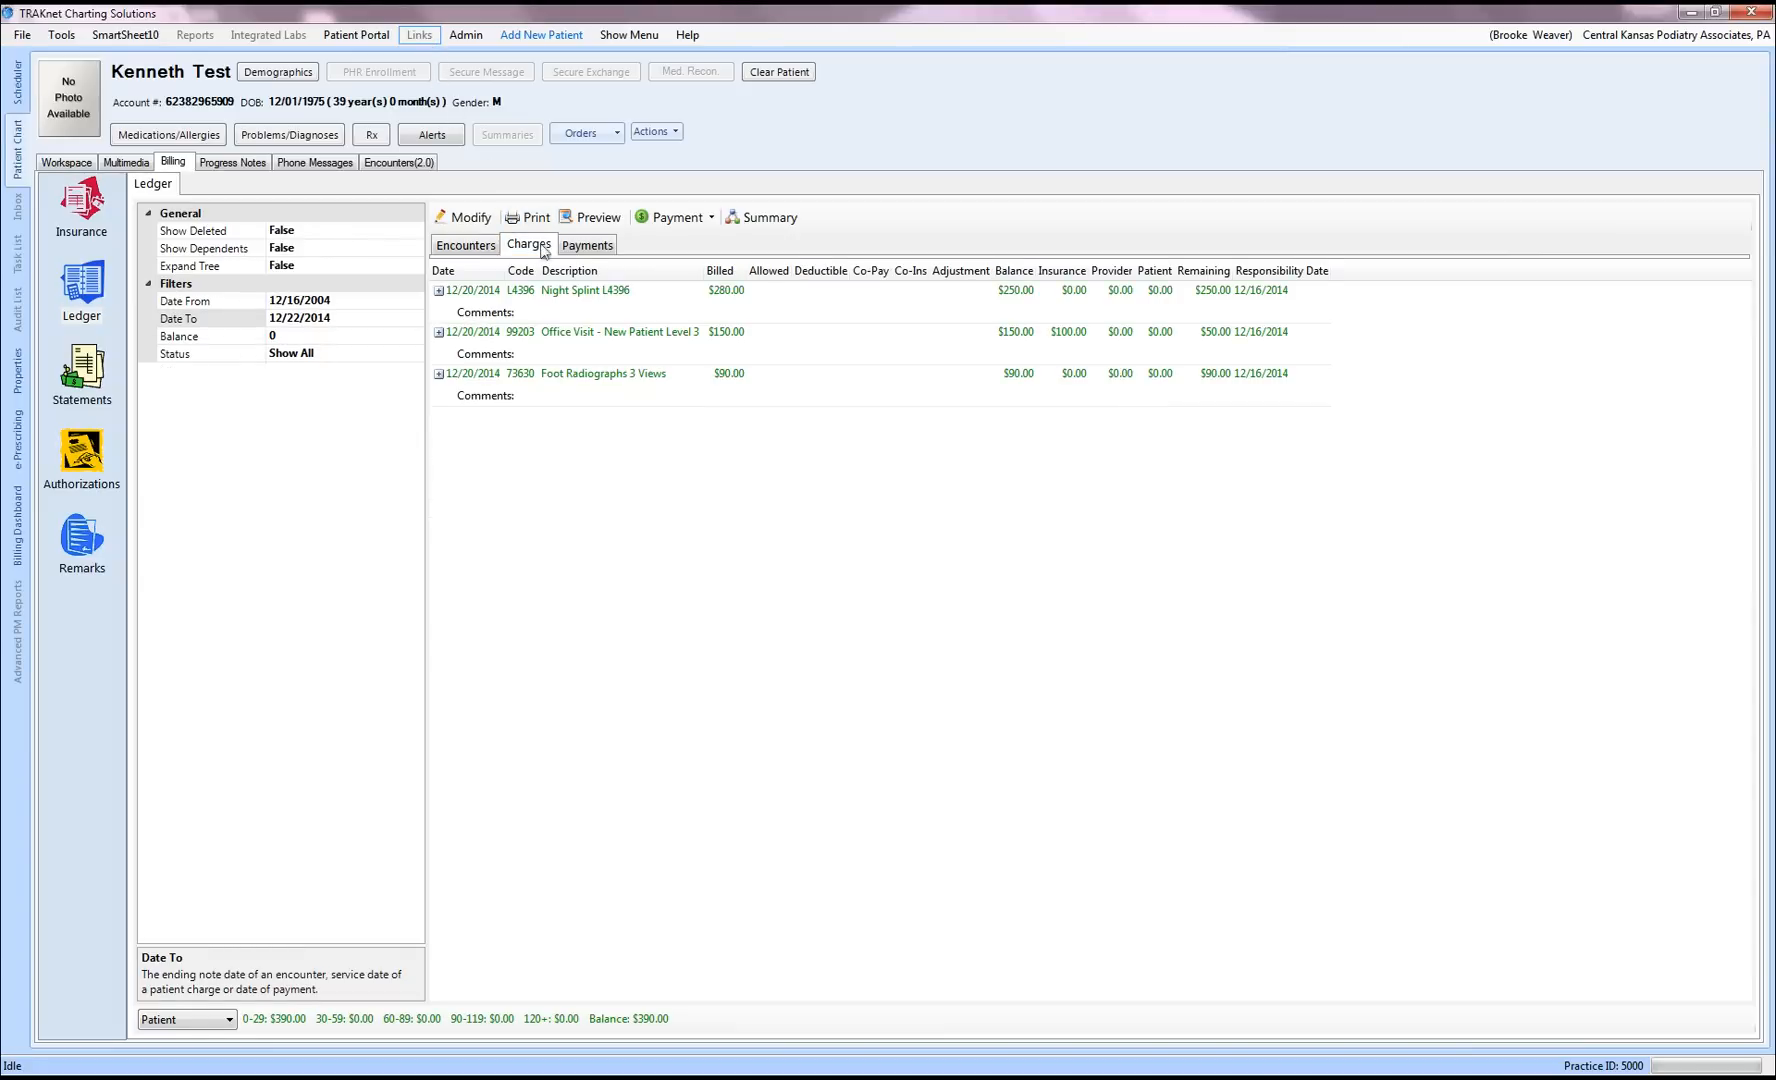
{"action": "left_click", "coordinate": [369, 270]}
{"action": "left_click", "coordinate": [415, 265]}
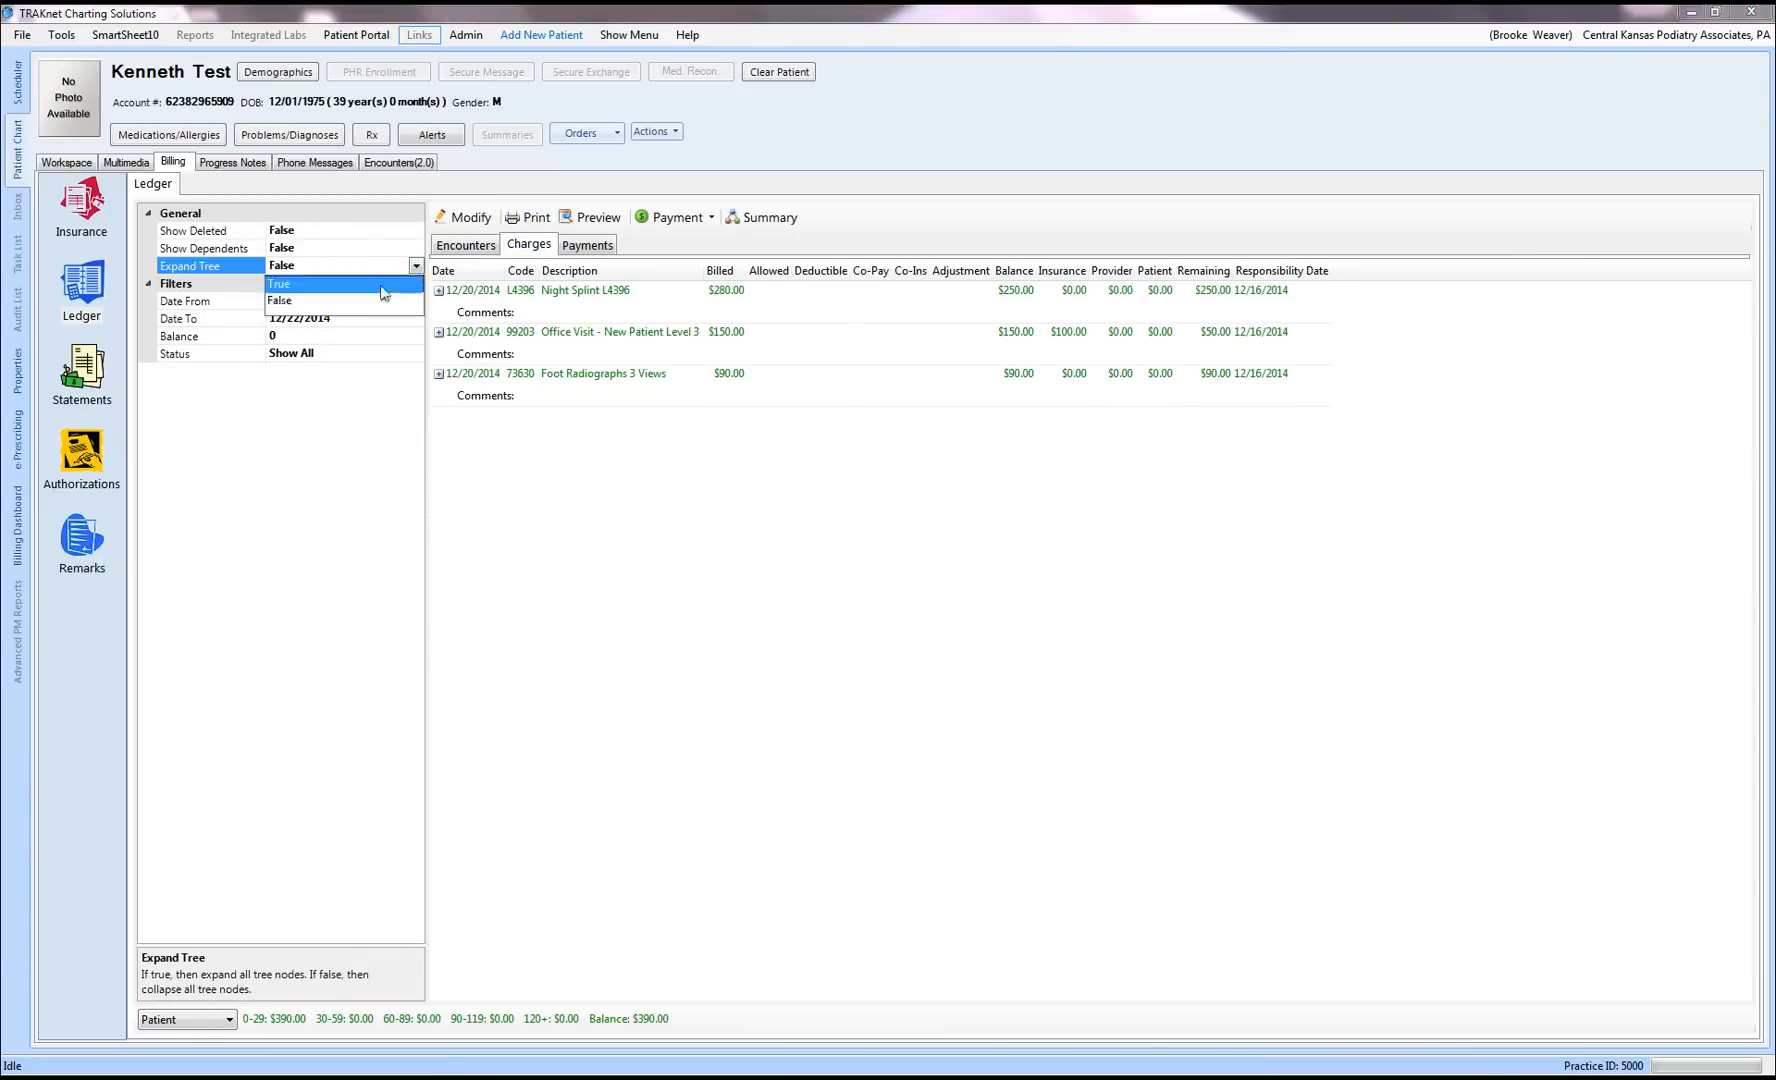
{"action": "left_click", "coordinate": [380, 285]}
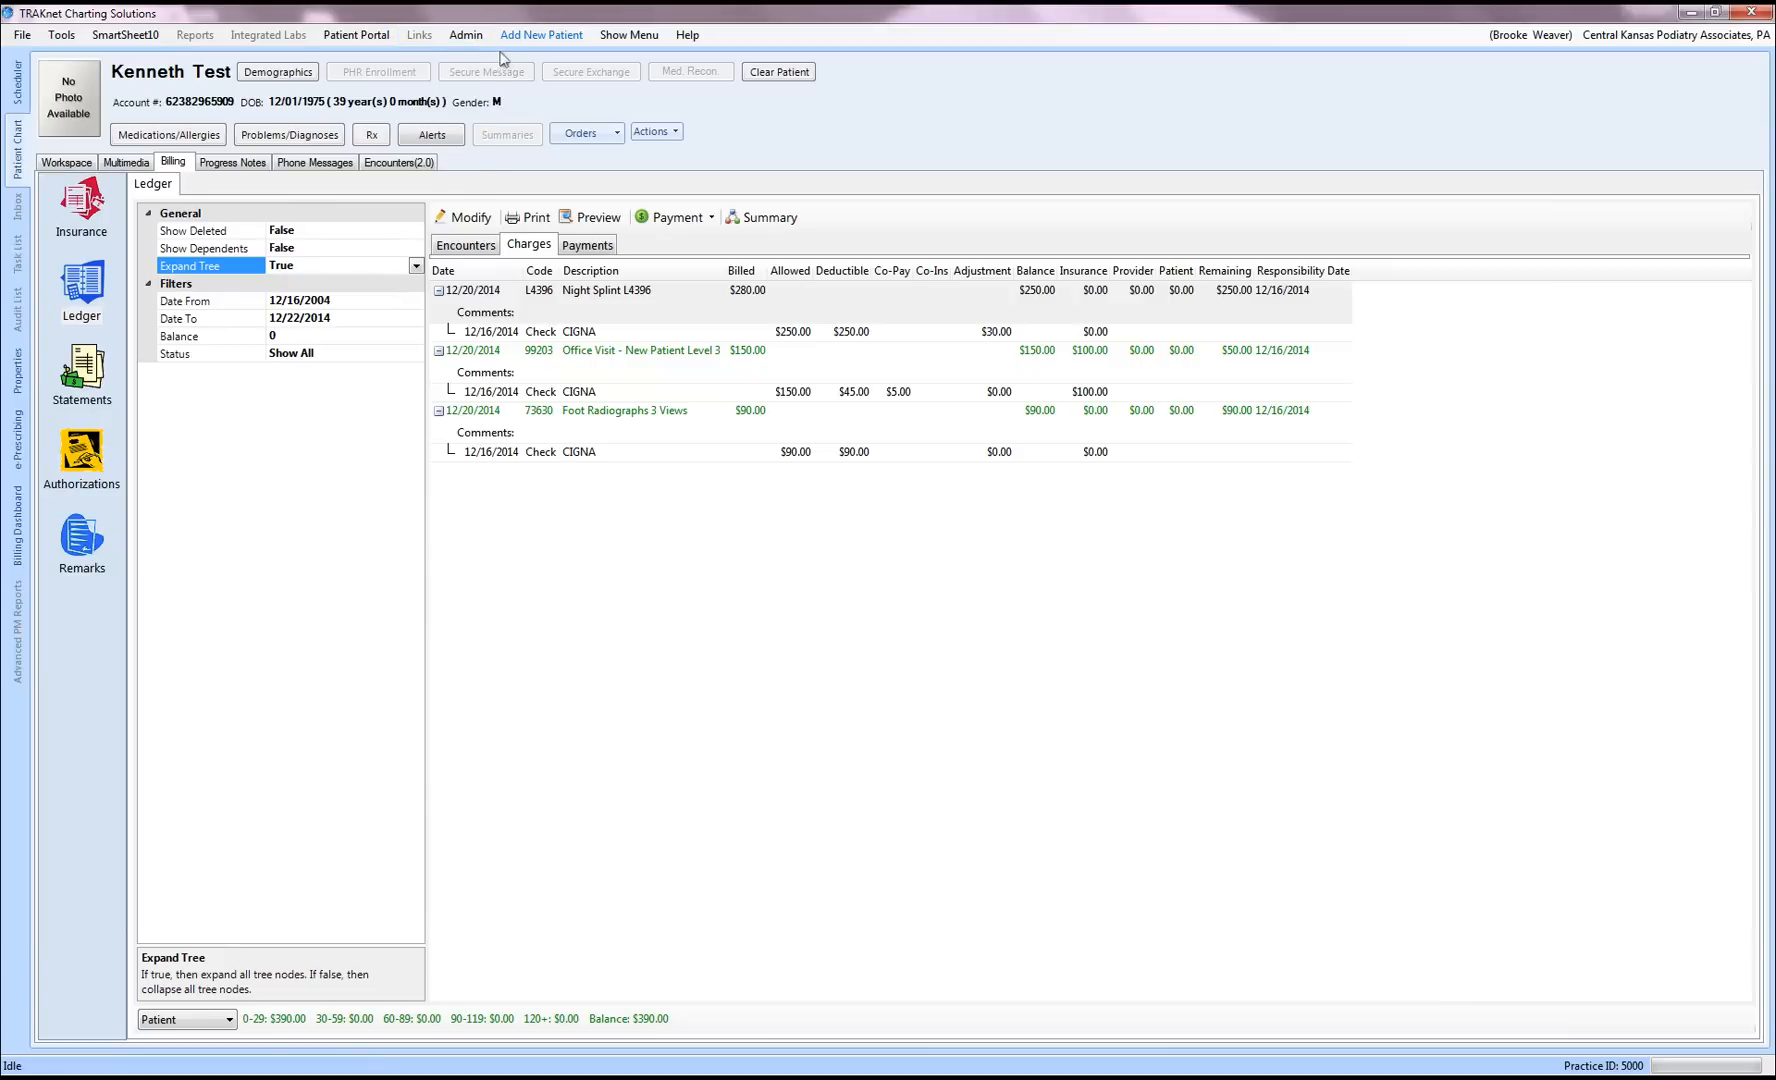
{"action": "left_click", "coordinate": [579, 216]}
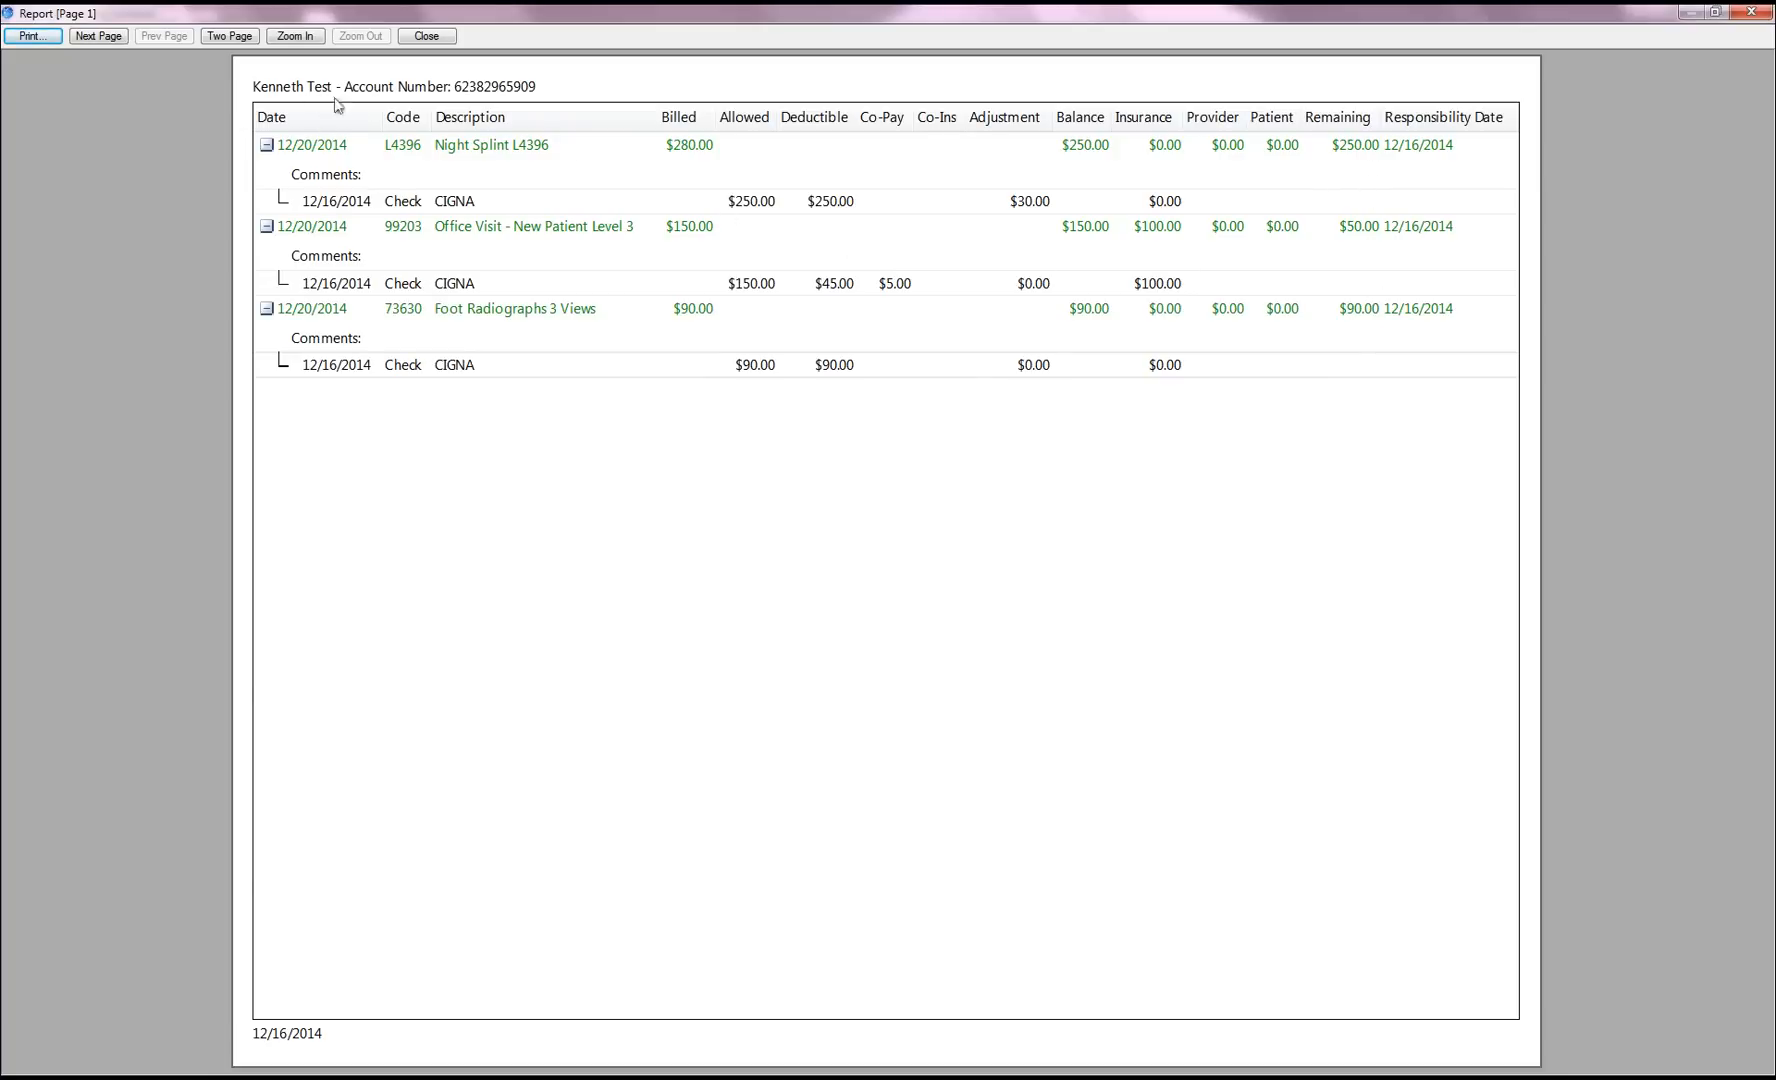
{"action": "left_click", "coordinate": [427, 37]}
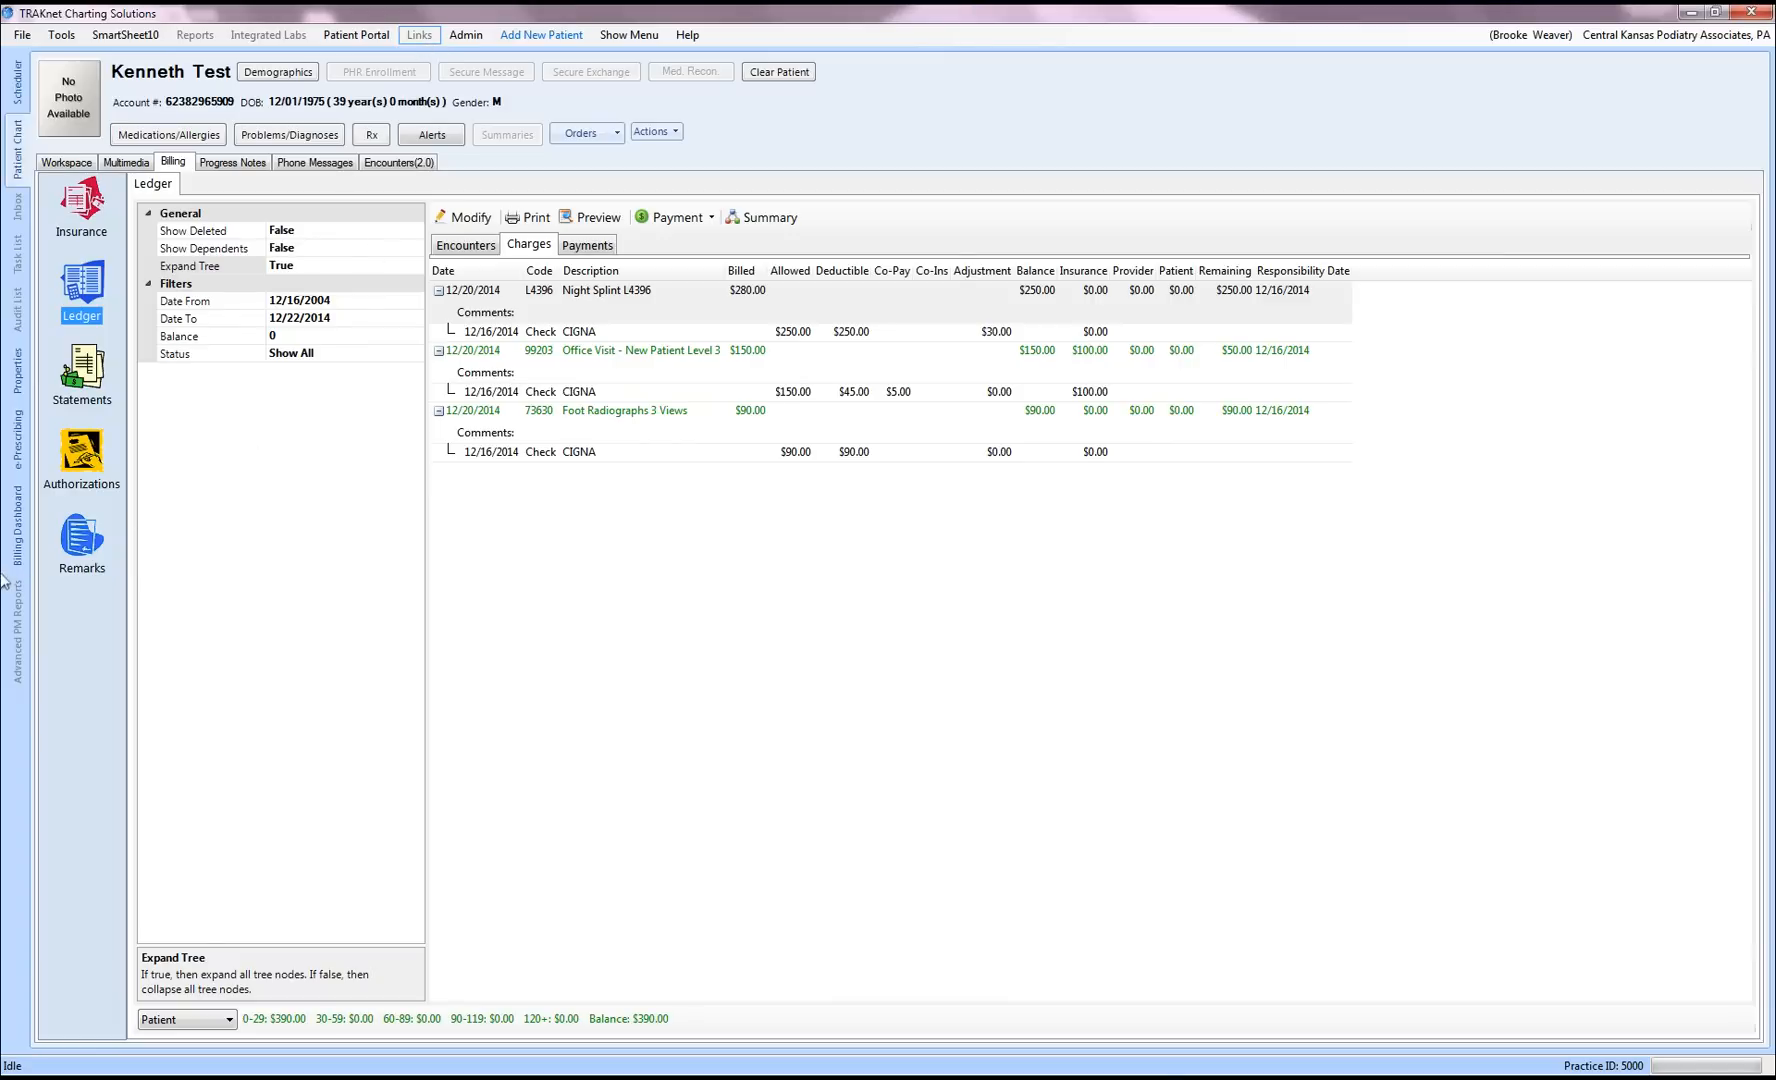
Step: From Billing Dashboard Payments, add a patient payment and attach the test patient from the lookup
{"action": "left_click", "coordinate": [18, 548]}
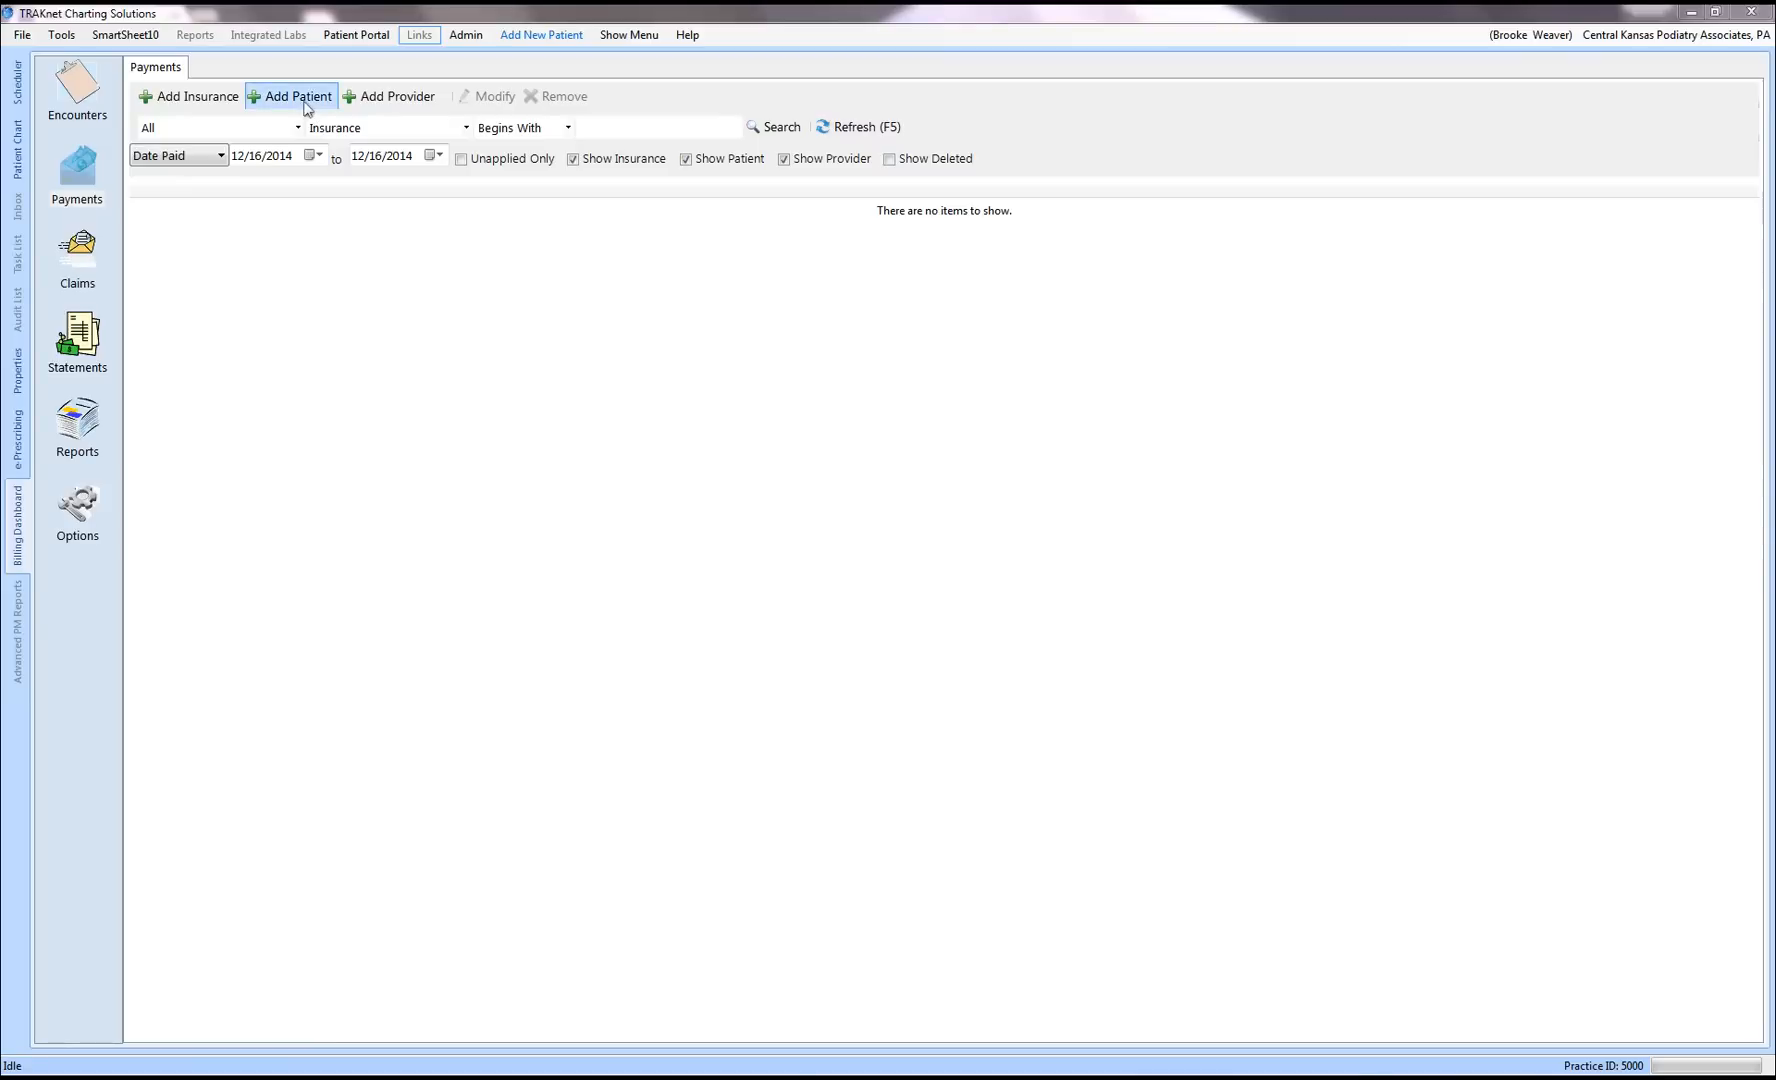
{"action": "left_click", "coordinate": [307, 109]}
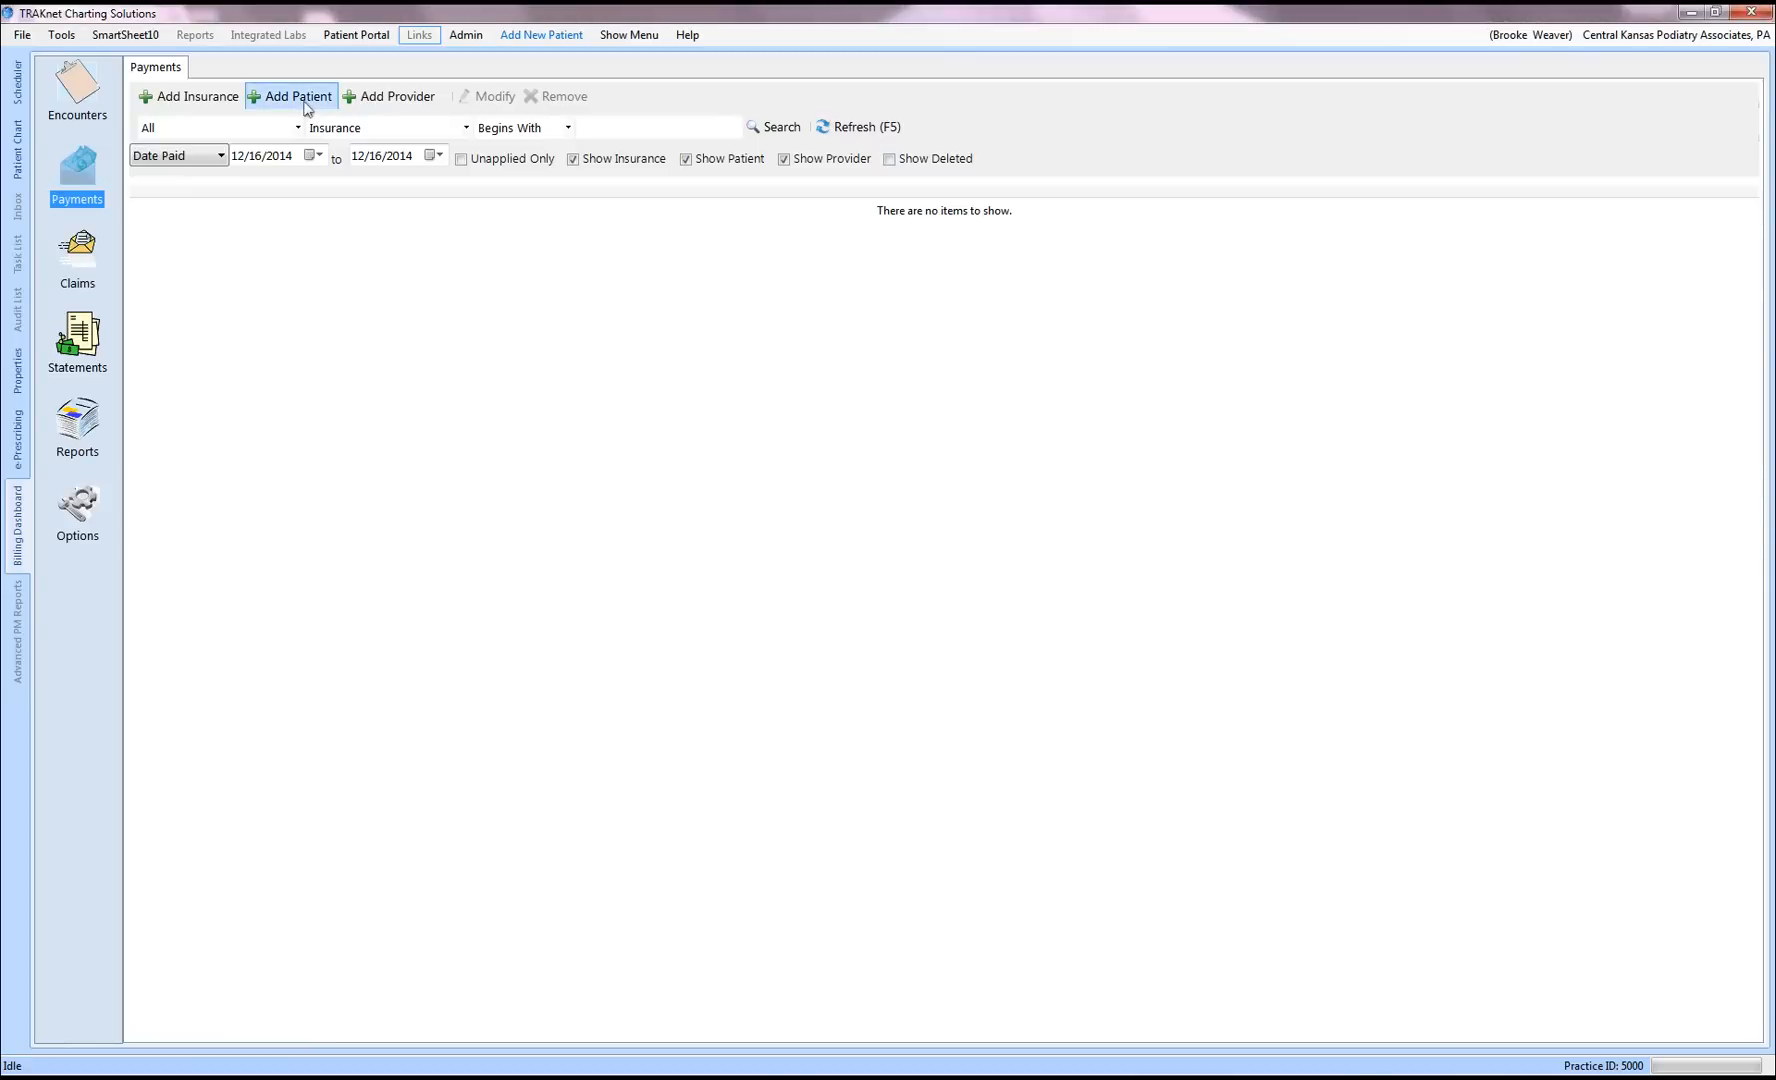
{"action": "left_click", "coordinate": [307, 109]}
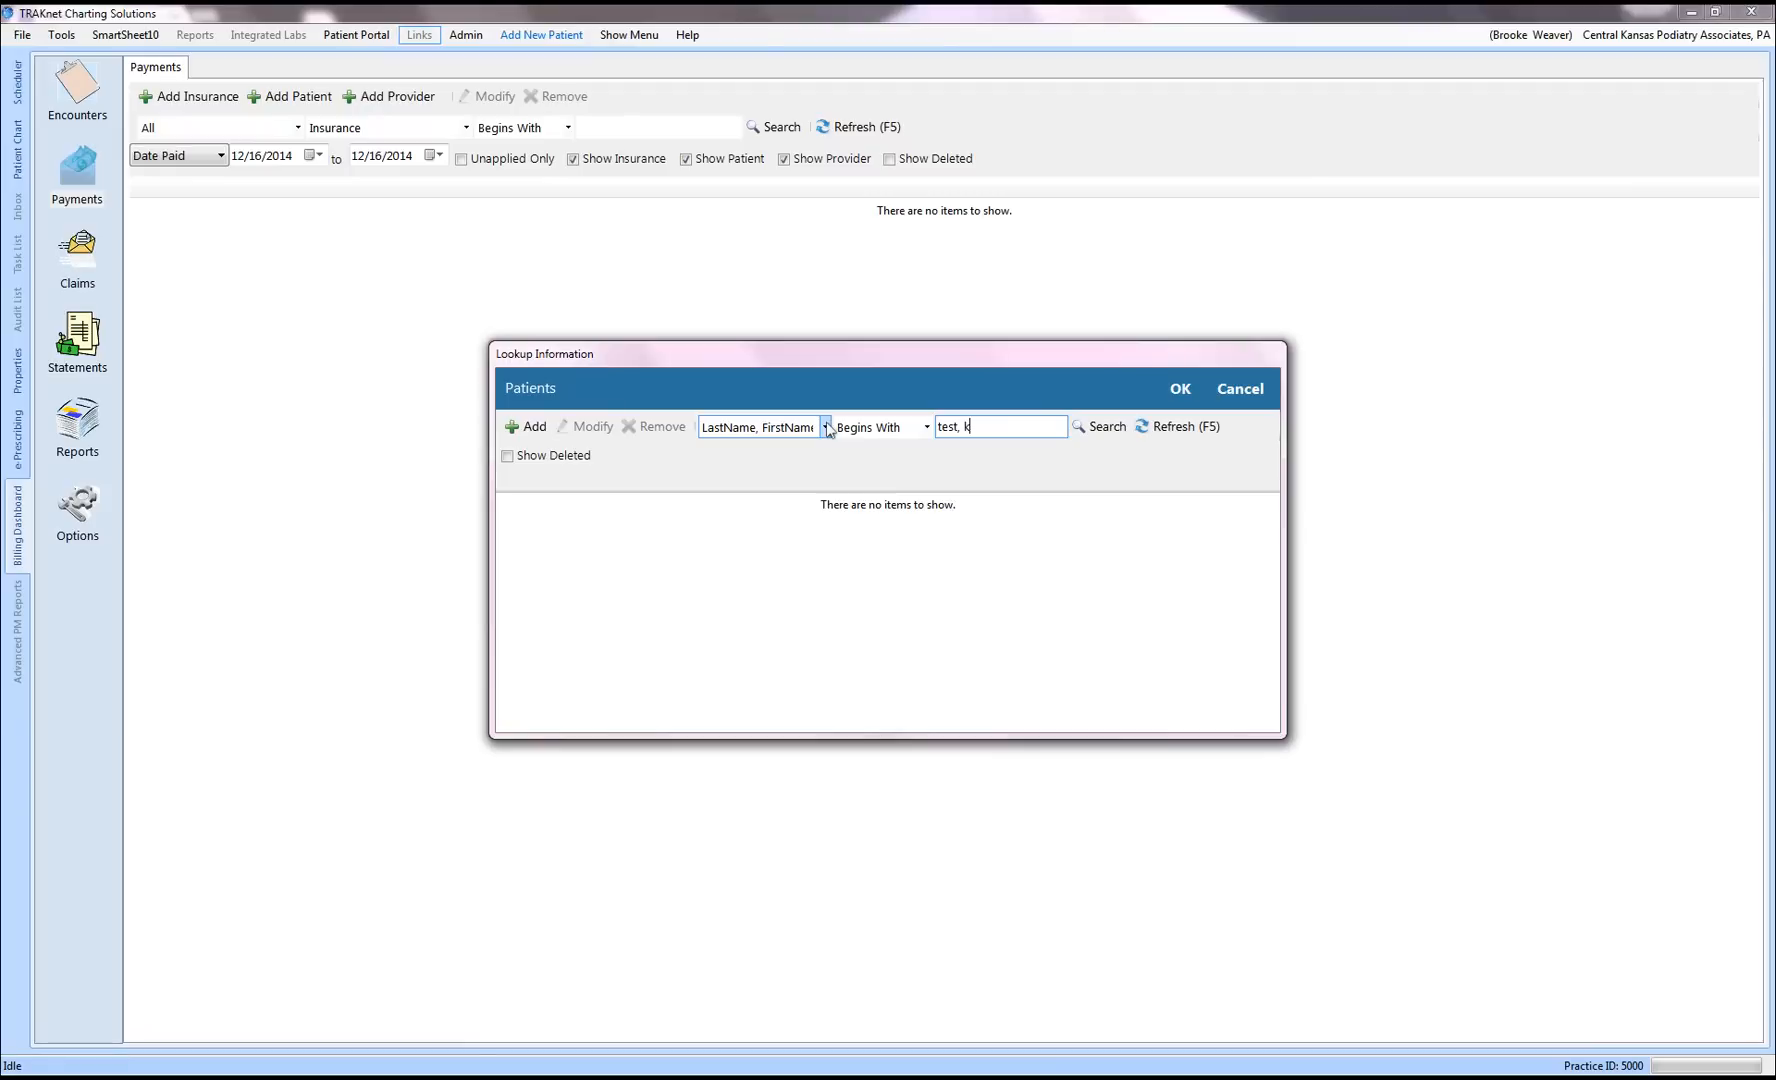
{"action": "left_click", "coordinate": [1180, 388]}
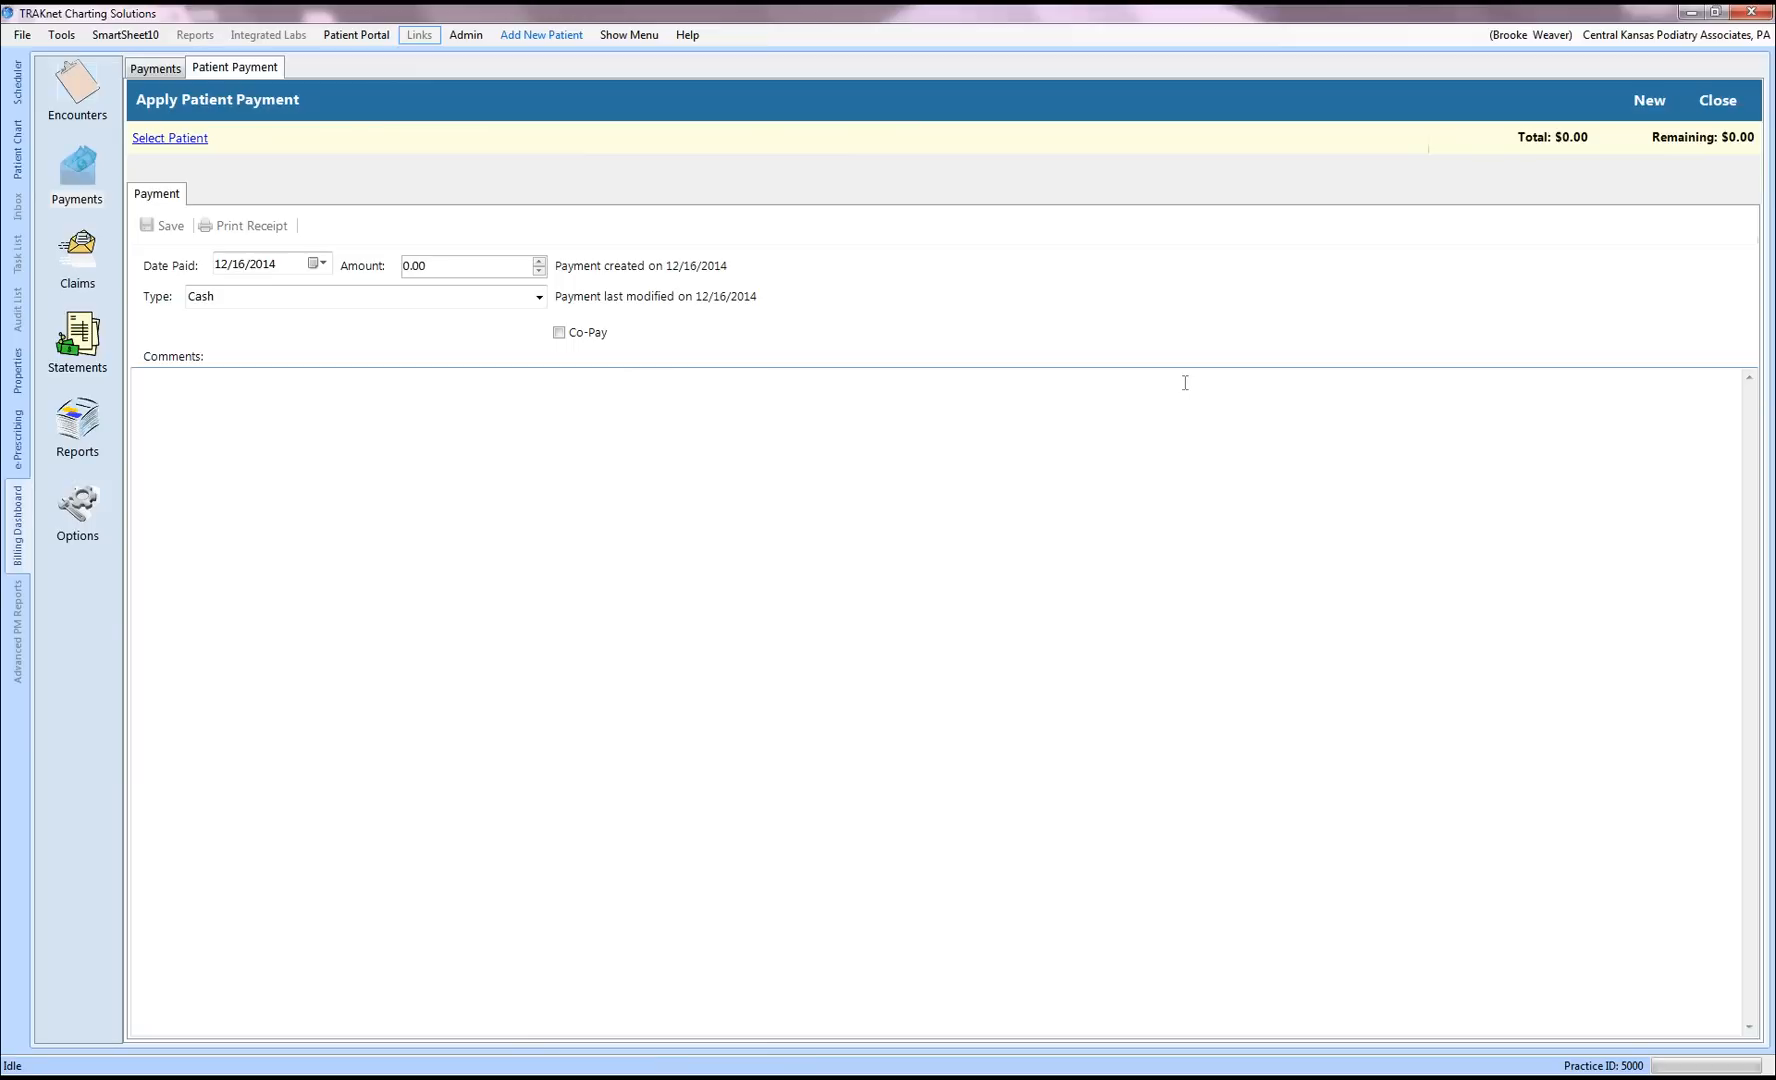
{"action": "left_click", "coordinate": [185, 142]}
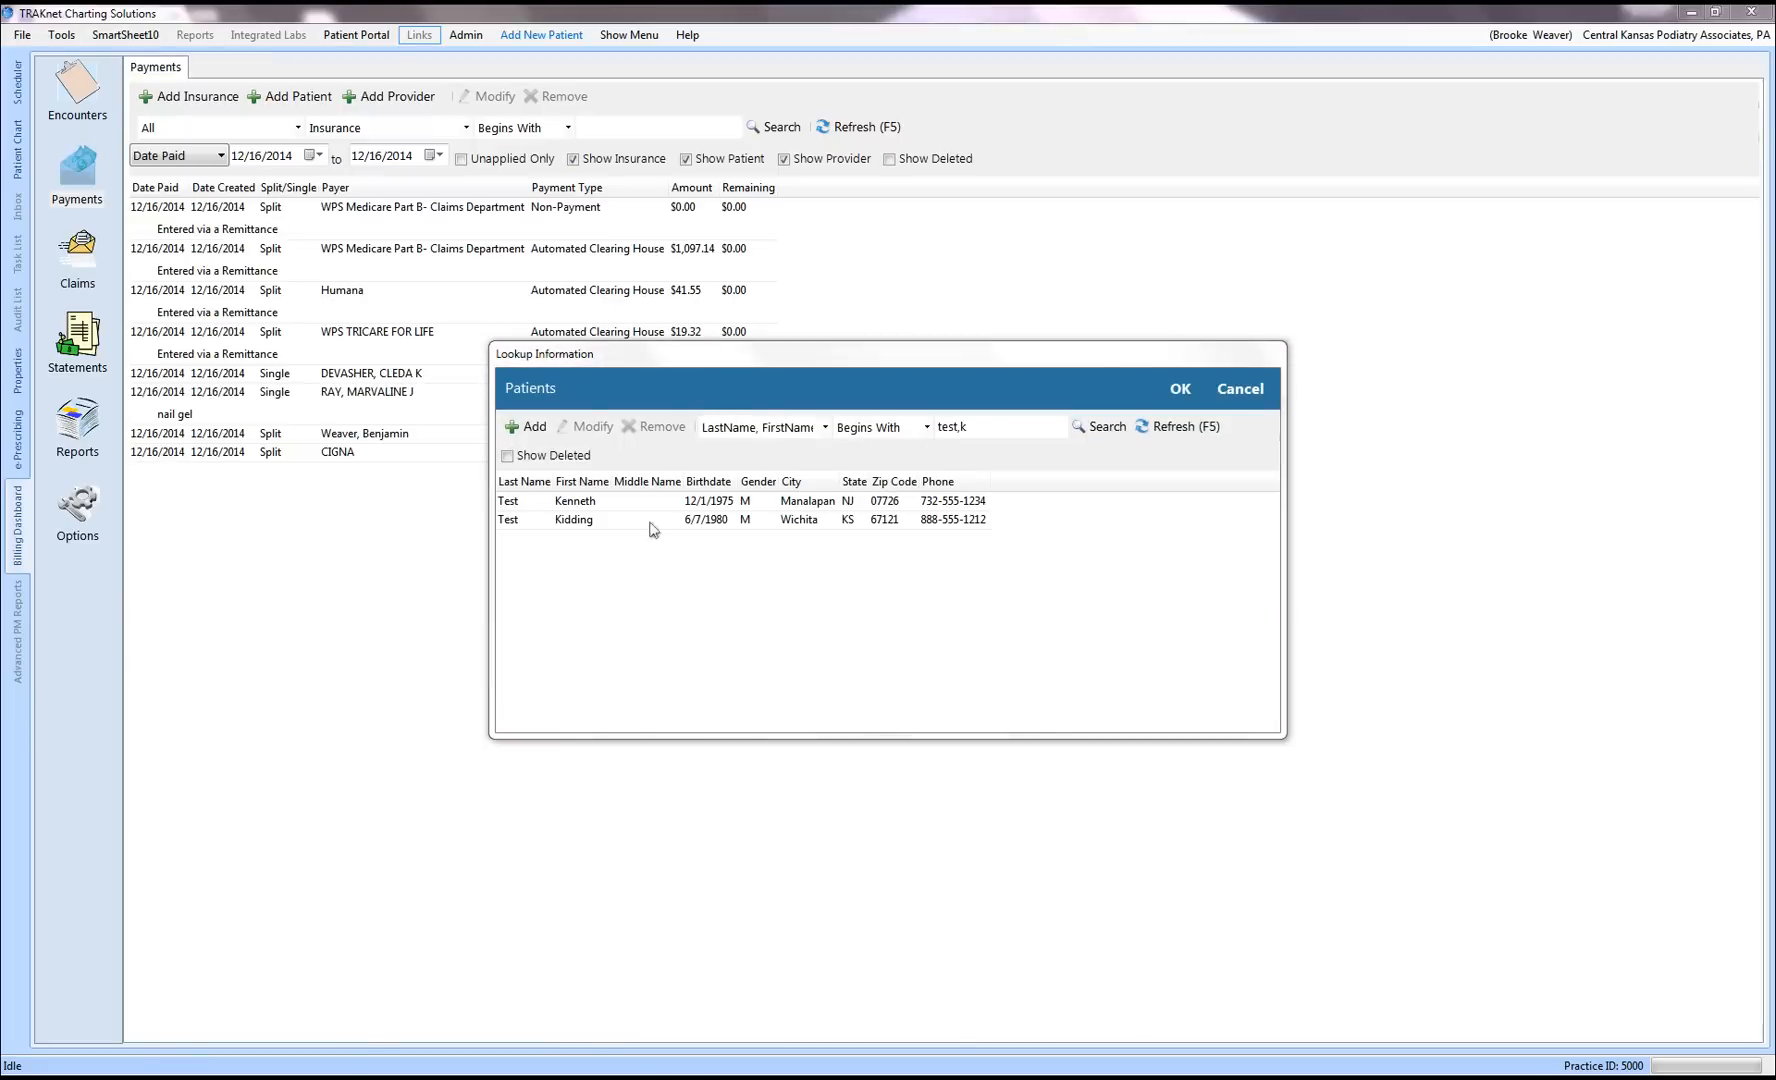
{"action": "left_click", "coordinate": [618, 510]}
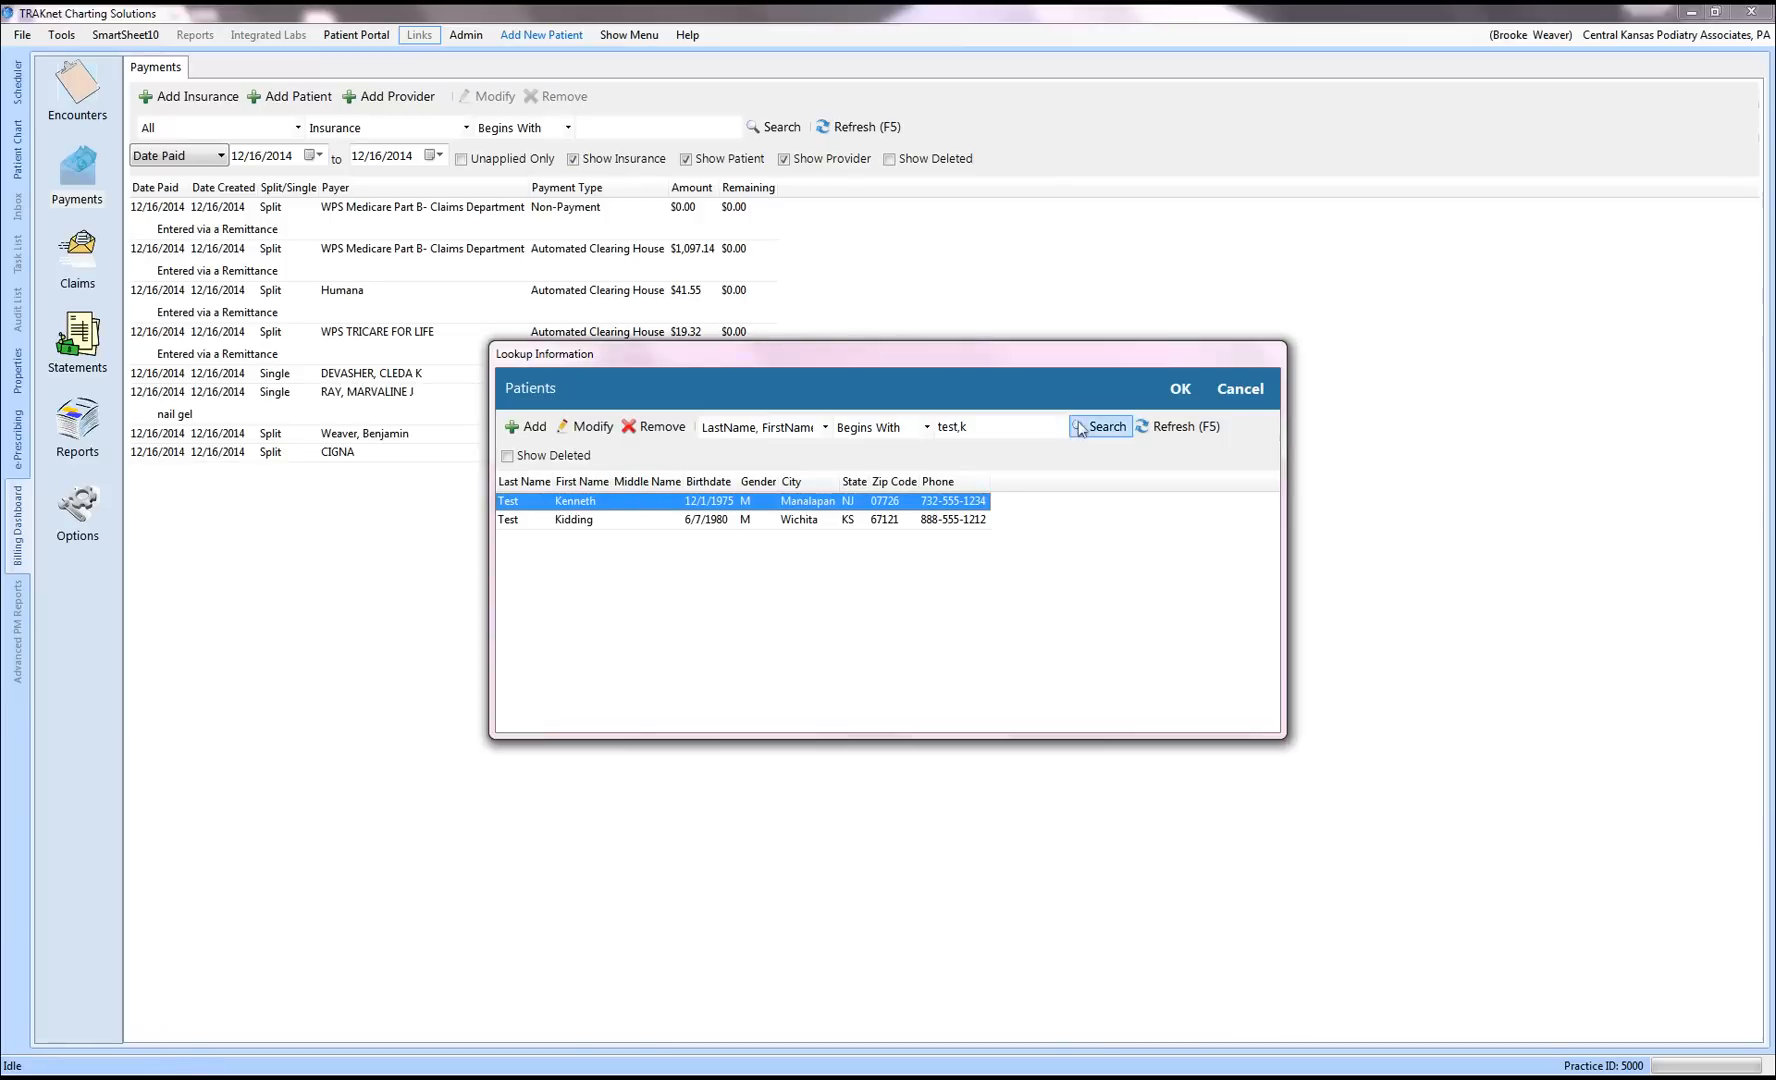
{"action": "left_click", "coordinate": [1179, 390]}
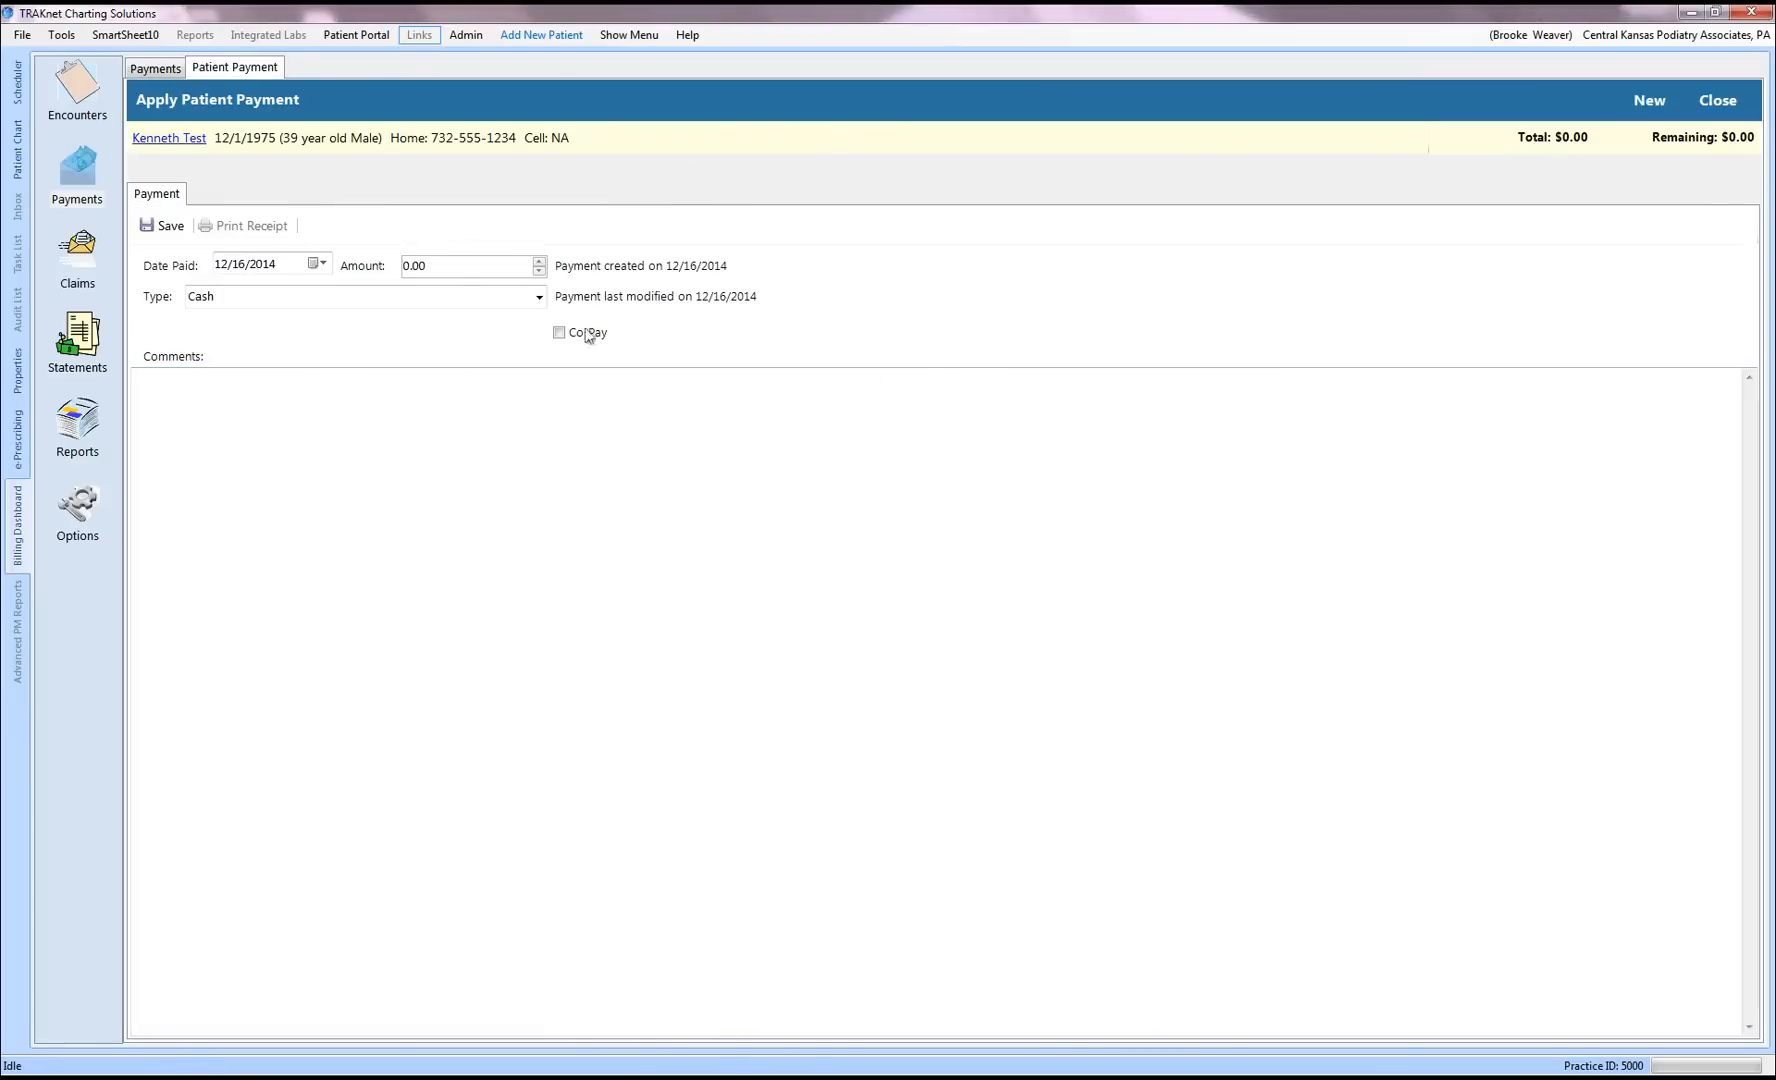
Step: Enter a $300.00 Check payment with check number 1234, dated 12/23/2014, and save it
{"action": "left_click_drag", "start_coordinate": [450, 265], "coordinate": [378, 265]}
{"action": "type", "text": "30"}
{"action": "left_click", "coordinate": [539, 296]}
{"action": "left_click", "coordinate": [365, 337]}
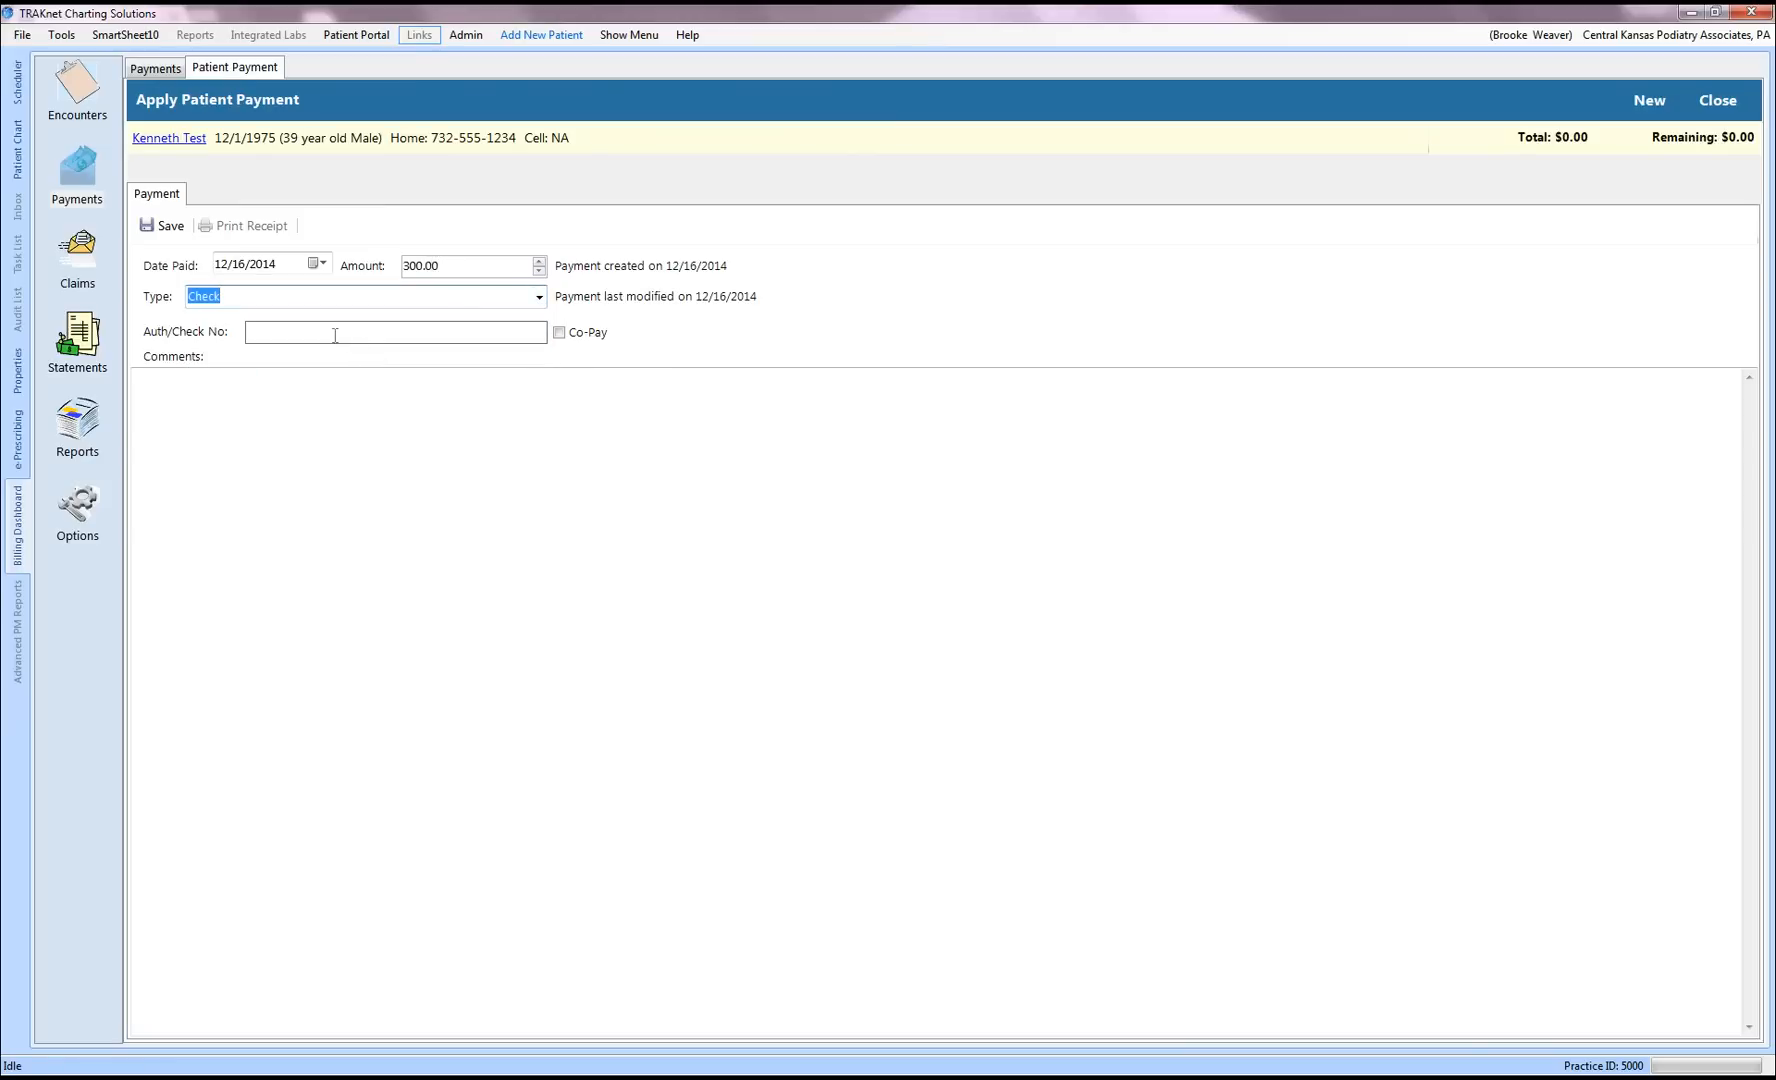
{"action": "left_click", "coordinate": [333, 335]}
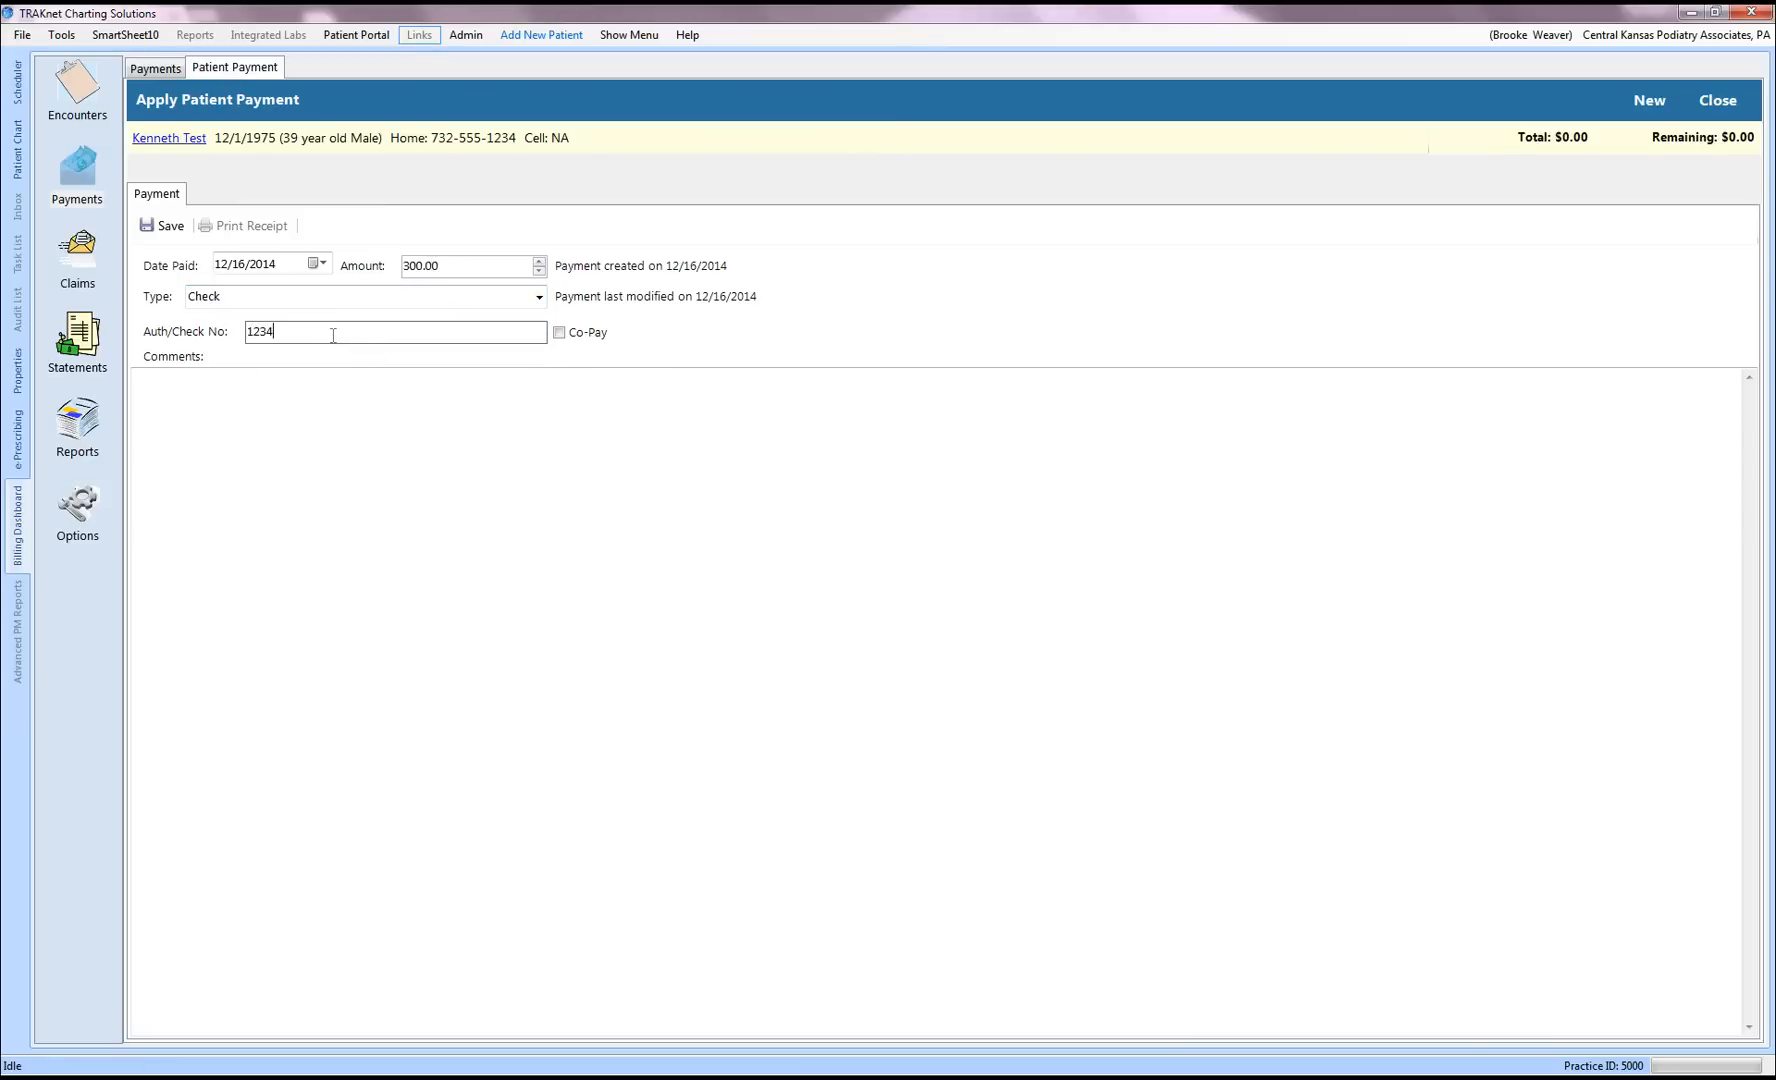
{"action": "left_click", "coordinate": [316, 264]}
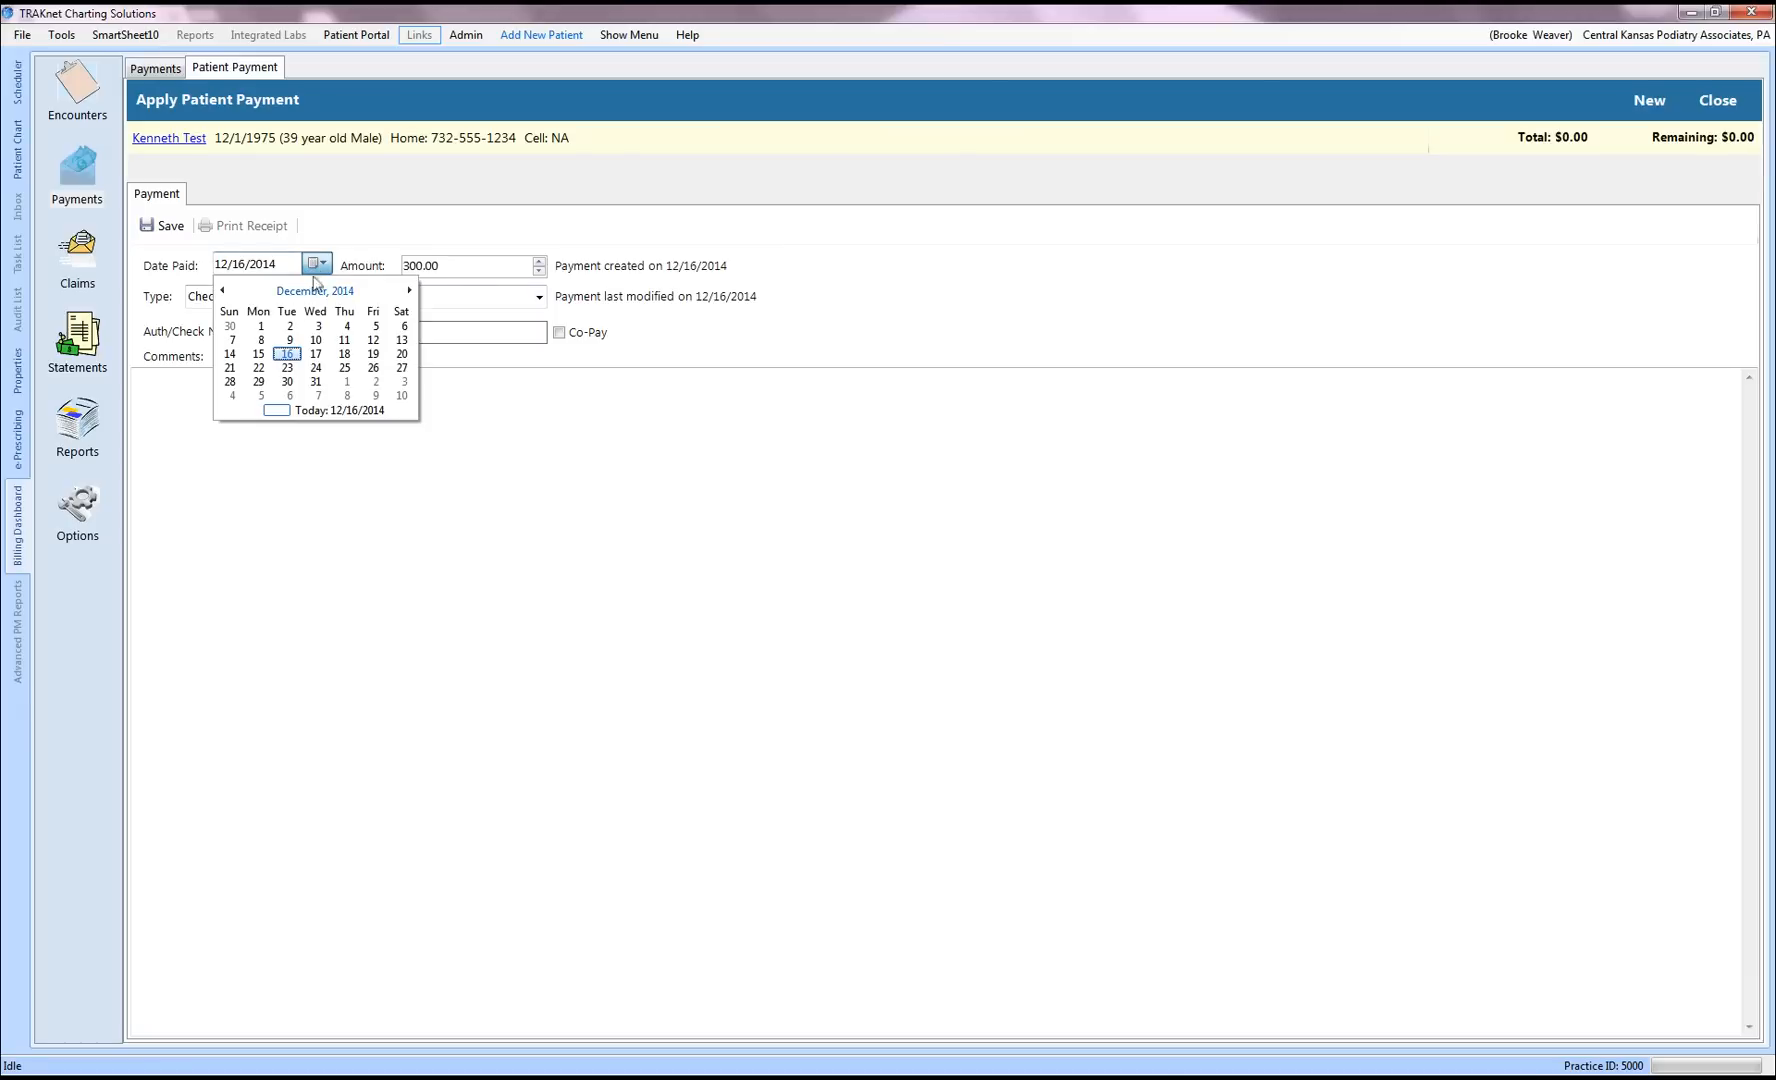
{"action": "left_click", "coordinate": [286, 368]}
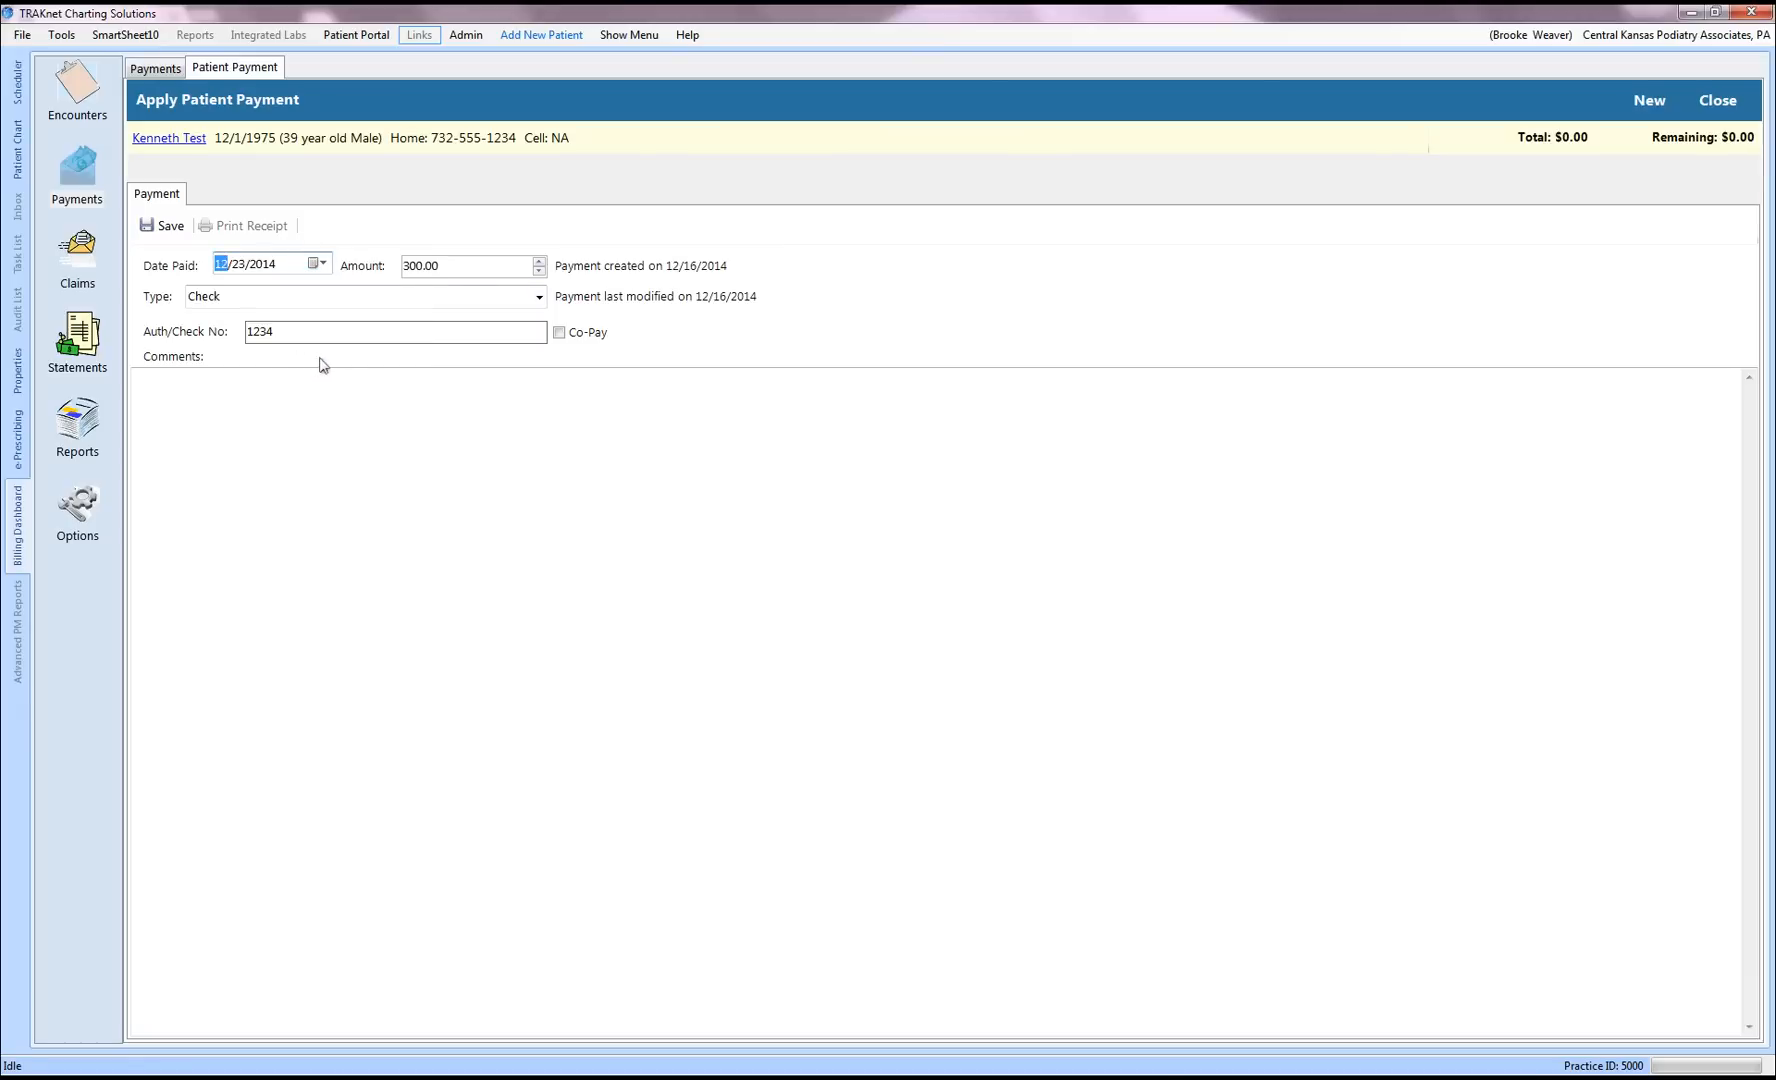
{"action": "left_click", "coordinate": [177, 229]}
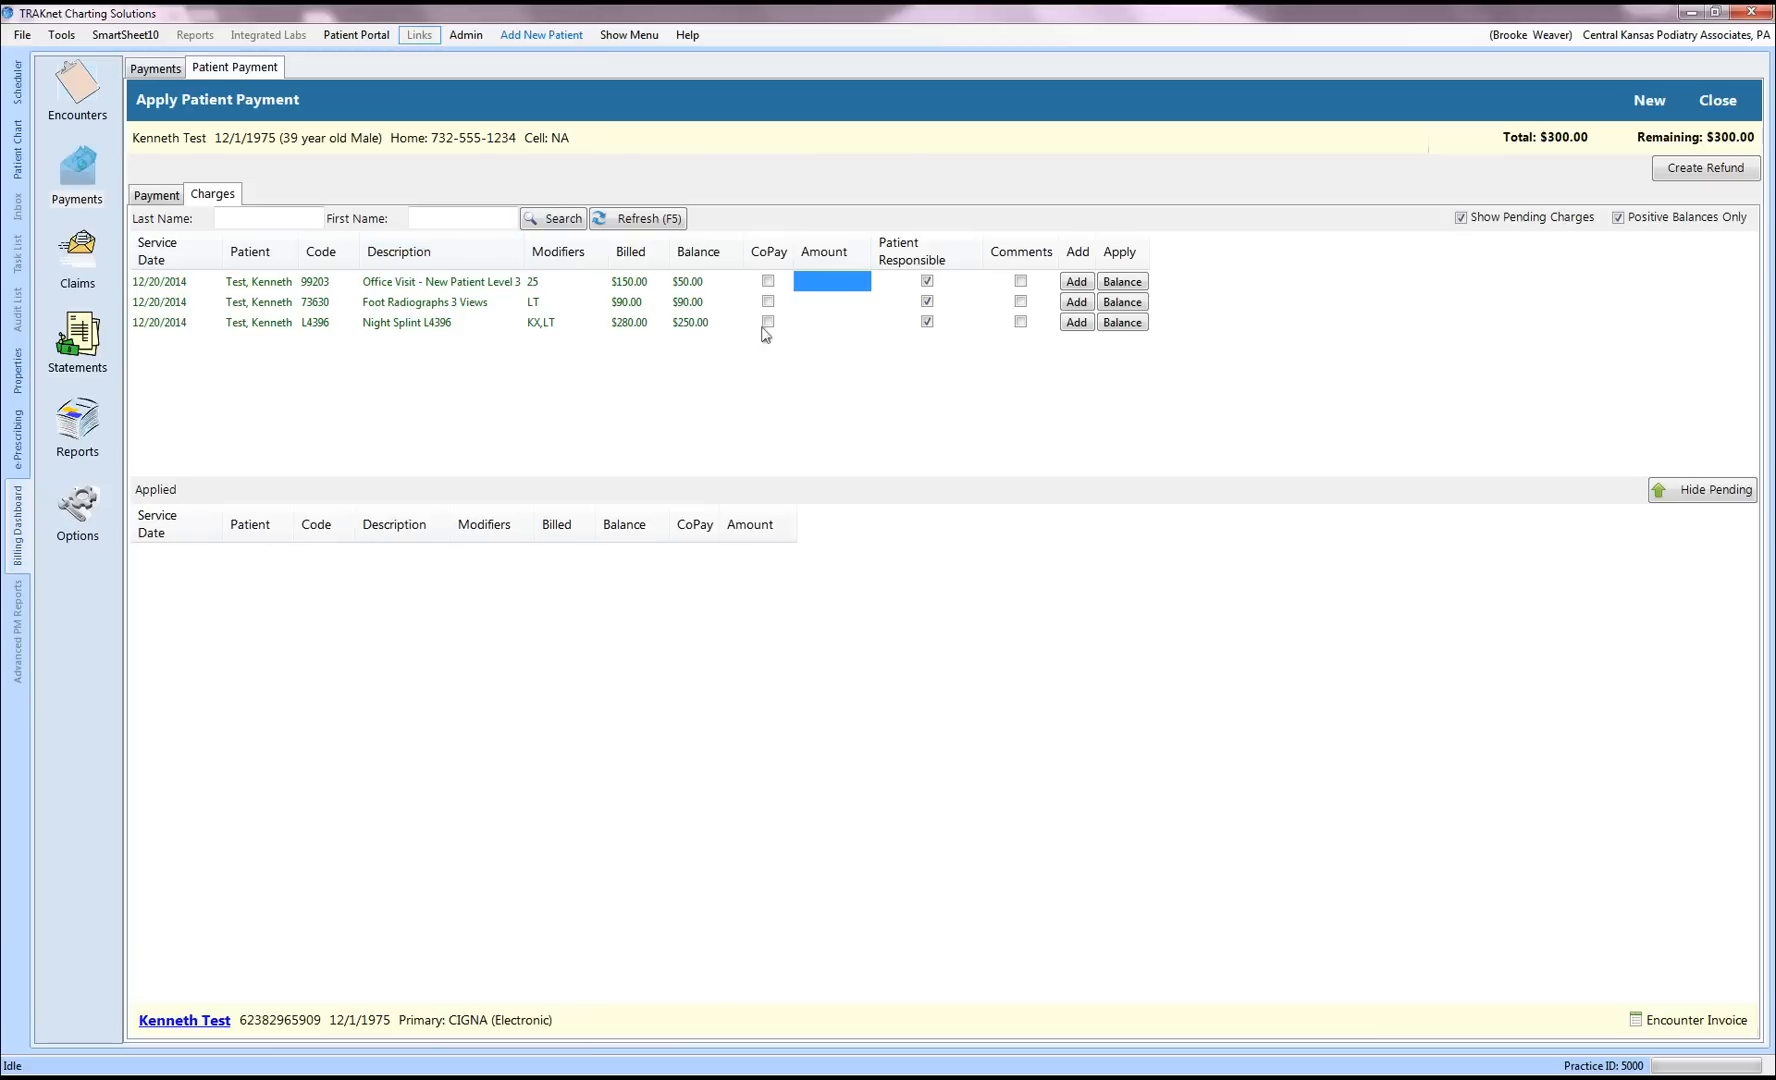
Step: Apply $50.00 to Office Visit, $90.00 to Foot Radiographs and $160.00 to Night Splint
{"action": "left_click", "coordinate": [1130, 283]}
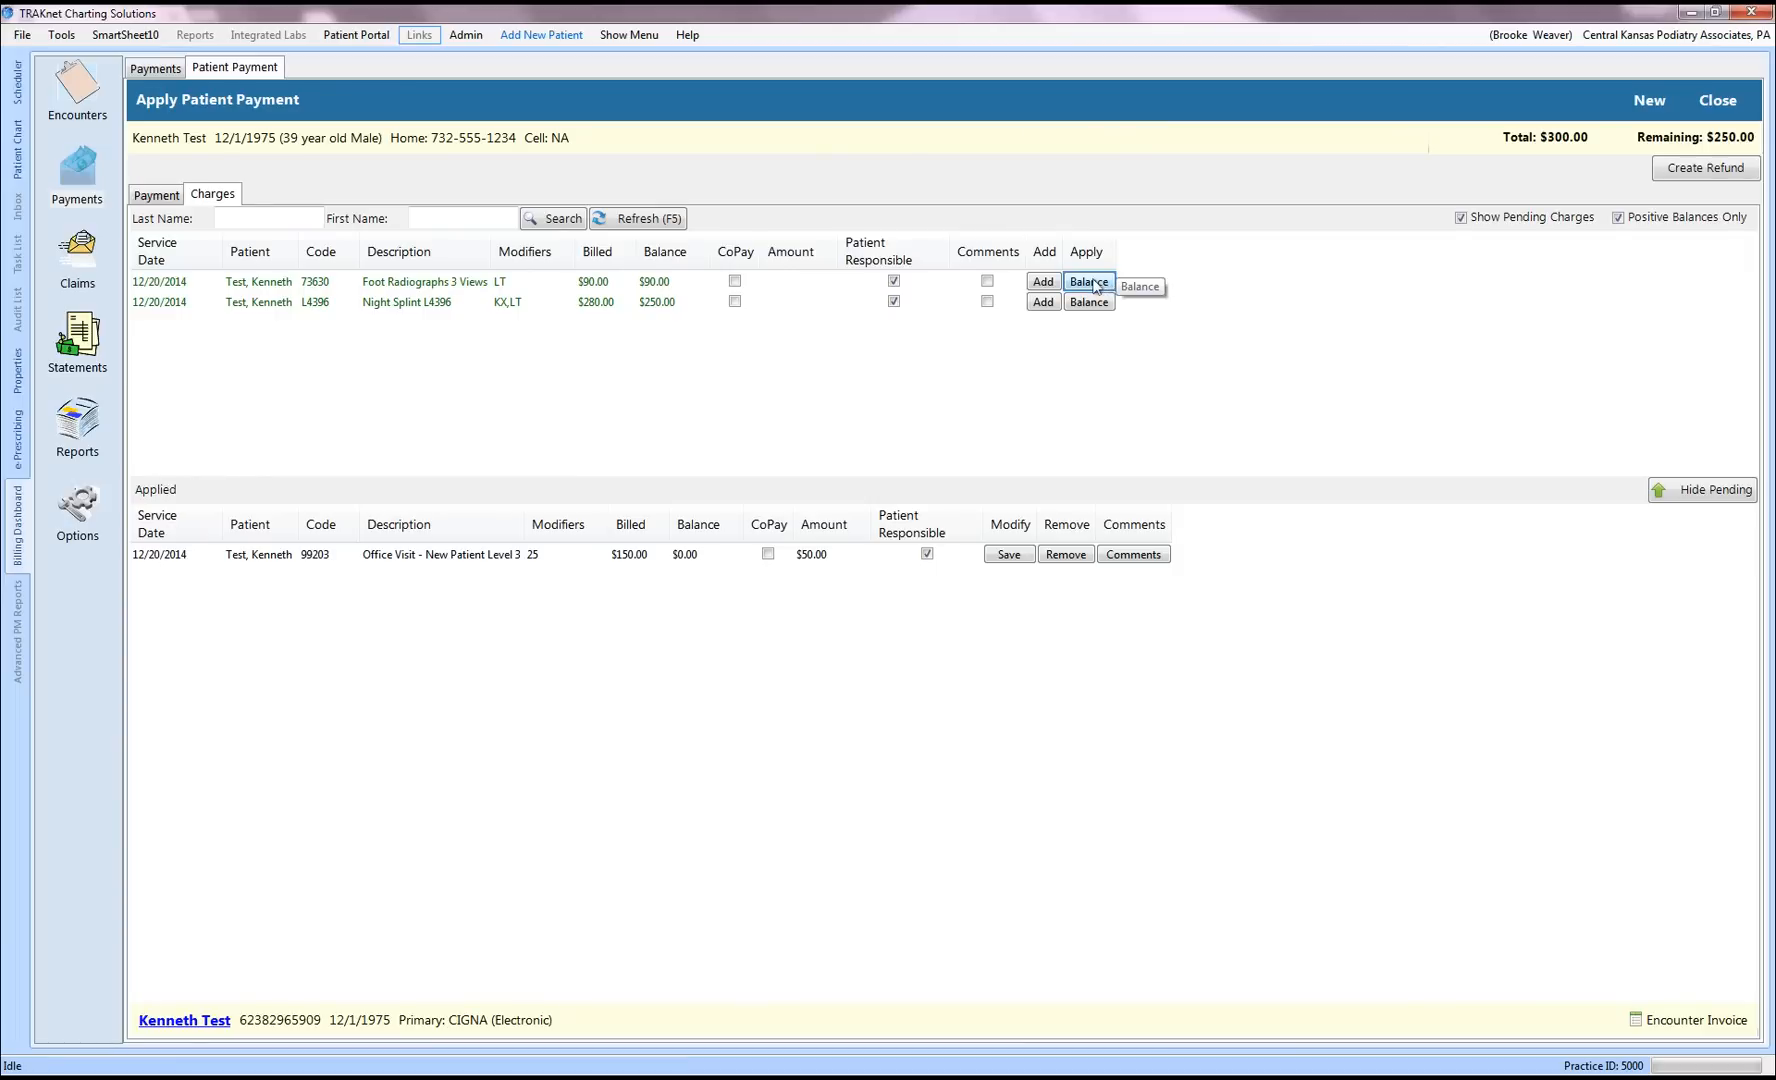
{"action": "left_click", "coordinate": [1093, 284]}
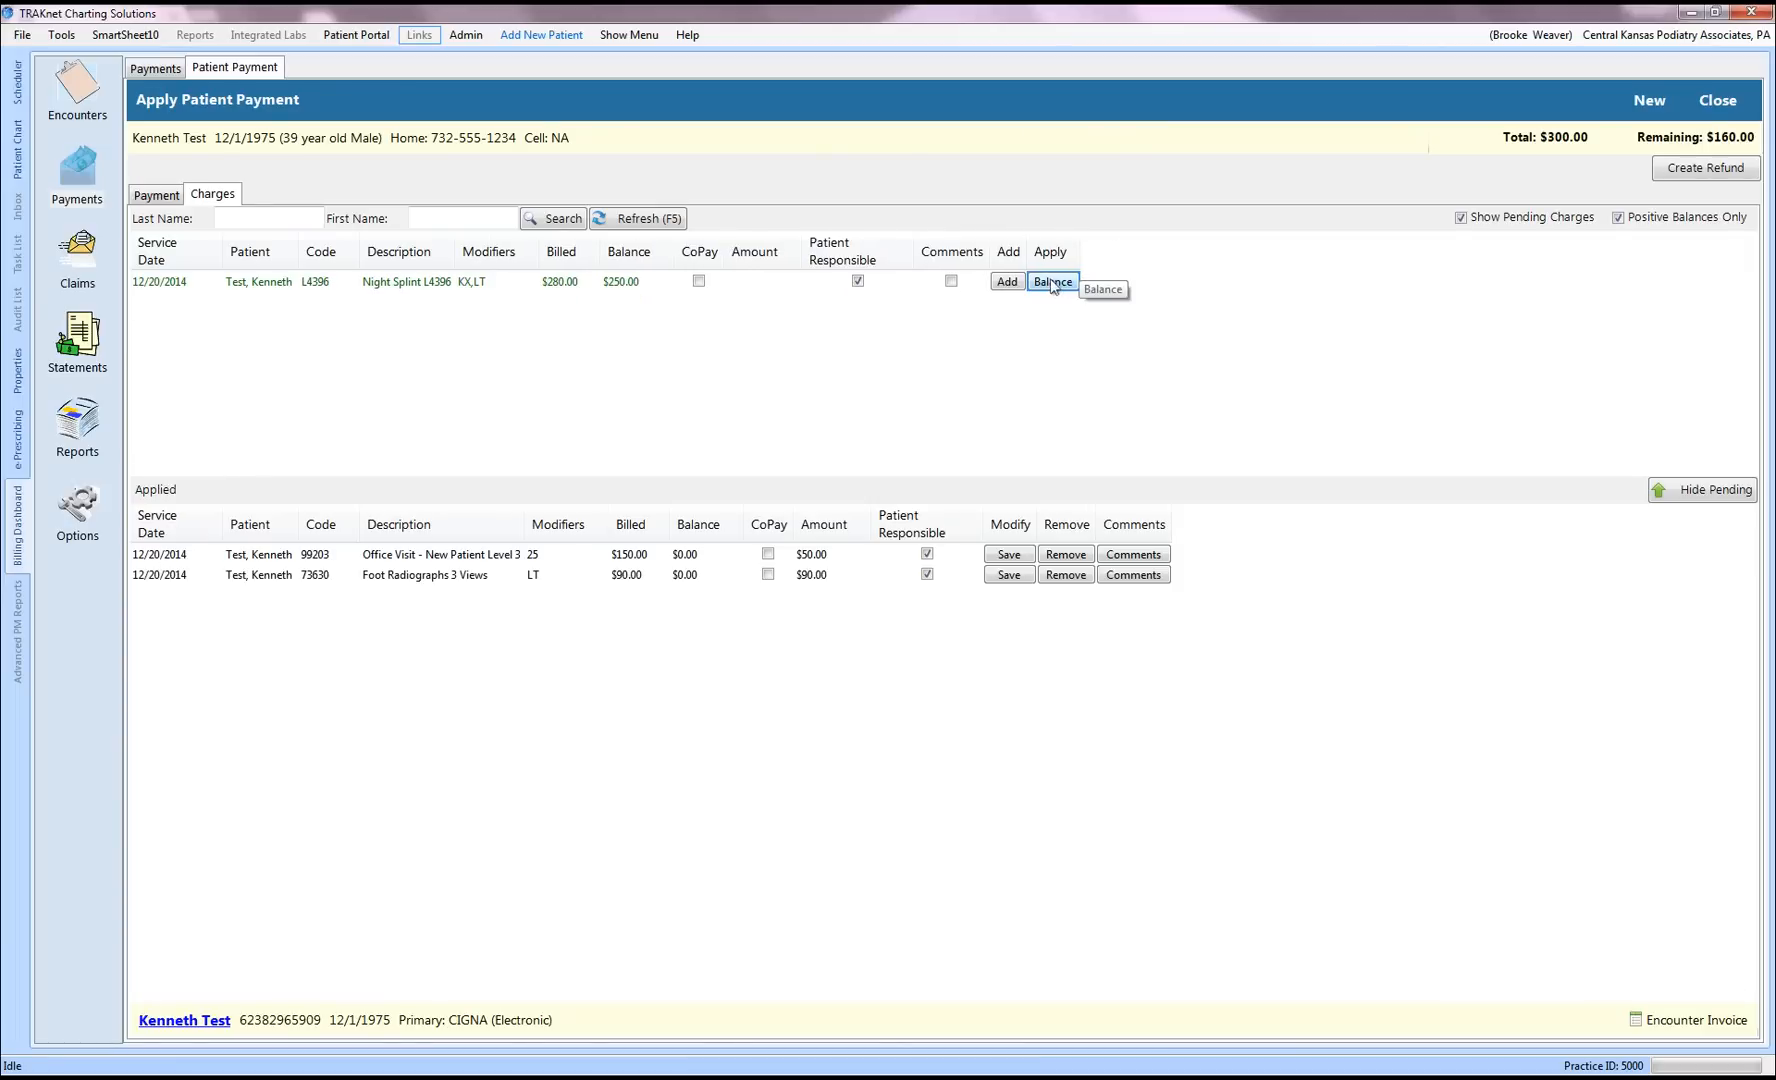
{"action": "left_click", "coordinate": [1052, 283]}
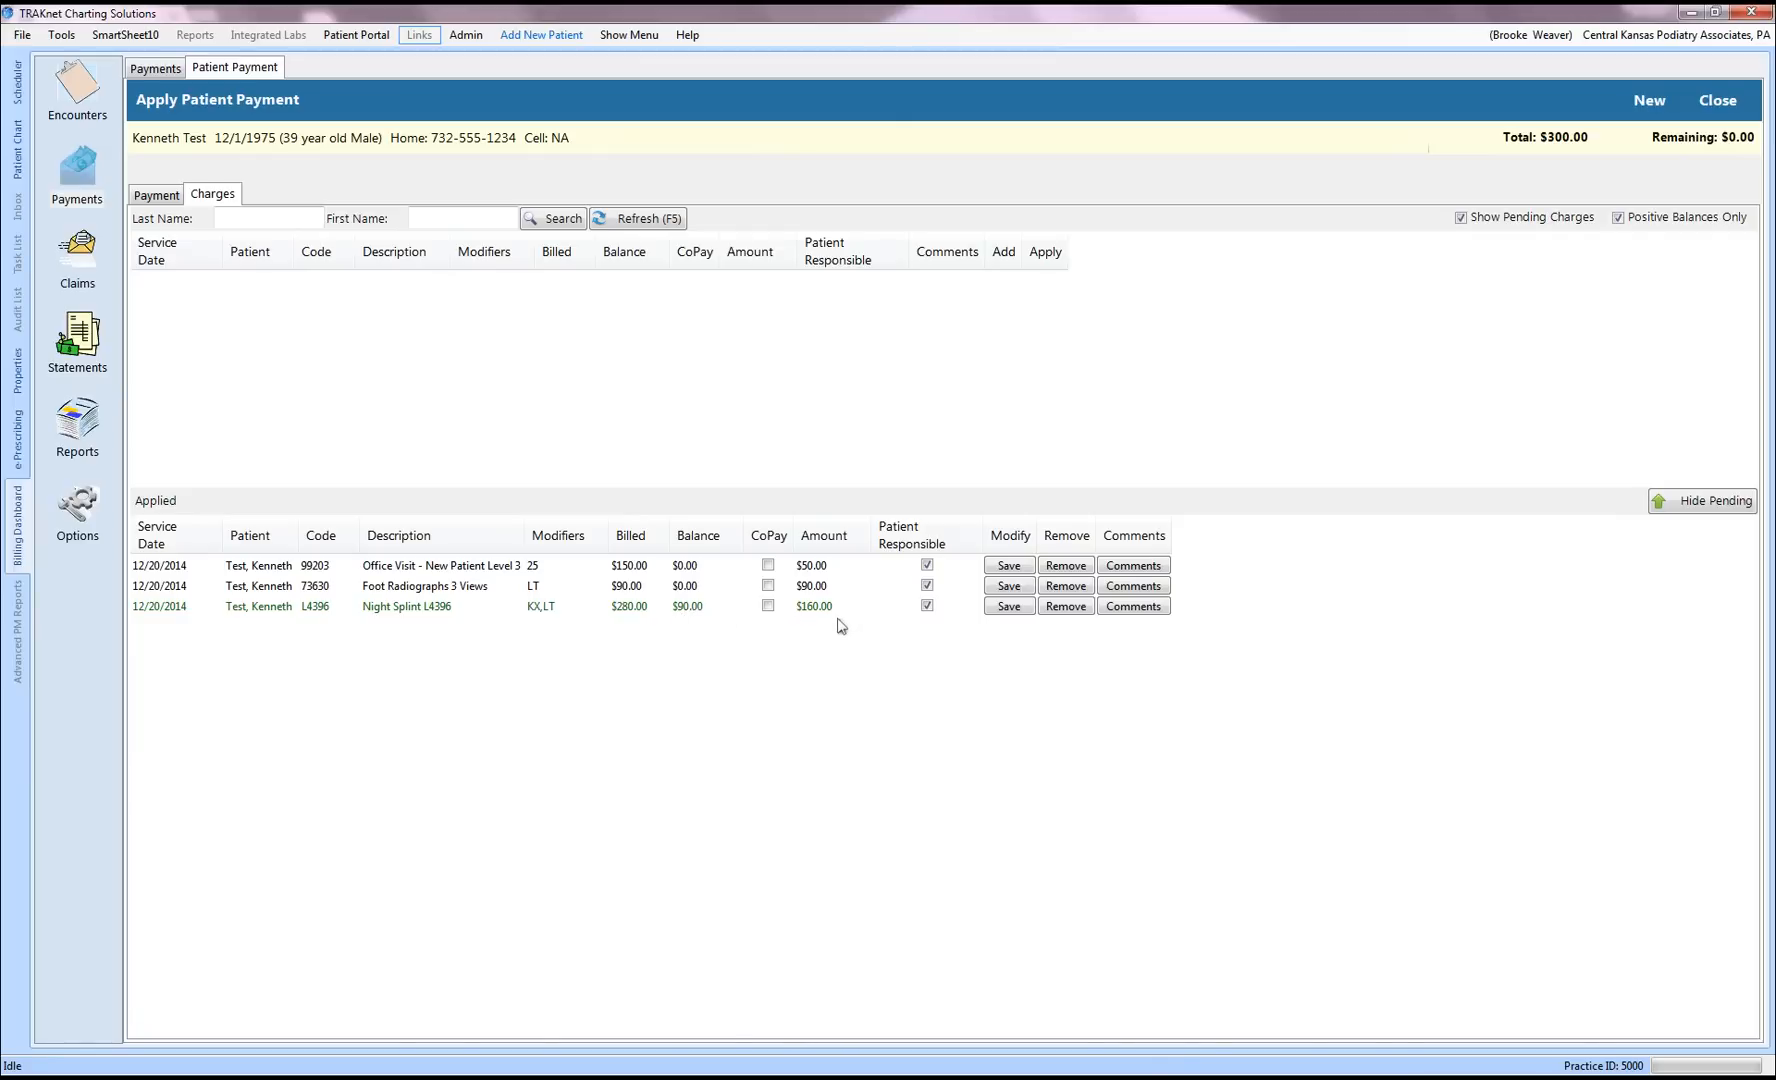
Step: From the payment details, start printing a receipt for the payment, then cancel it
{"action": "left_click", "coordinate": [150, 196]}
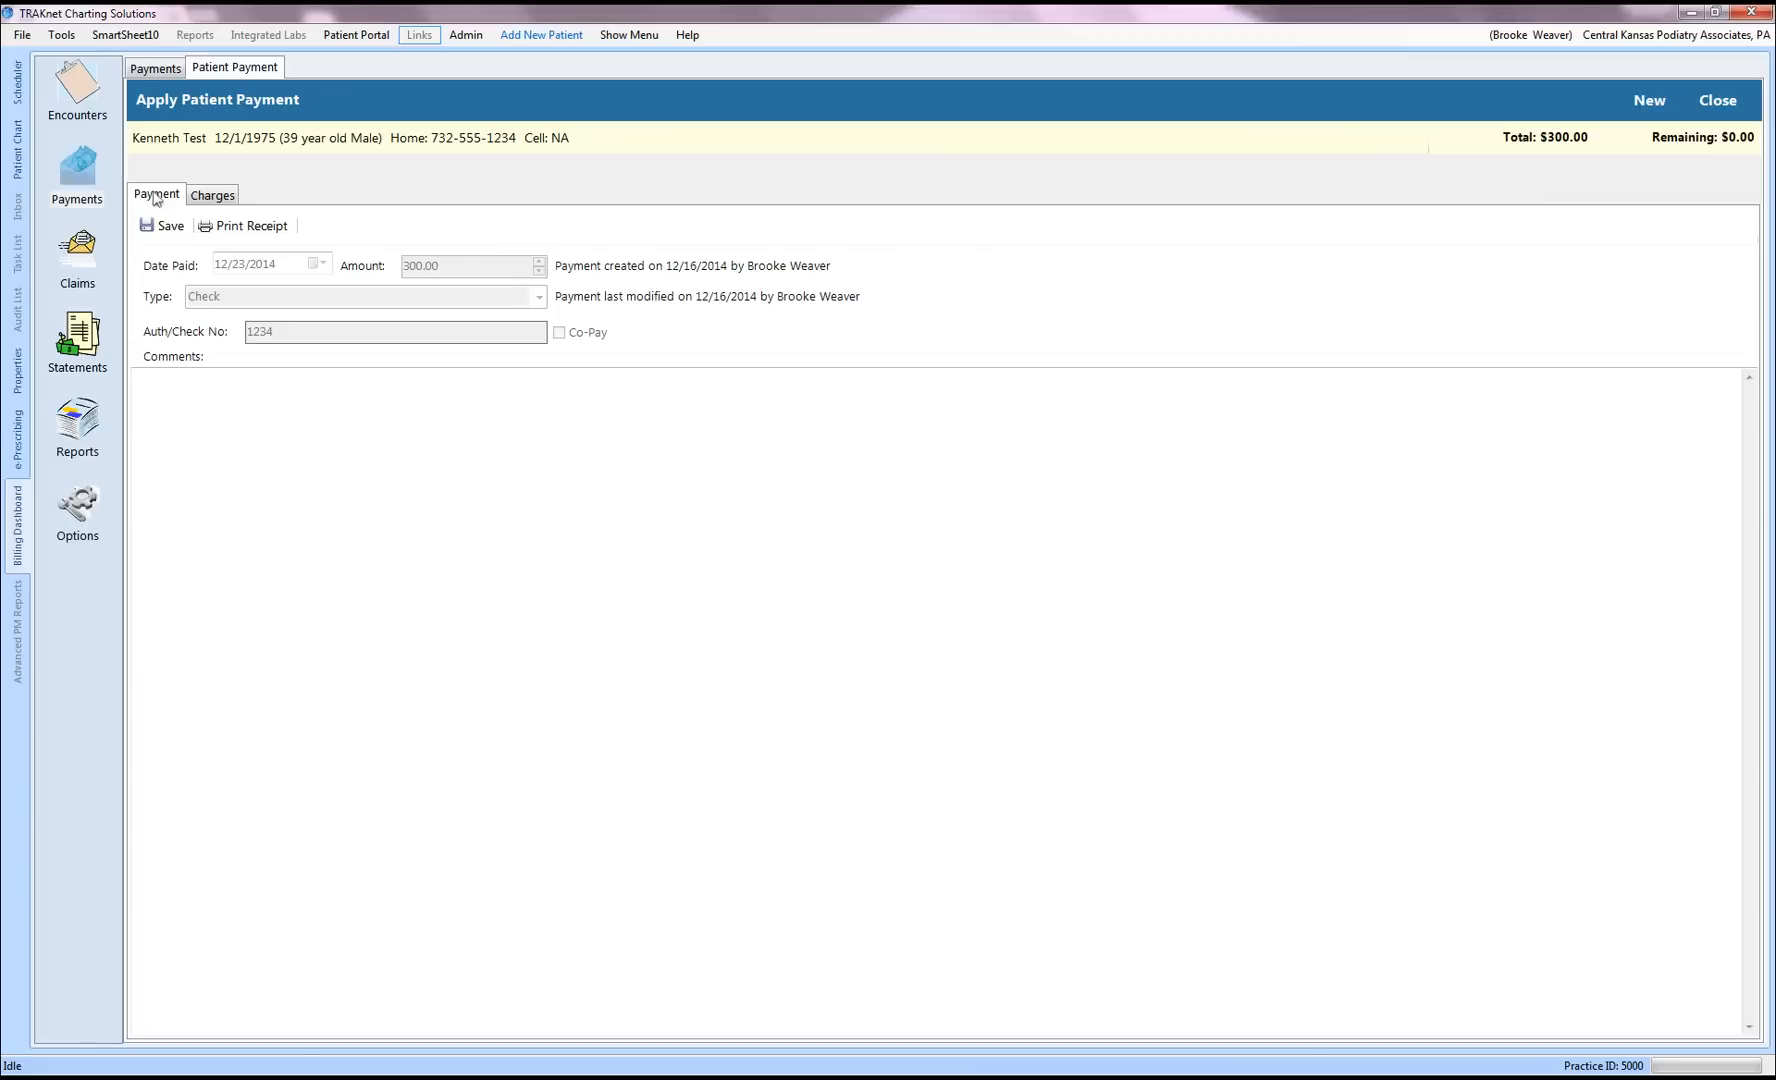
{"action": "left_click", "coordinate": [248, 230]}
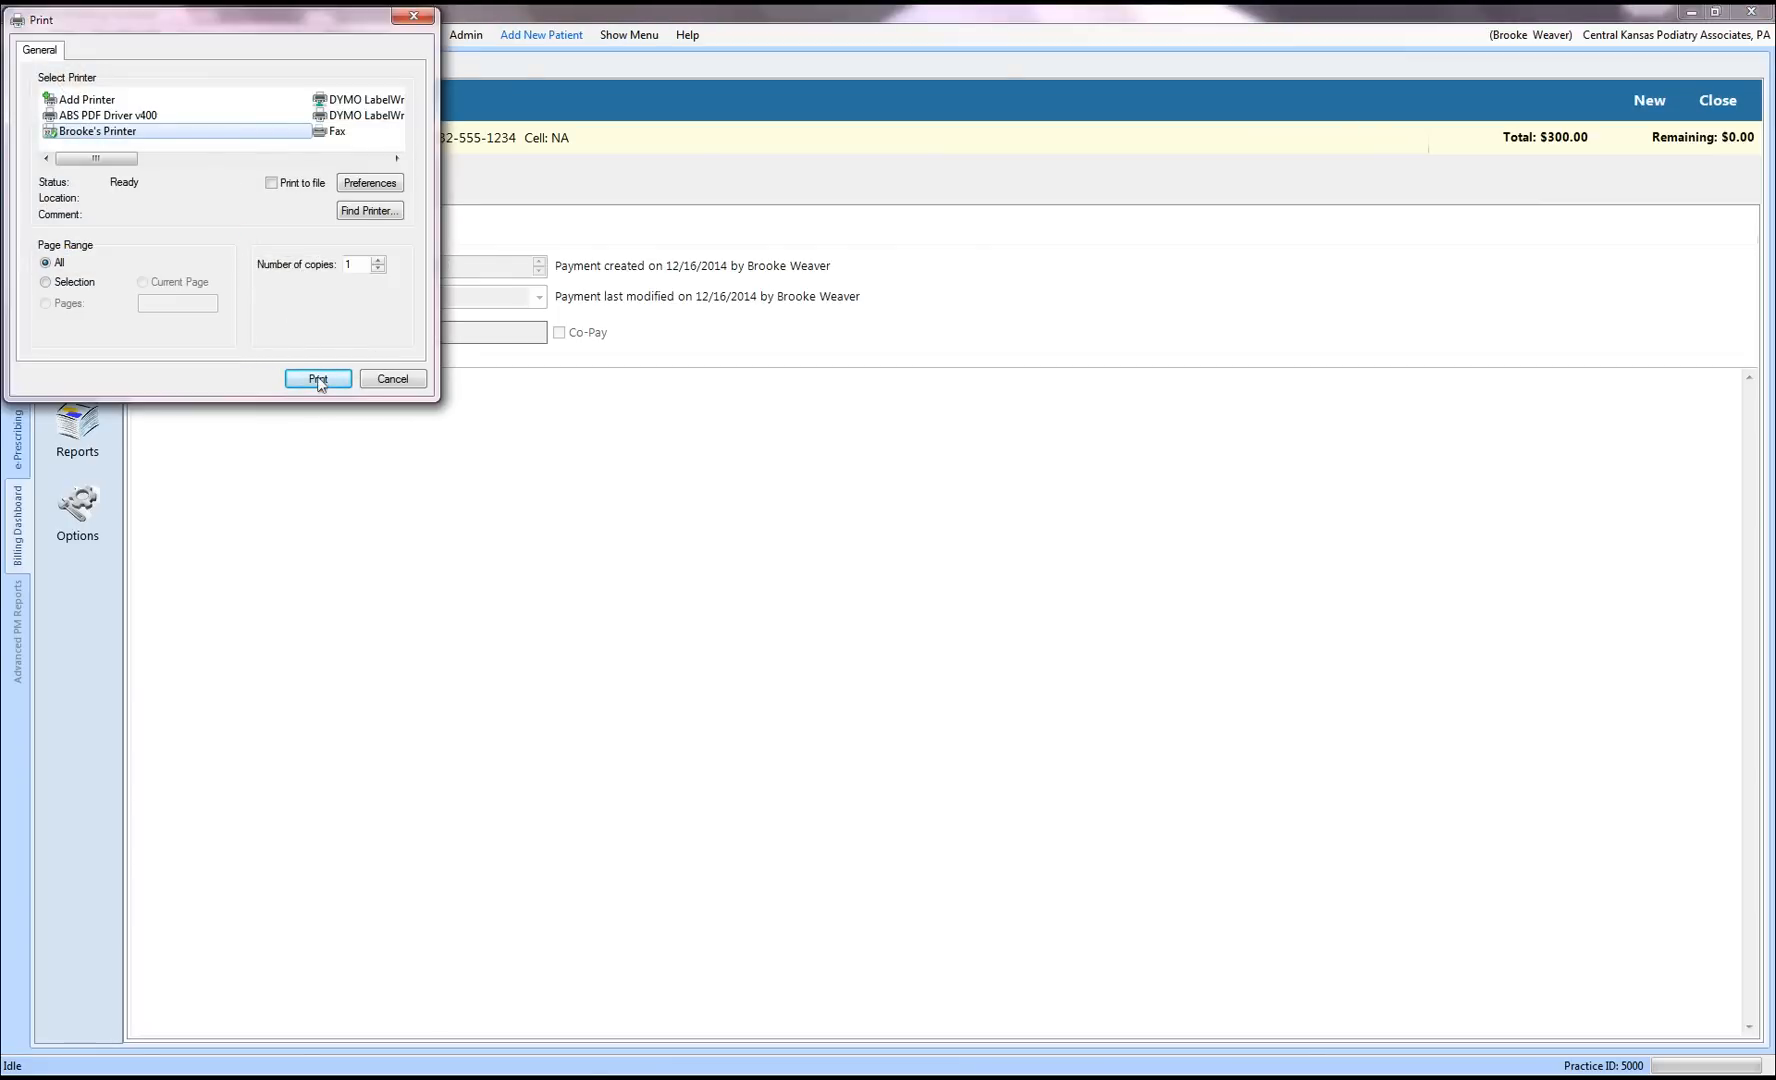
{"action": "left_click", "coordinate": [373, 380]}
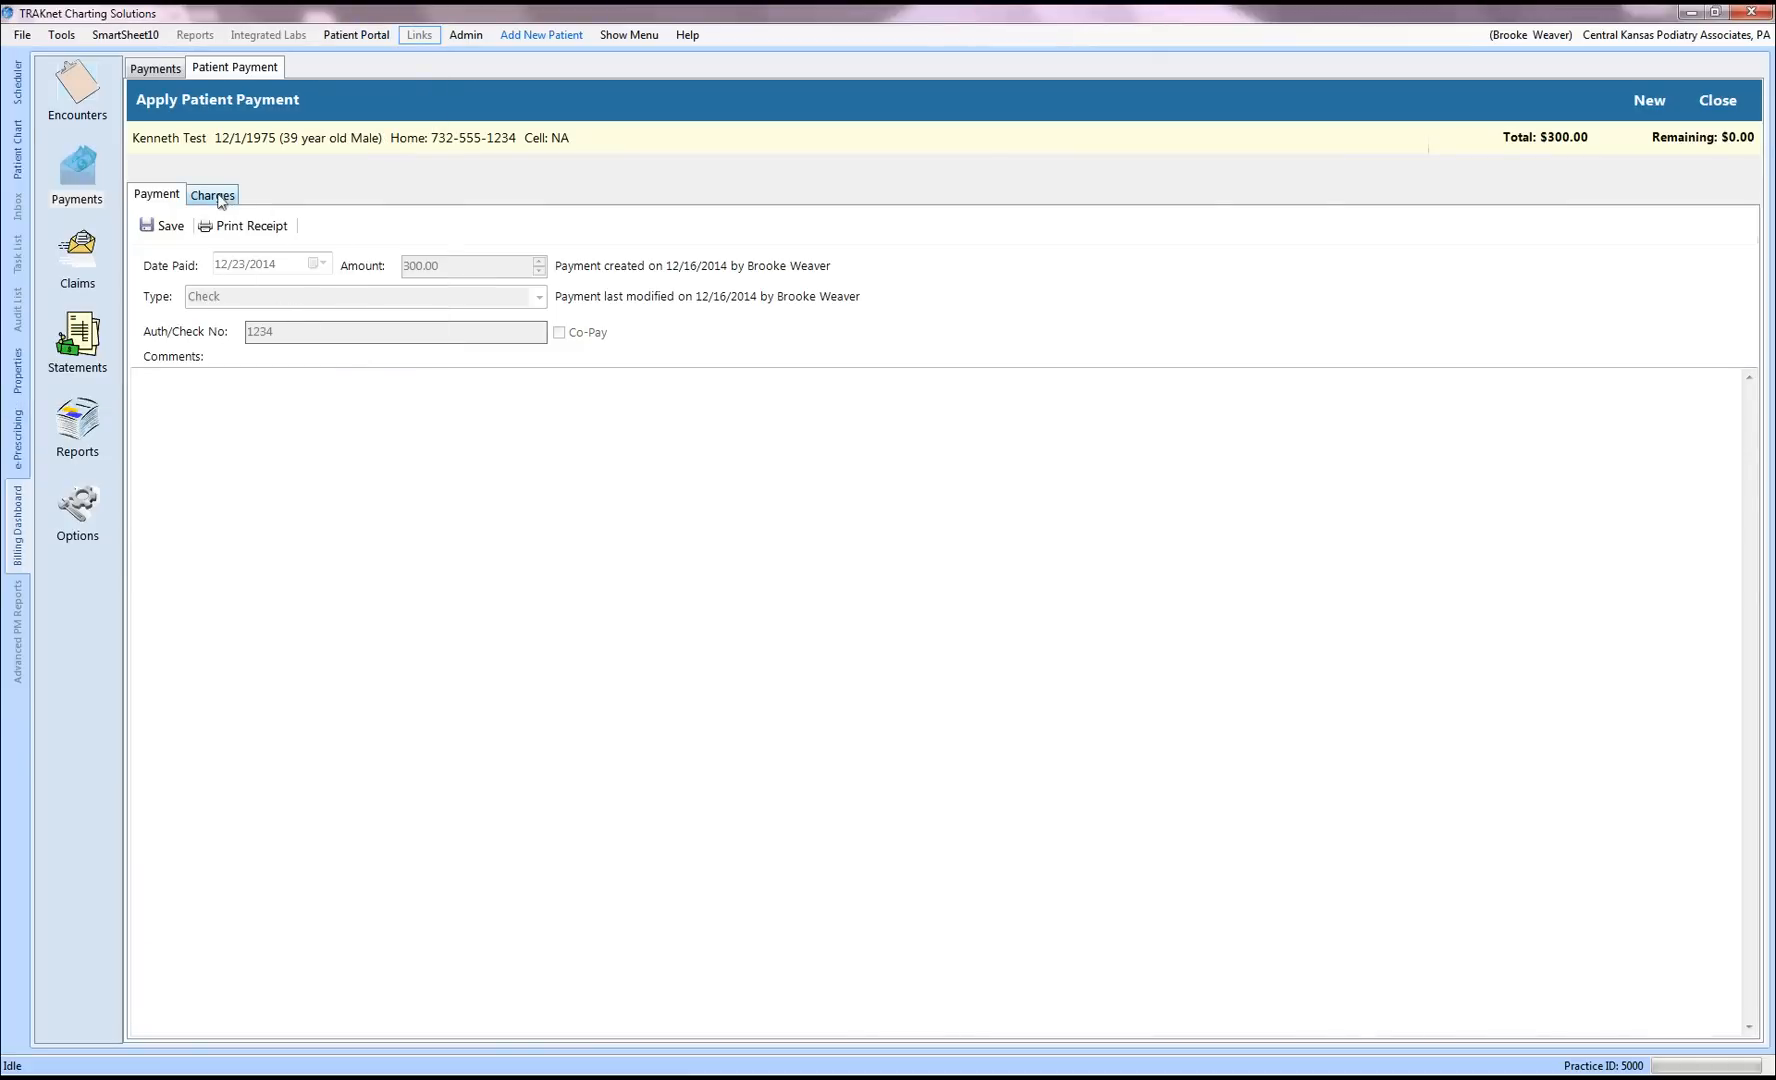